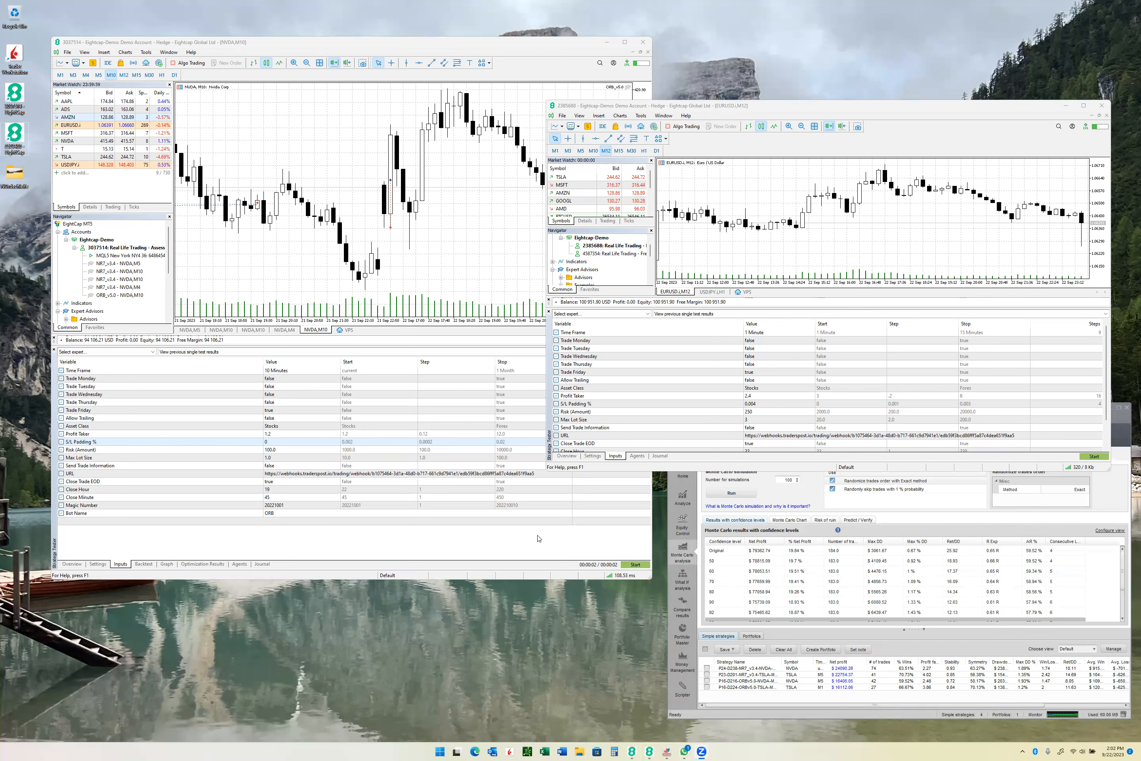
Minimize the MetaTrader terminal window that shows the NVDA,M10 chart.
left_click(282, 37)
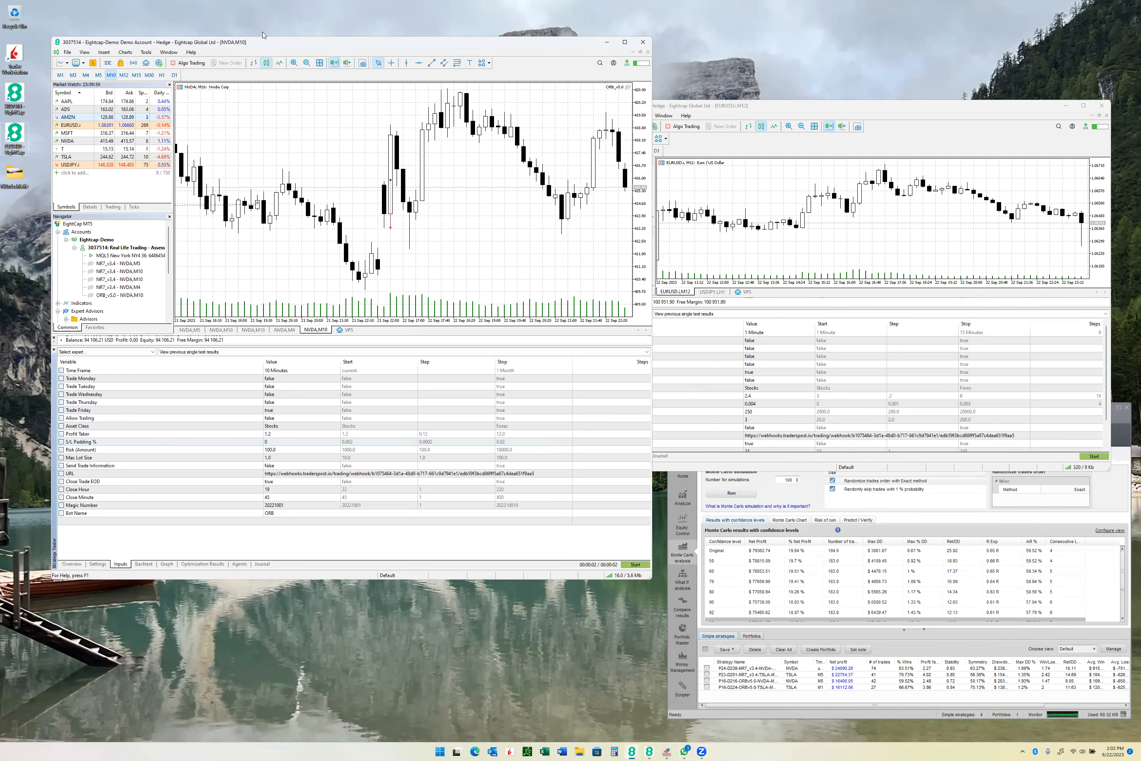
left_click(872, 117)
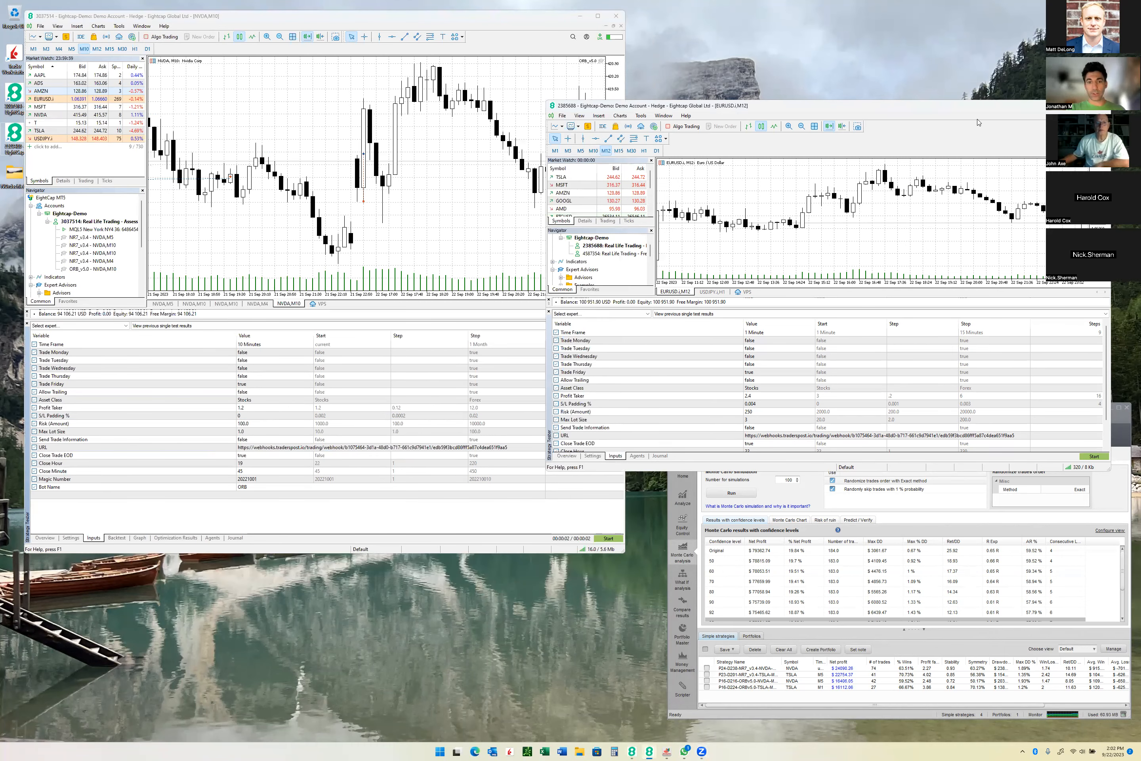
left_click(400, 338)
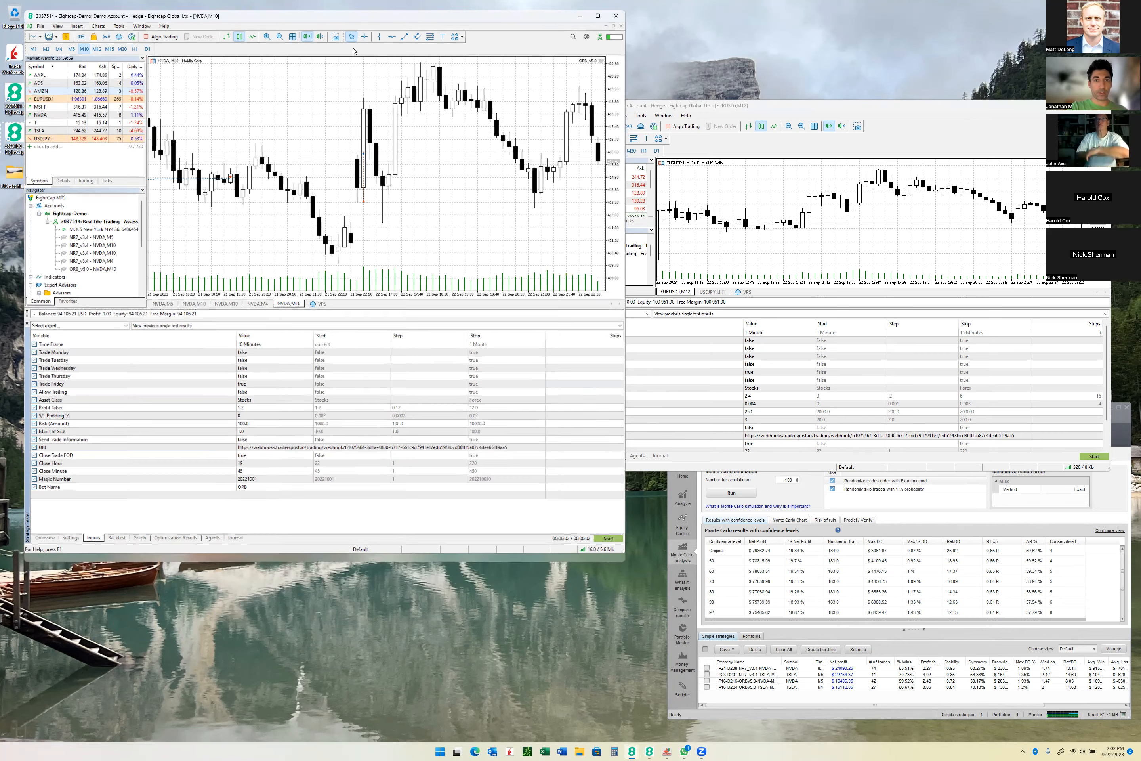
left_click(580, 17)
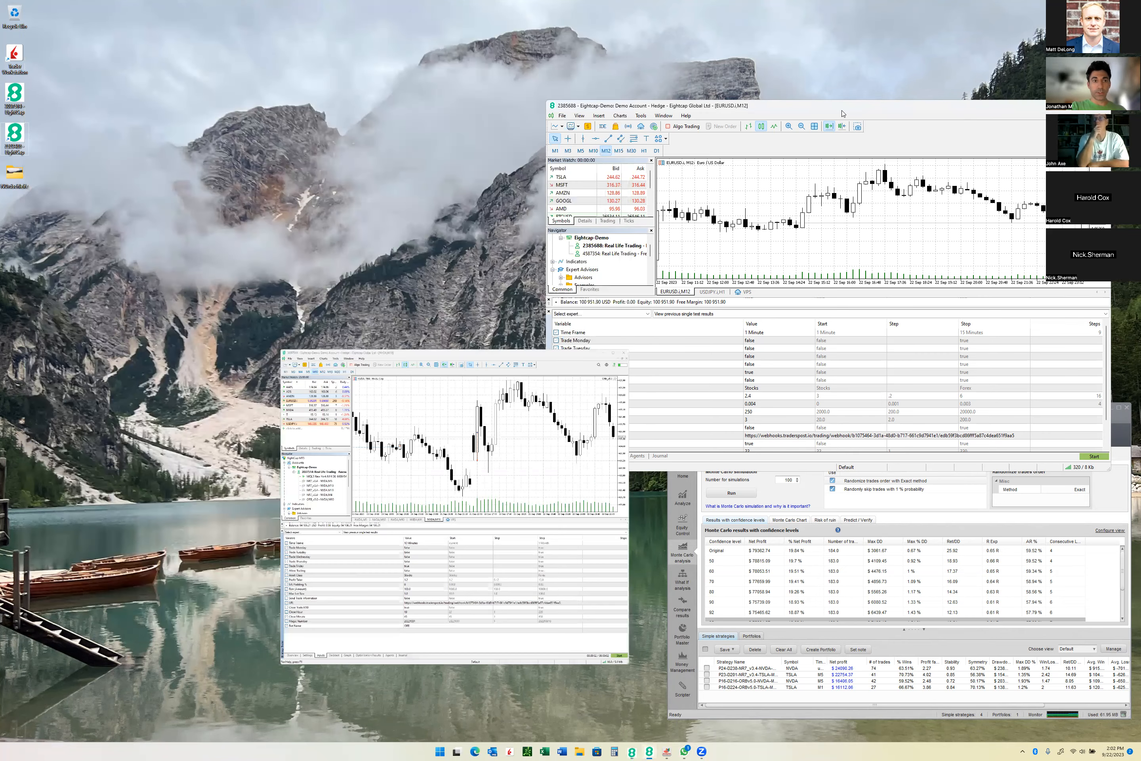
Arrange the remaining MetaTrader terminal and the Quant Analyzer window so they do not overlap, enlarging Quant Analyzer.
left_click_drag(843, 107, 334, 43)
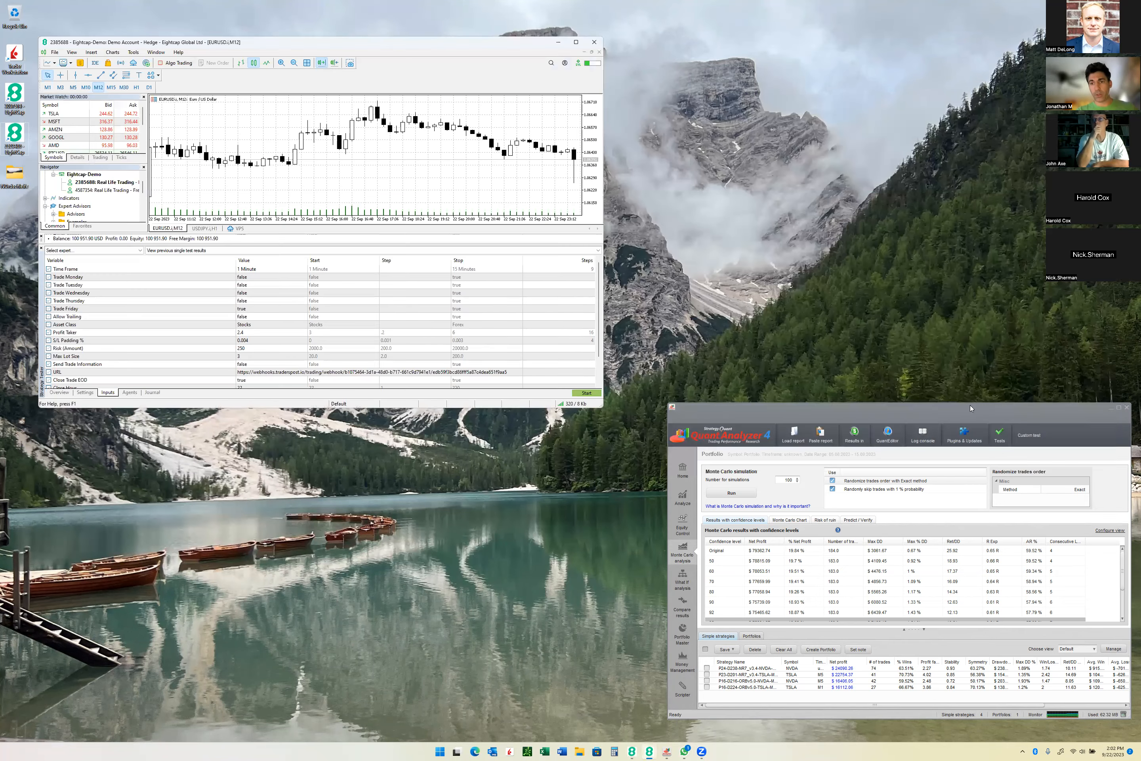
left_click_drag(970, 408, 881, 331)
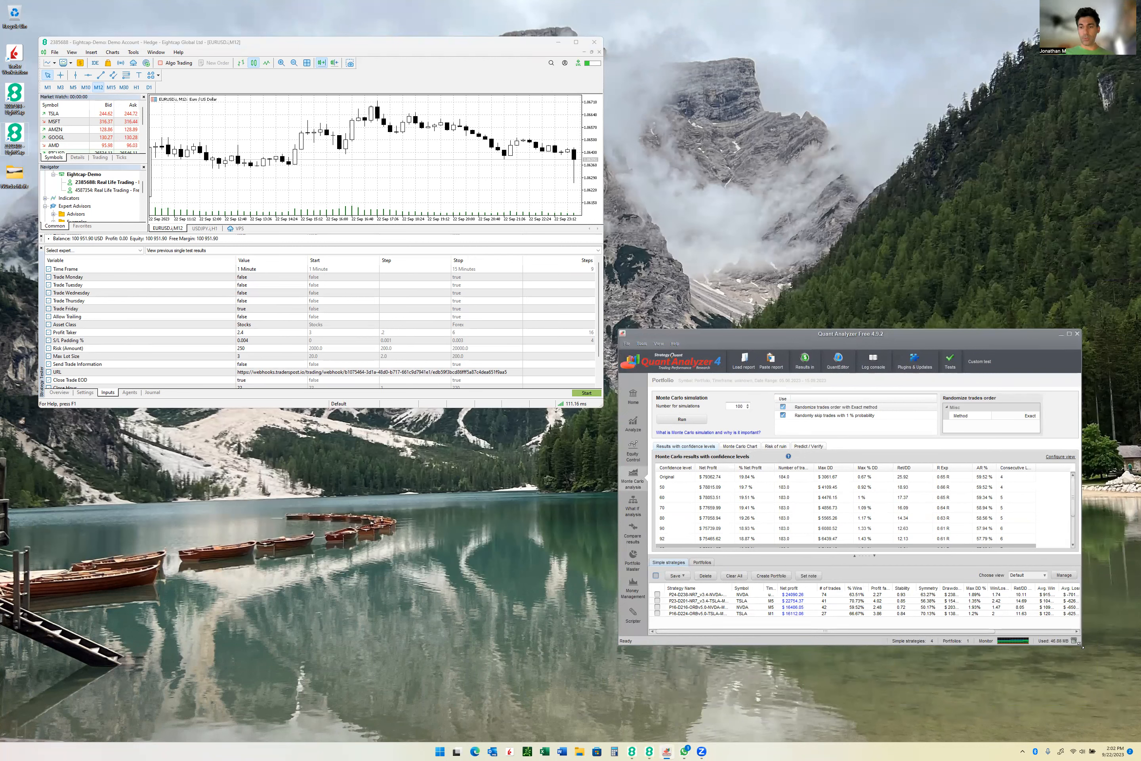
left_click_drag(1081, 647, 1129, 727)
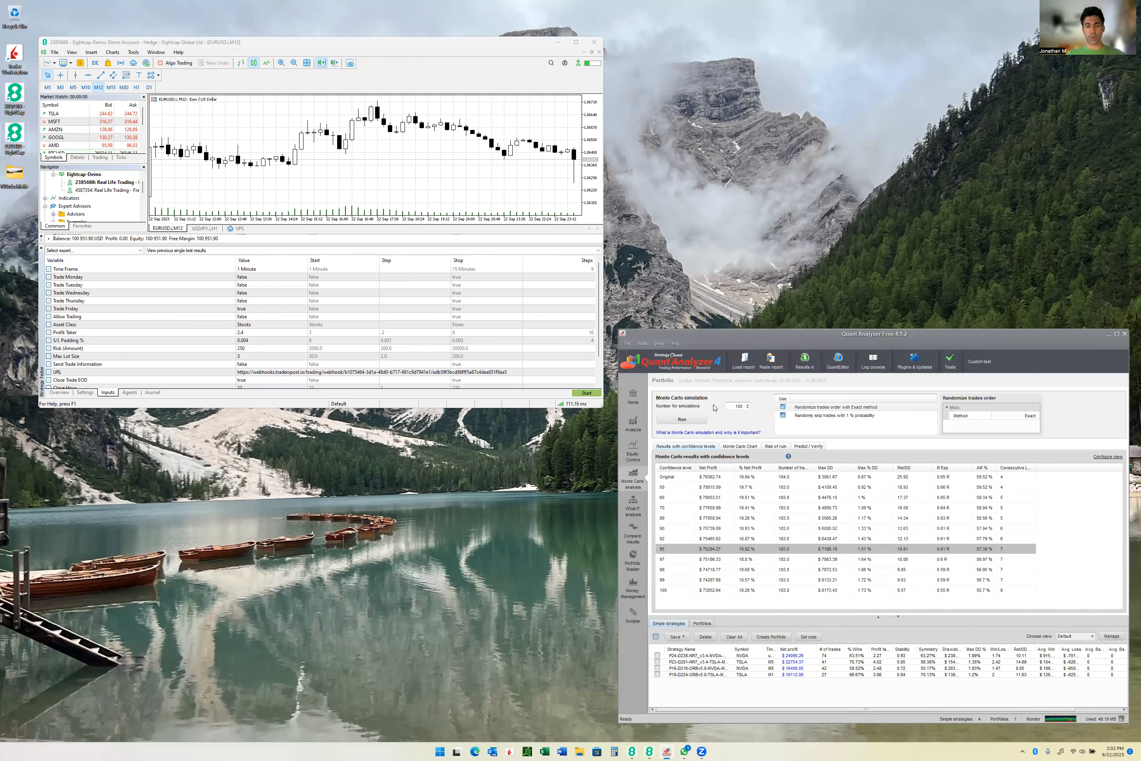
Switch to Microsoft Edge, search the web for "strategy analyzer" and open the strategyanalyzer.com result.
left_click(474, 751)
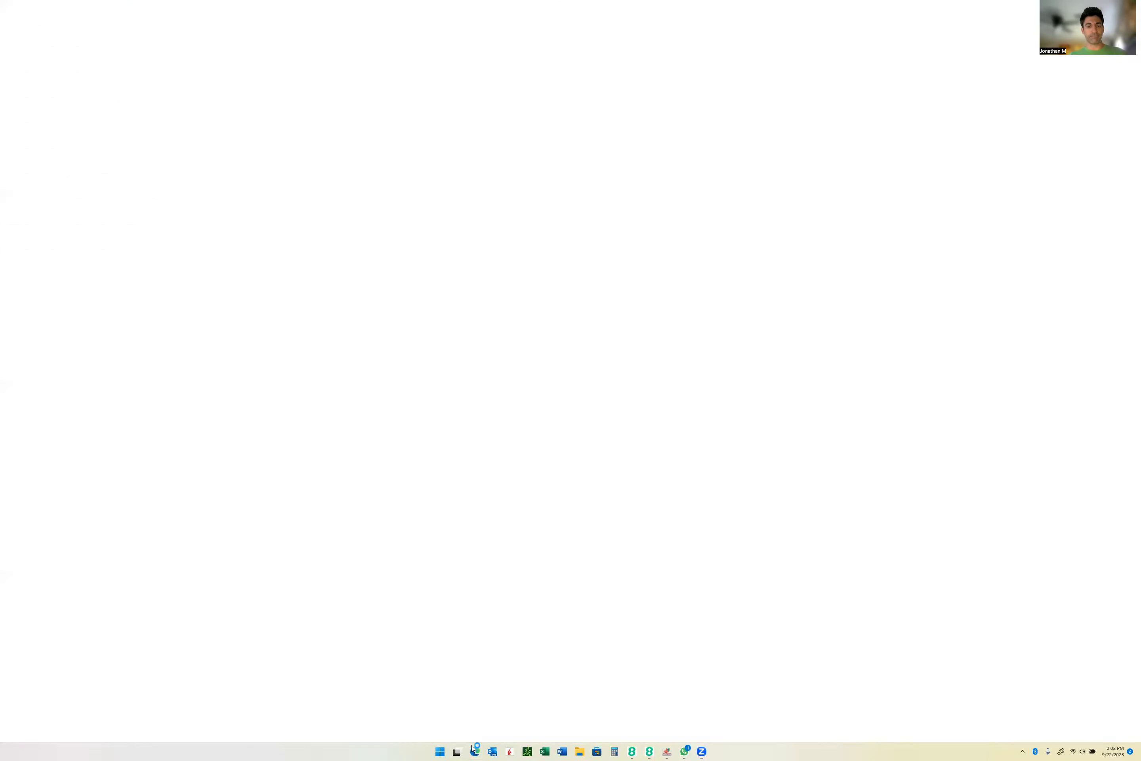
type("str")
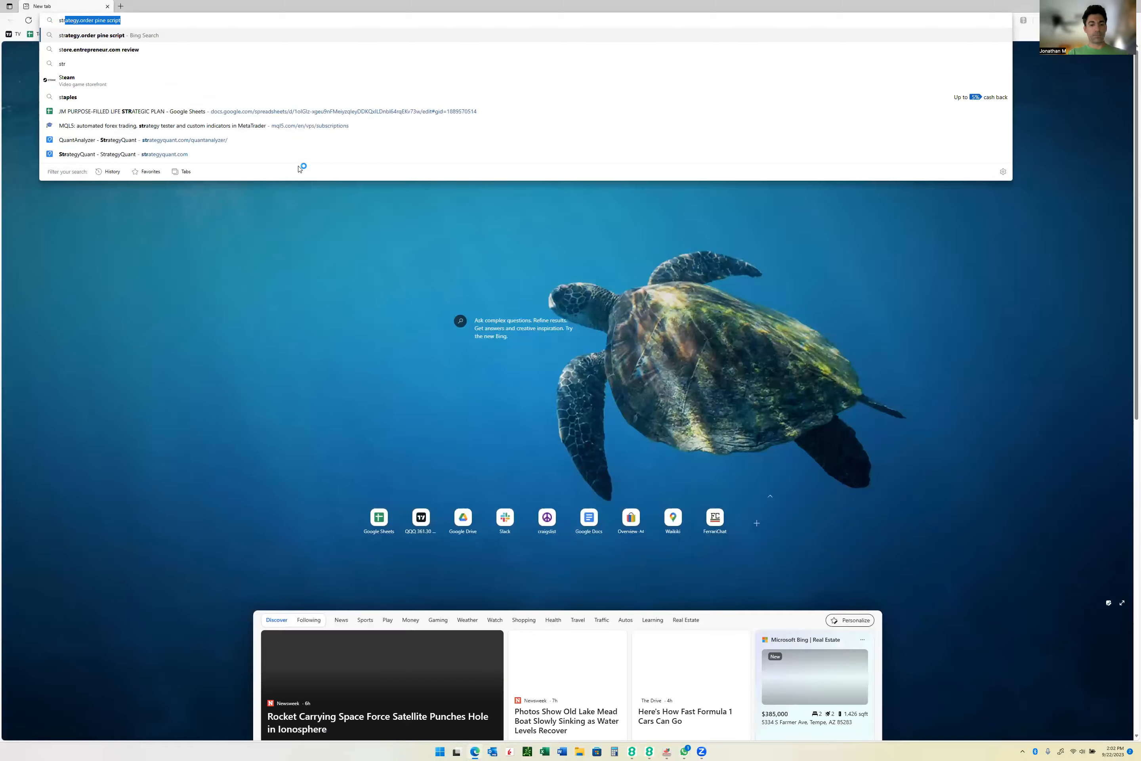
type("ategy analy")
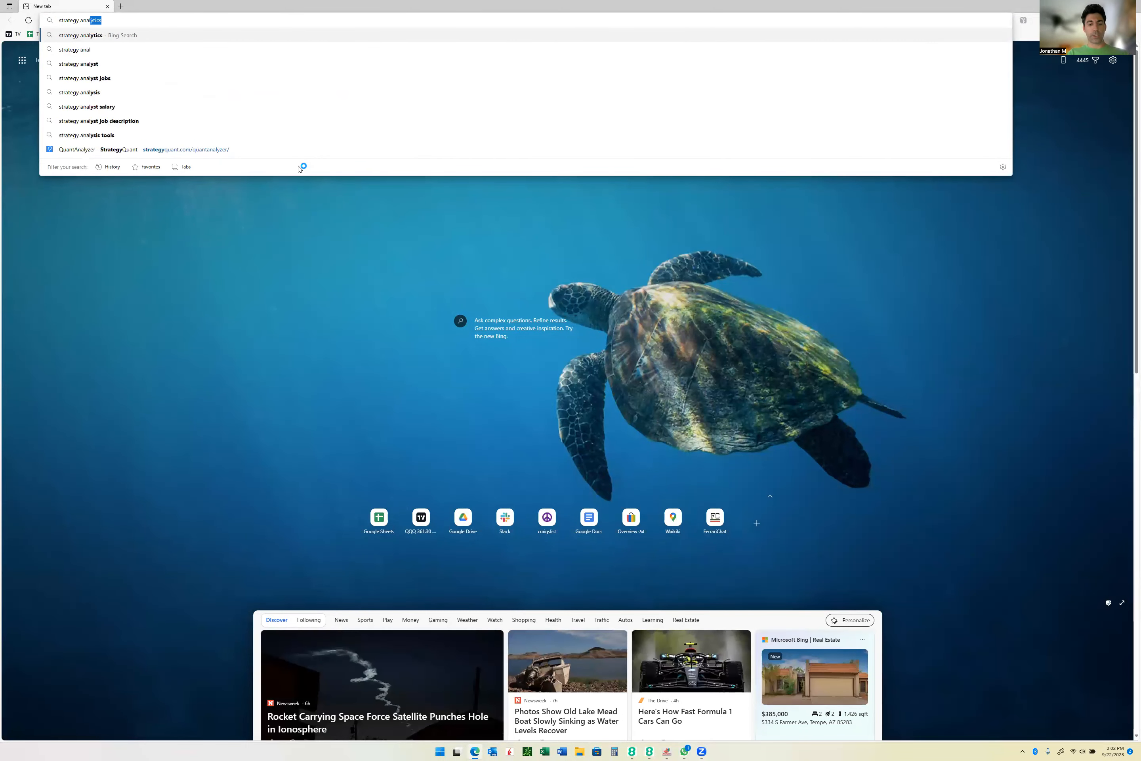
type("er")
key("Return")
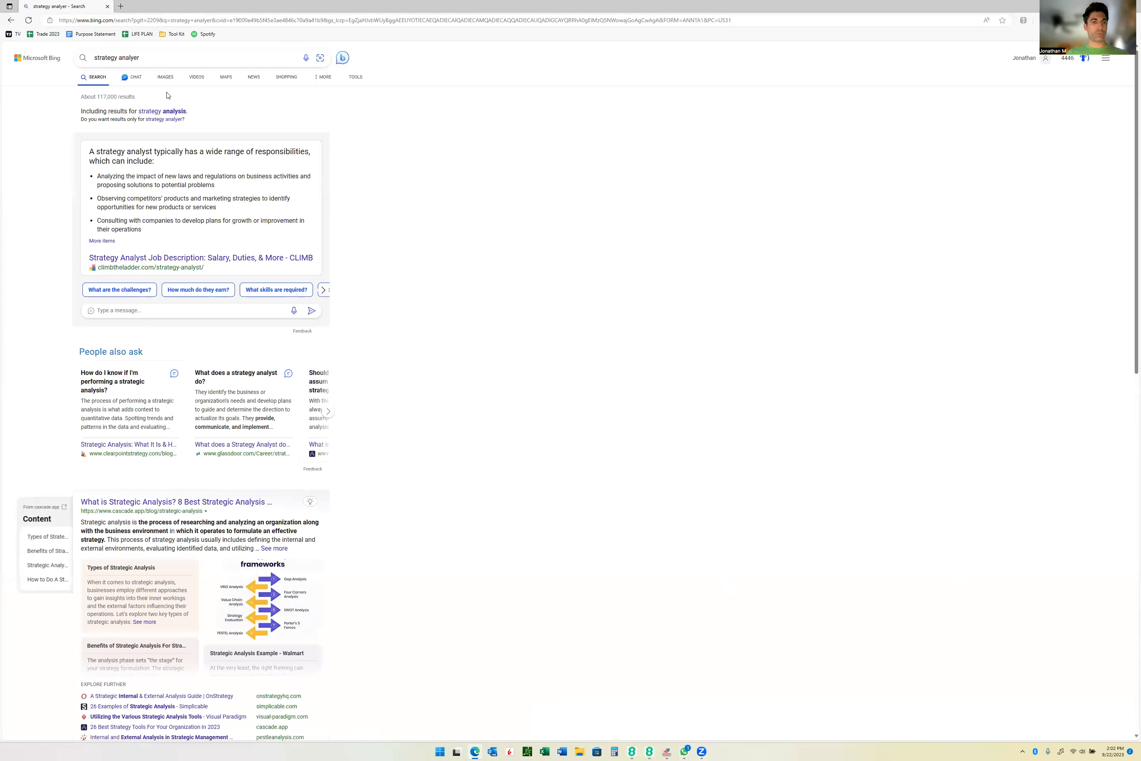
left_click(187, 61)
key("BackSpace")
key("BackSpace")
type("zer")
key("Return")
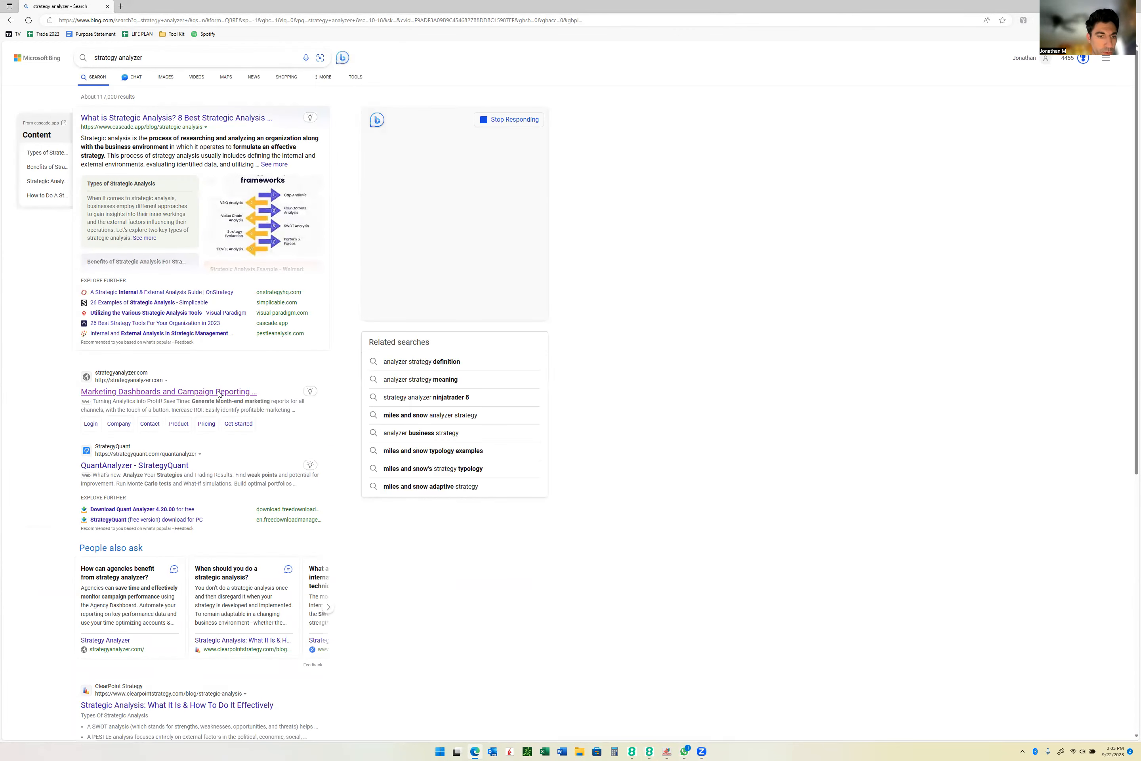
left_click(219, 395)
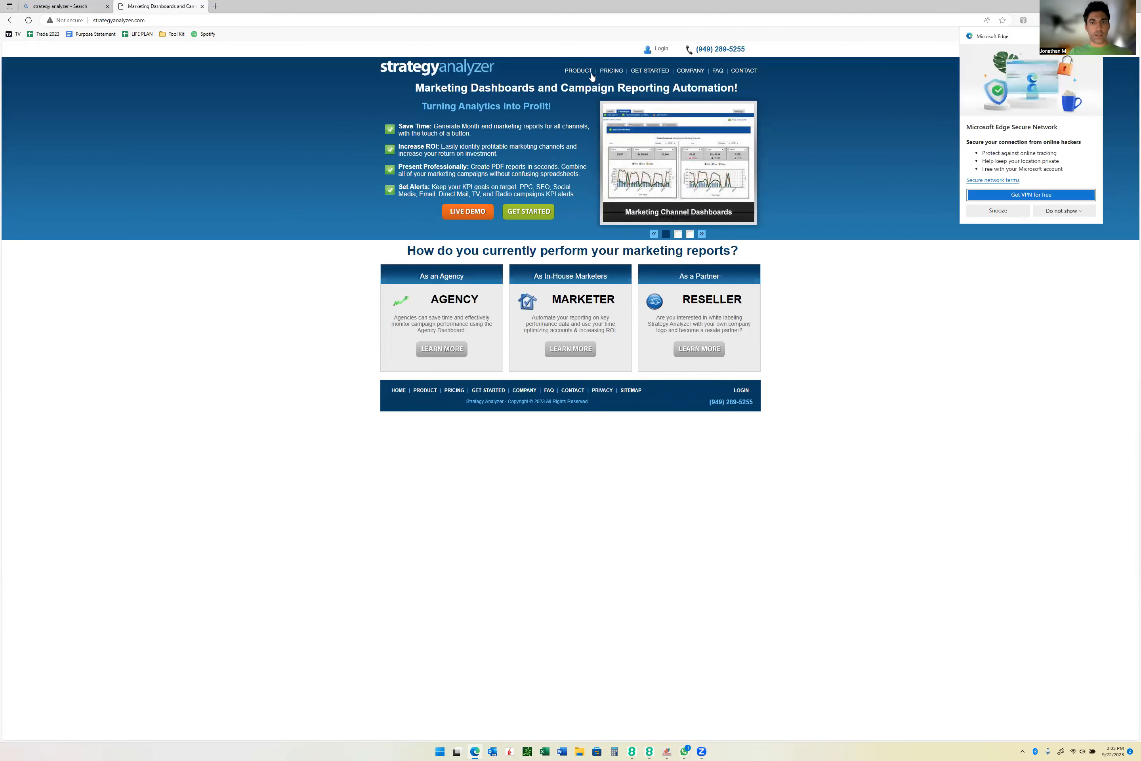
Go back to the search results, search for "quantanalyzer" and open StrategyQuant's QuantAnalyzer page.
left_click(82, 6)
left_click(165, 54)
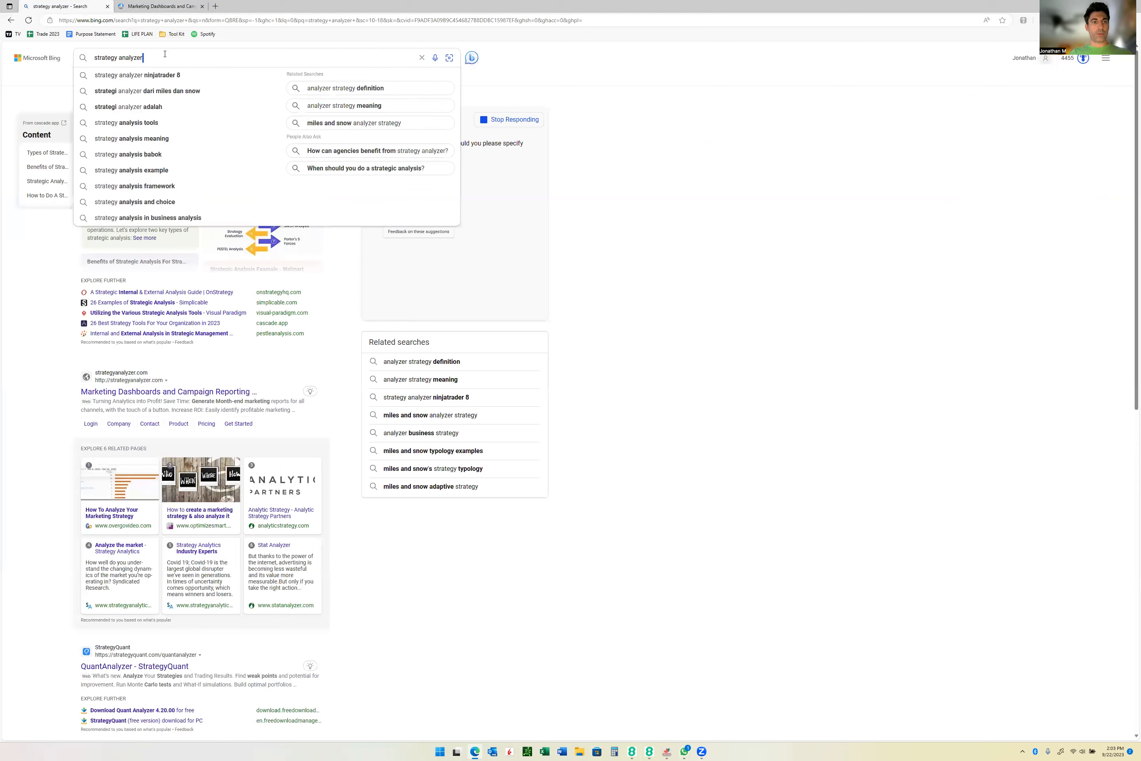
type("qu")
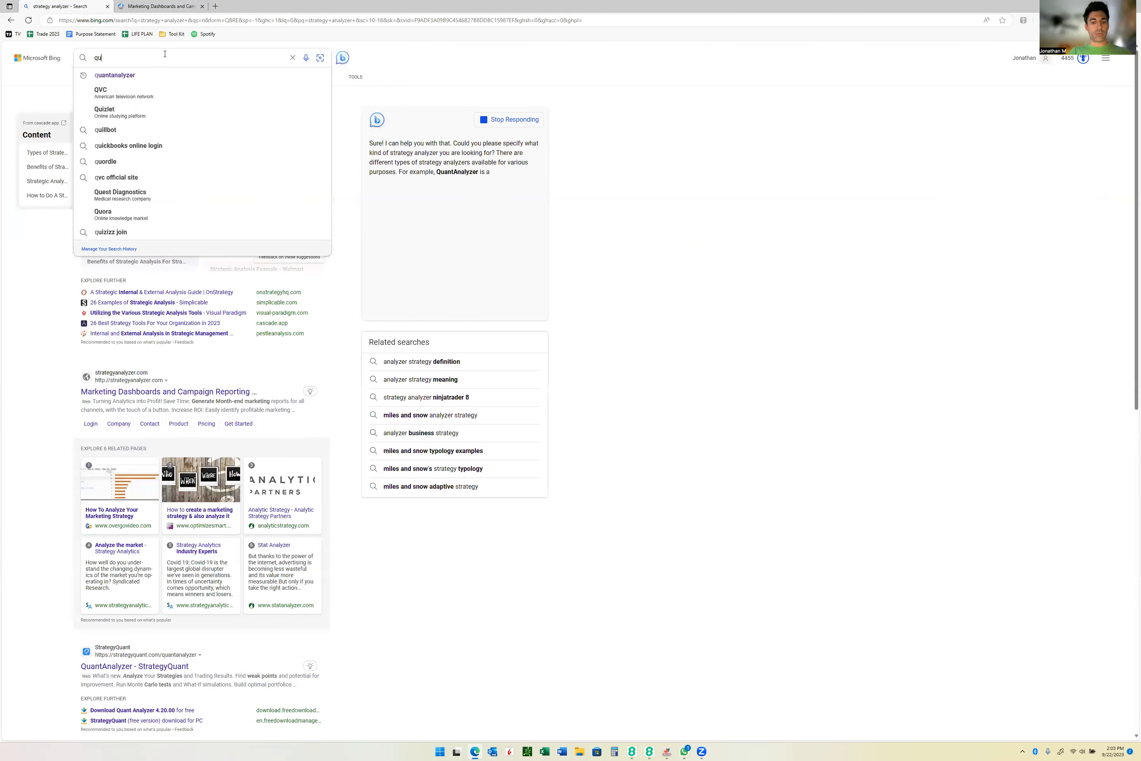
type("antanalyzer")
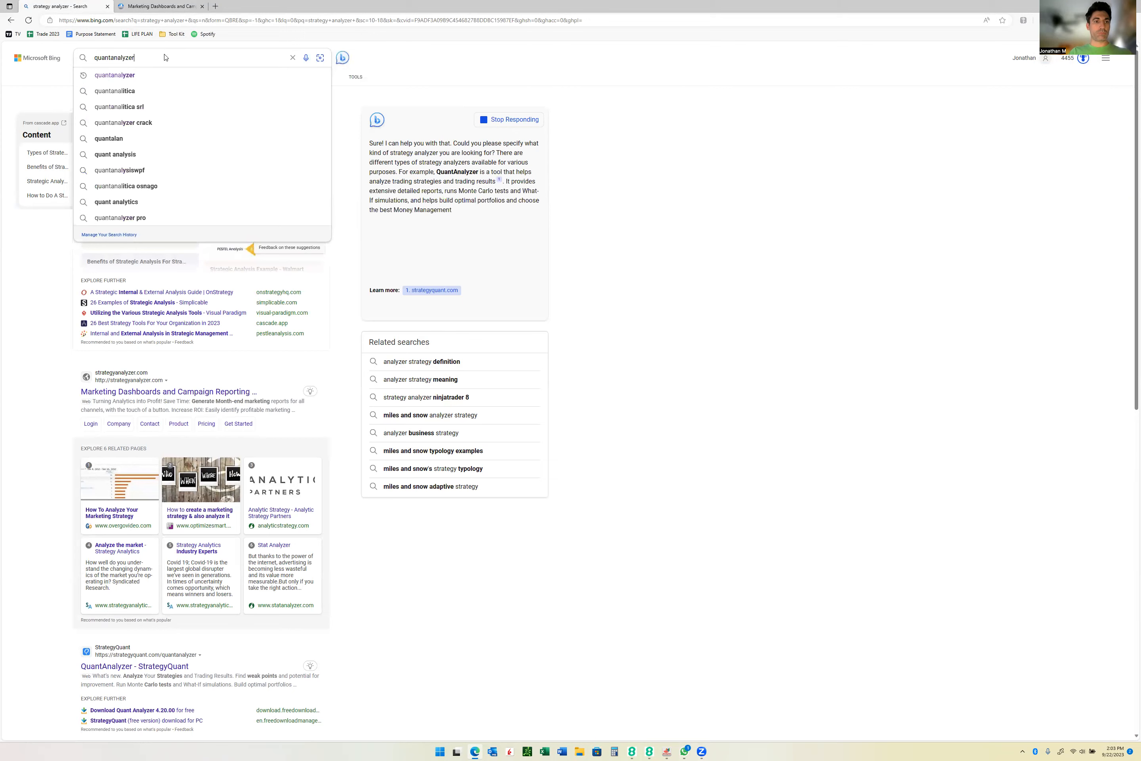
key("Return")
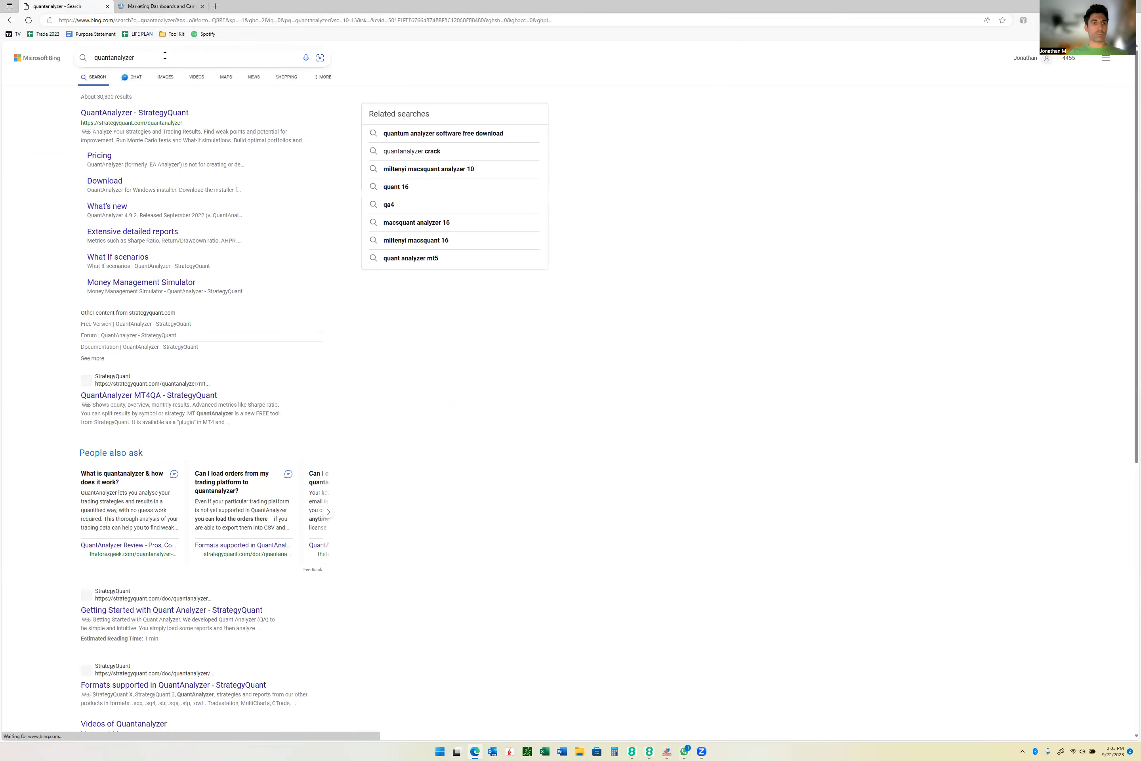
left_click(164, 113)
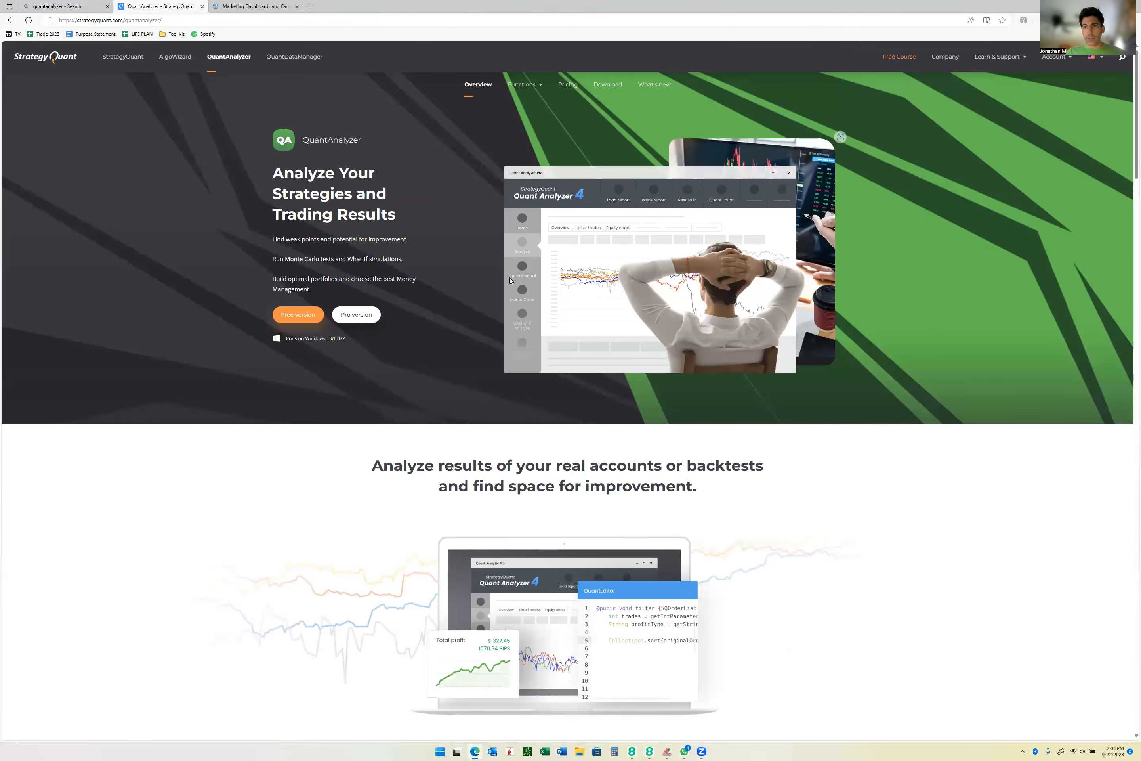
View the registration form for the free version of QuantAnalyzer and close that page without registering.
left_click(310, 322)
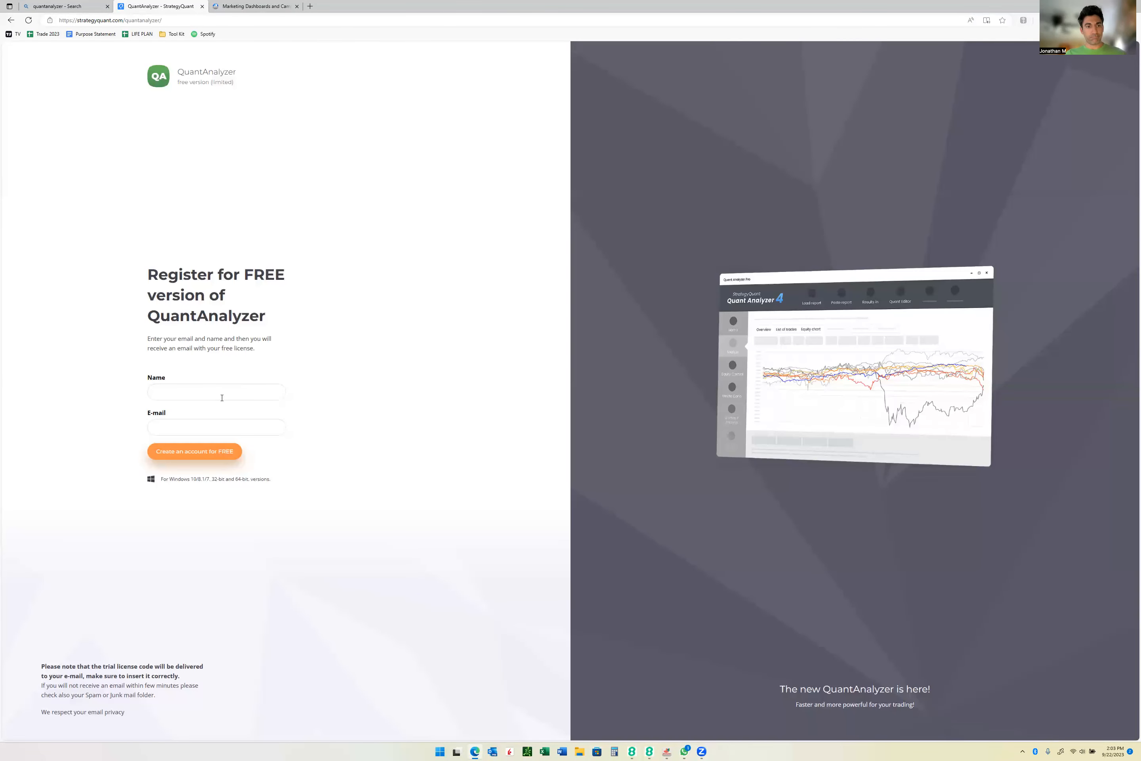
left_click(220, 425)
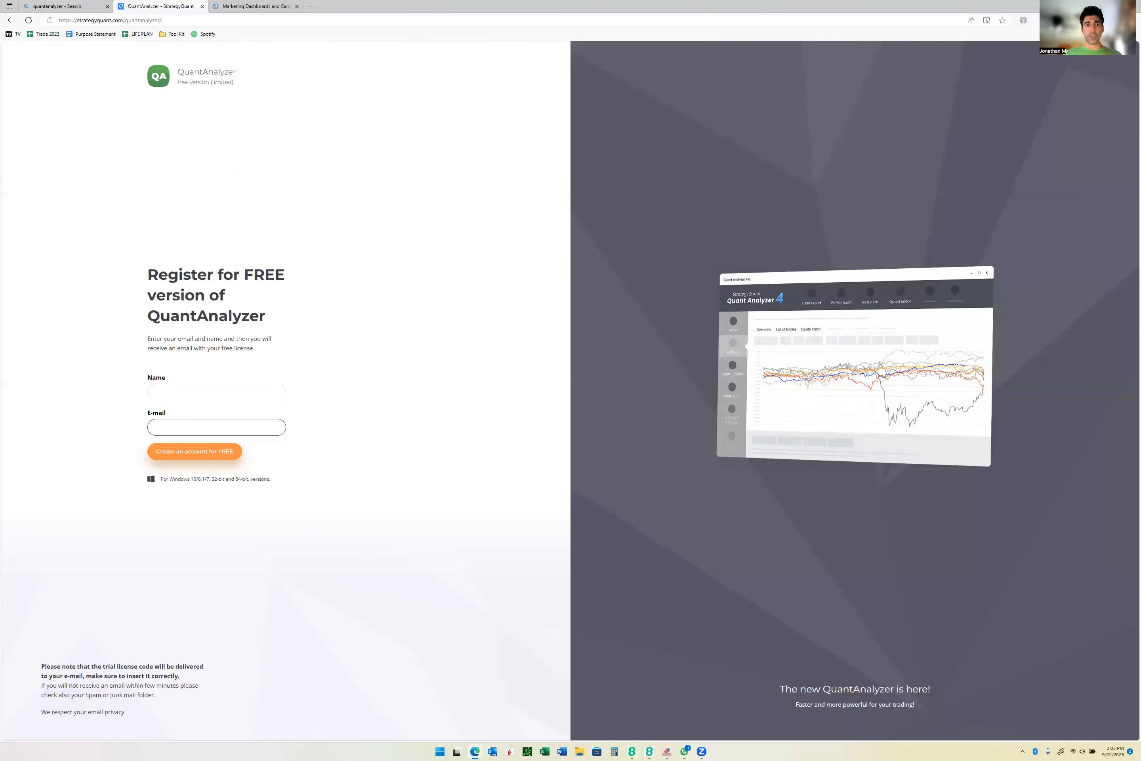
left_click(201, 6)
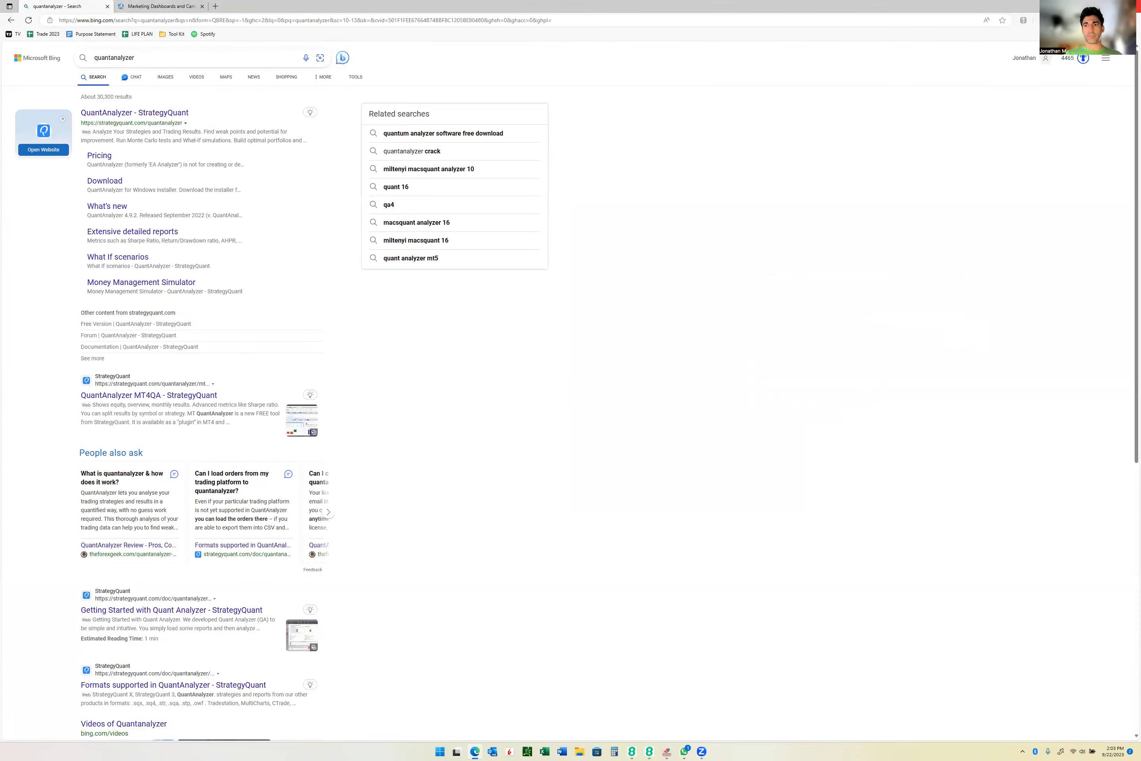
Close the browser and show the home page of Quant Analyzer.
left_click(1131, 5)
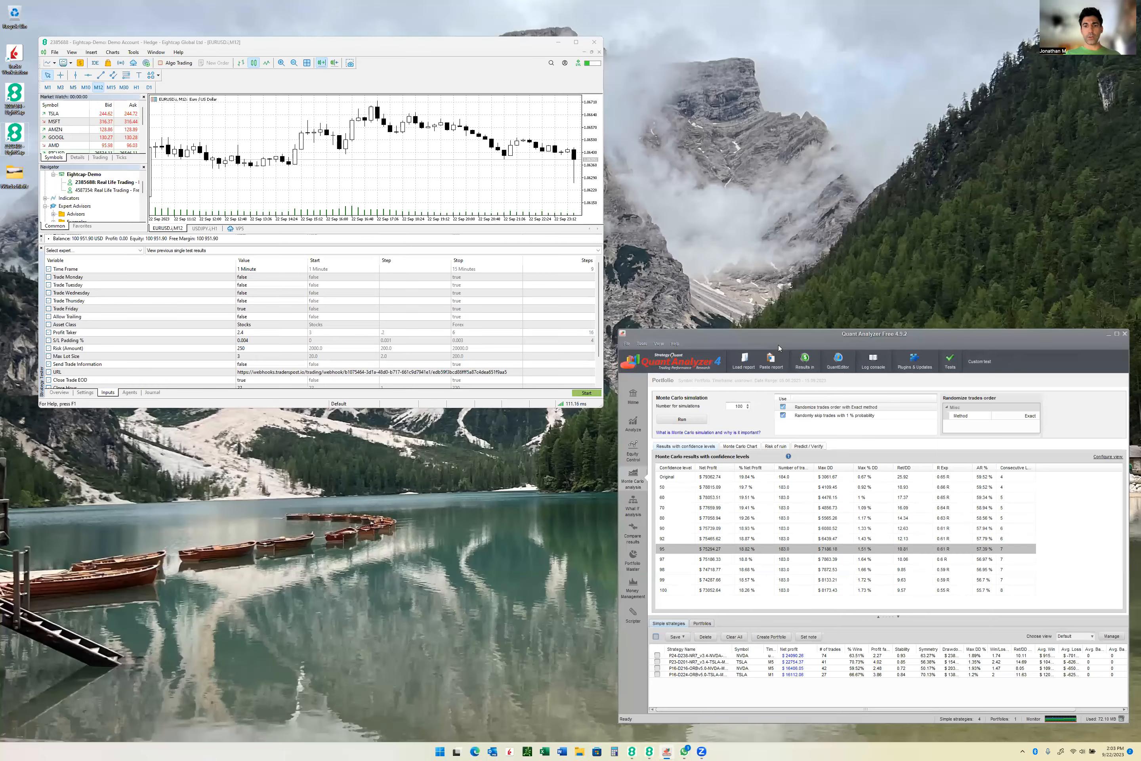
left_click(634, 398)
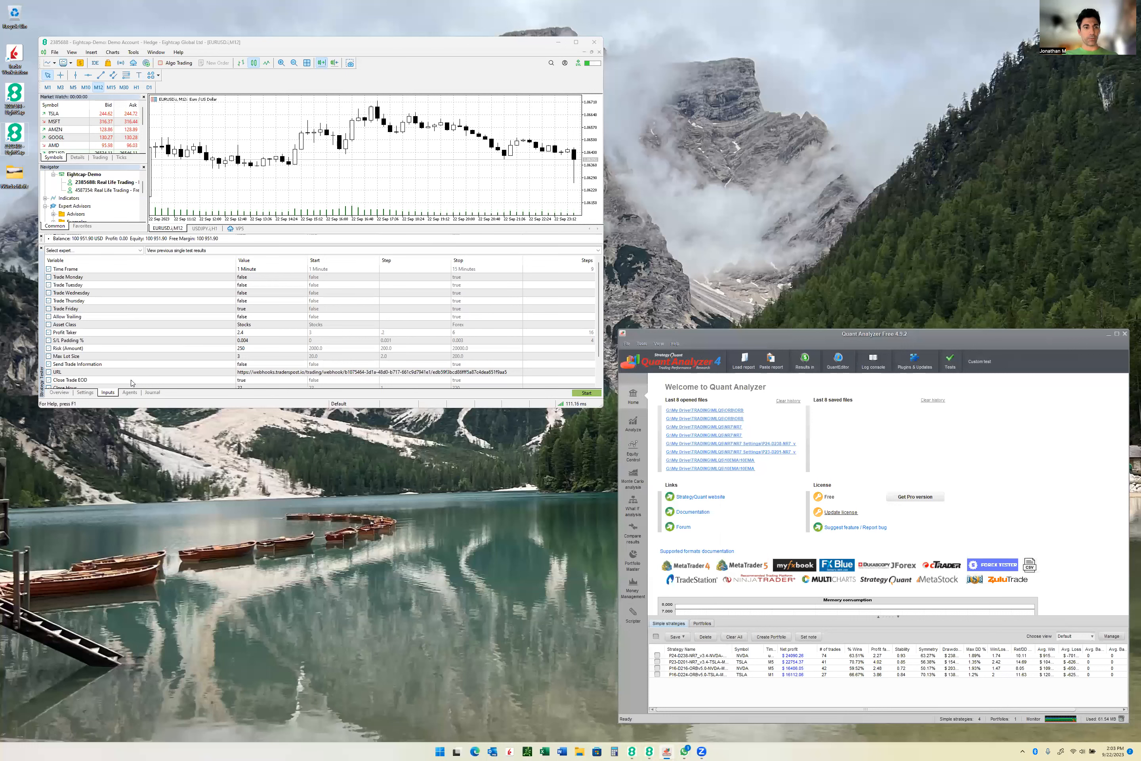
Run the ORB expert's backtest on TSLA M1 with the existing tester settings and review its results report.
left_click(89, 391)
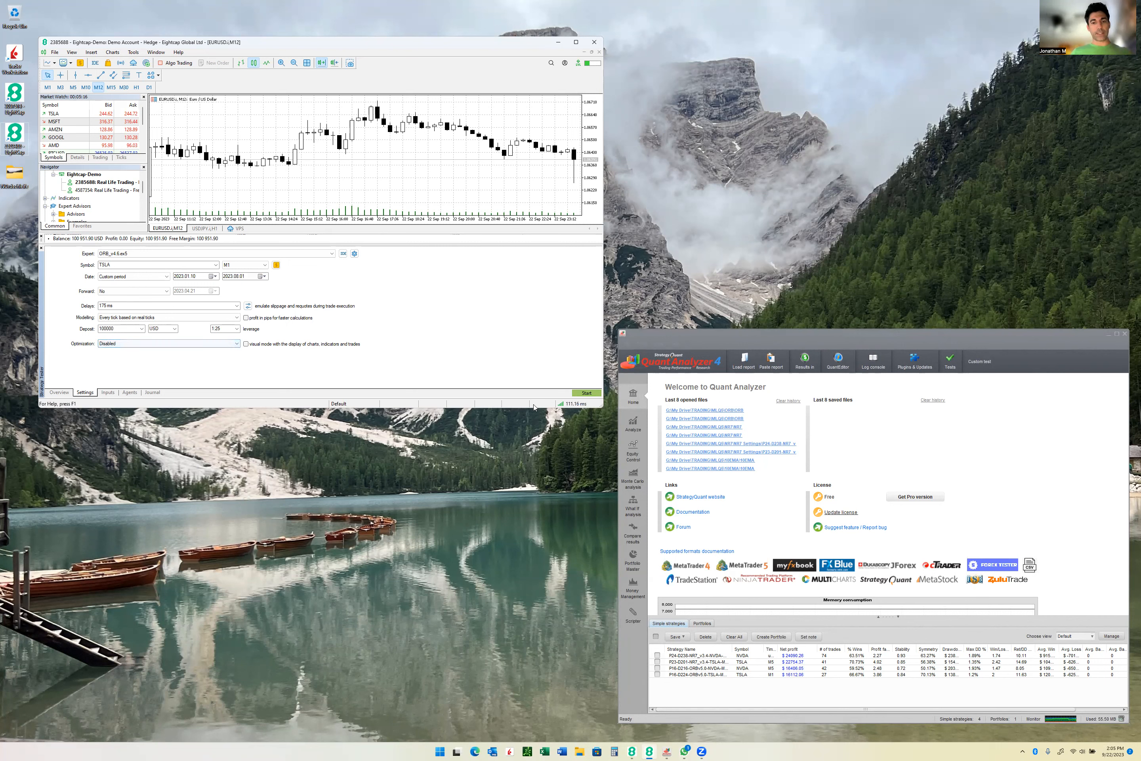
left_click(581, 393)
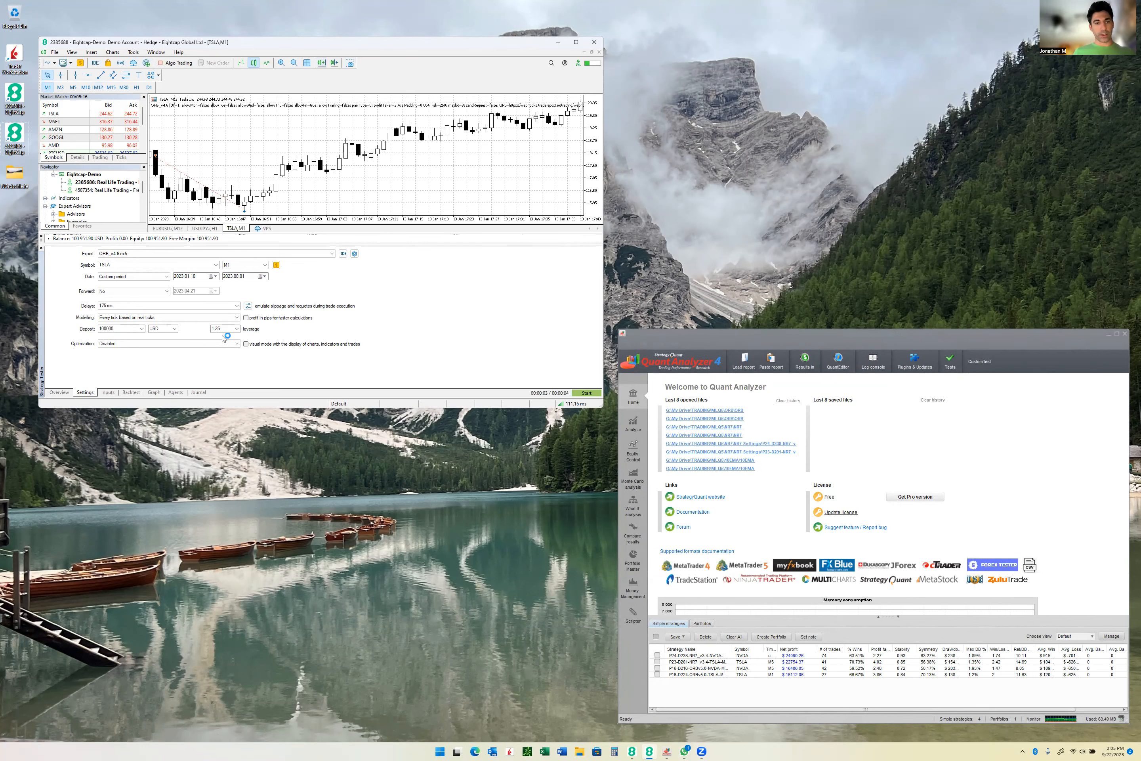
left_click(130, 392)
scroll(240, 319, "down", 10)
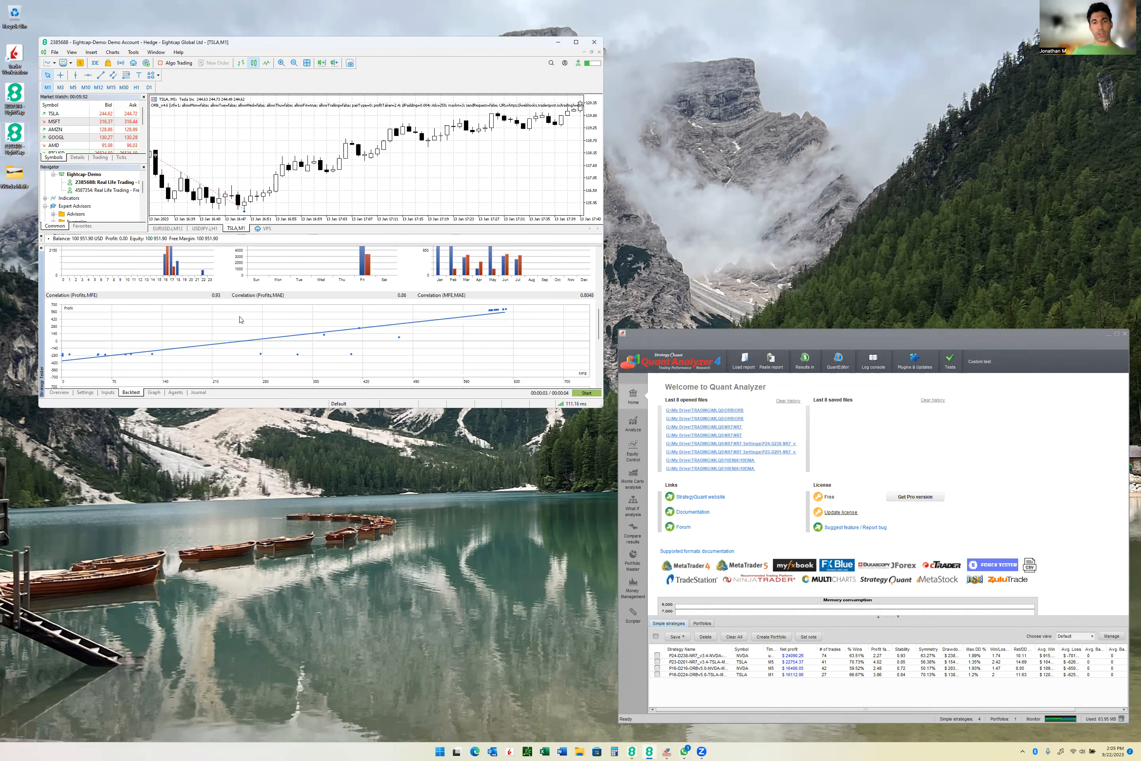
scroll(240, 319, "up", 10)
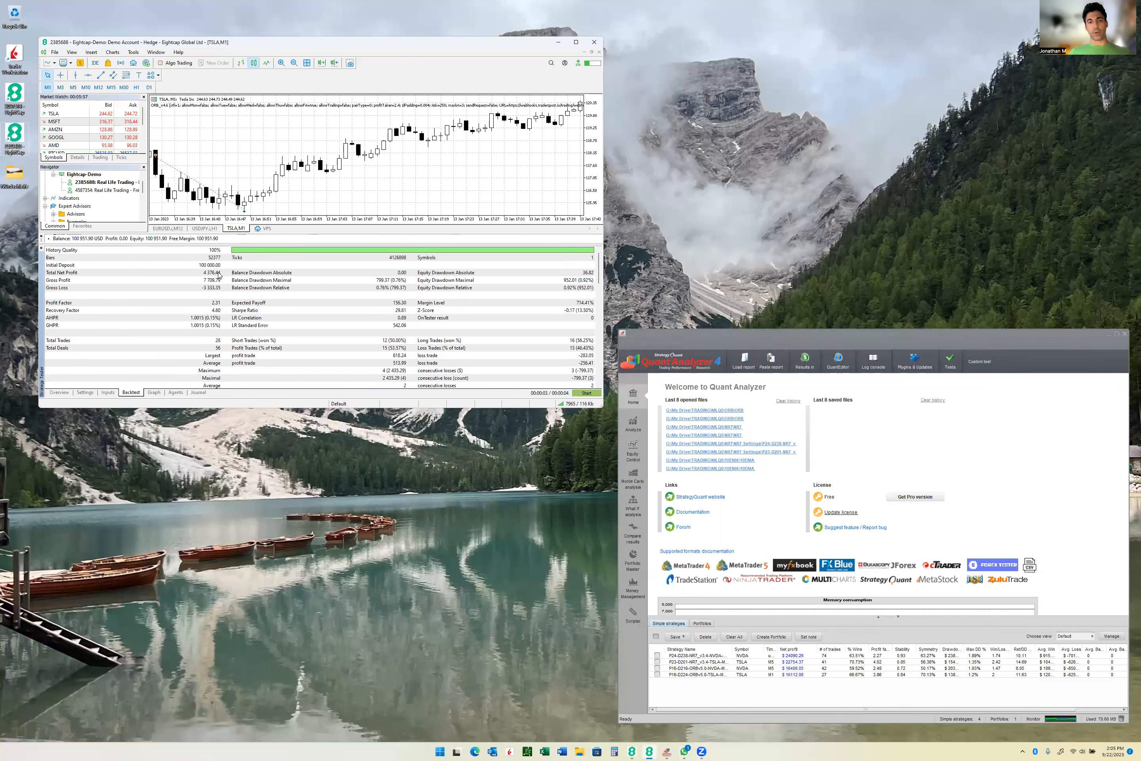
Start exporting the backtest report as HTML, look at the files in the 10EMA Reports folder, and cancel without saving.
right_click(299, 284)
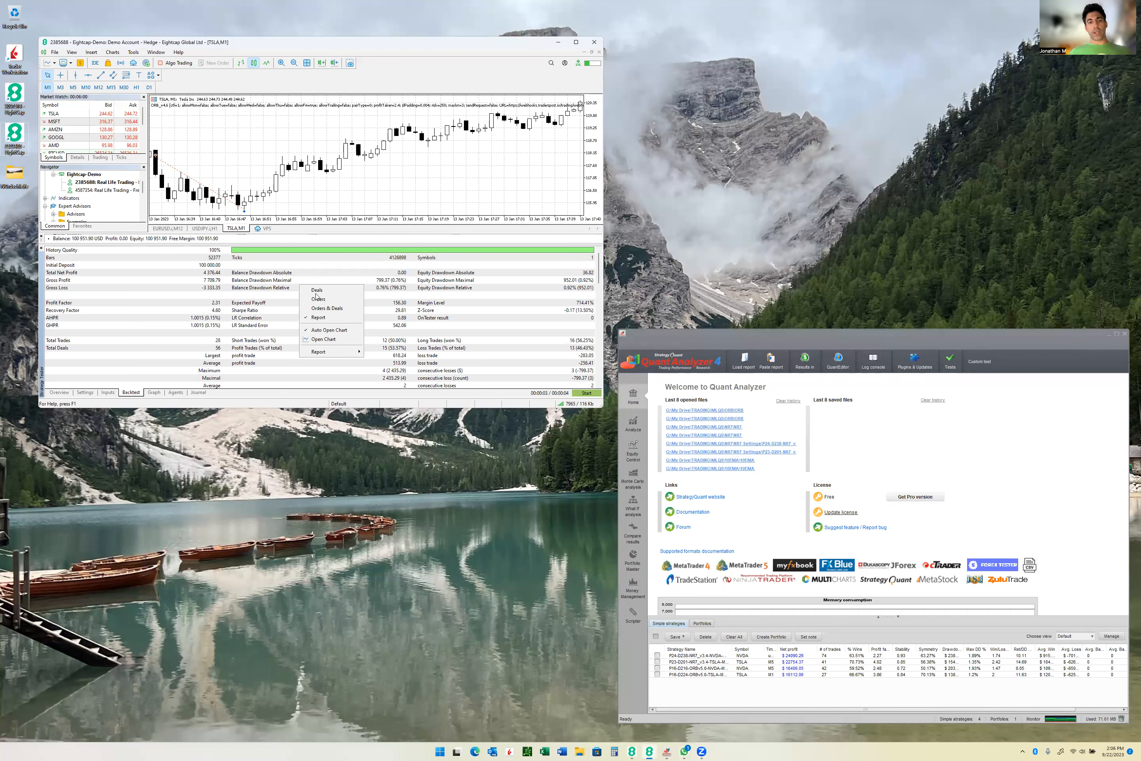
mouse_move(344, 351)
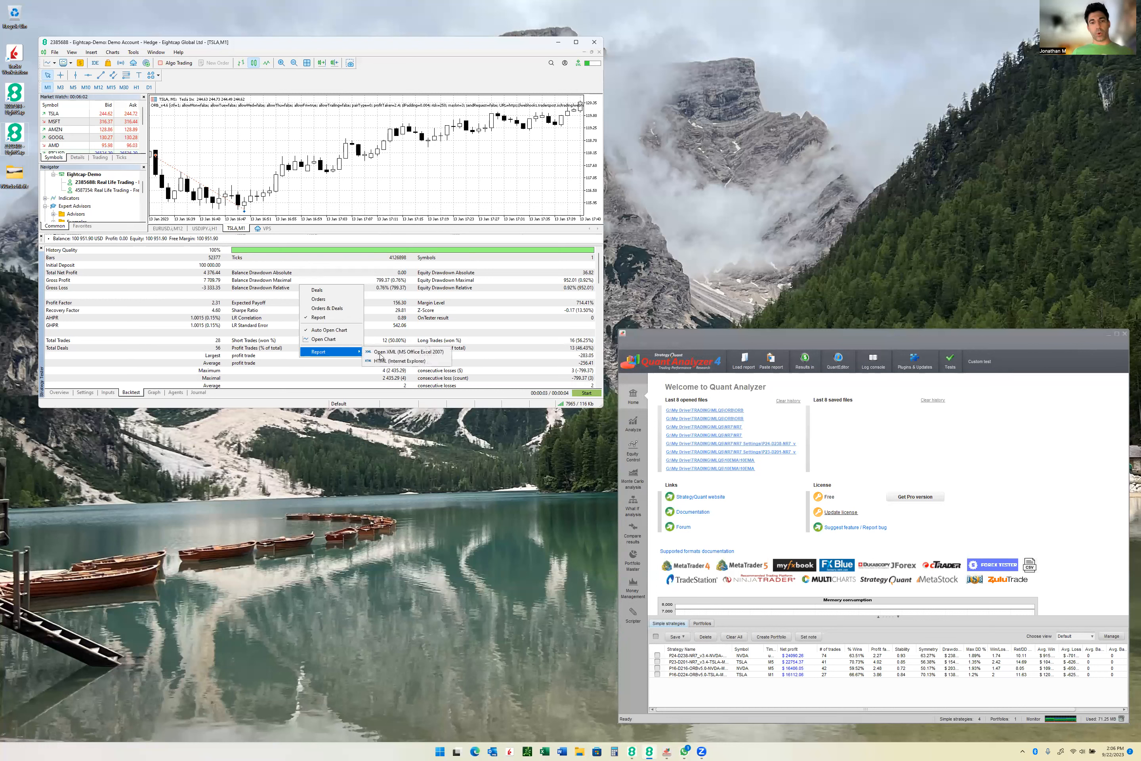
left_click(417, 361)
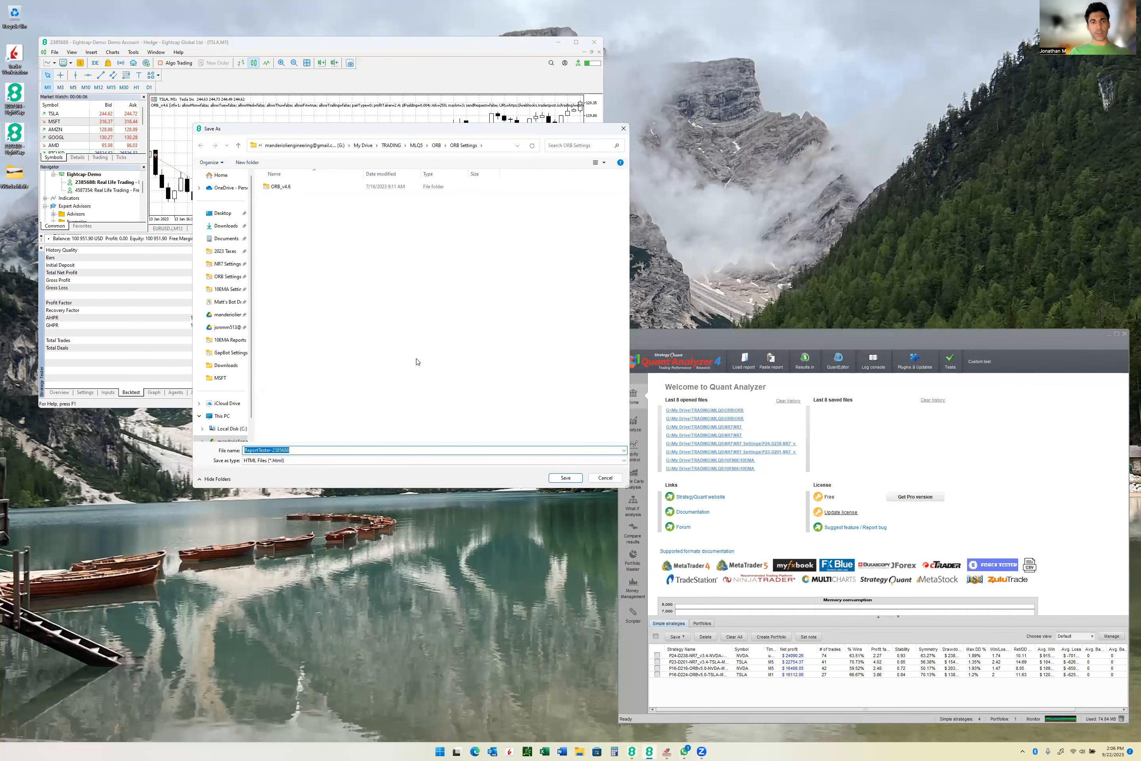
left_click(229, 292)
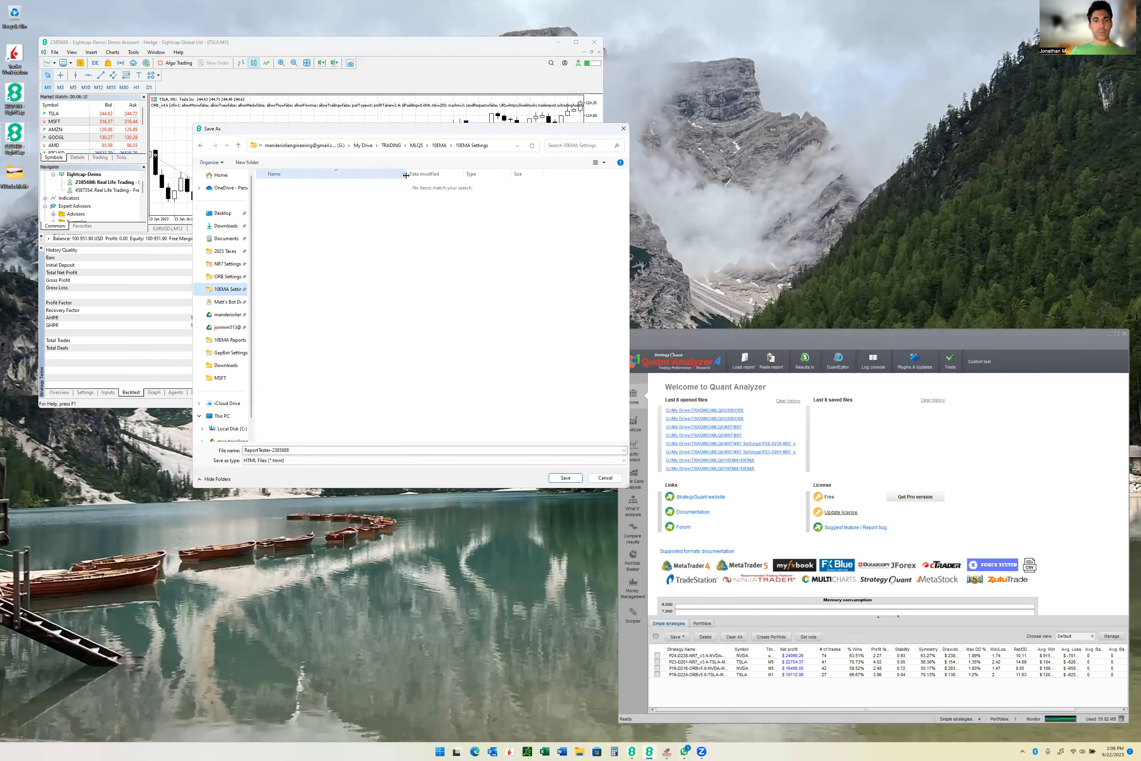
left_click(440, 146)
left_click(310, 200)
double_click(310, 201)
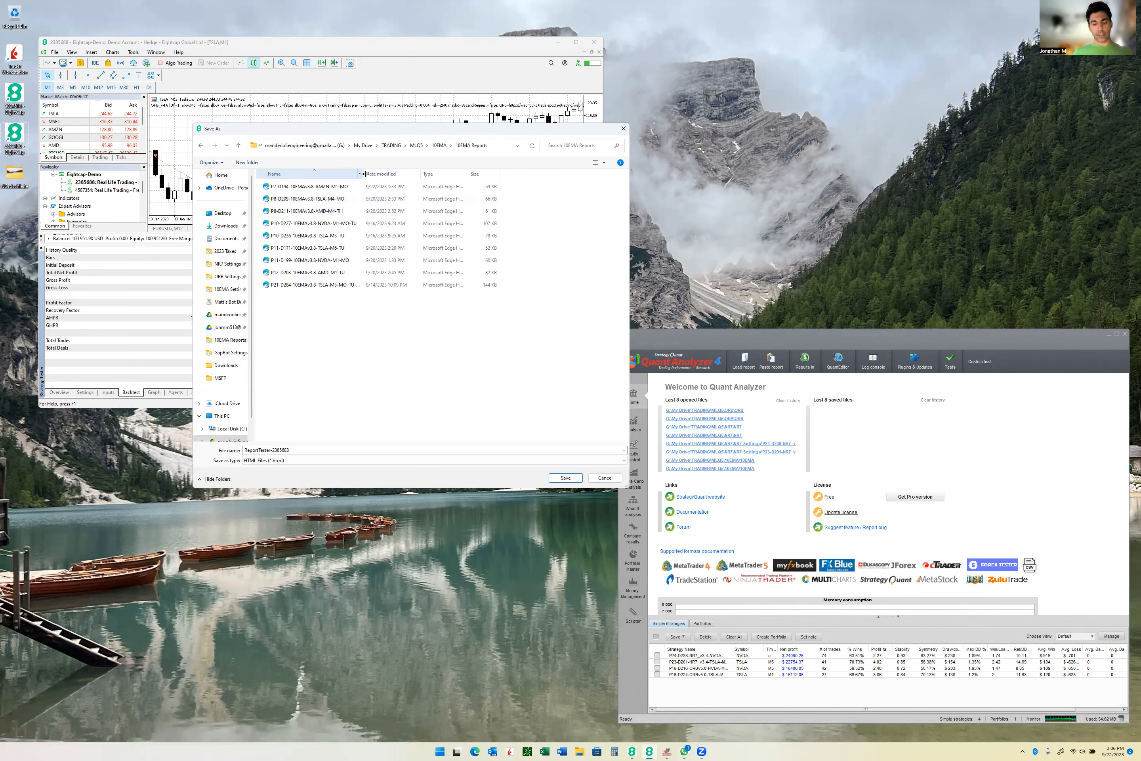
left_click_drag(365, 173, 392, 172)
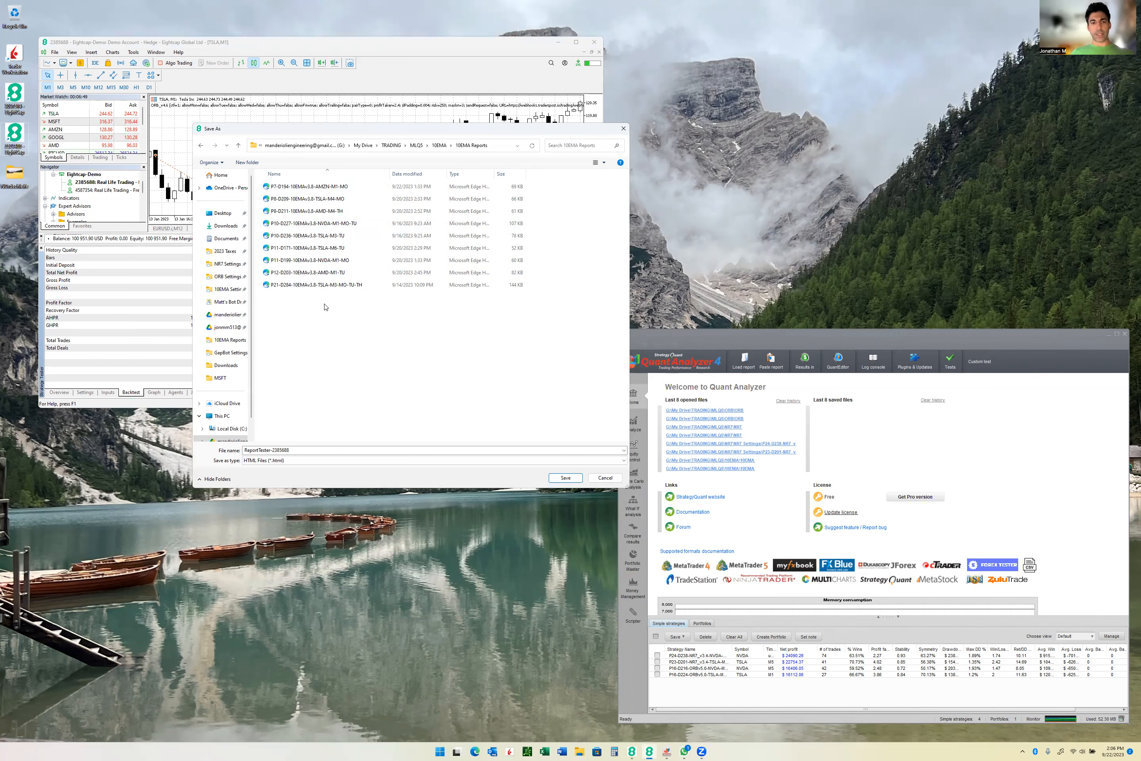
left_click(604, 478)
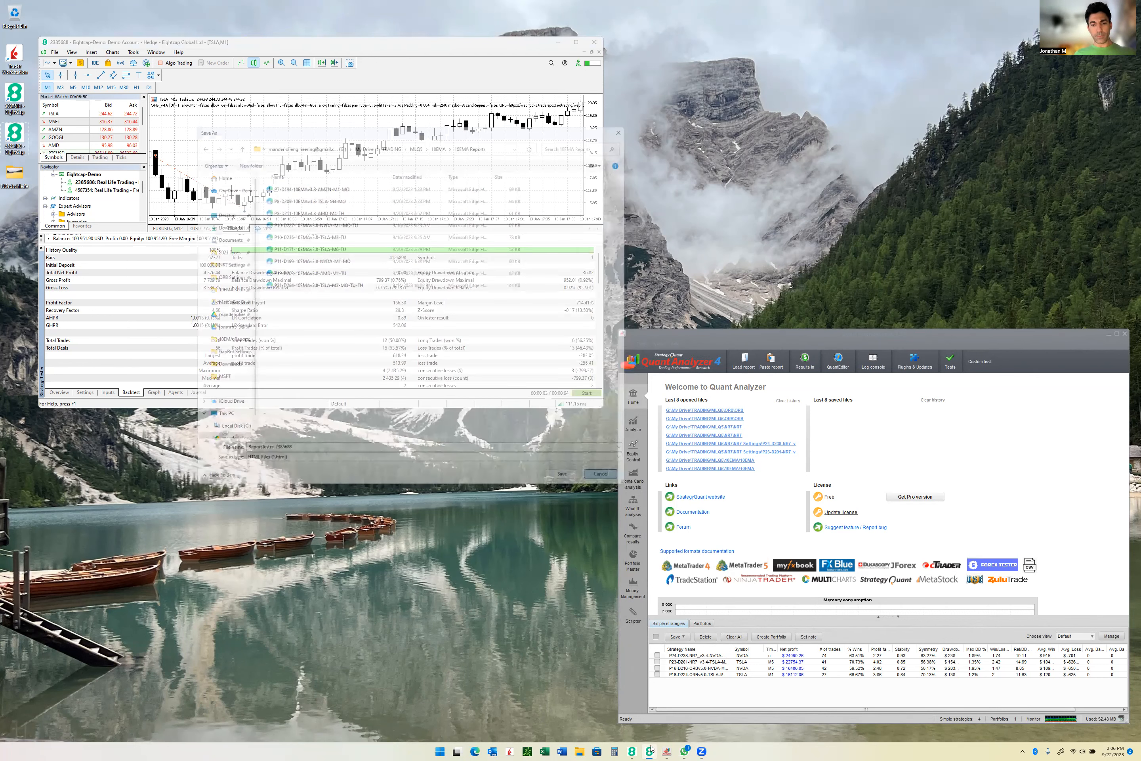
Browse from the ORB Settings folder up to ORB, open its ORB Reports folder and show the files in Details view.
left_click(582, 751)
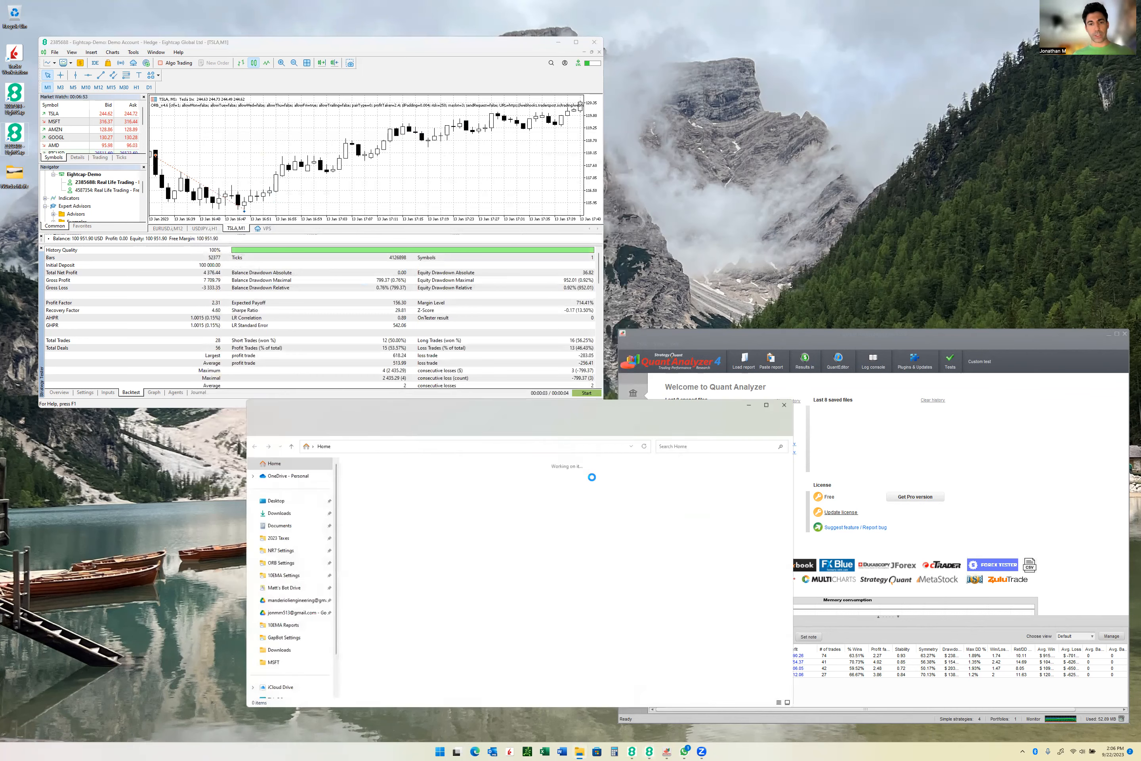
left_click(289, 565)
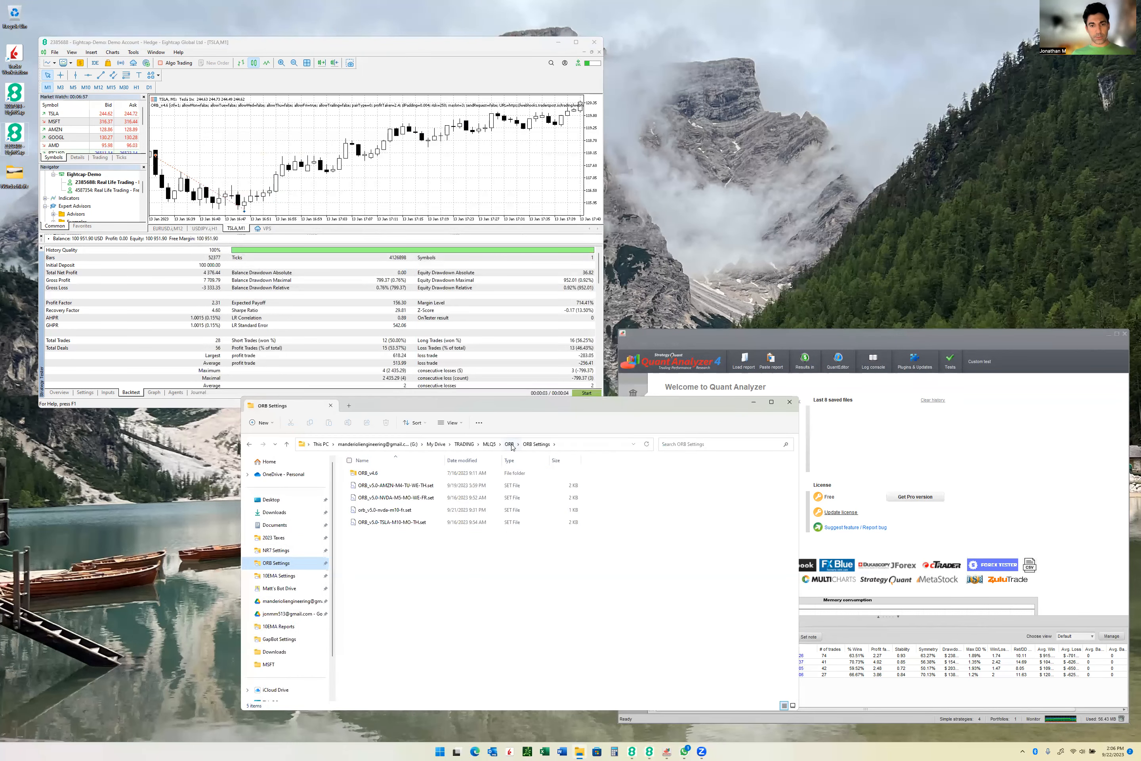
left_click(510, 444)
double_click(402, 490)
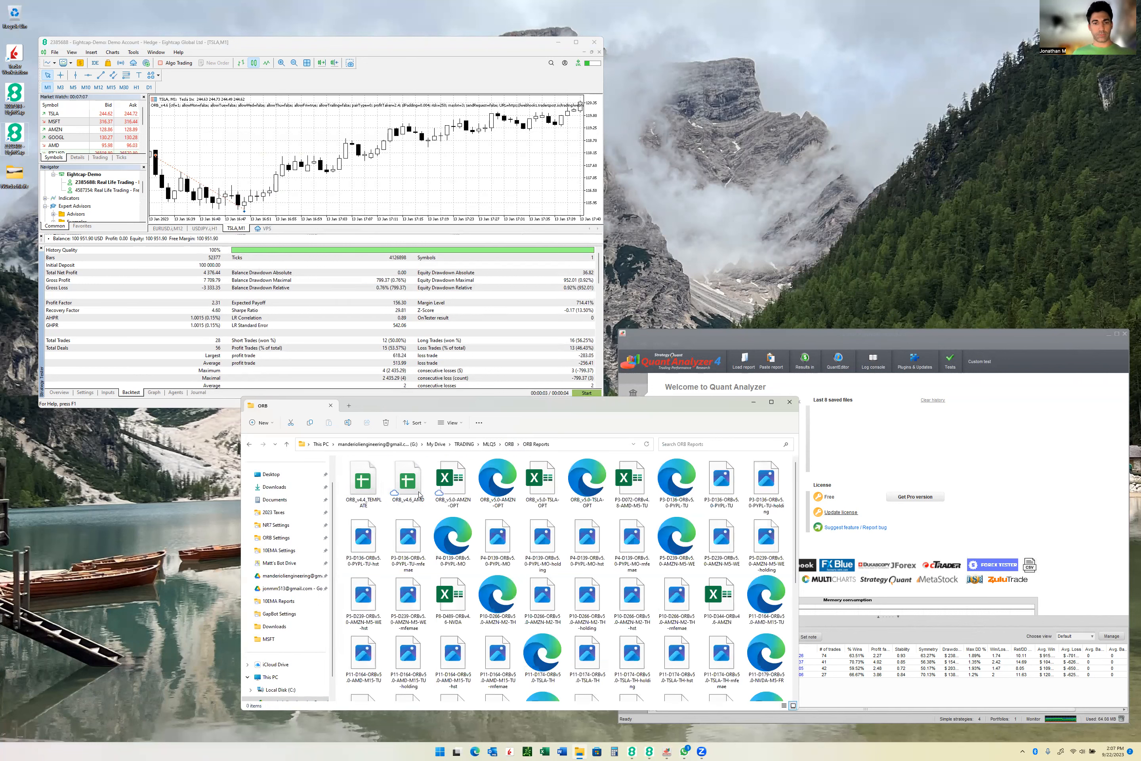
left_click(452, 423)
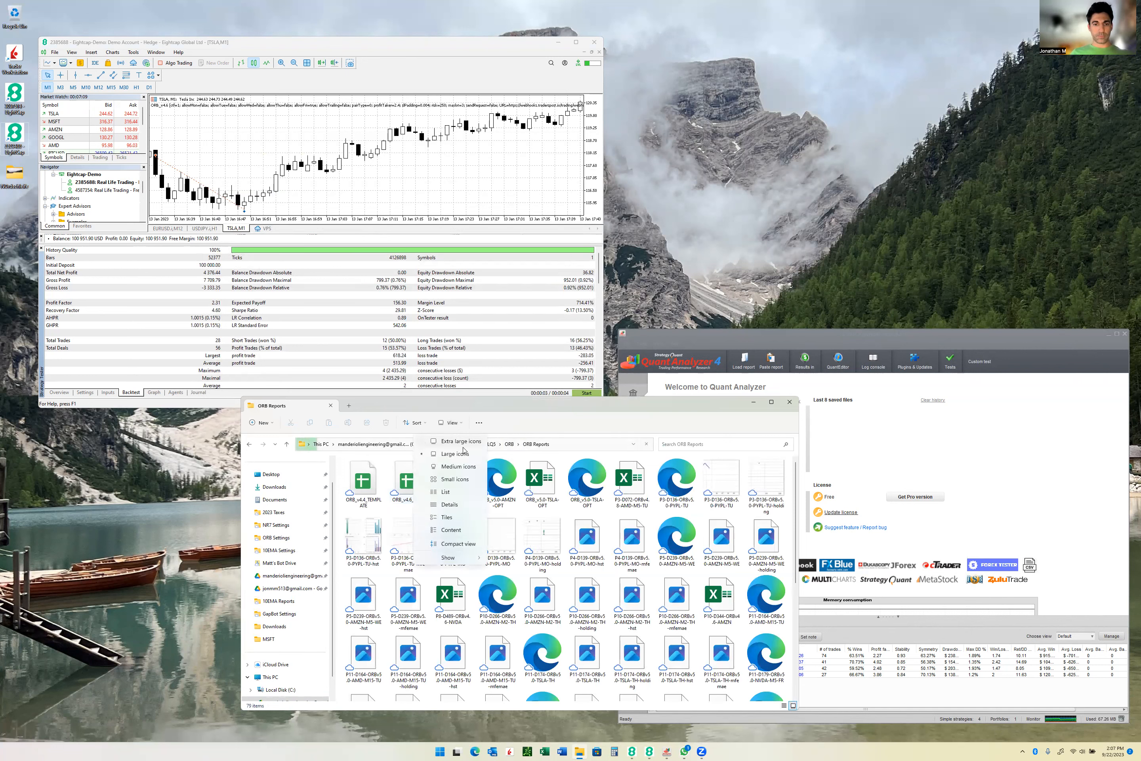
left_click(462, 504)
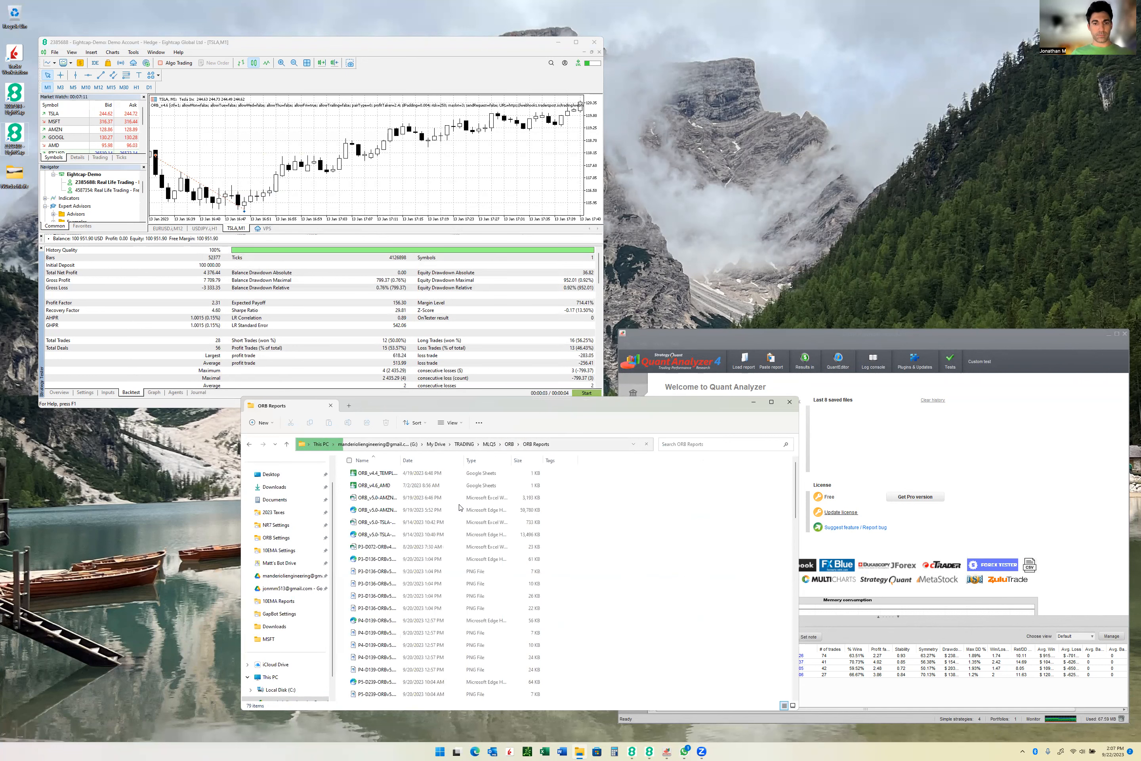
Open the ORB_v5.0-AMZN-OPT file and the P3-D136-ORBv5.0-PYPL-TU backtest report in turn, widening the Name column in between, and close each.
left_click(386, 514)
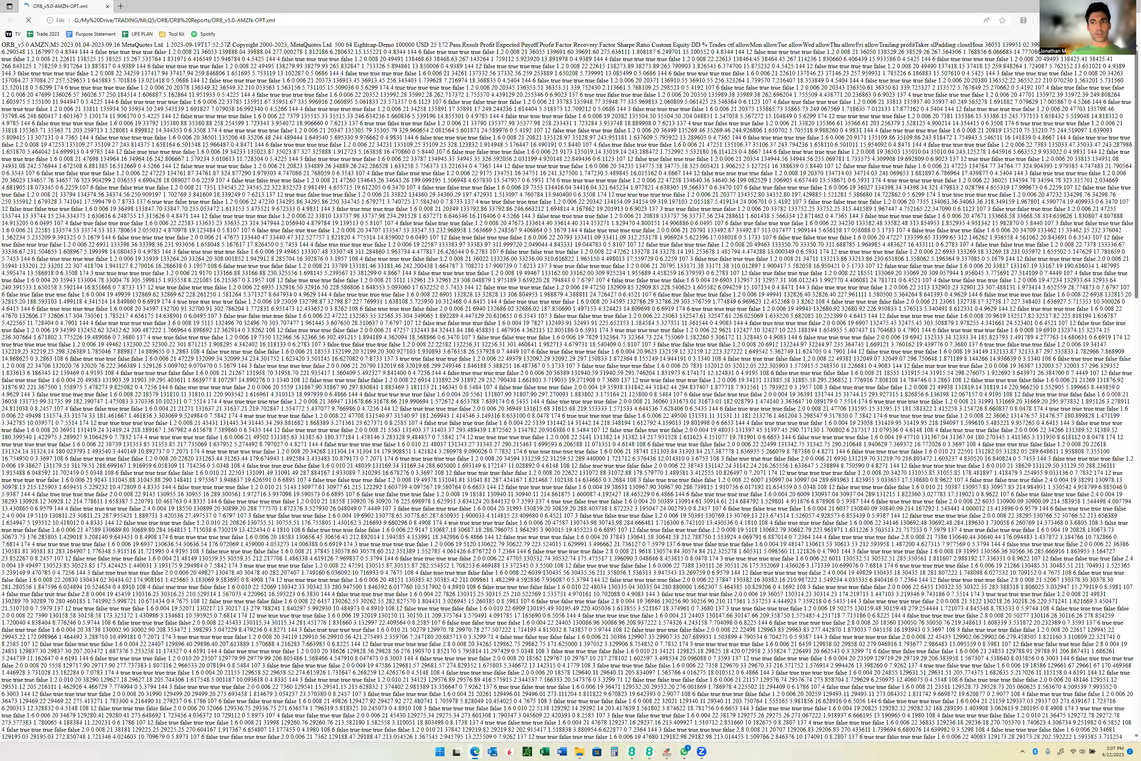
key("ctrl+w")
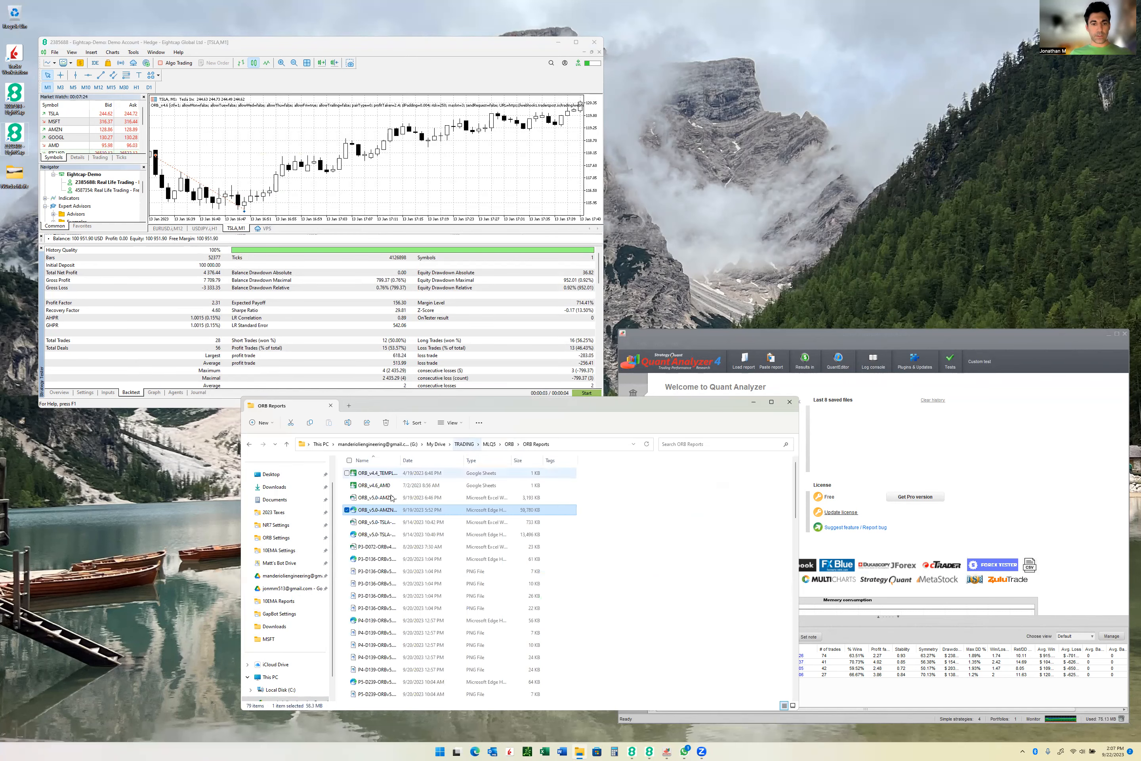
left_click_drag(399, 459, 455, 459)
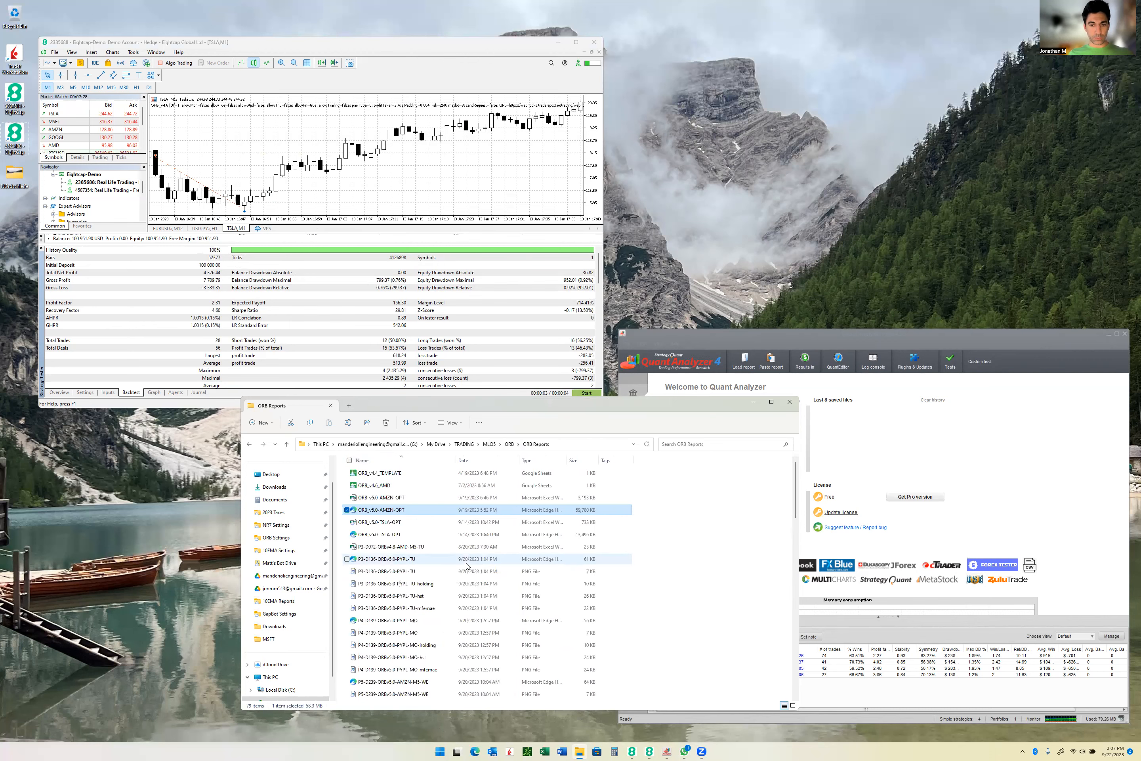
double_click(412, 562)
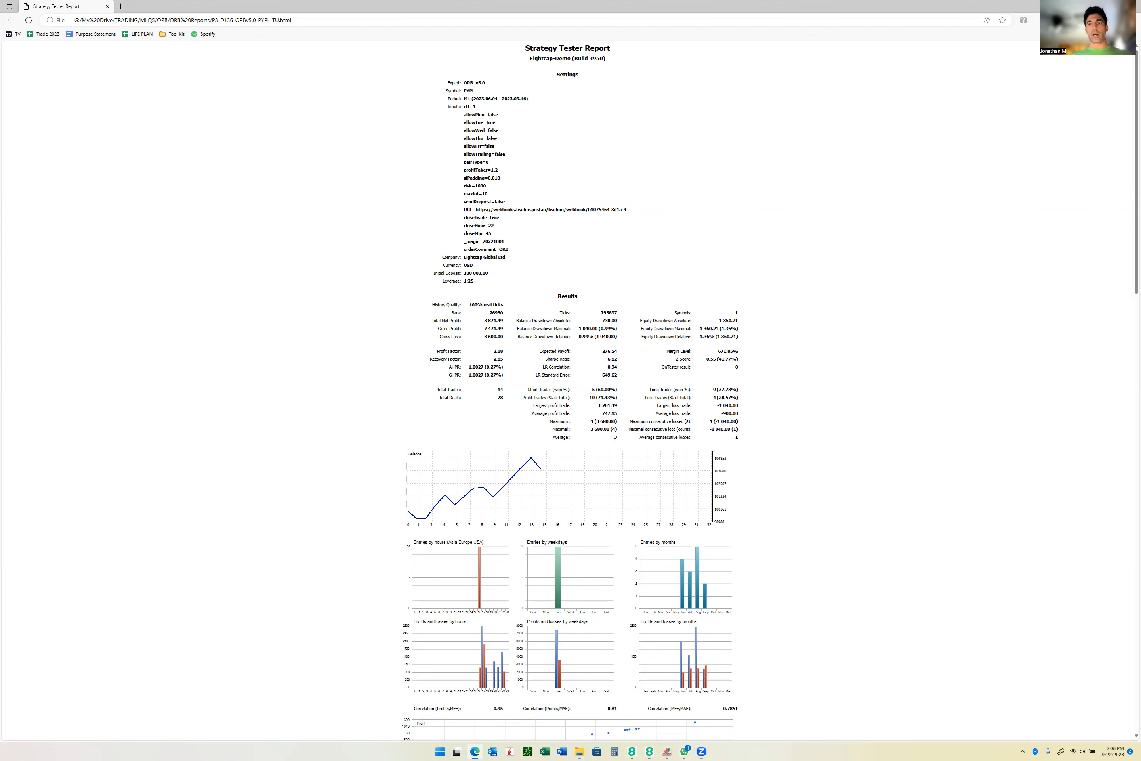
left_click(1135, 5)
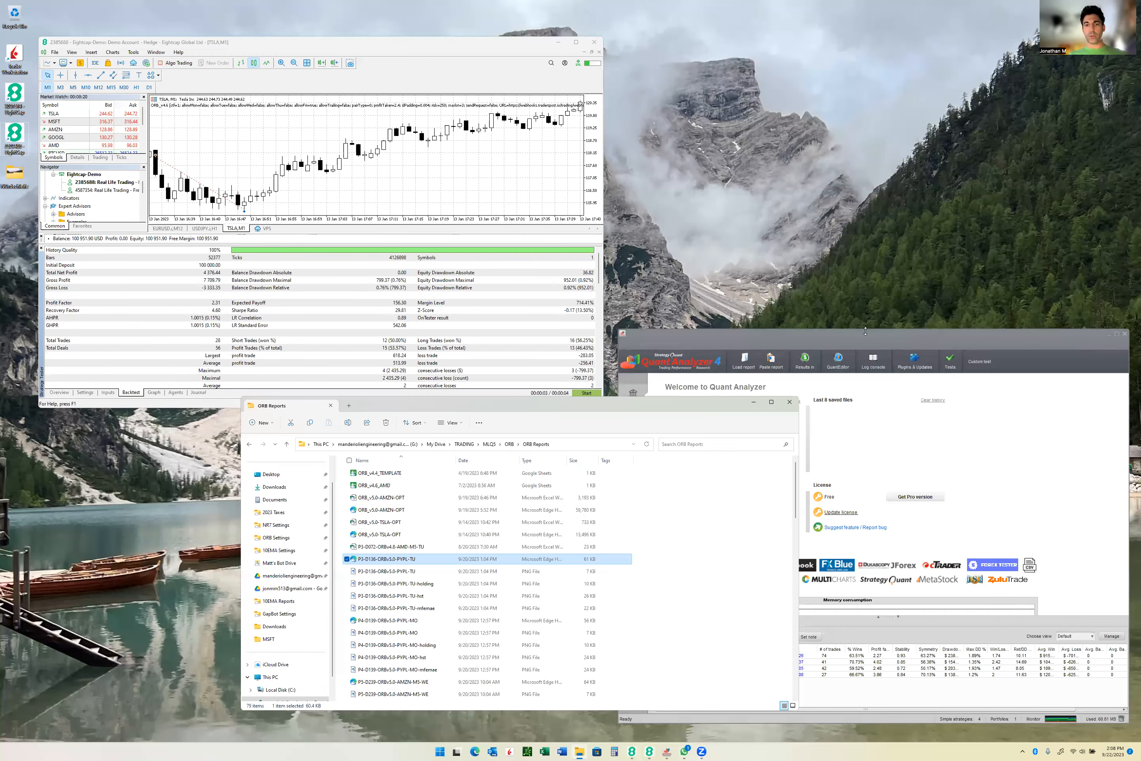
Load the backtest report P16-D224-ORBv5.0-TSLA-M10-MO-TH.html from ORB Reports into Quant Analyzer with the default loading settings.
left_click_drag(835, 335, 676, 286)
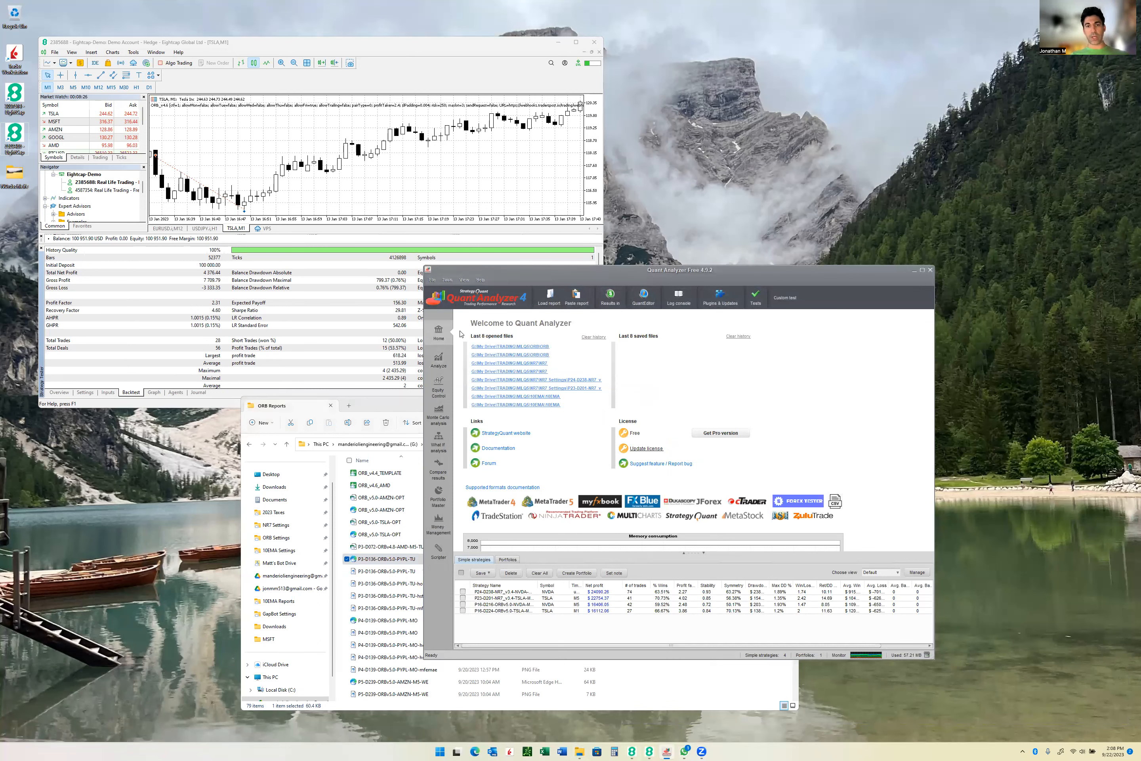
left_click(551, 295)
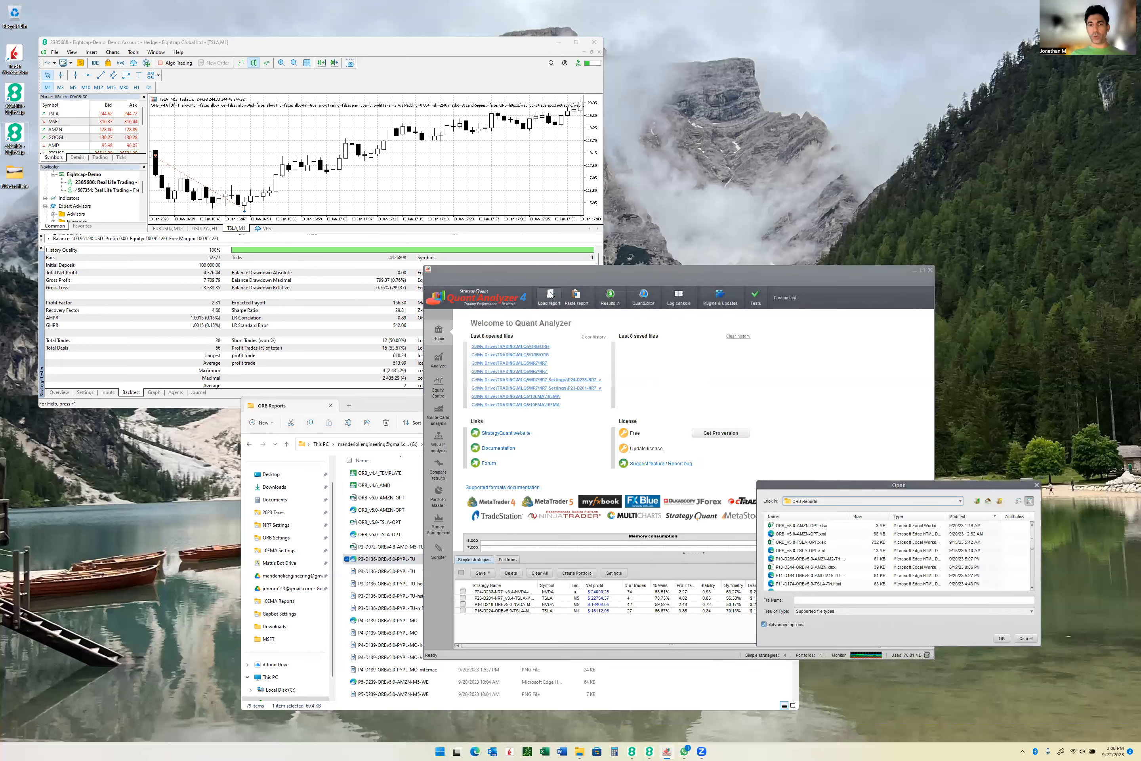
left_click_drag(905, 486, 778, 393)
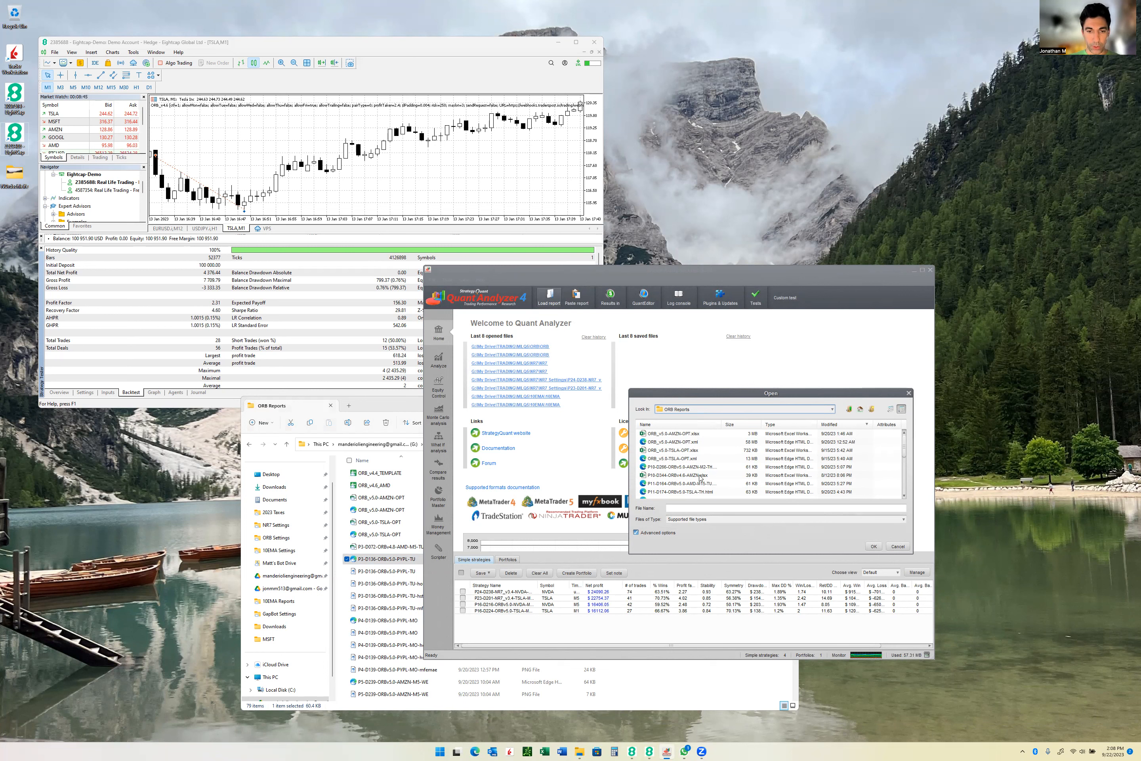
scroll(713, 469, "down", 2)
scroll(713, 469, "down", 2)
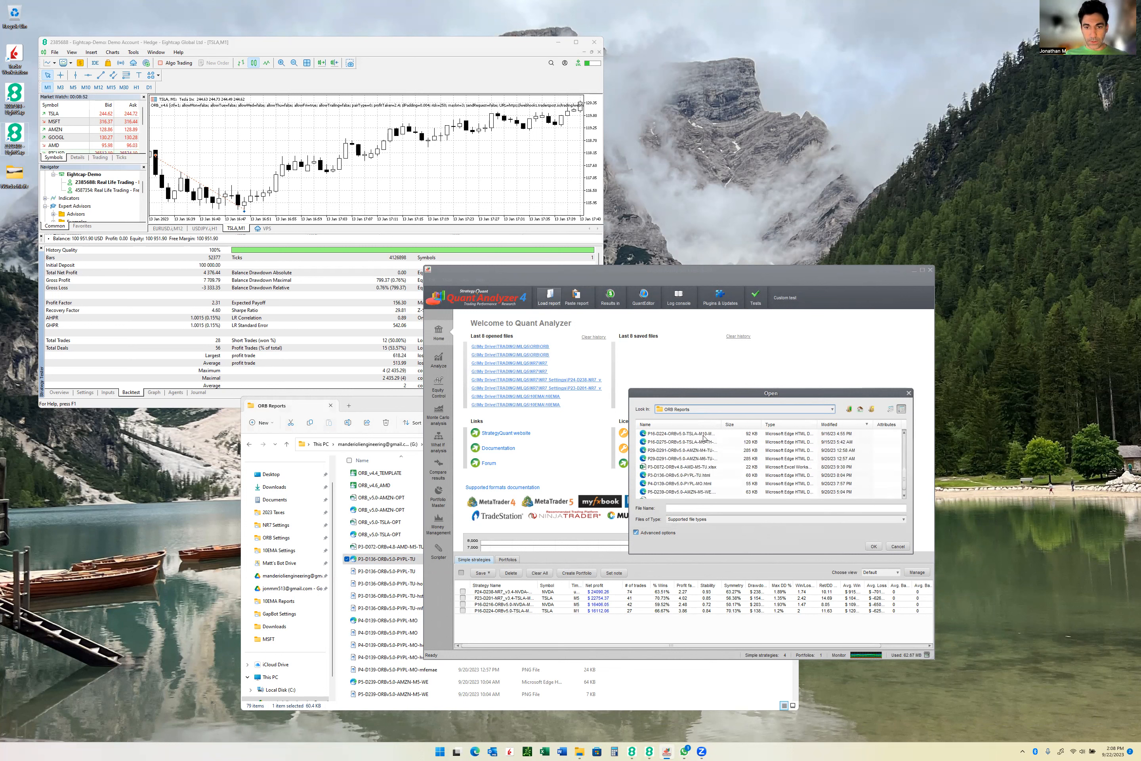
left_click_drag(723, 426, 741, 430)
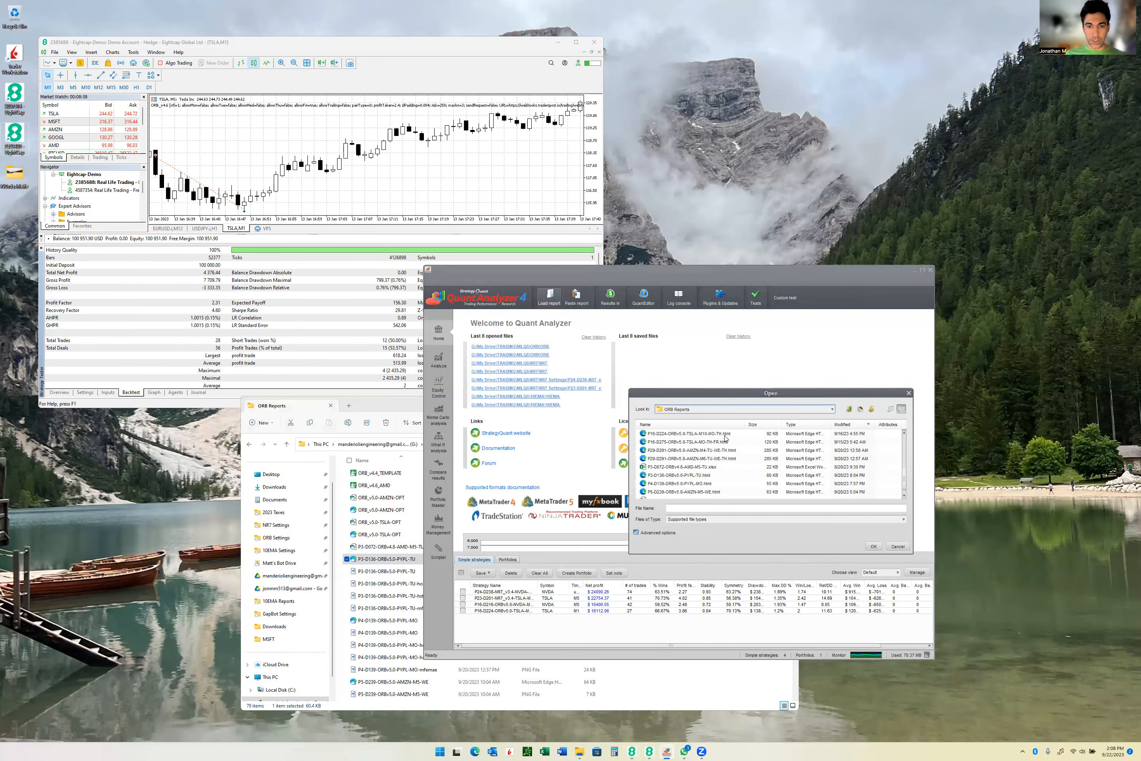
left_click(725, 434)
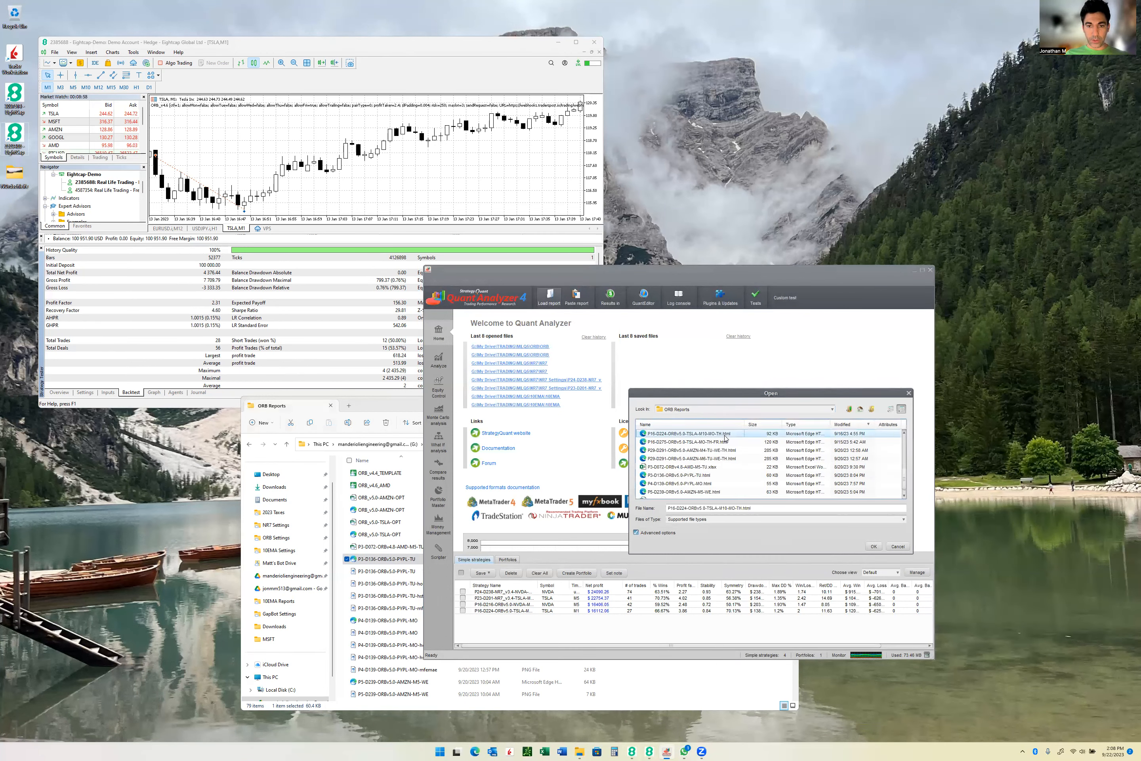
left_click(876, 548)
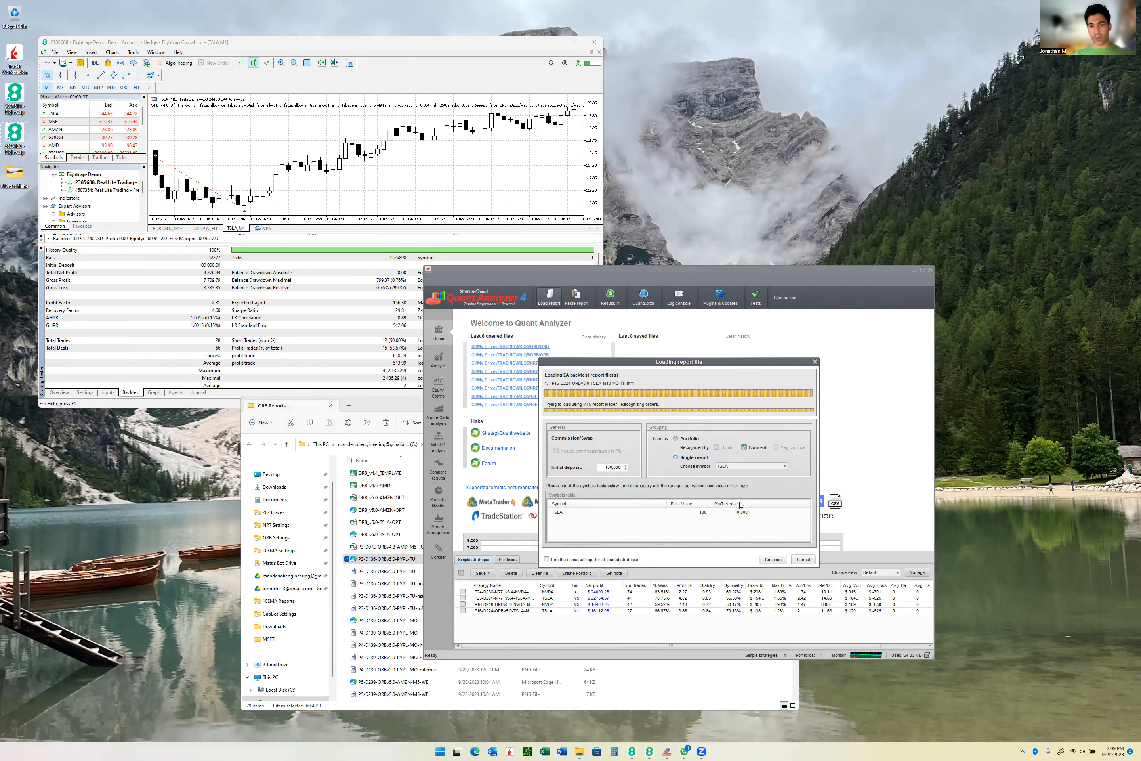
left_click(773, 559)
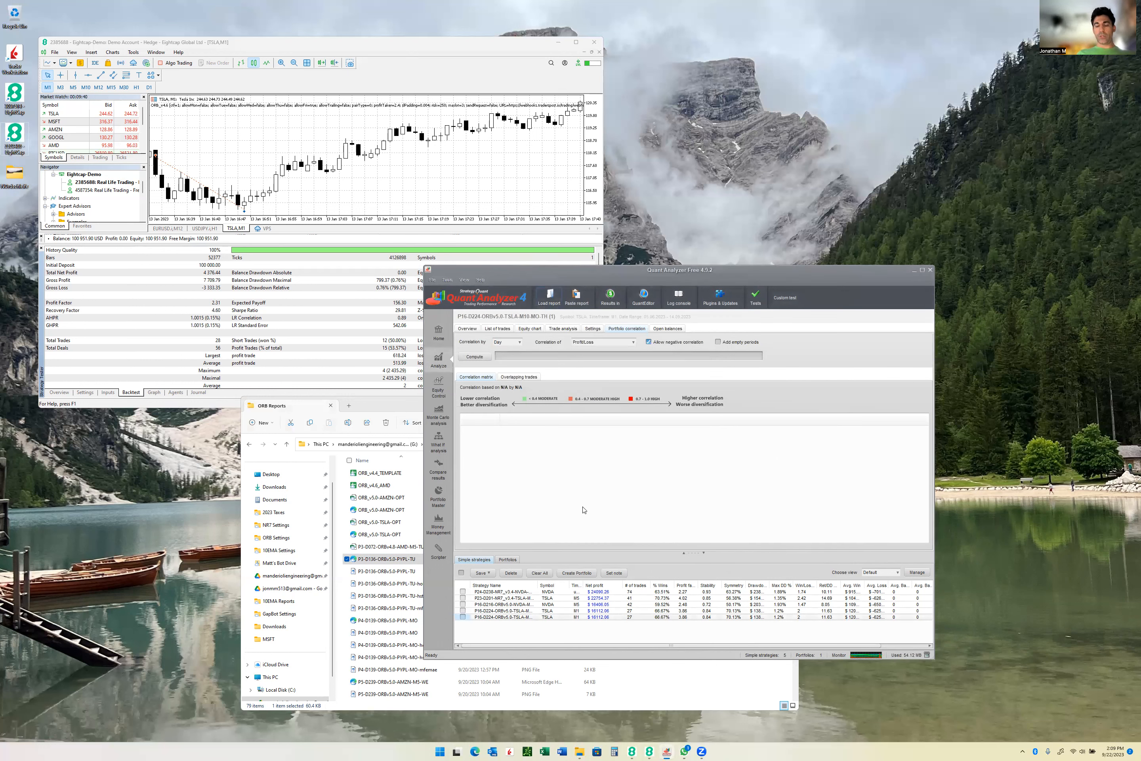
Start loading another report, select the four adjacent ORB reports from P13-D281 to P16-D224 together, and cancel without loading them.
left_click(554, 301)
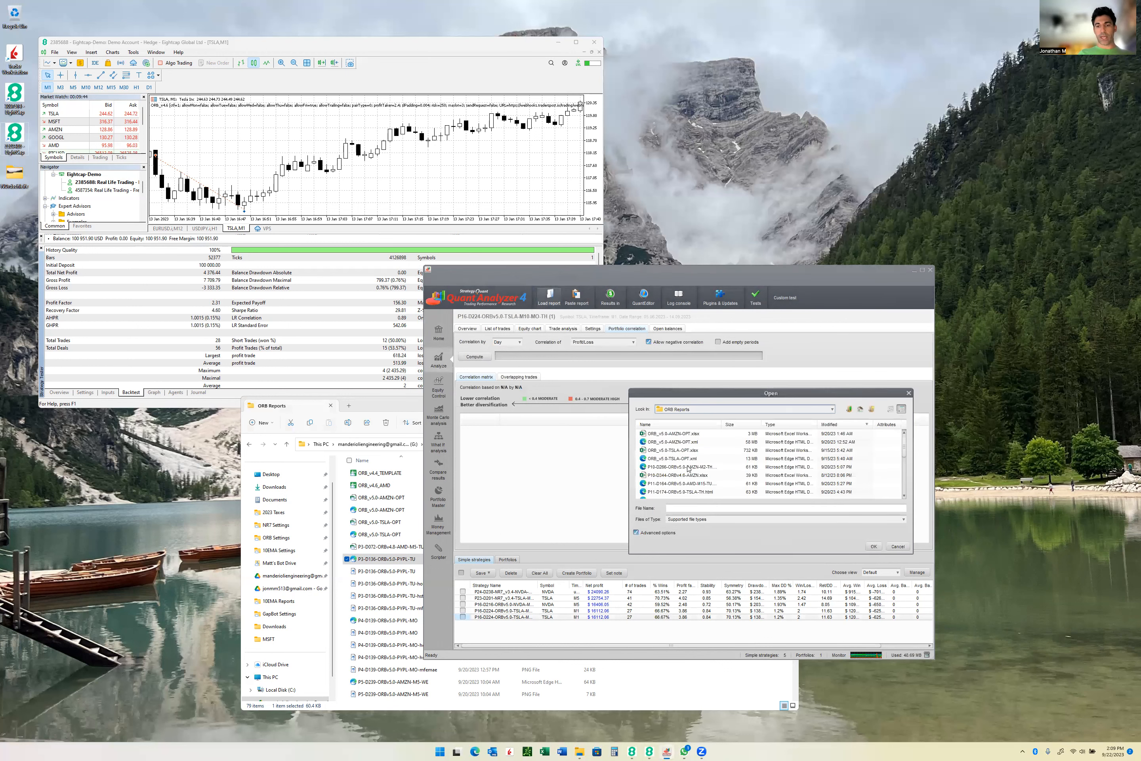
scroll(707, 485, "down", 2)
left_click(693, 450)
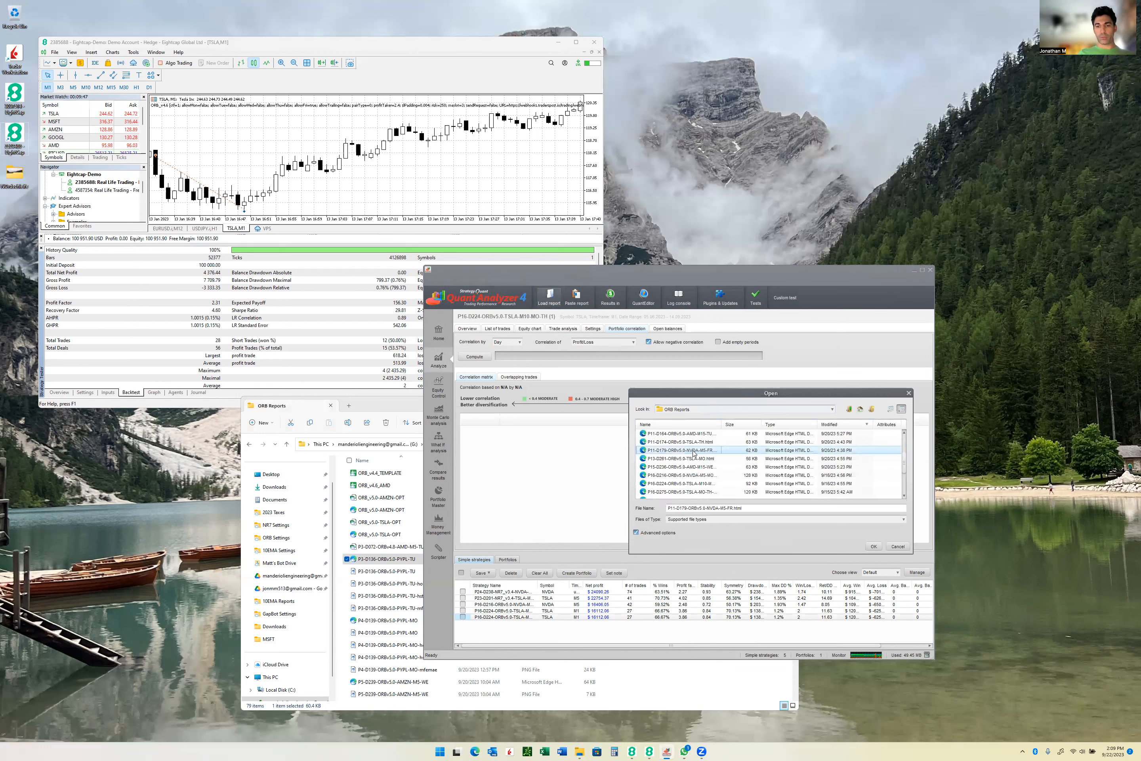
left_click(698, 459)
left_click(698, 467, "ctrl")
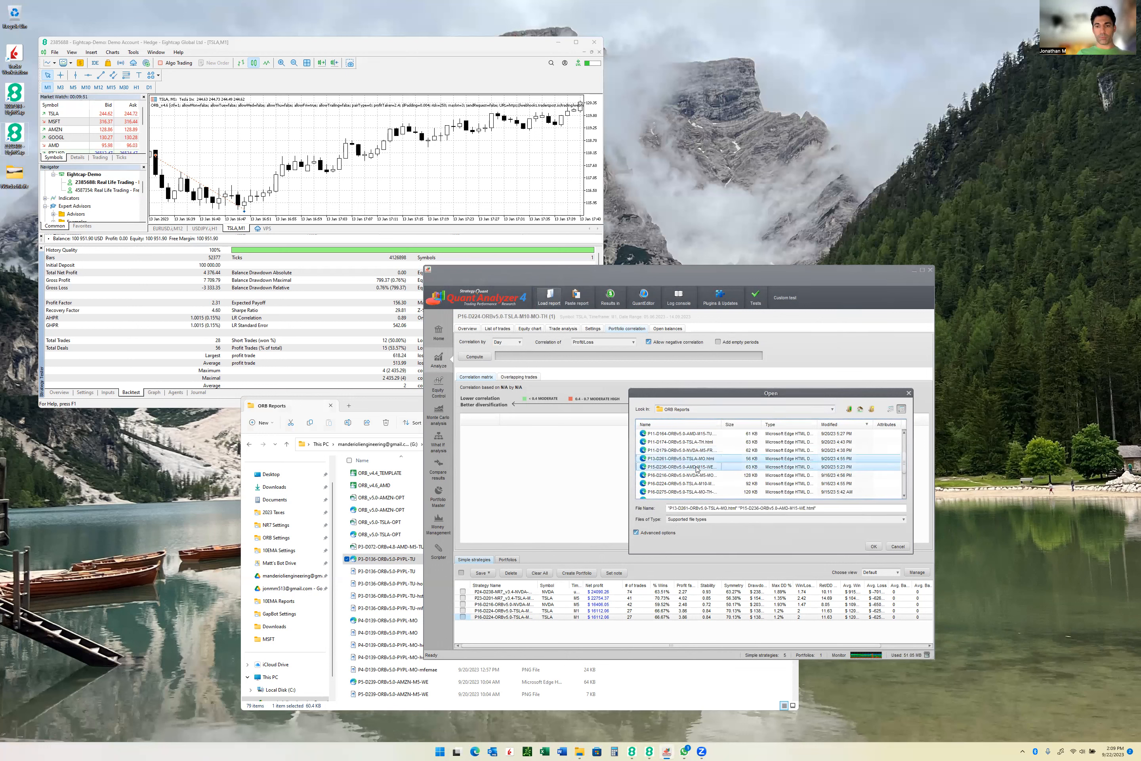
left_click(700, 475, "ctrl")
left_click(700, 484, "ctrl")
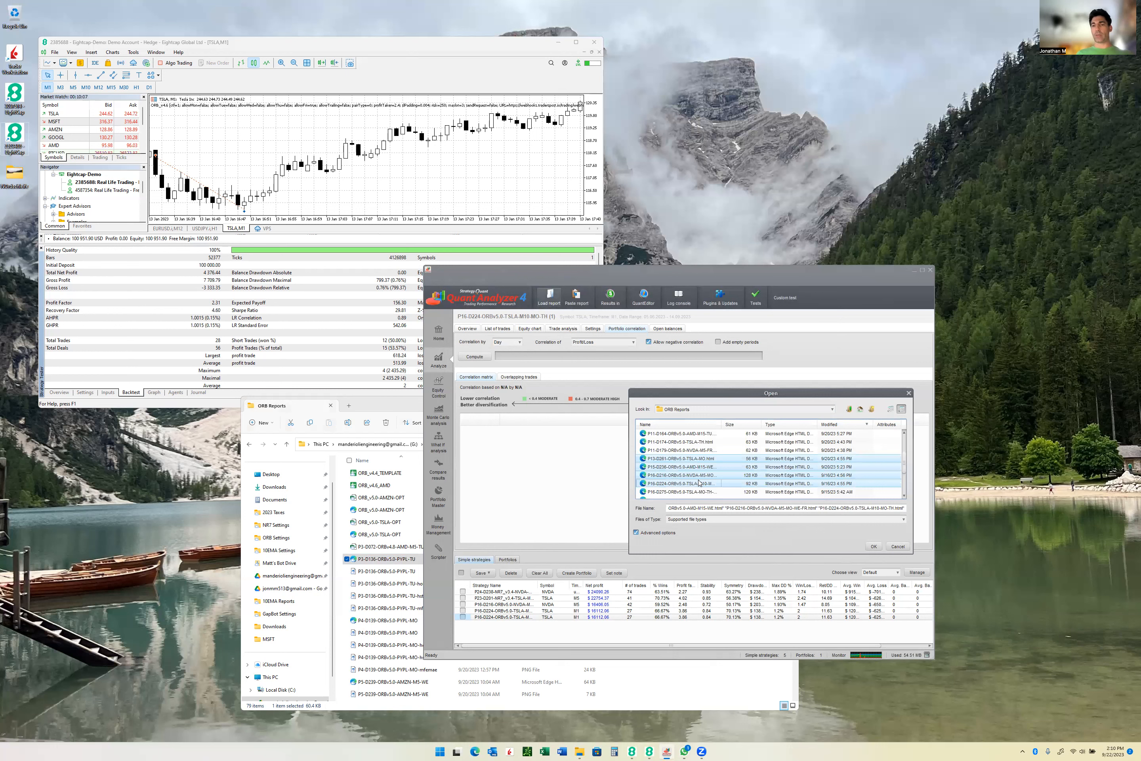
left_click(899, 547)
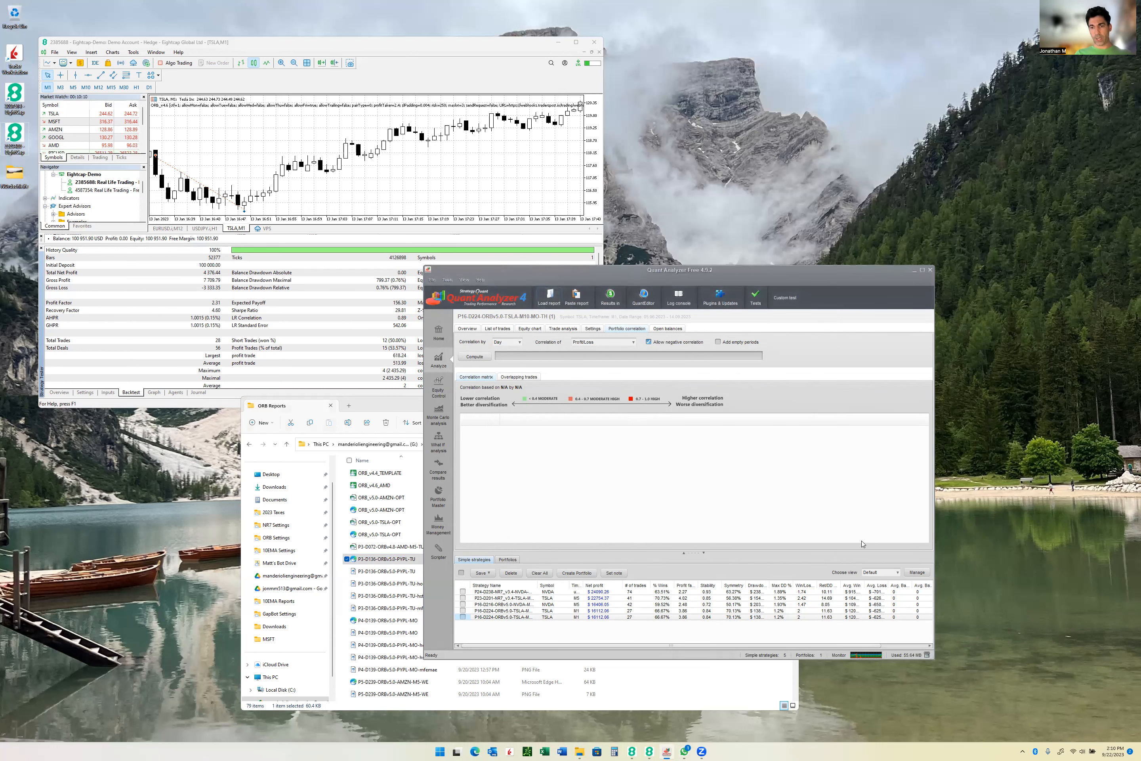
Delete the duplicate P16-D224 TSLA strategy in the last row of the simple strategies list.
left_click(462, 617)
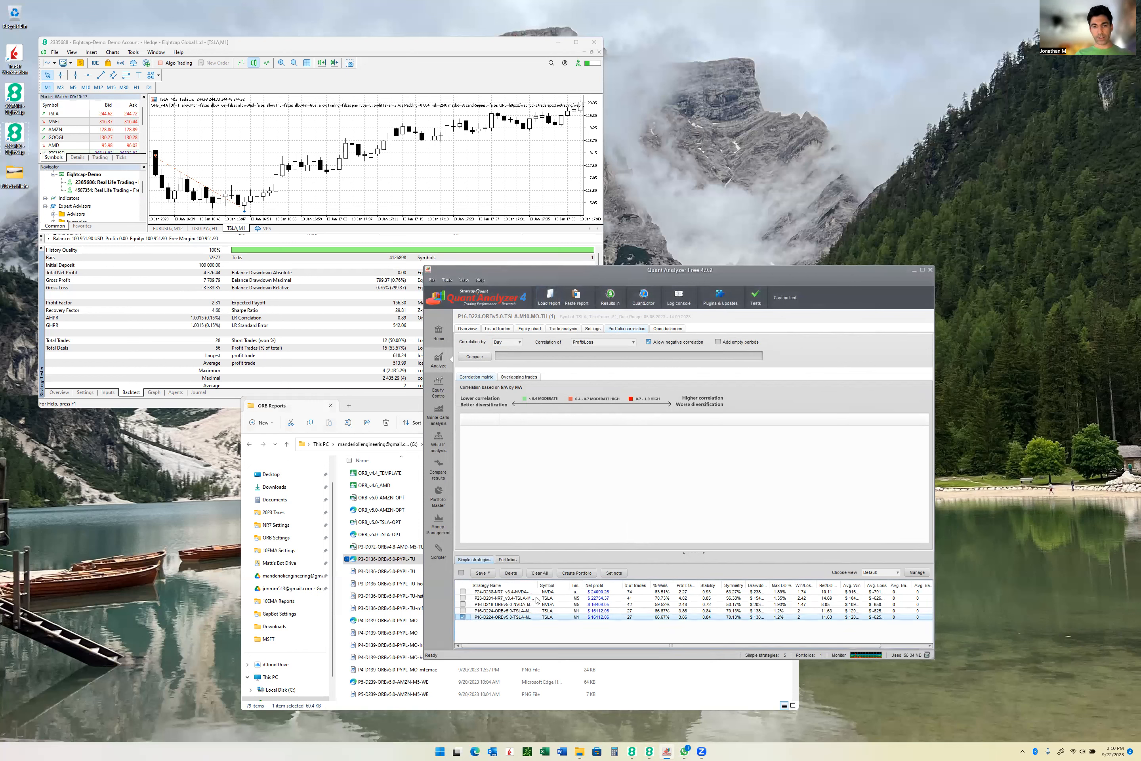
left_click(462, 617)
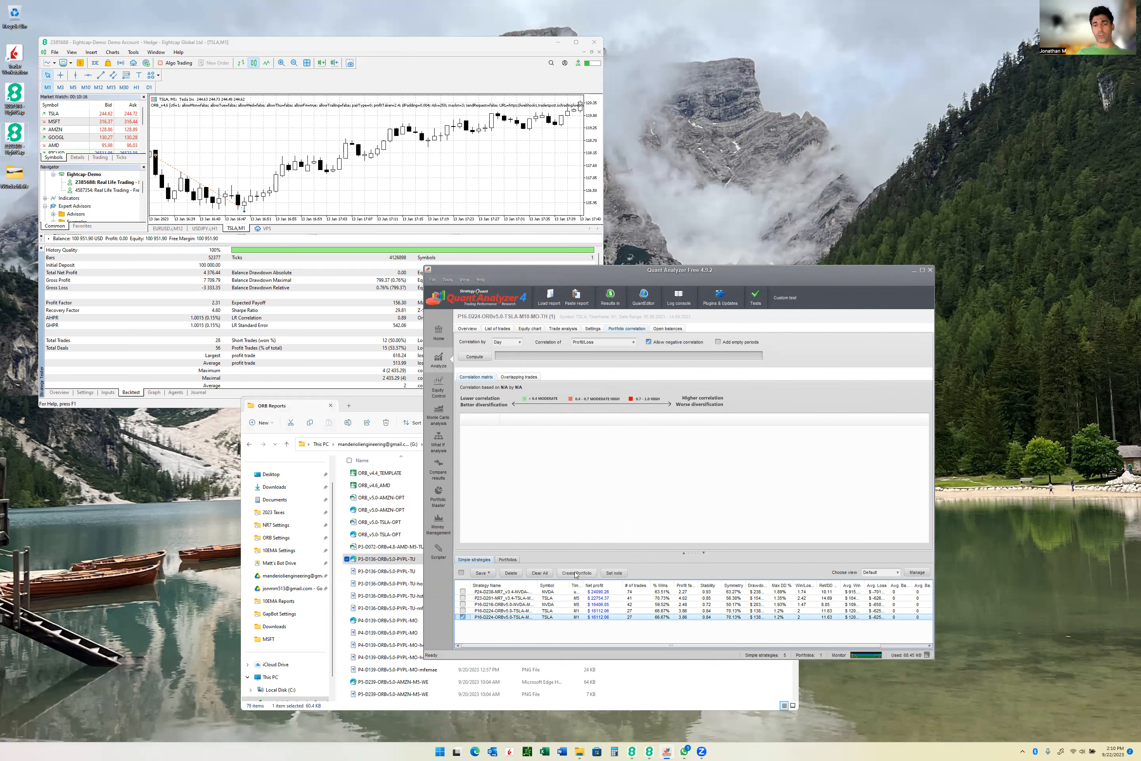
left_click(515, 573)
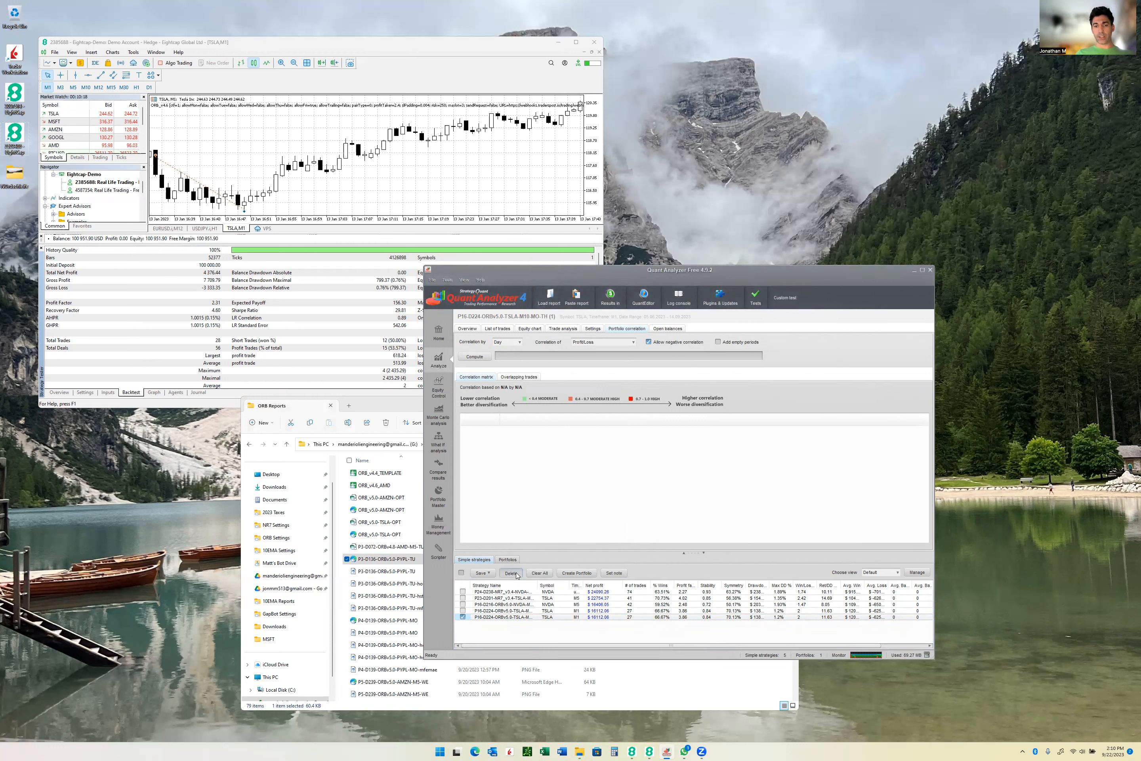
left_click(664, 479)
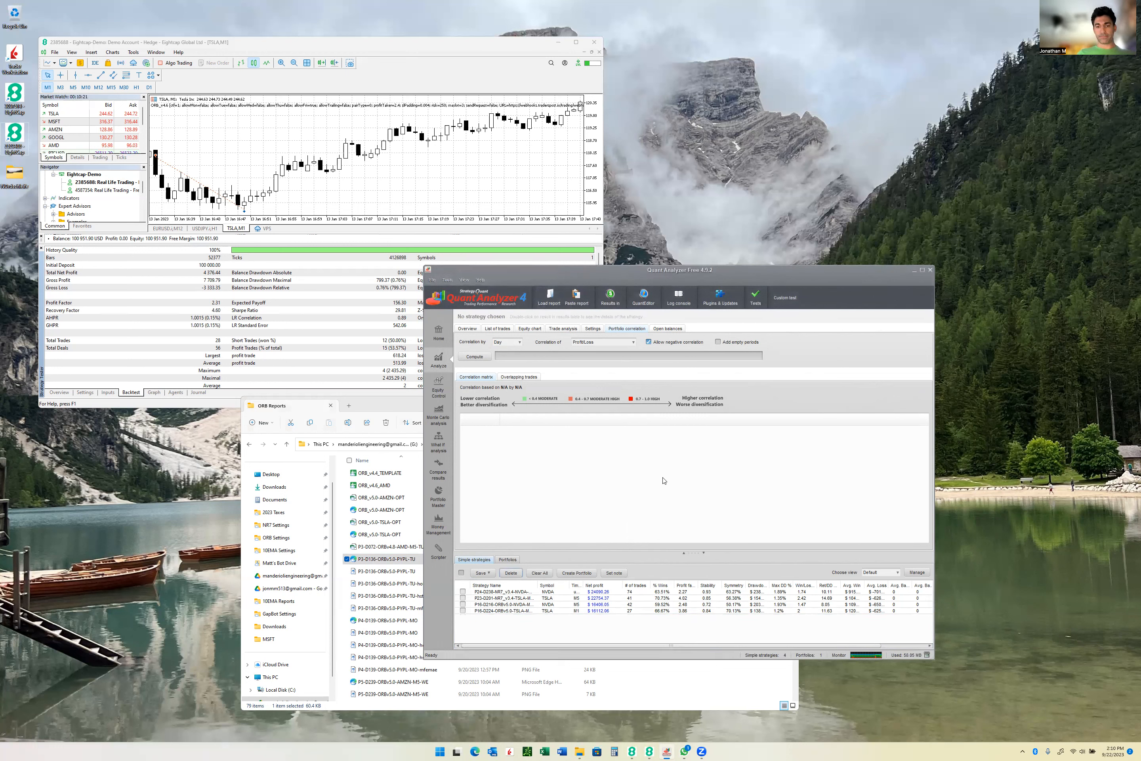
Select all four simple strategies and rename the existing portfolio as 4BOT.
left_click(462, 573)
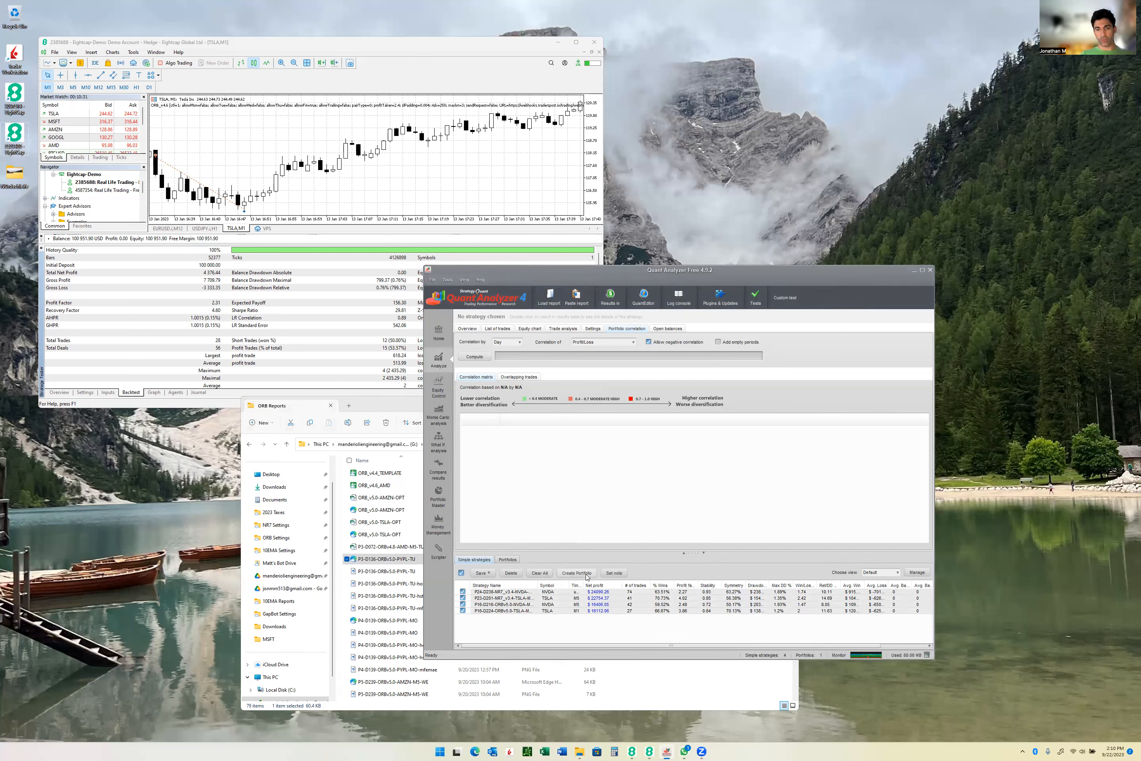
left_click(507, 561)
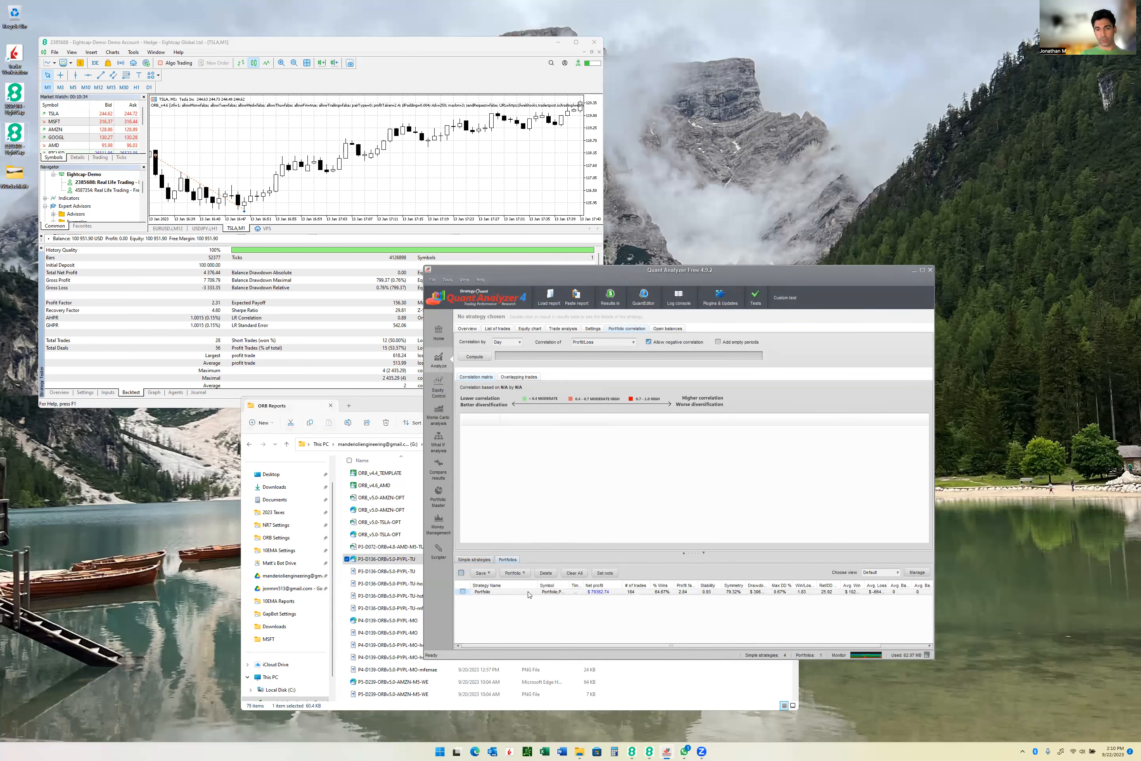
left_click(503, 593)
left_click(503, 592)
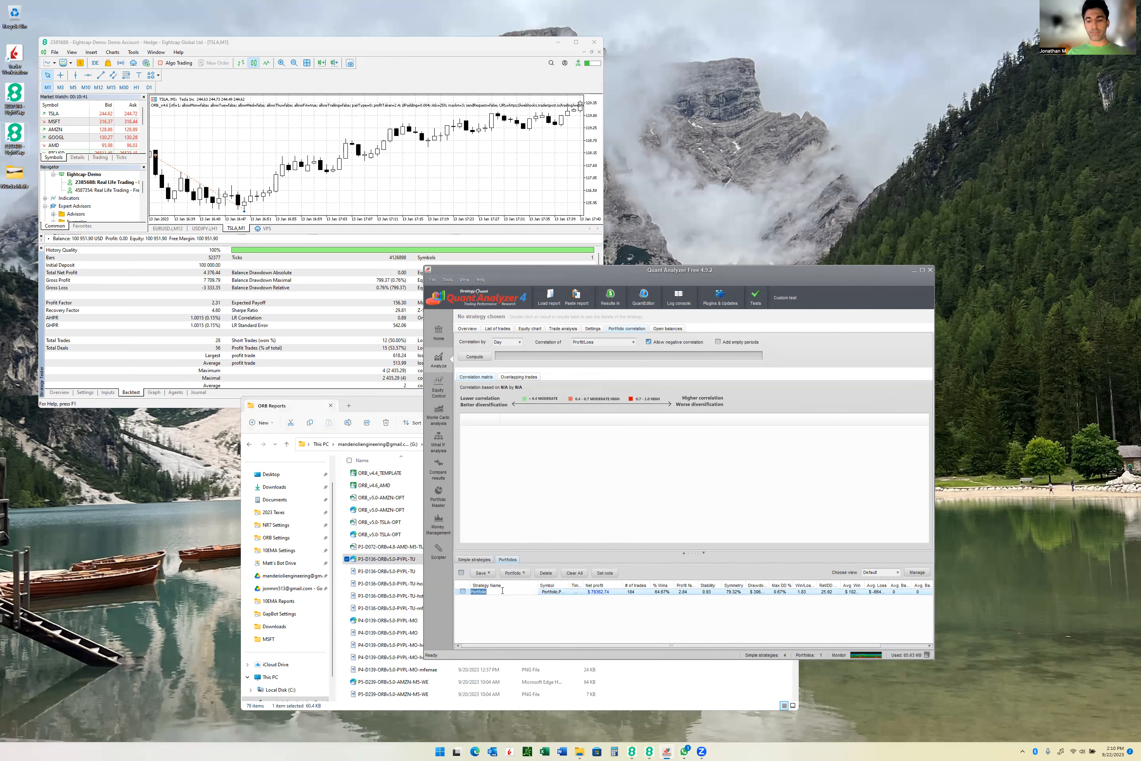
type("4BOT")
key("Return")
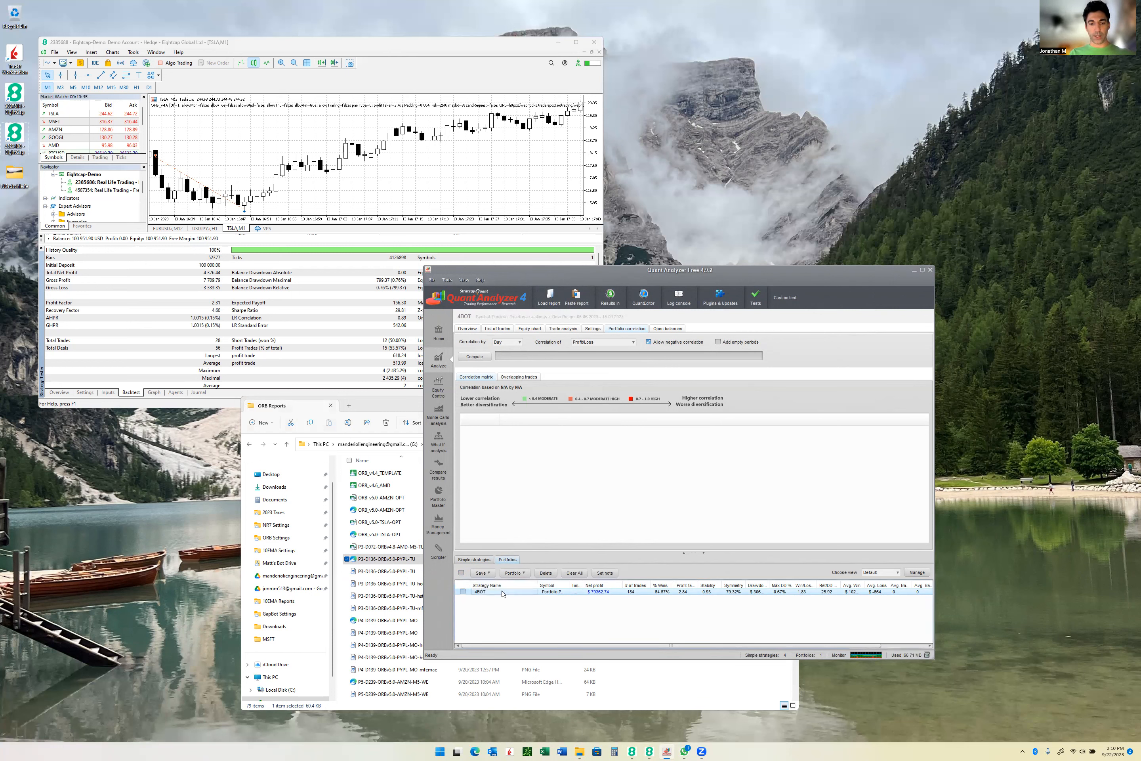
Create another portfolio from the four selected strategies, check its entry, and return to the simple strategies list.
left_click(484, 560)
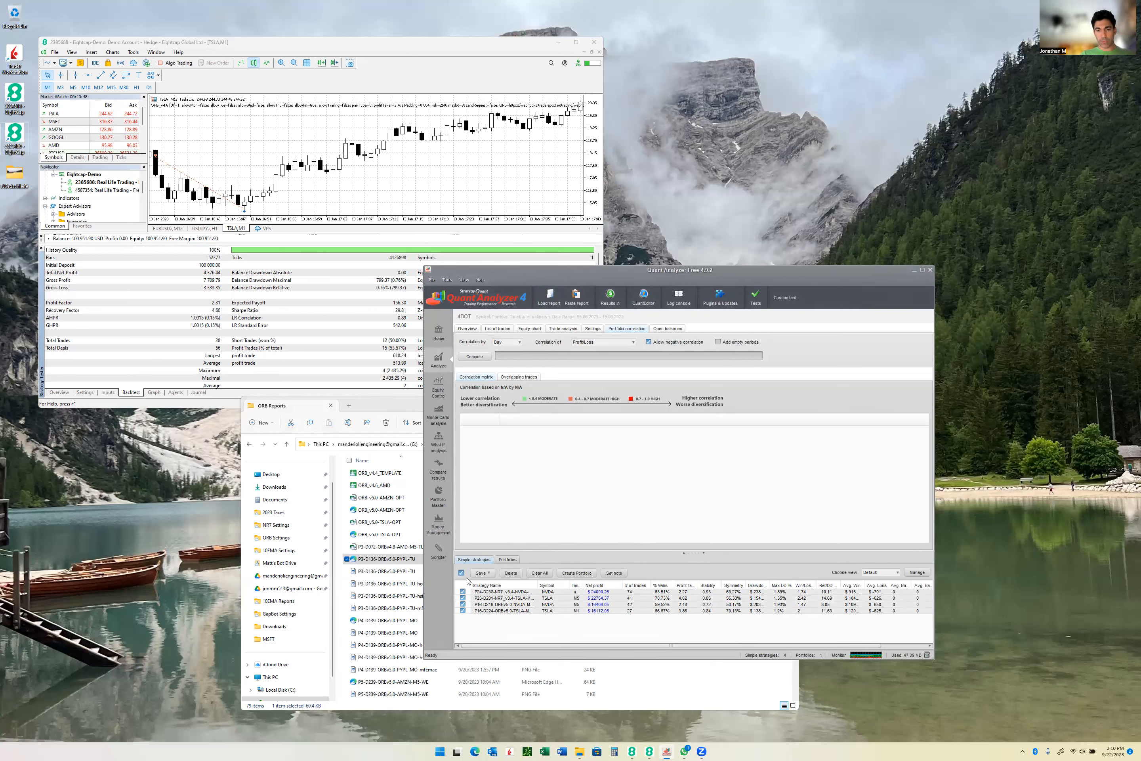
left_click(578, 574)
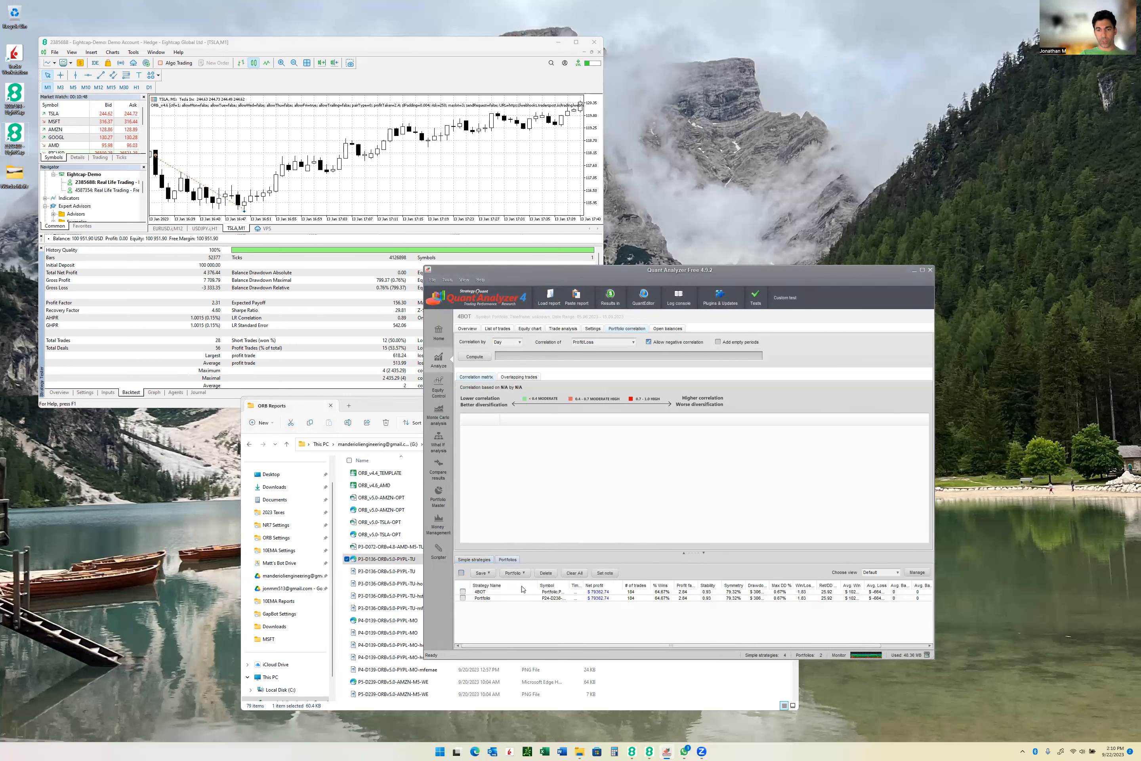
left_click(499, 598)
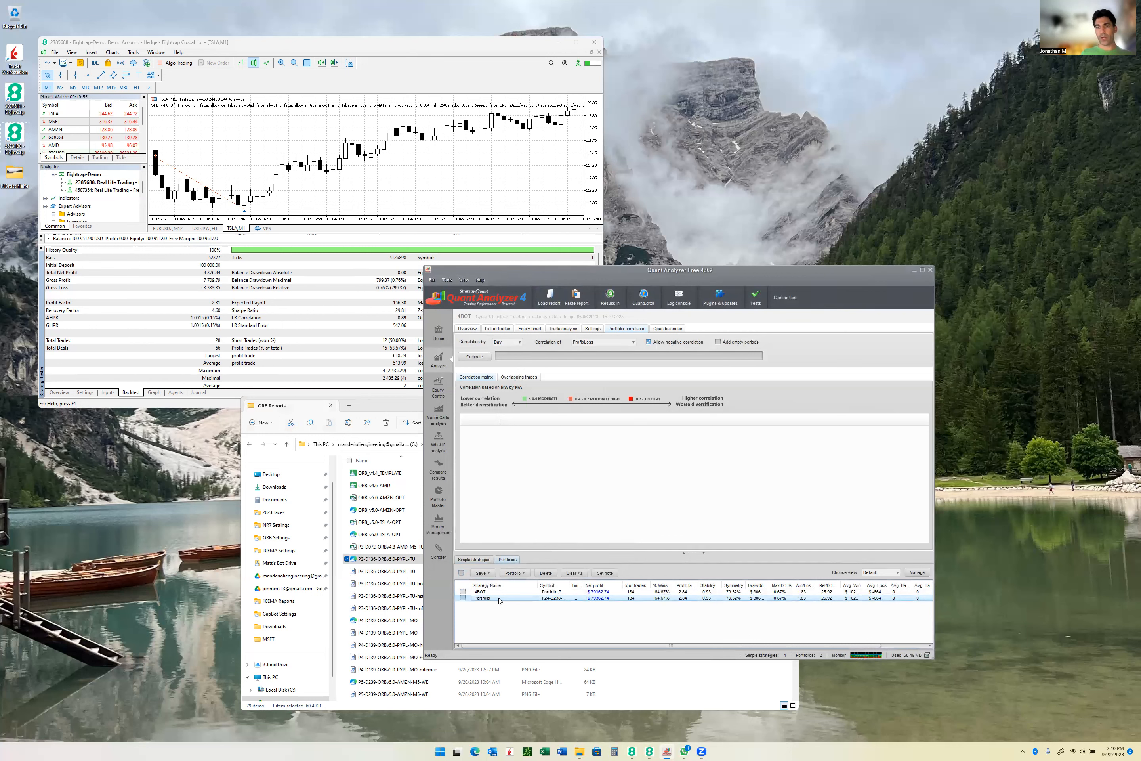
left_click(485, 562)
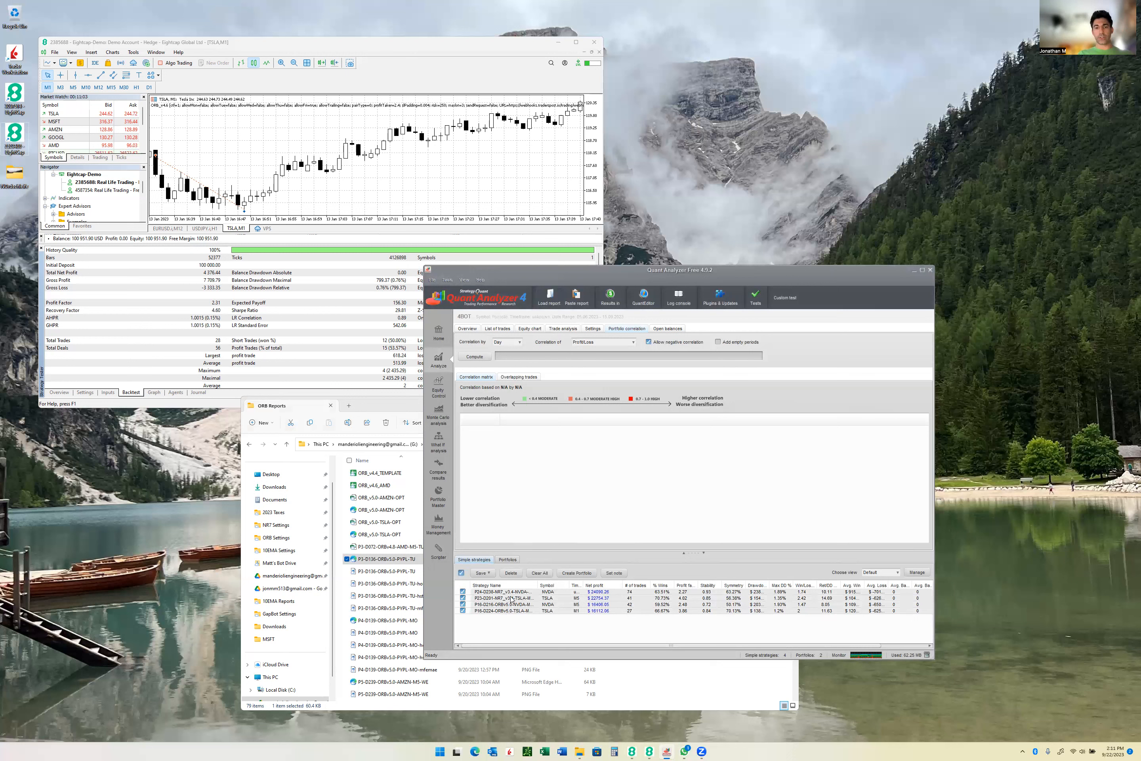
Show the portfolios list and examine the 4BOT portfolio's overview statistics and monthly performance, trying a full-screen window before restoring its size.
left_click(508, 559)
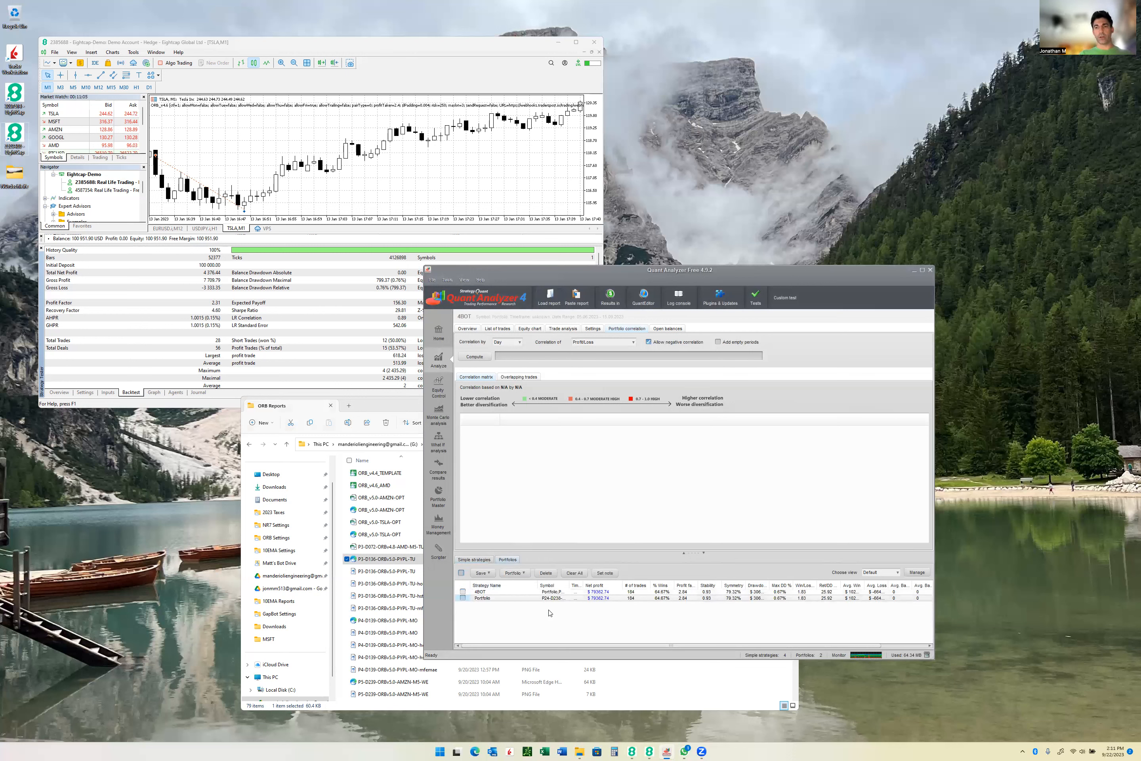
left_click(468, 329)
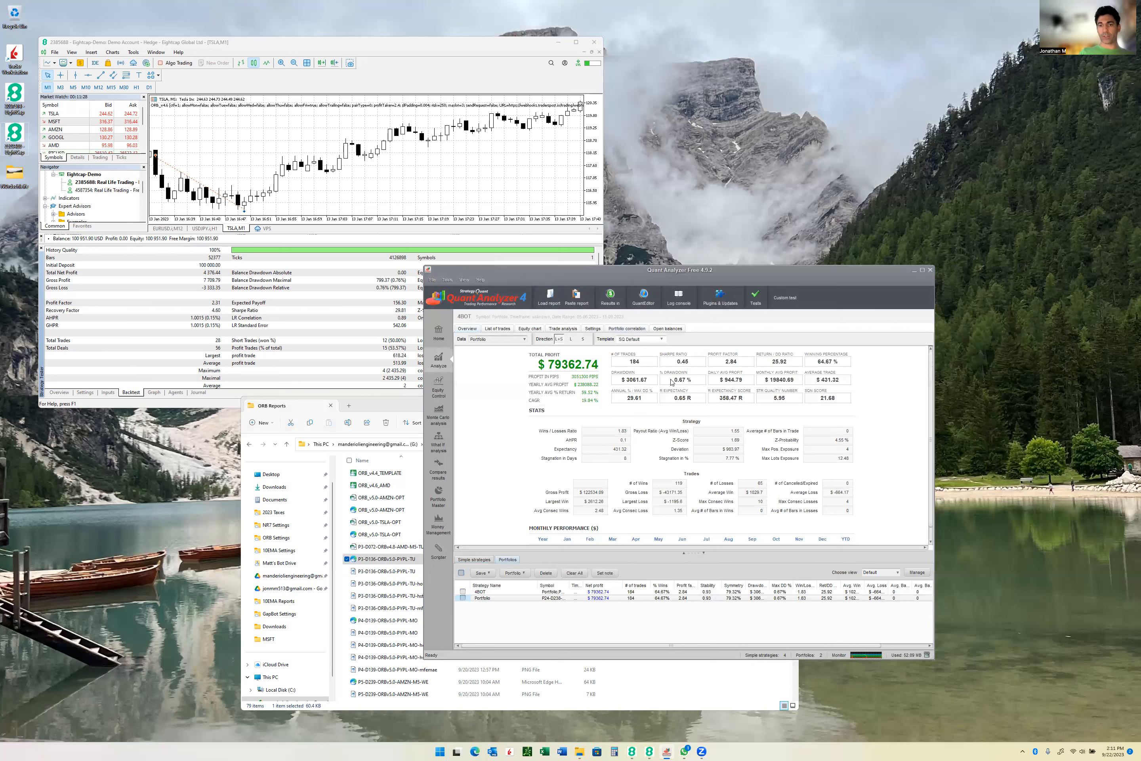
scroll(700, 482, "down", 1)
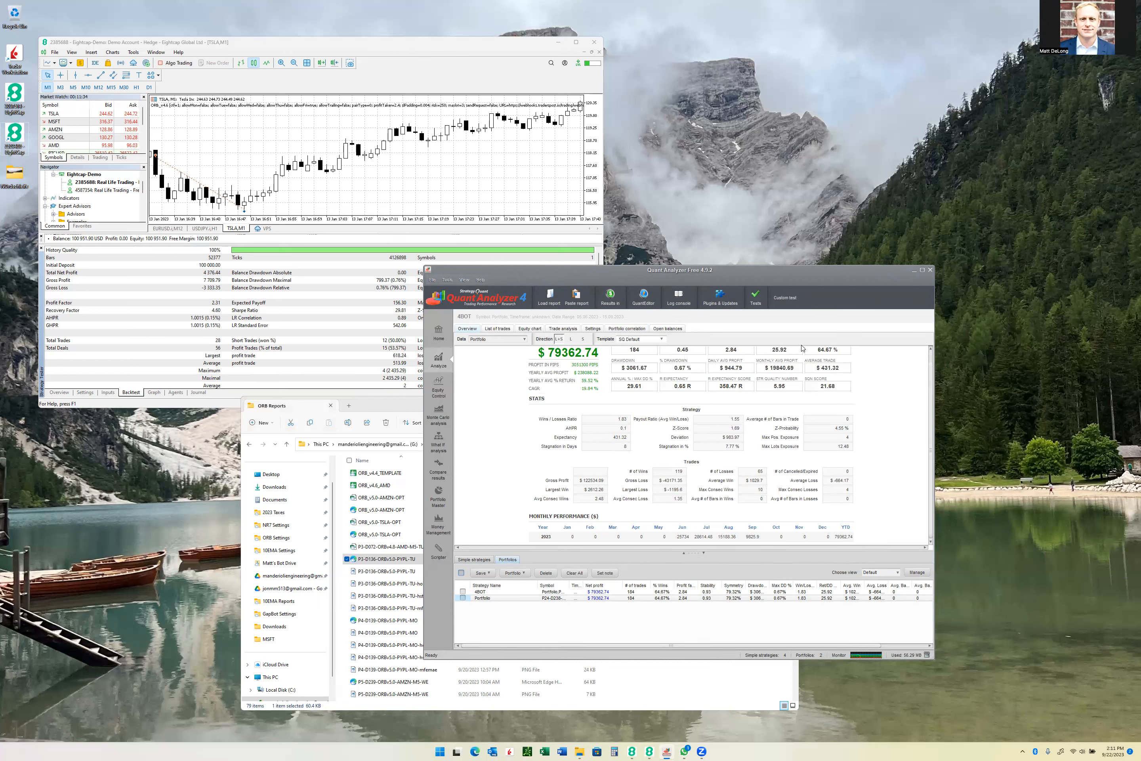
left_click(923, 272)
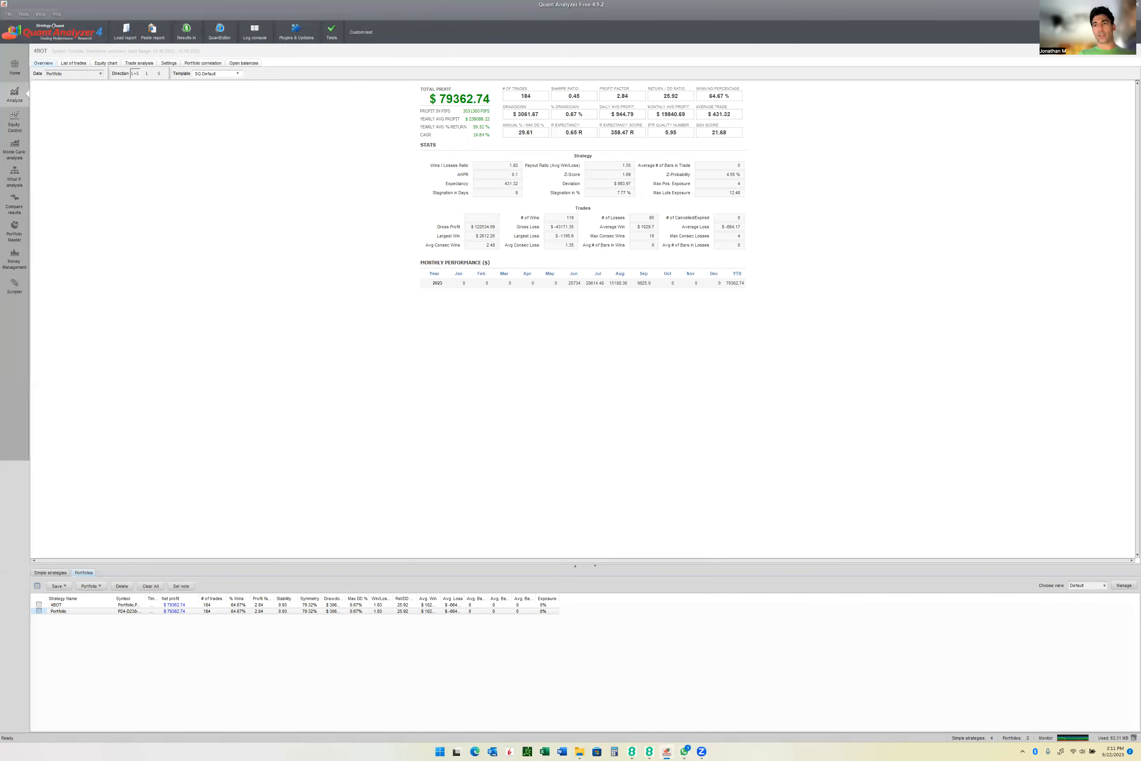
left_click(1129, 5)
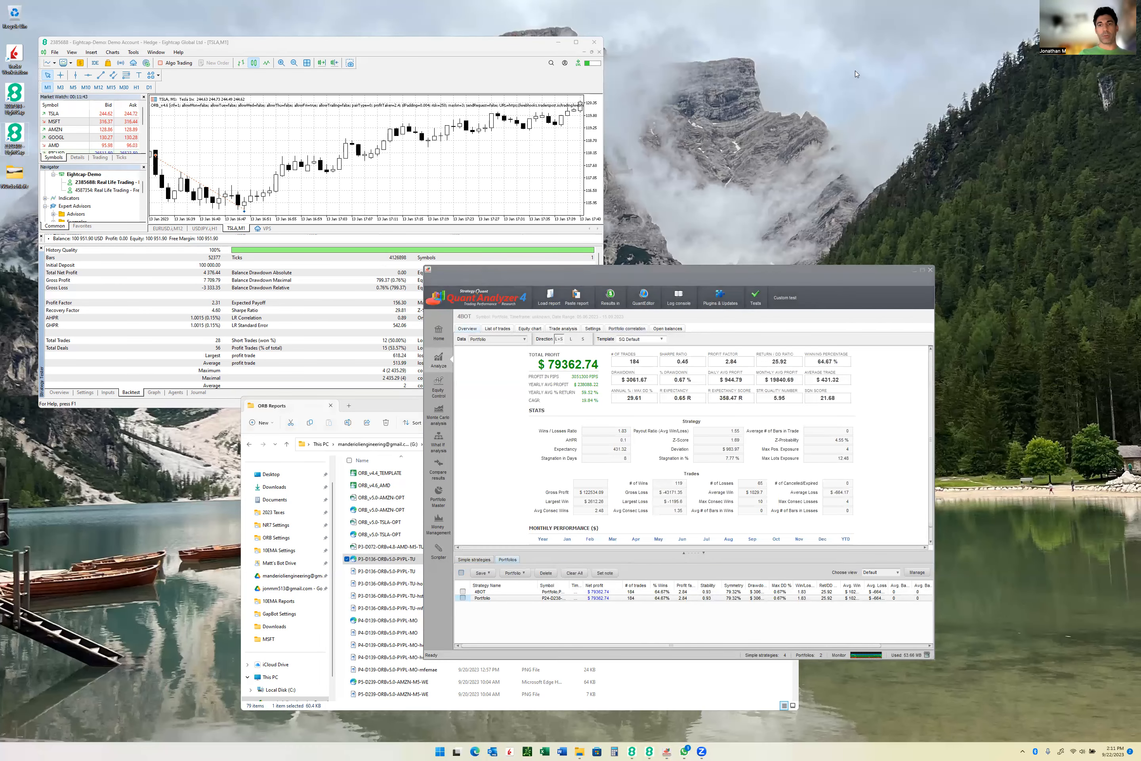
Open the Windows display settings from the desktop and set the display scale to 200% (Recommended).
right_click(858, 73)
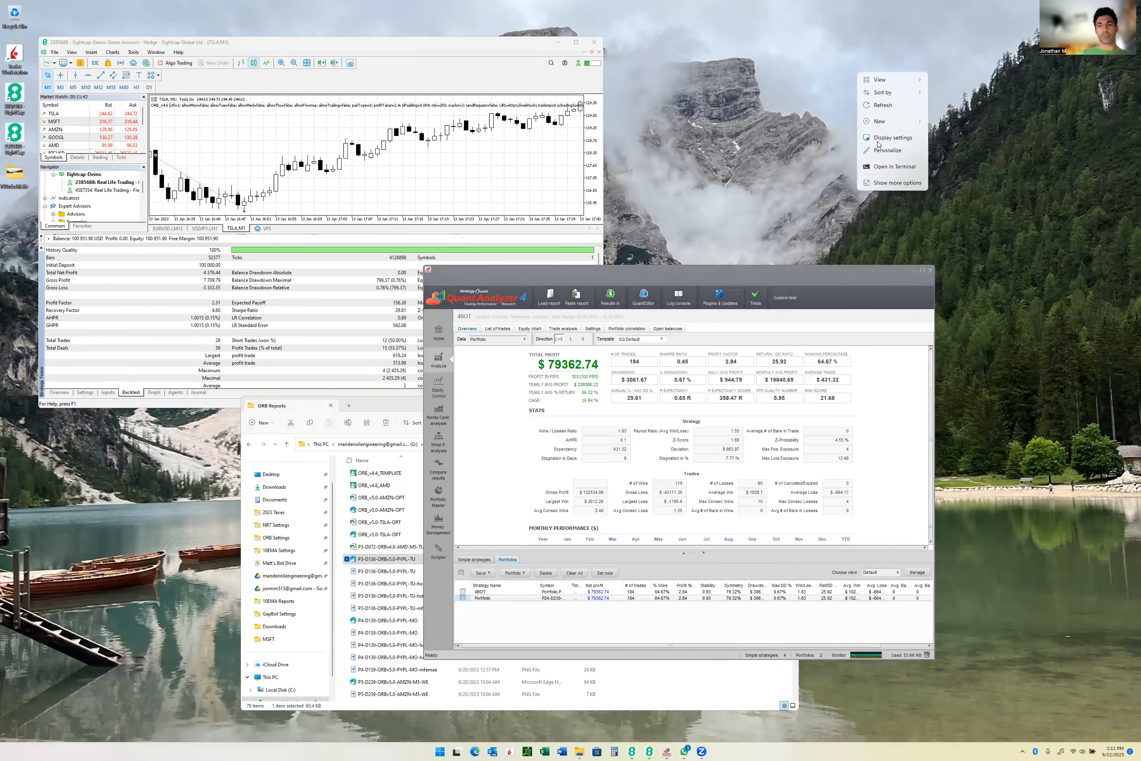
left_click(908, 140)
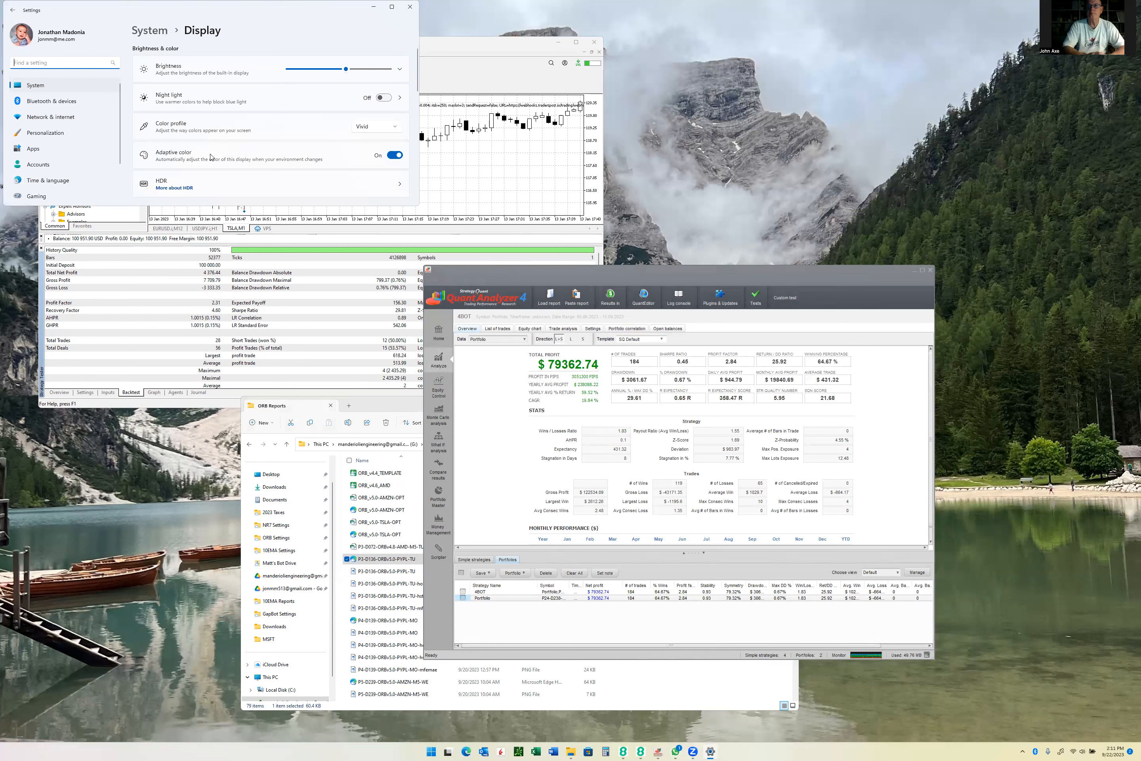
type("DISPLAY")
left_click(81, 79)
scroll(317, 144, "down", 5)
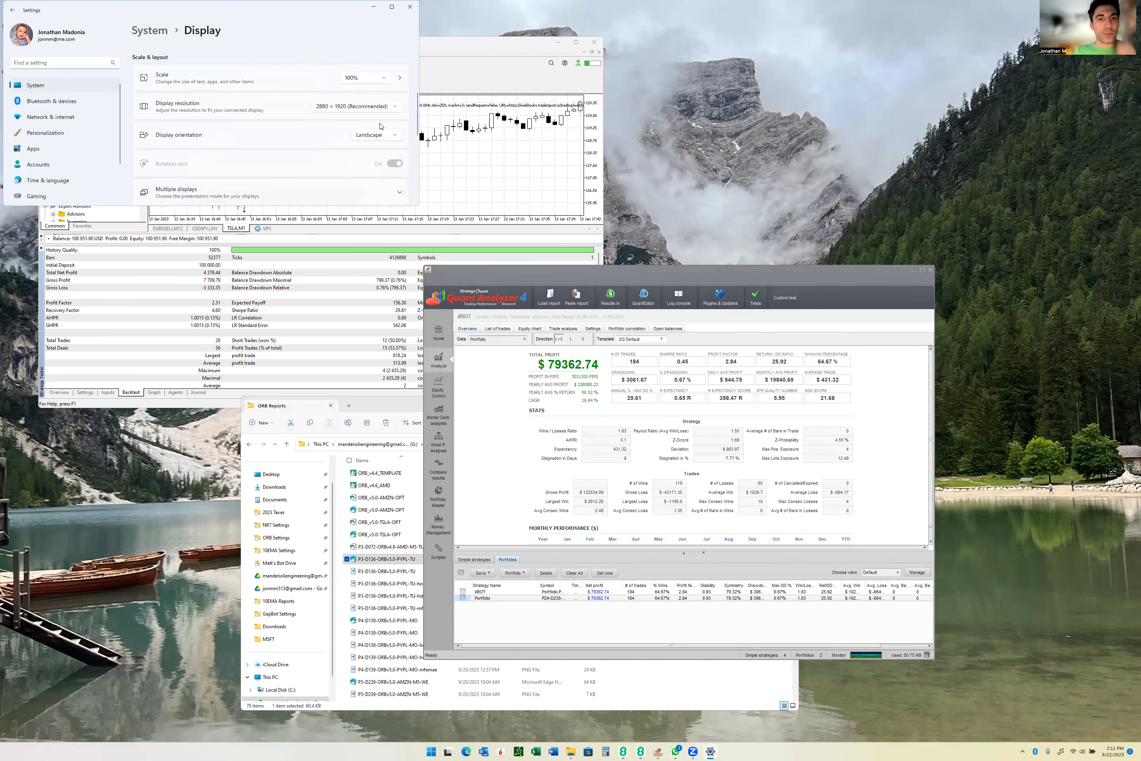
left_click(384, 80)
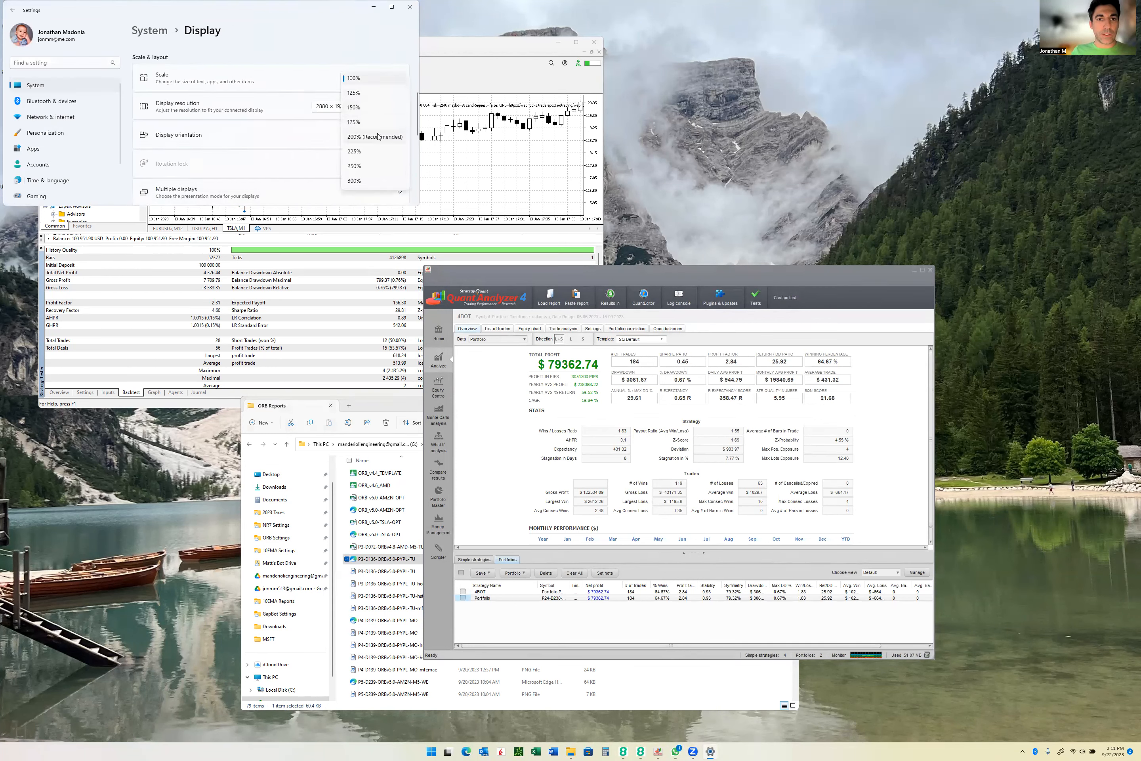
left_click(377, 136)
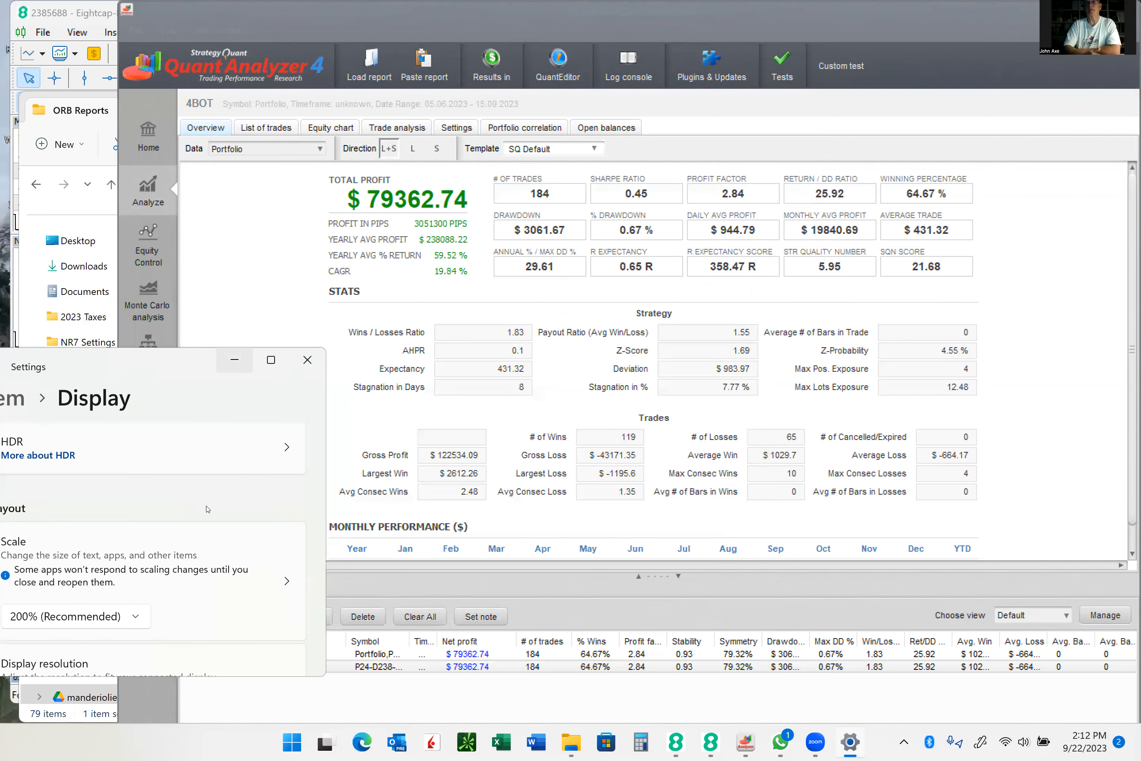
Move the Settings window out of the way and show the simple strategies list in Quant Analyzer.
scroll(147, 511, "down", 2)
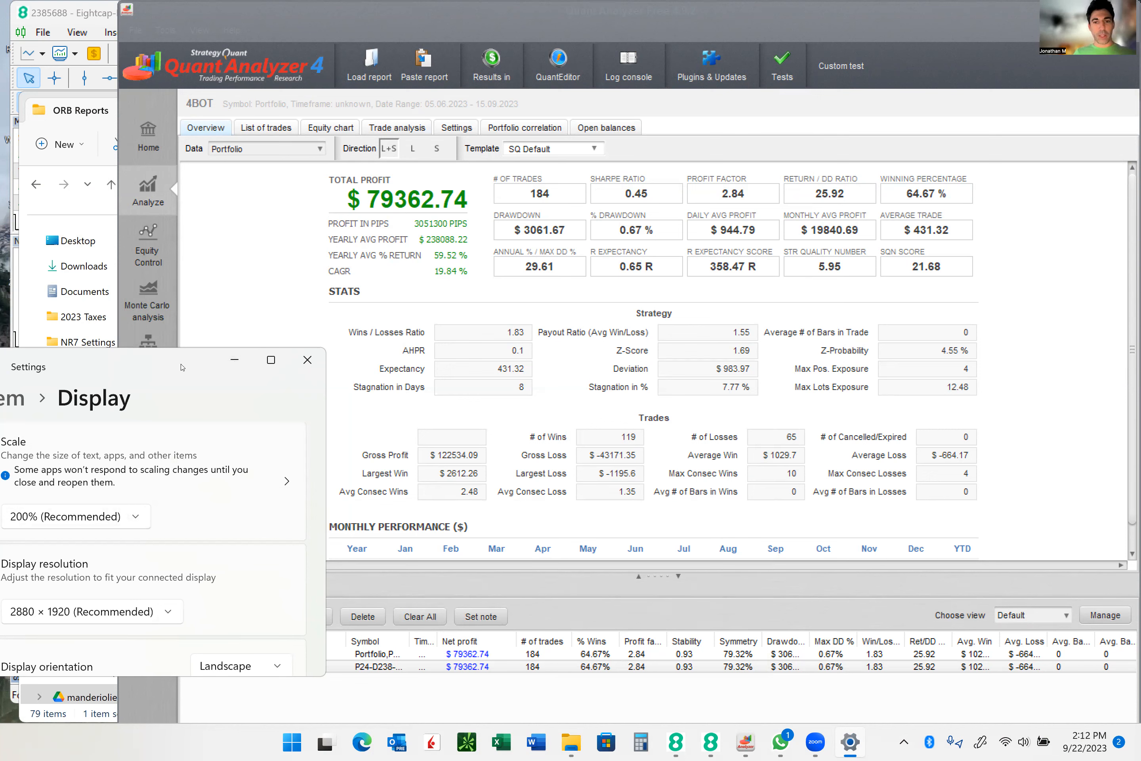
left_click_drag(183, 367, 122, 462)
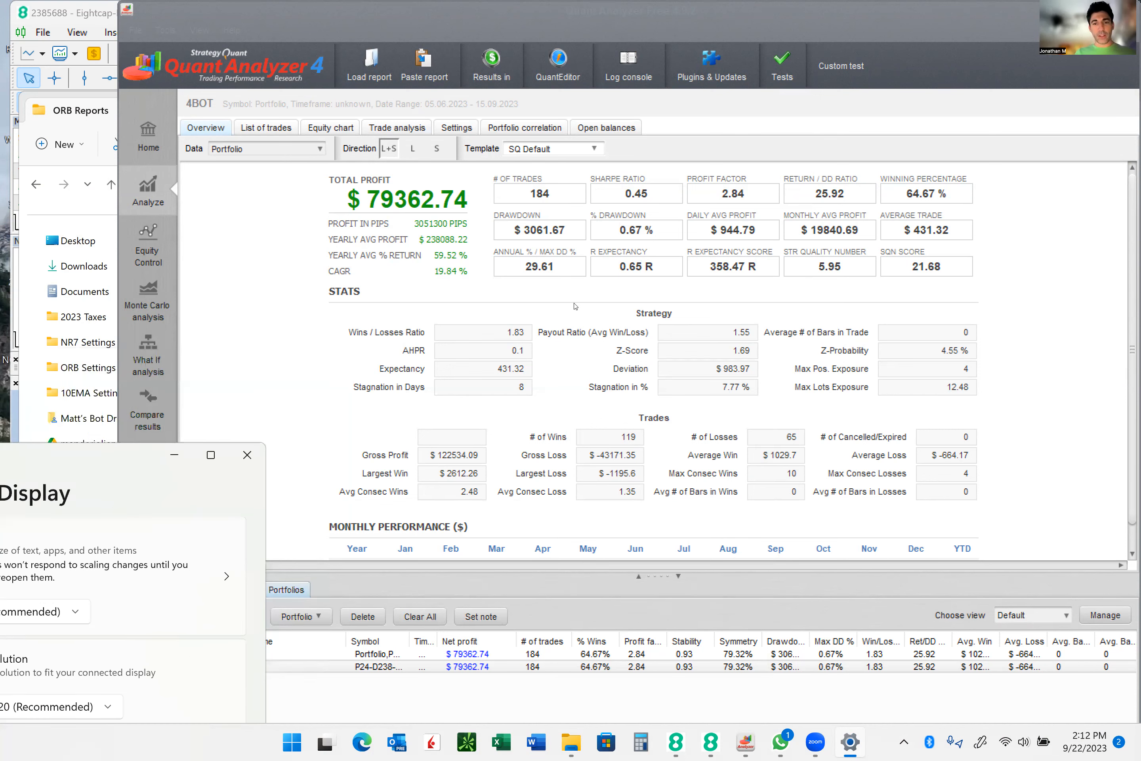
left_click(301, 489)
left_click(240, 589)
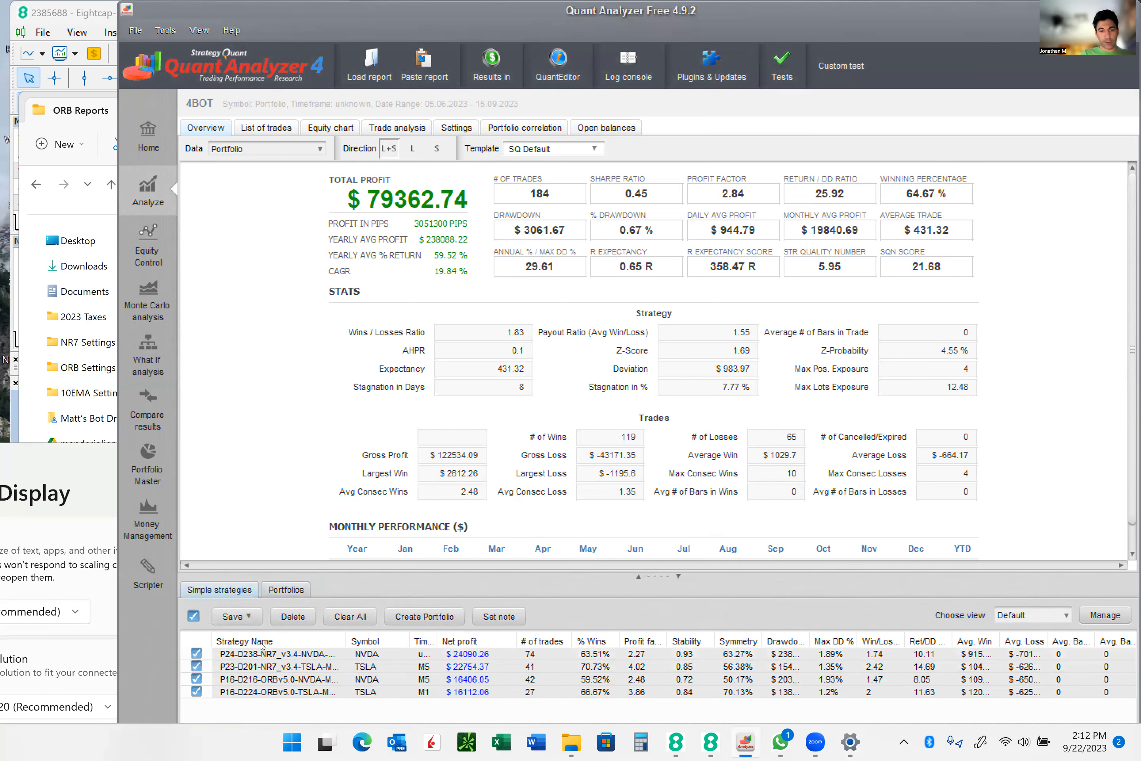
Return to the Settings window, set the display scale to 225%, and minimize the window.
left_click(76, 493)
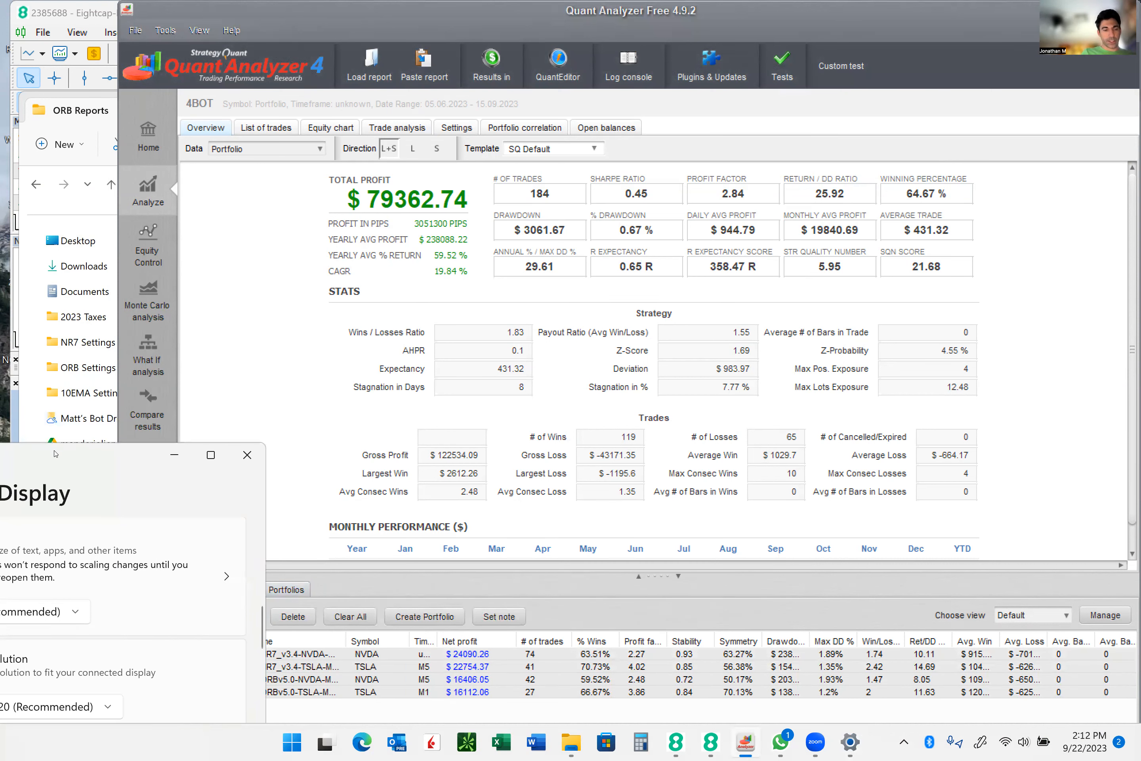
left_click(62, 622)
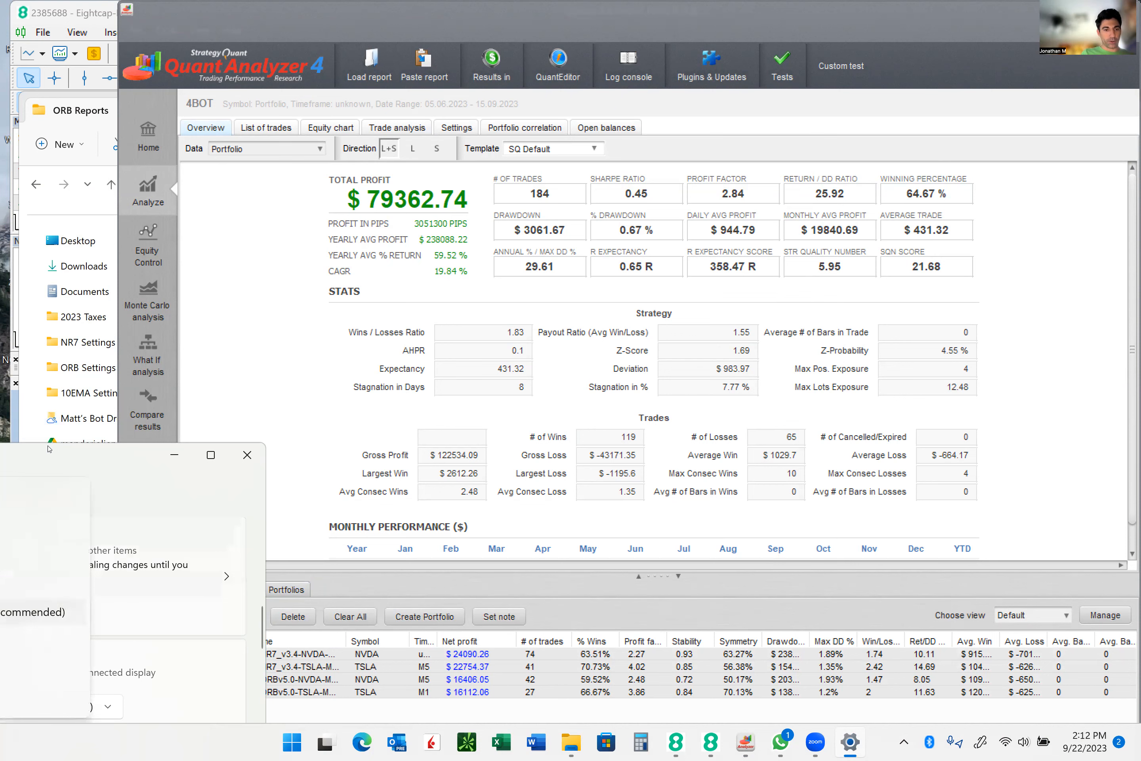
left_click(58, 466)
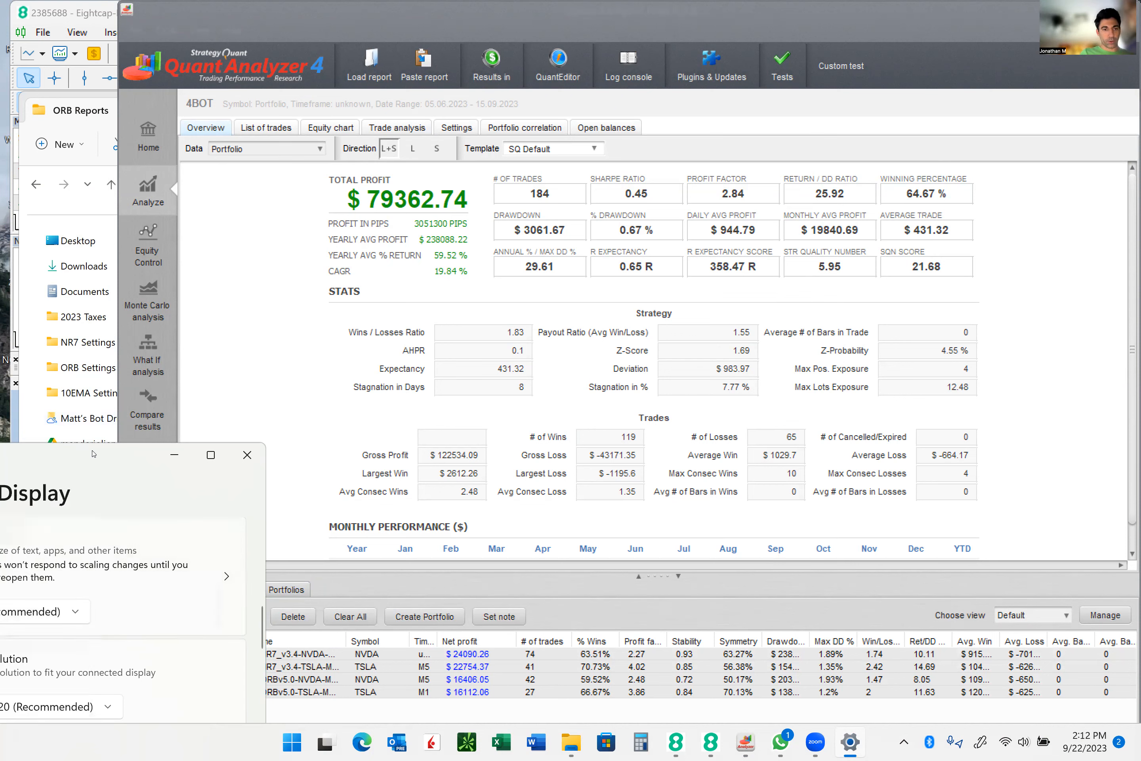
left_click_drag(91, 458, 275, 317)
left_click(215, 477)
left_click(198, 503)
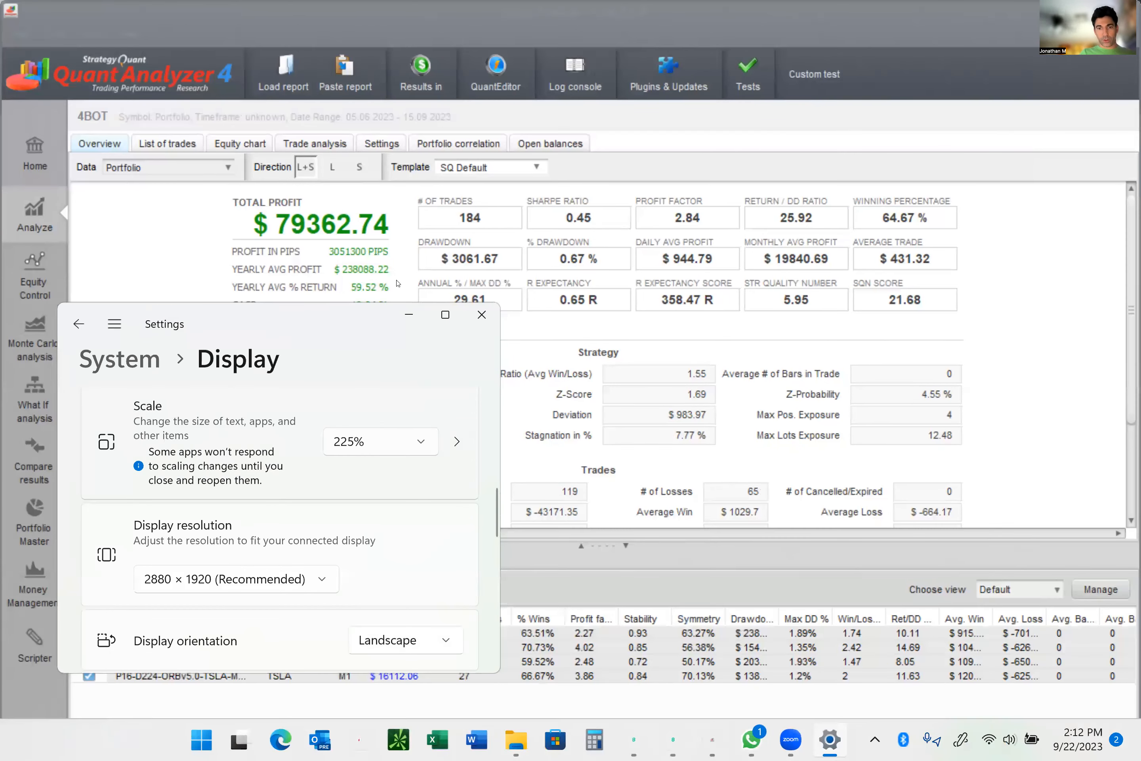
left_click(411, 319)
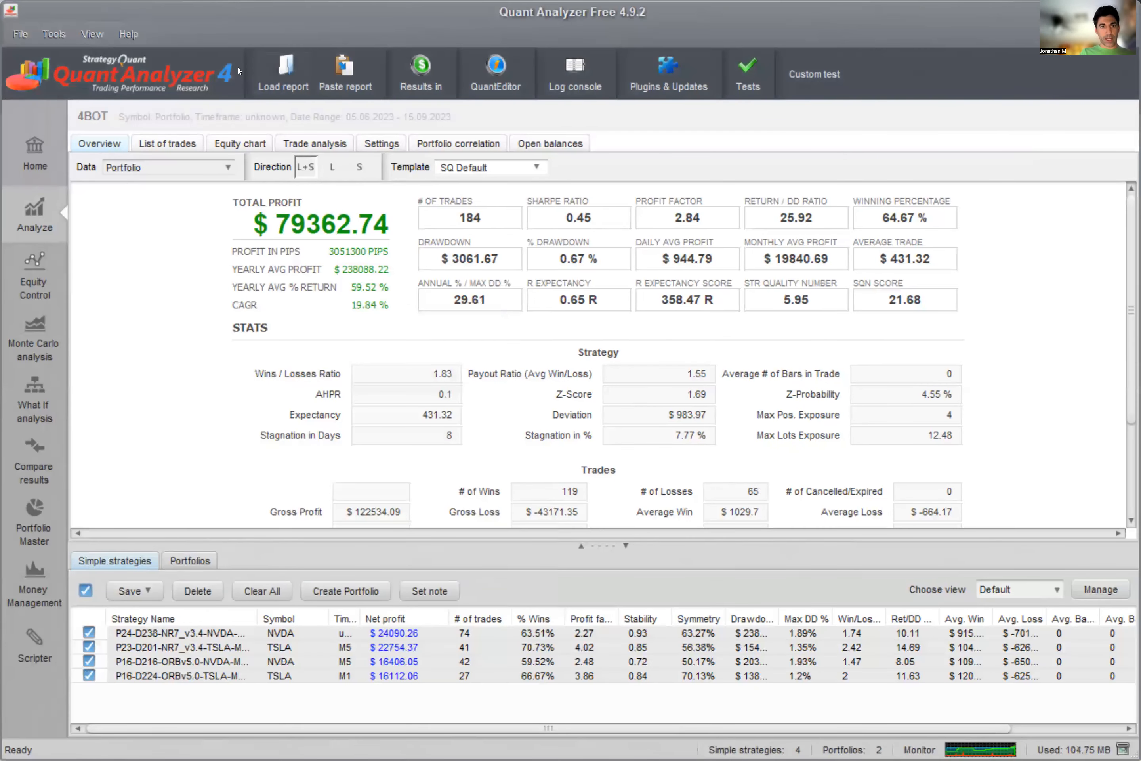
Open P10-D266-ORBv5.0-AMZN-M2-TH.html, P11-D164-ORBv5.0-AMD-M15-TU.html and P11-D174-ORBv5.0-TSLA-TH.html together from the ORB Reports folder for loading.
left_click(40, 152)
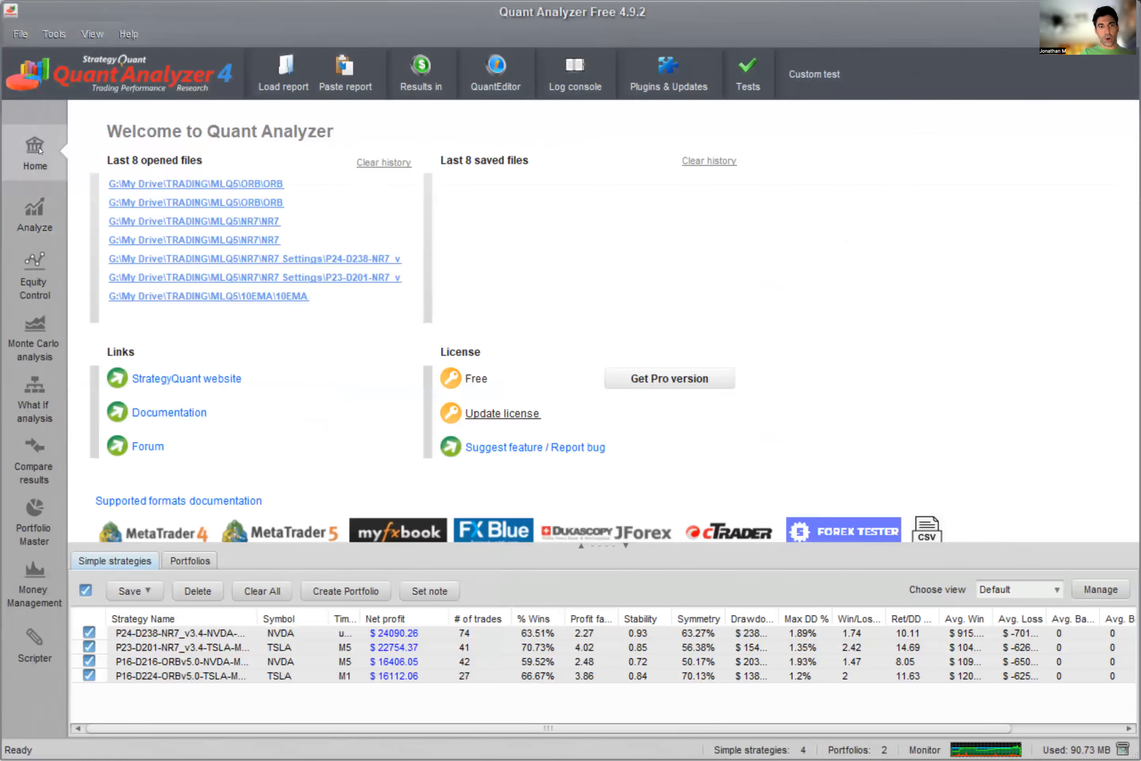
left_click(35, 219)
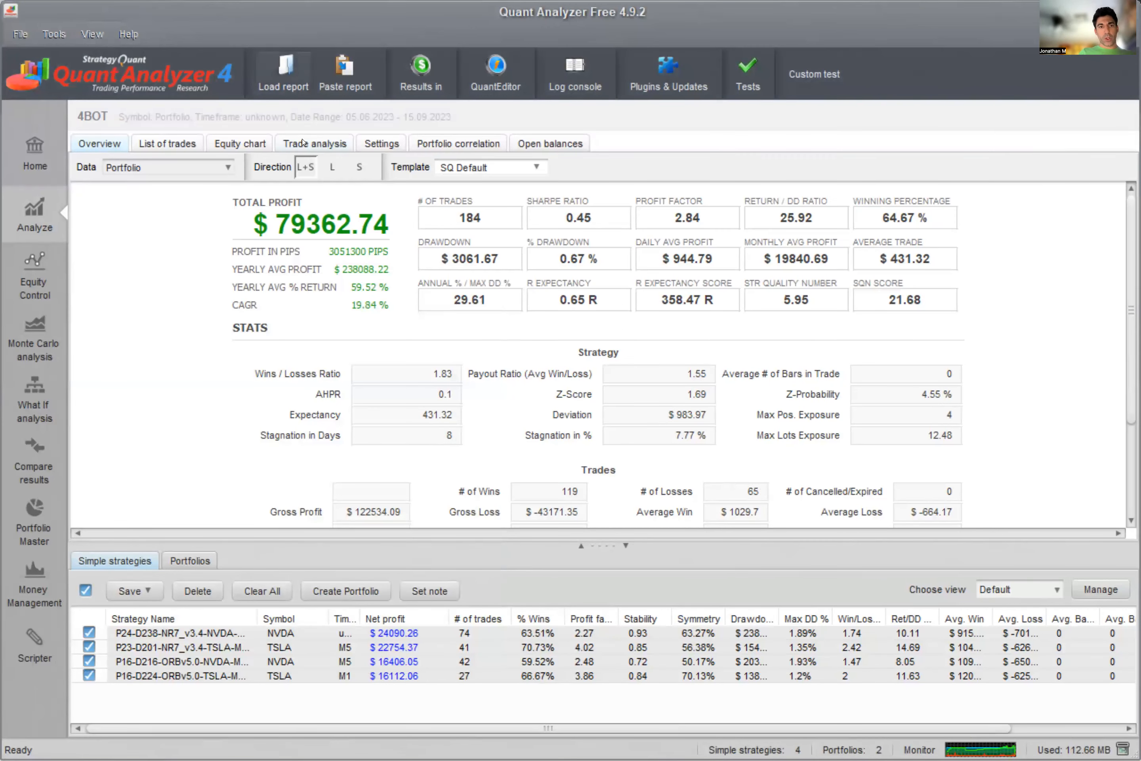
left_click(284, 74)
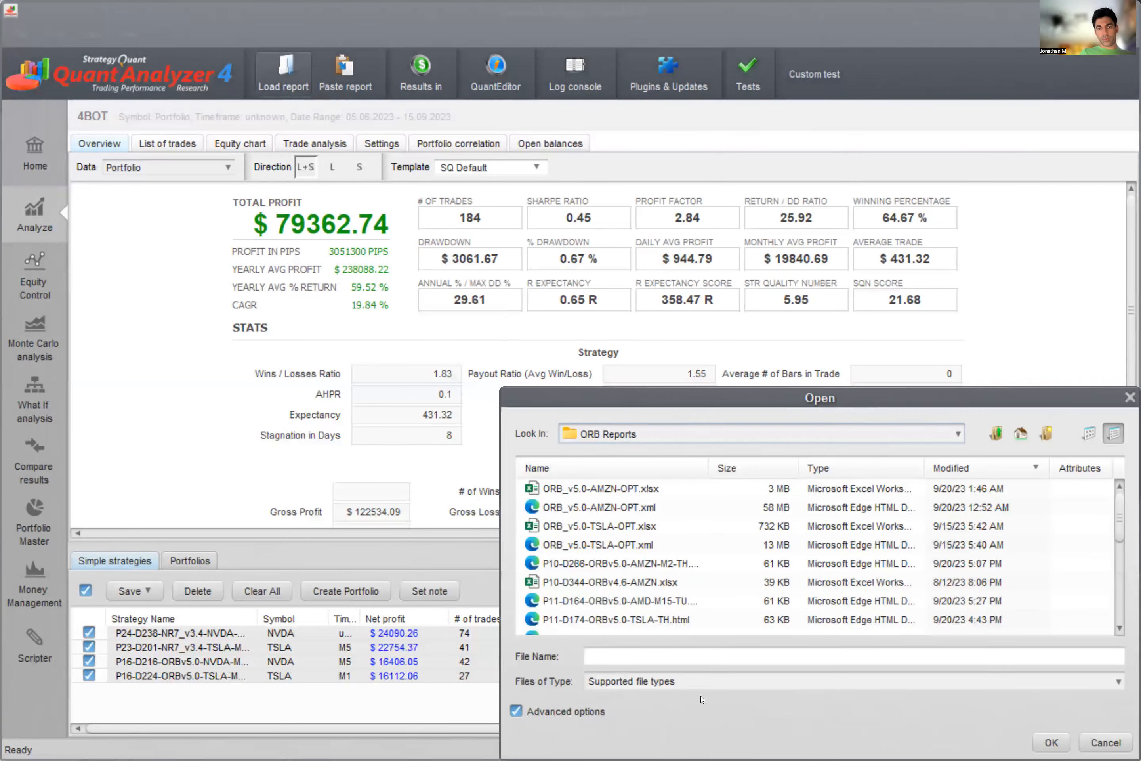
left_click(631, 543)
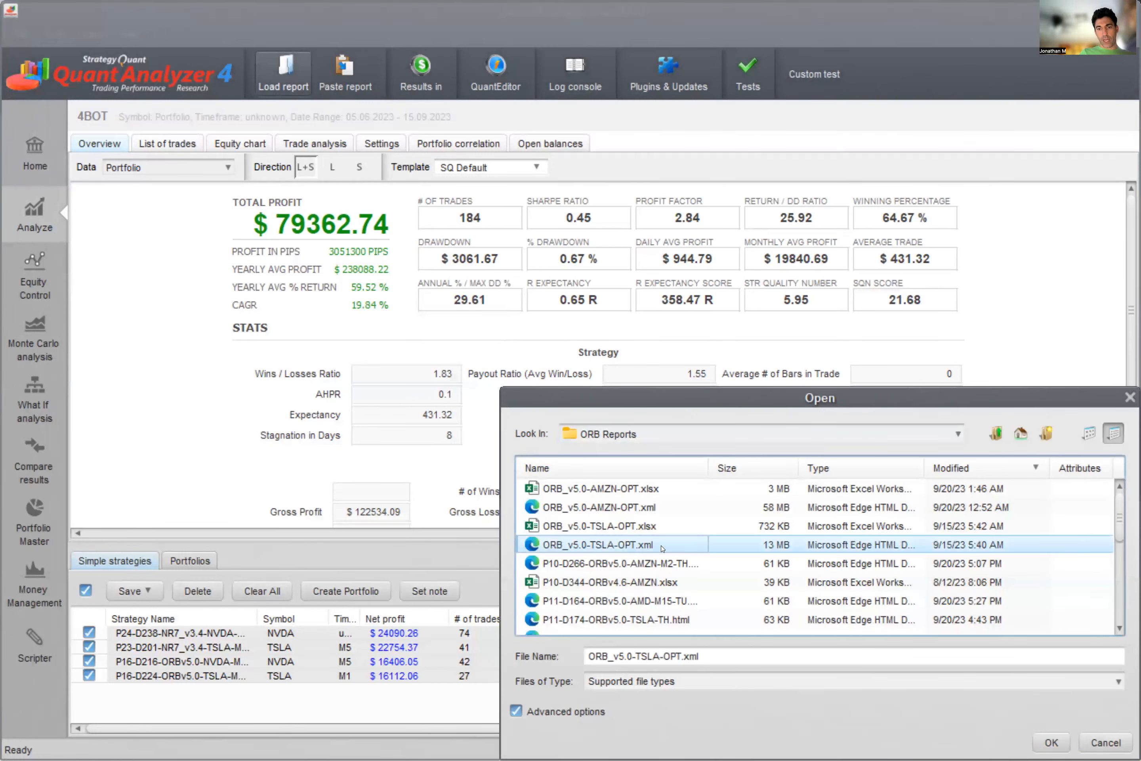
double_click(711, 473)
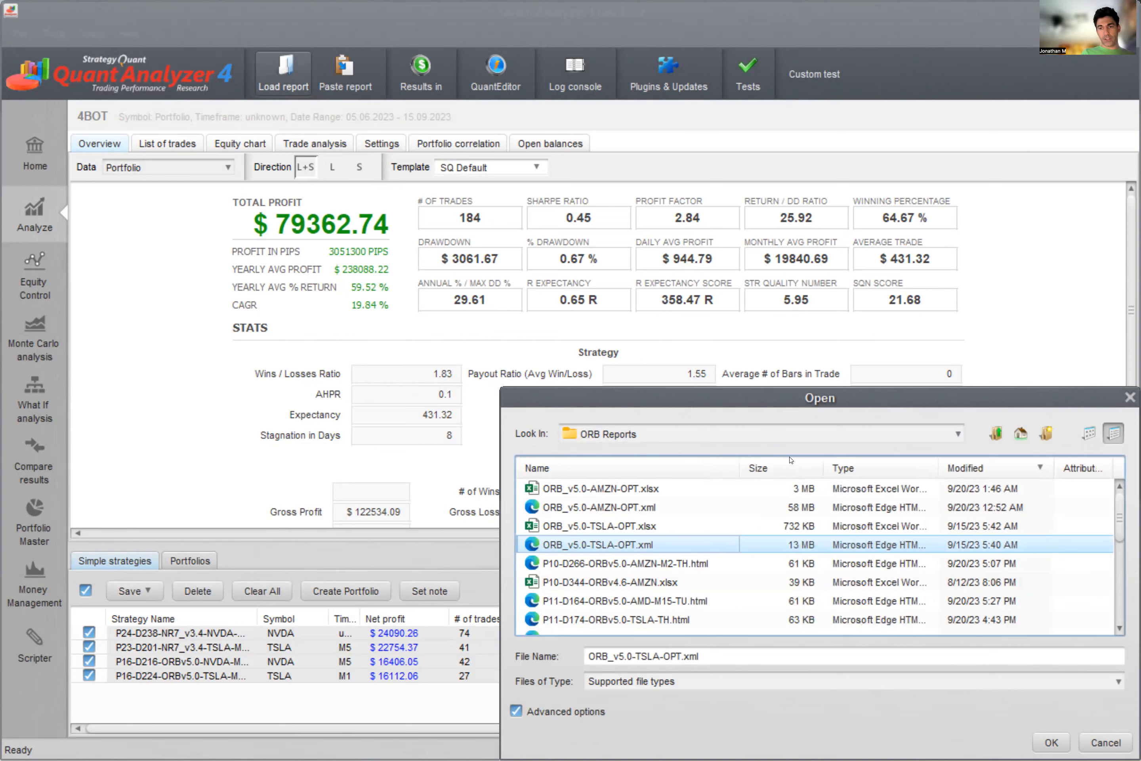
left_click(716, 565)
left_click(712, 606, "ctrl")
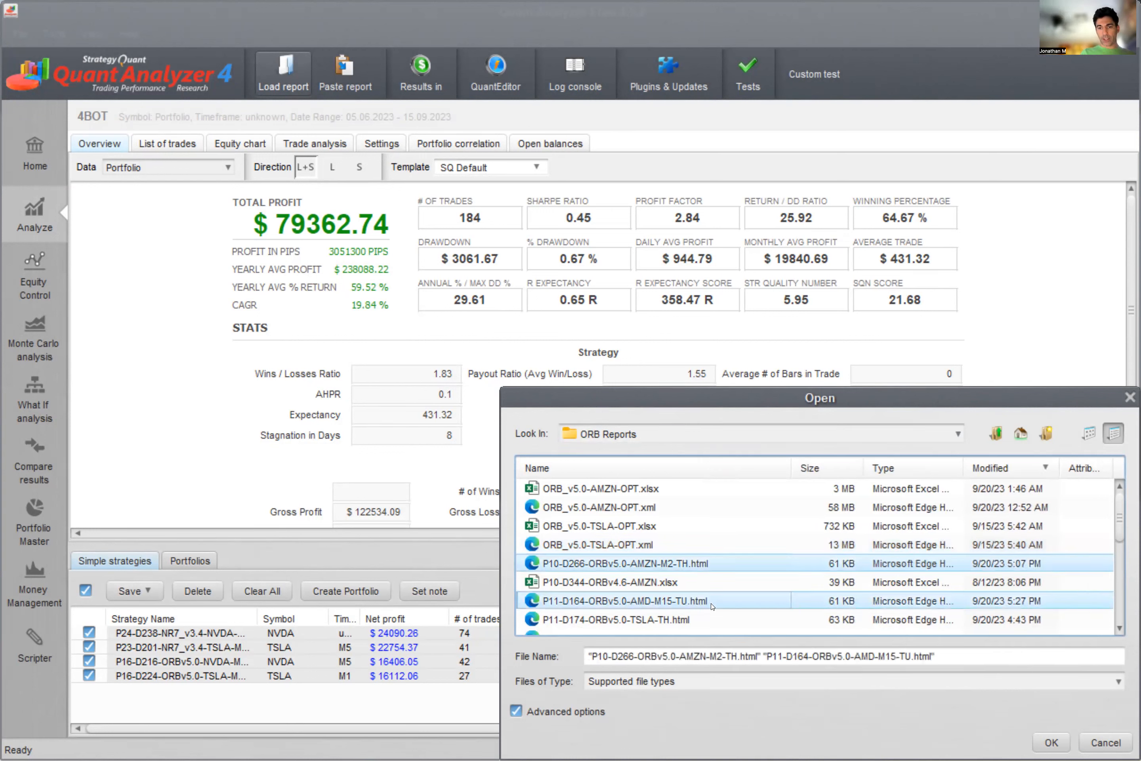
left_click(685, 621, "ctrl")
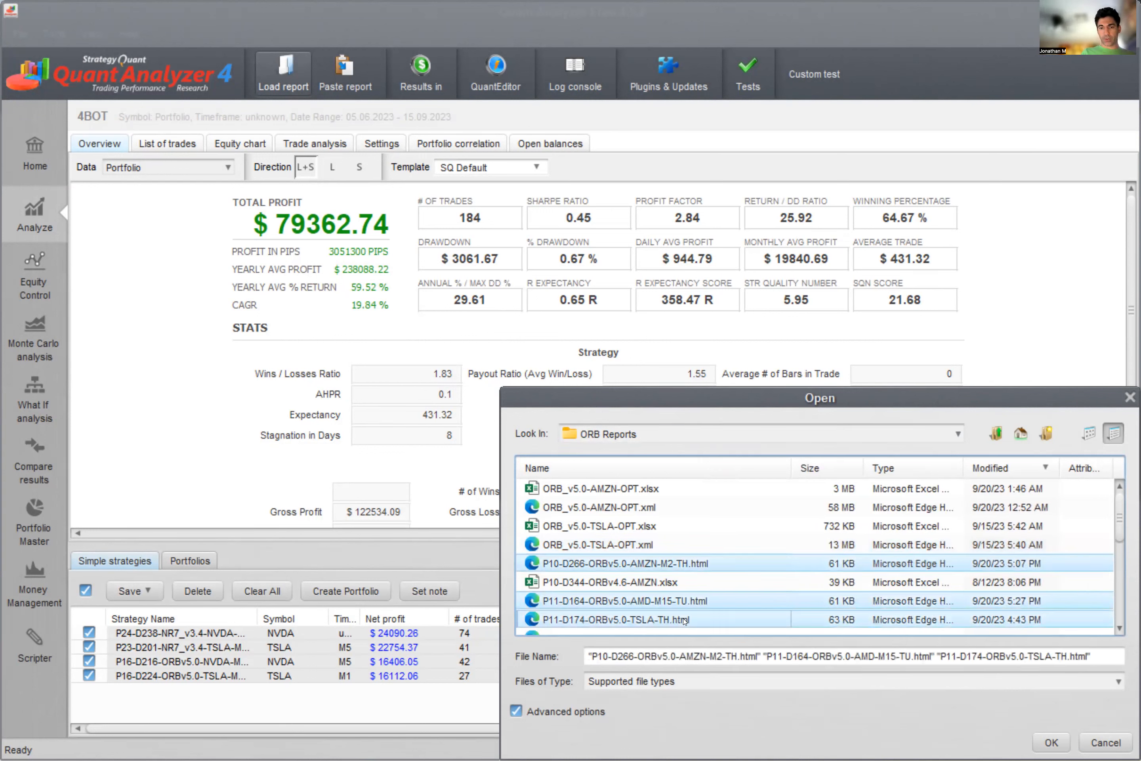
left_click(1049, 742)
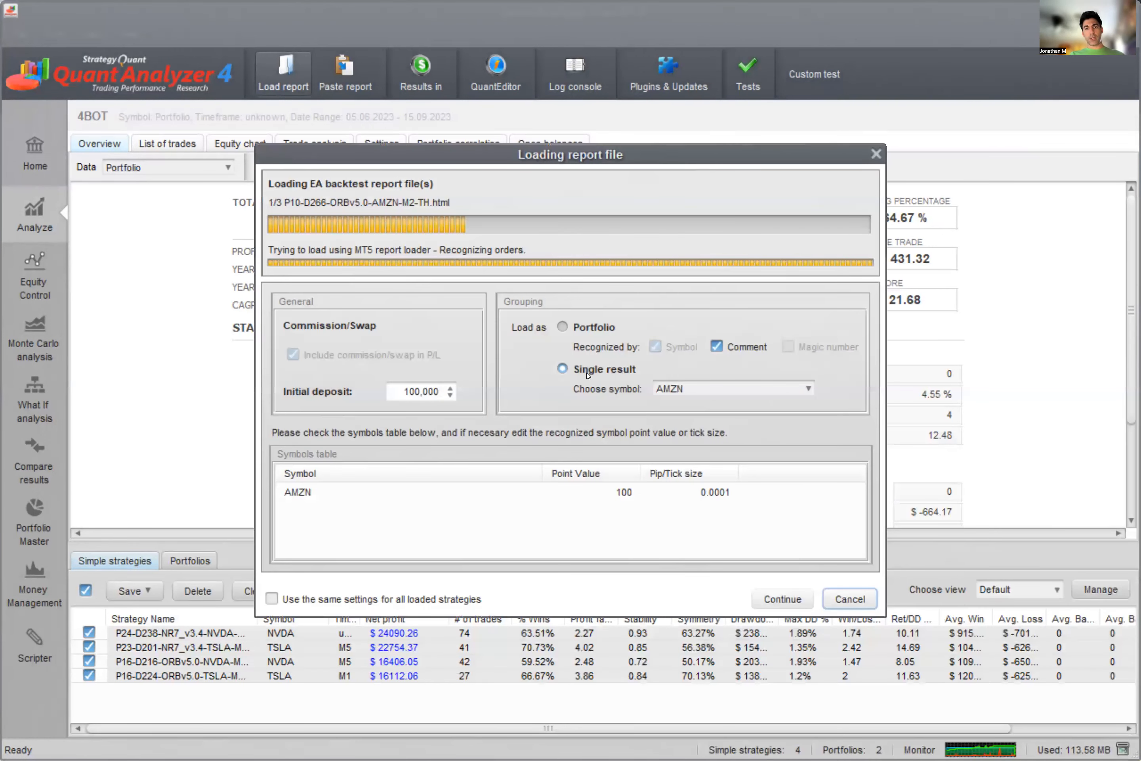
Load the three reports as single results, applying the same settings to all strategies from the second report onward.
left_click(778, 605)
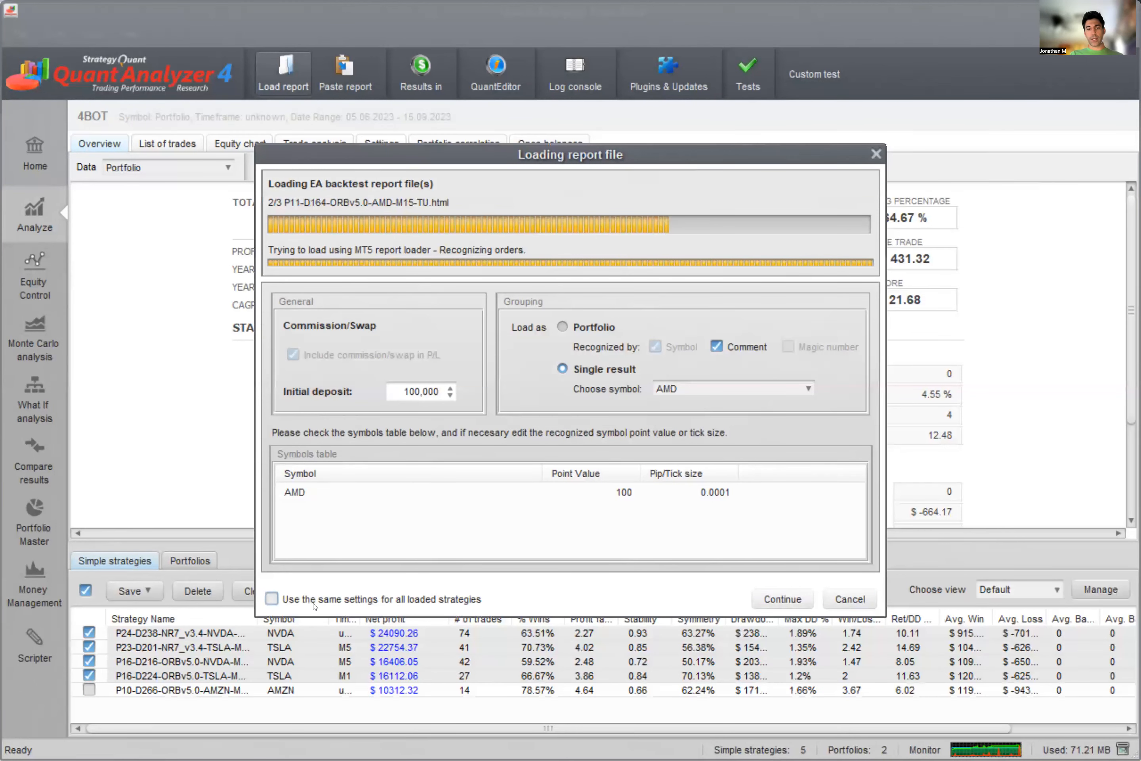
left_click(351, 597)
left_click(797, 604)
left_click(796, 603)
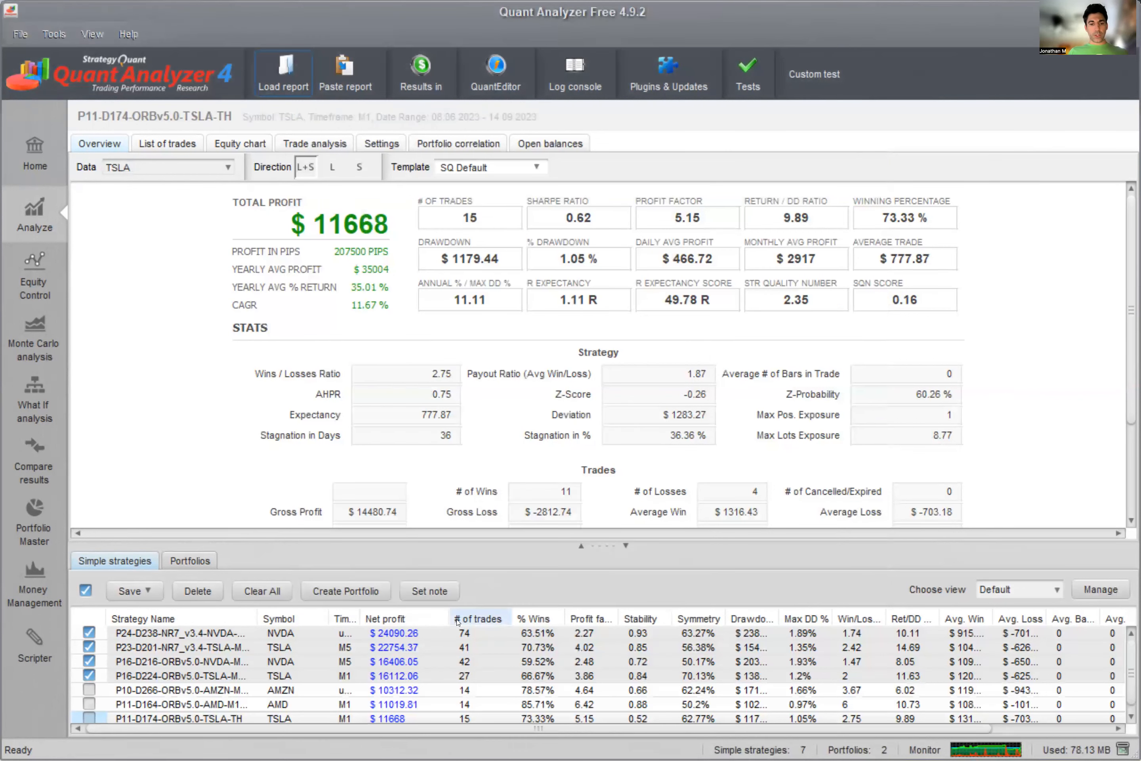
Clear the strategy selection, create a portfolio from only P16-D216 NVDA, P10-D266 AMZN and P11-D174 TSLA, and select its entry.
scroll(457, 622, "down", 1)
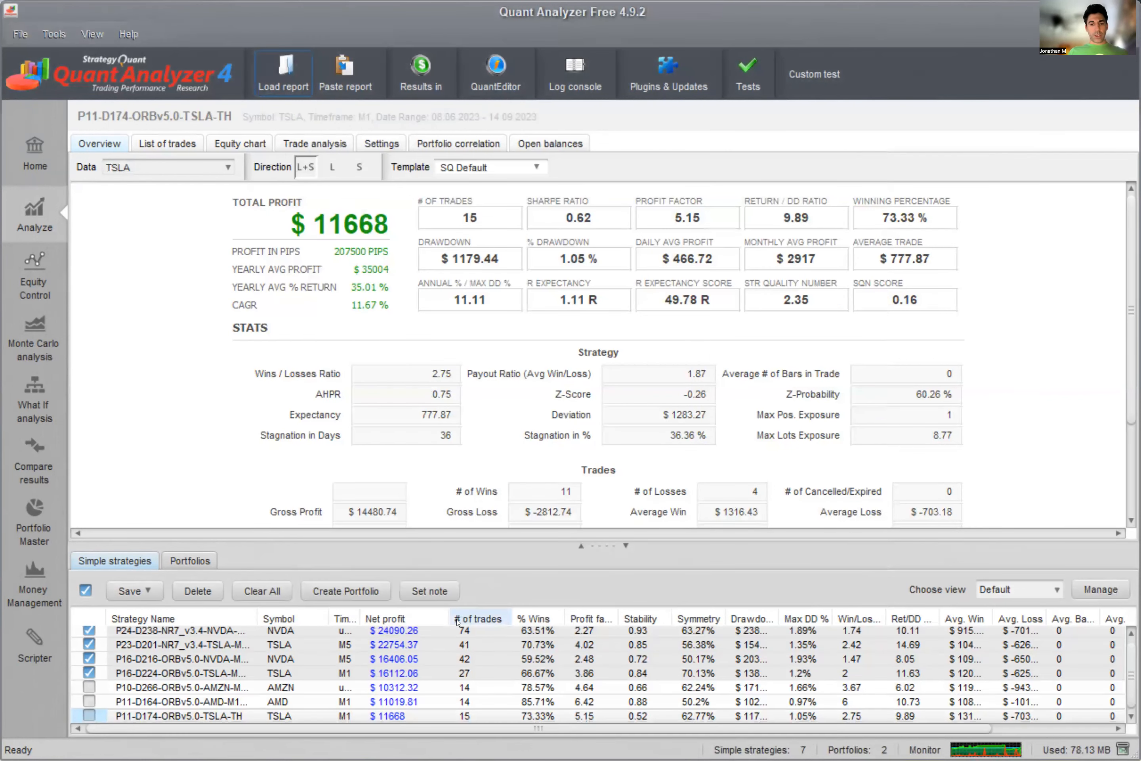
left_click(85, 690)
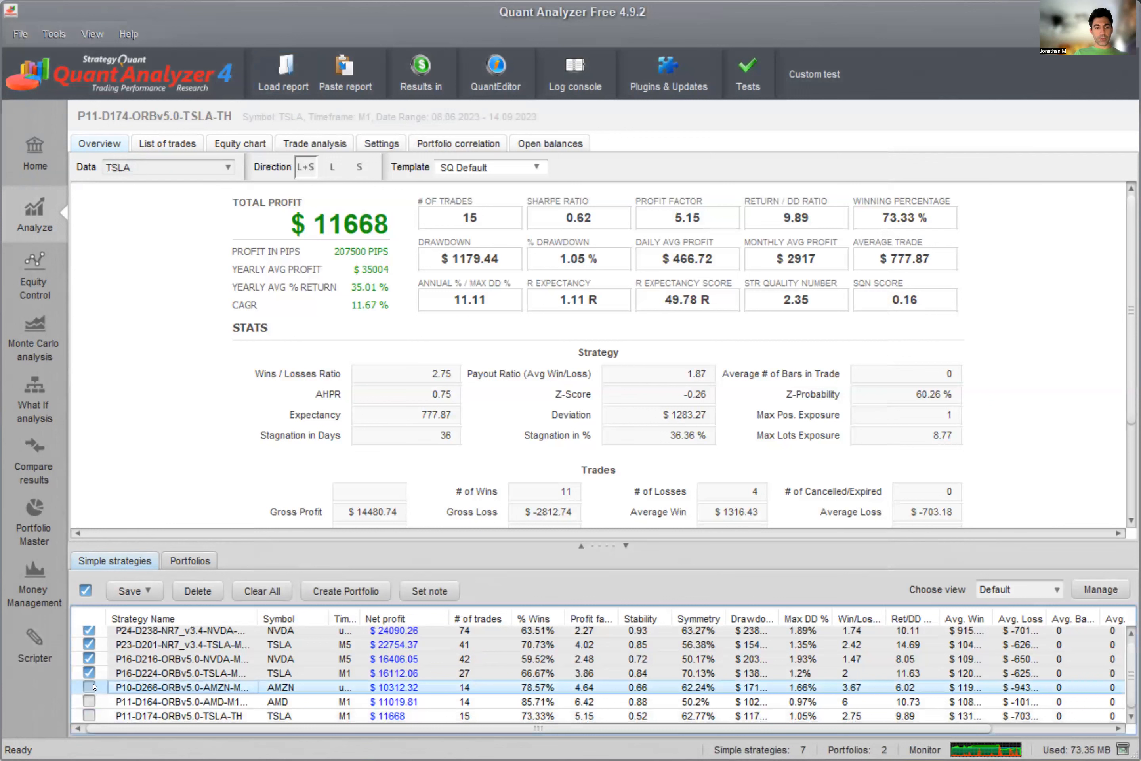
left_click(85, 591)
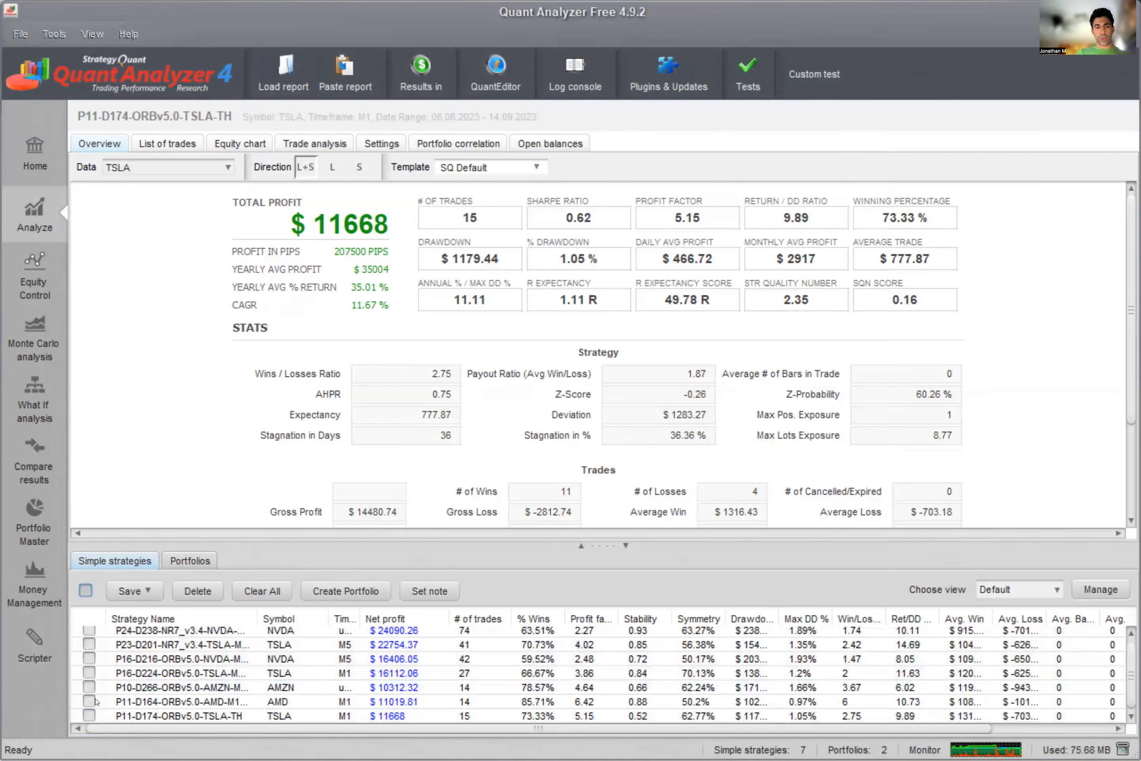
left_click(89, 688)
left_click(84, 648)
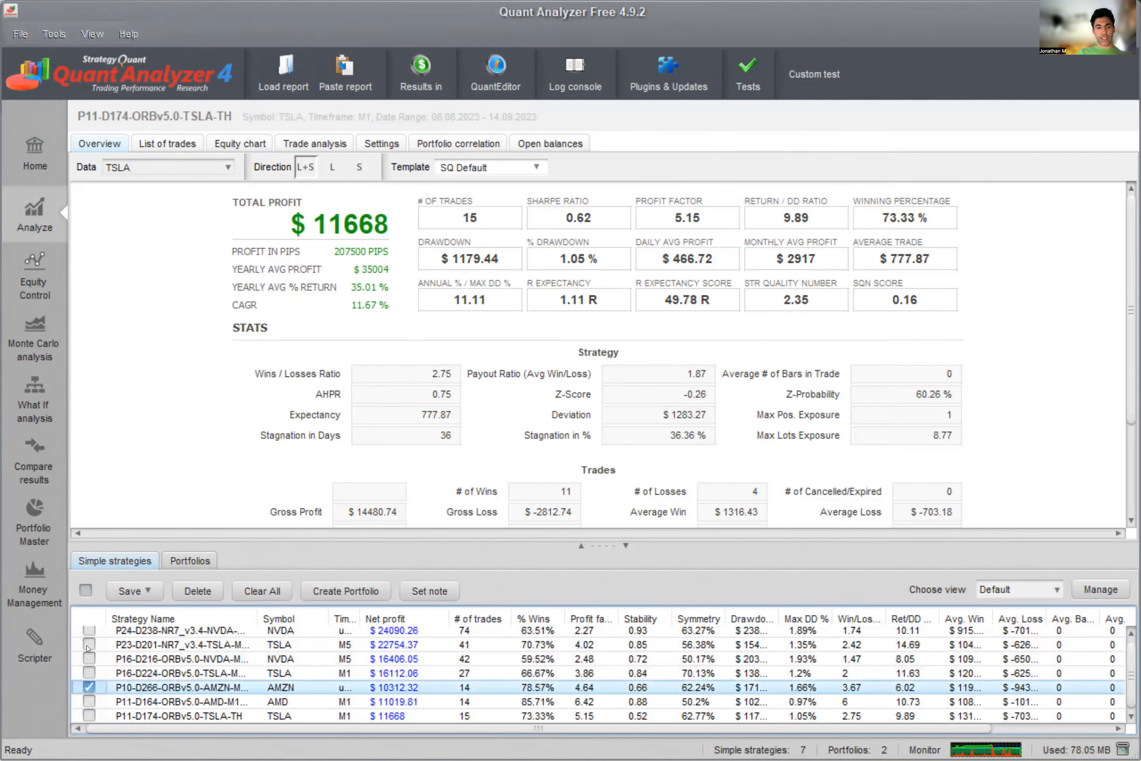
left_click(89, 662)
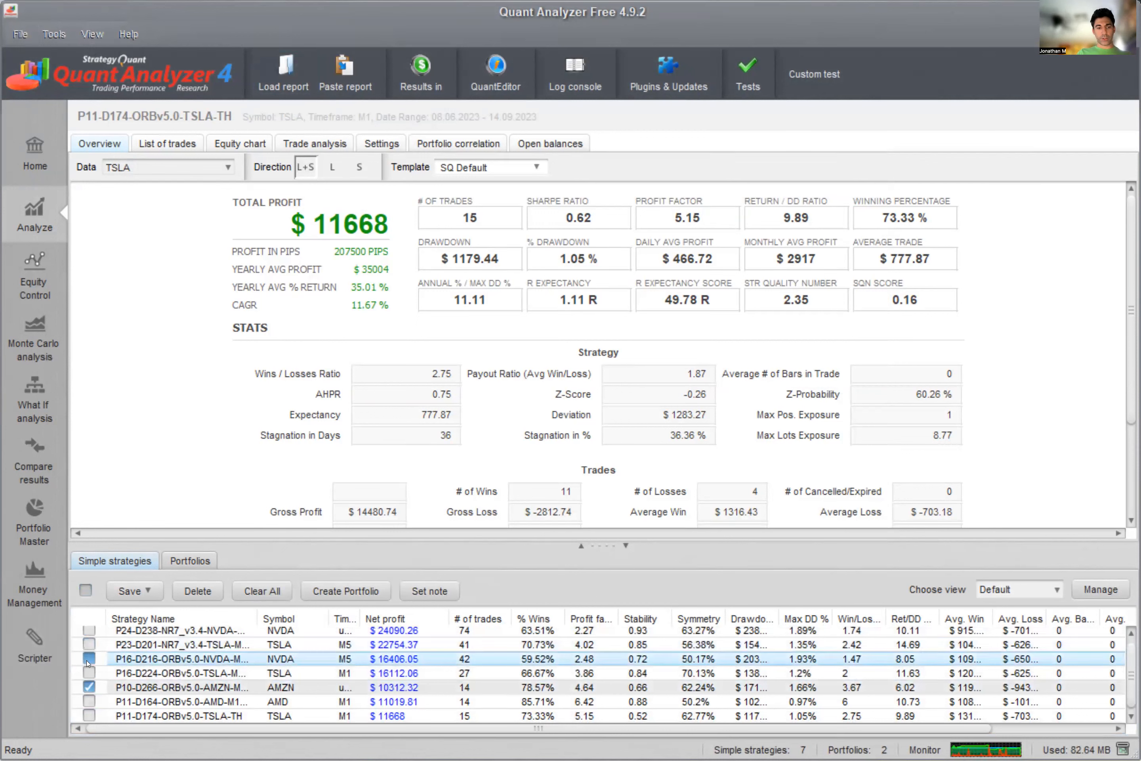
left_click(89, 716)
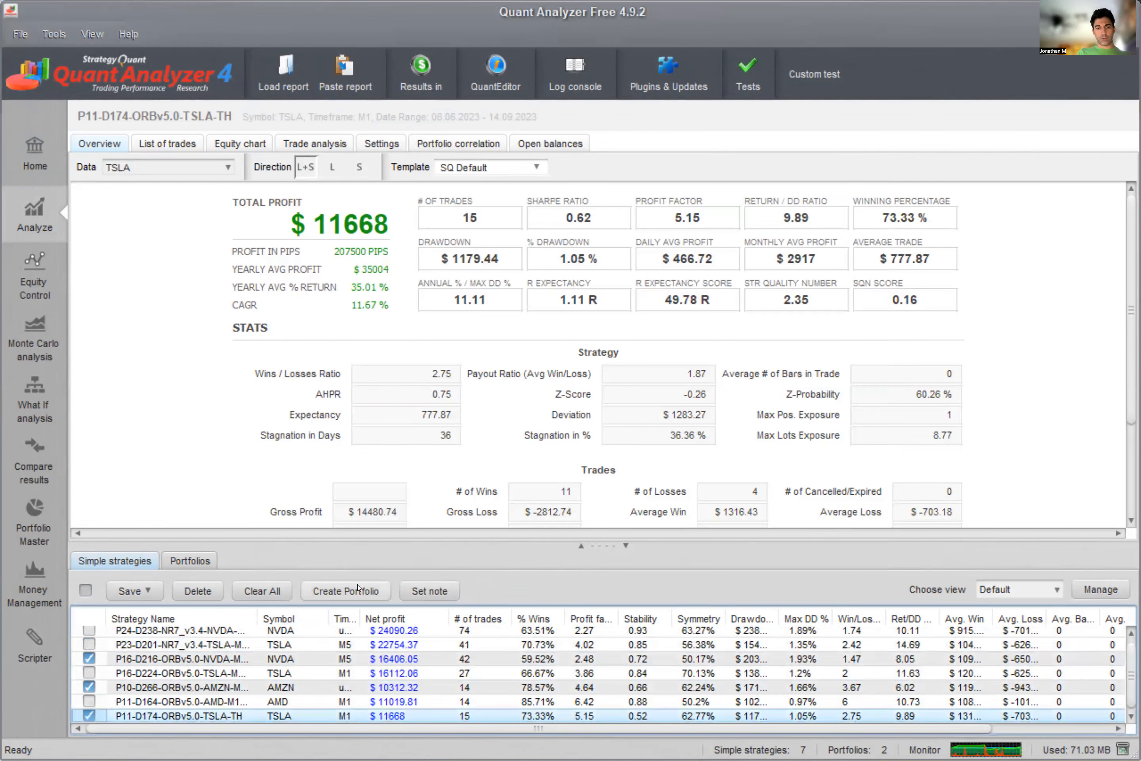
left_click(346, 591)
left_click(168, 664)
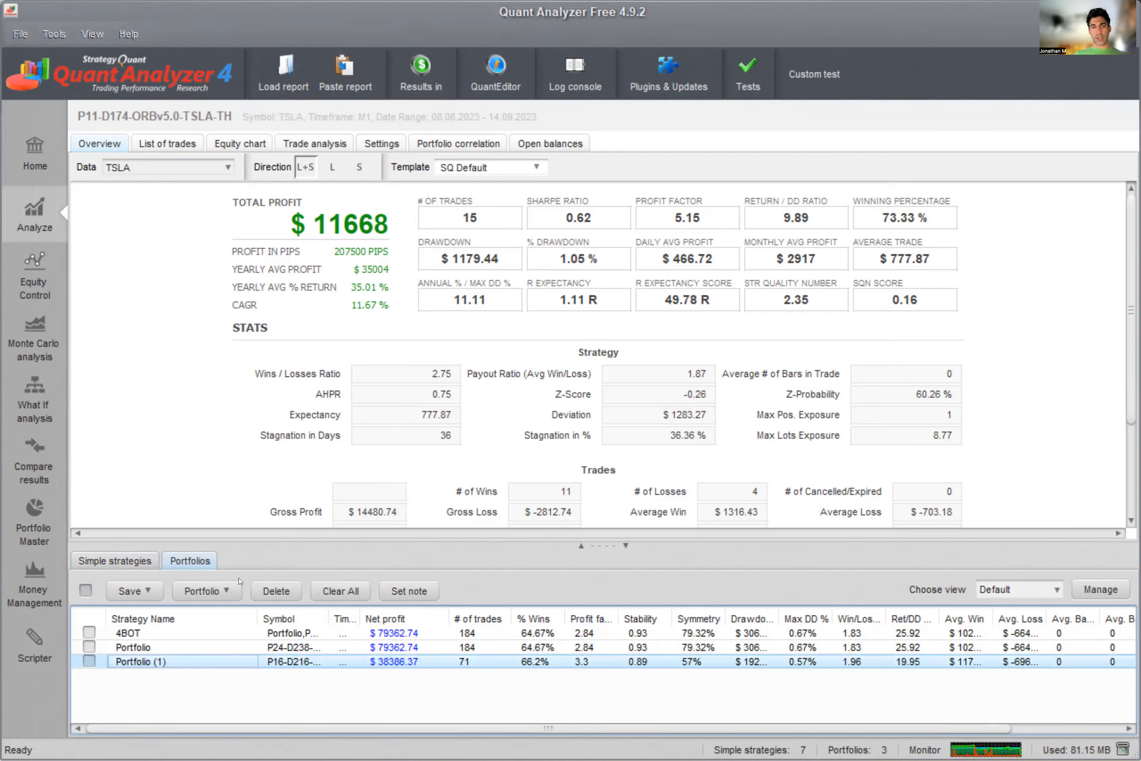
Compare the overview statistics of the 4BOT portfolio with those of Portfolio (1), leaving Portfolio (1) loaded under its current name.
left_click(280, 633)
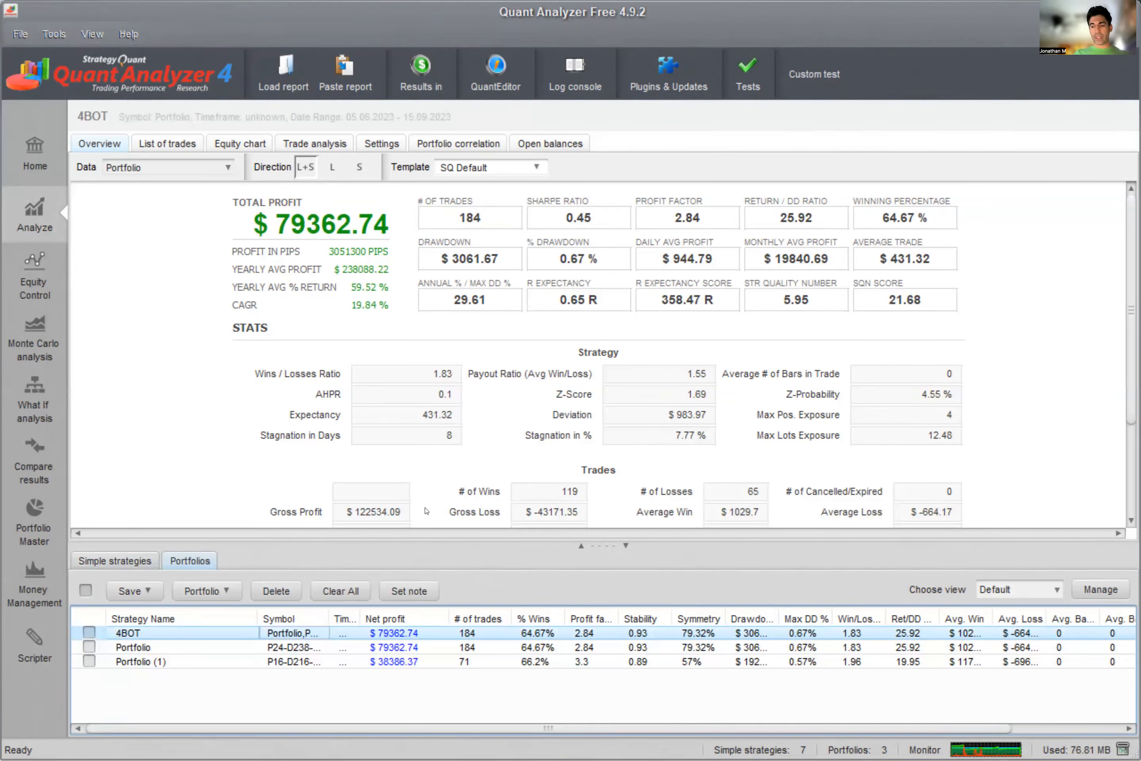
left_click(172, 648)
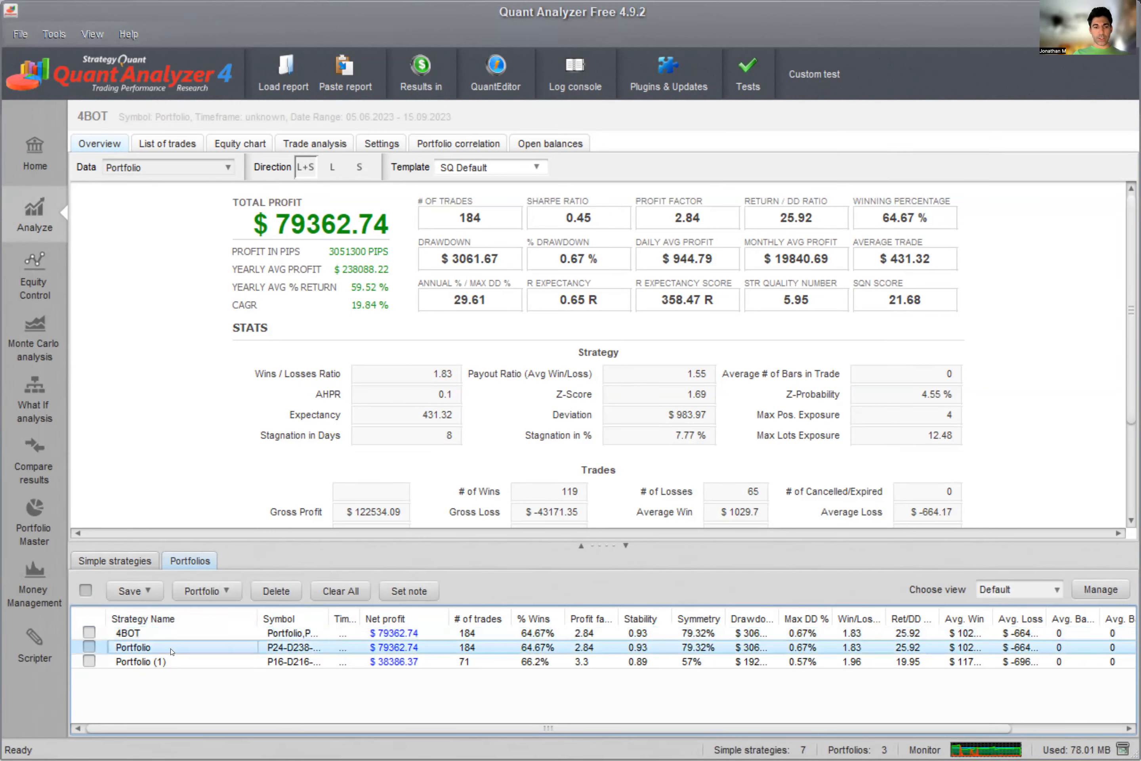
left_click(177, 663)
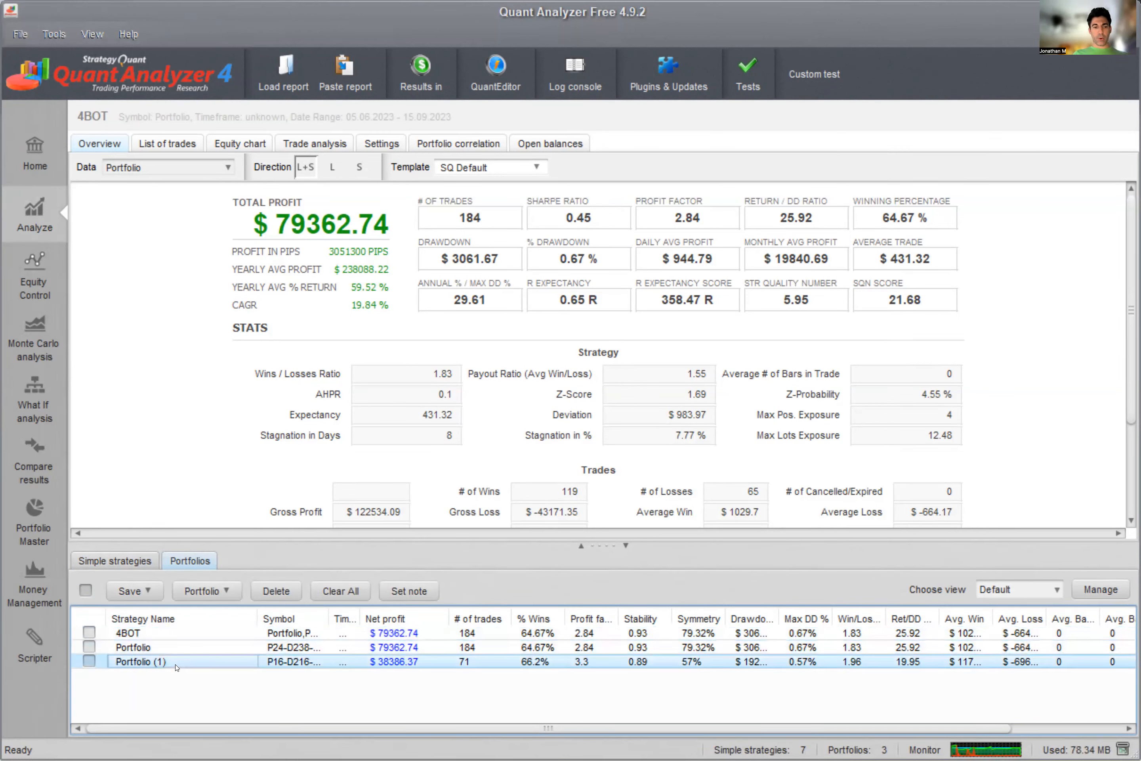
key("Return")
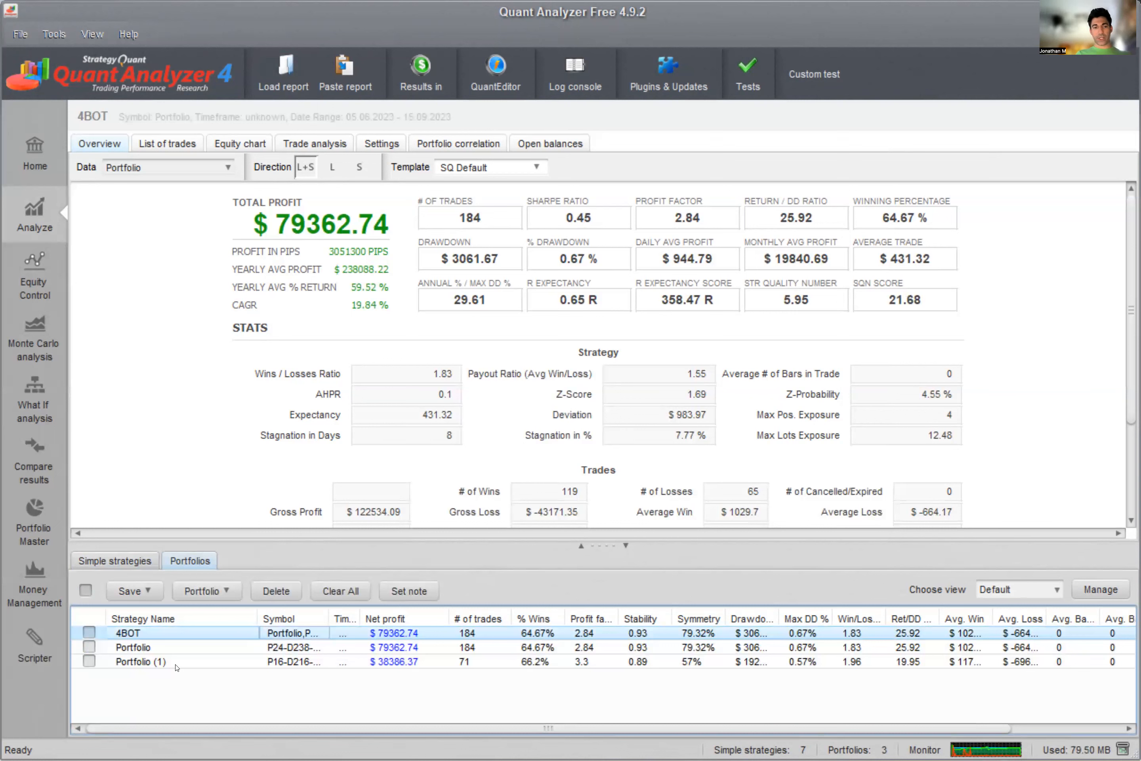
key("Return")
key("Return")
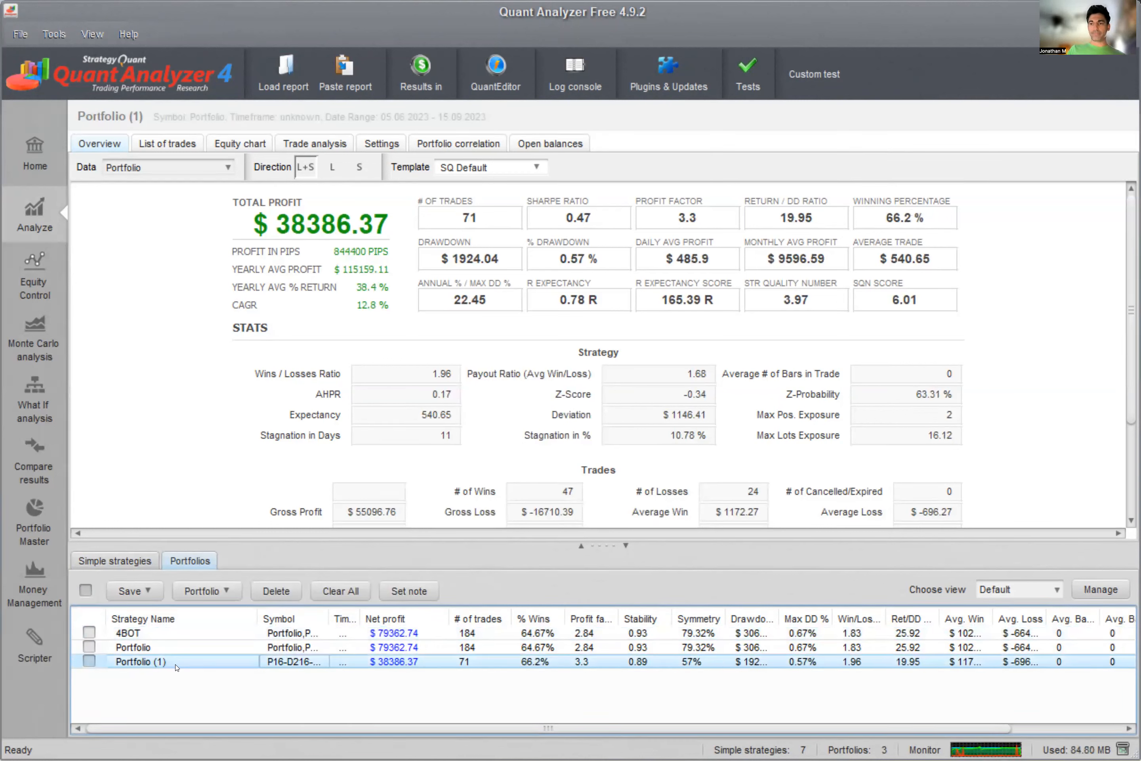
double_click(177, 663)
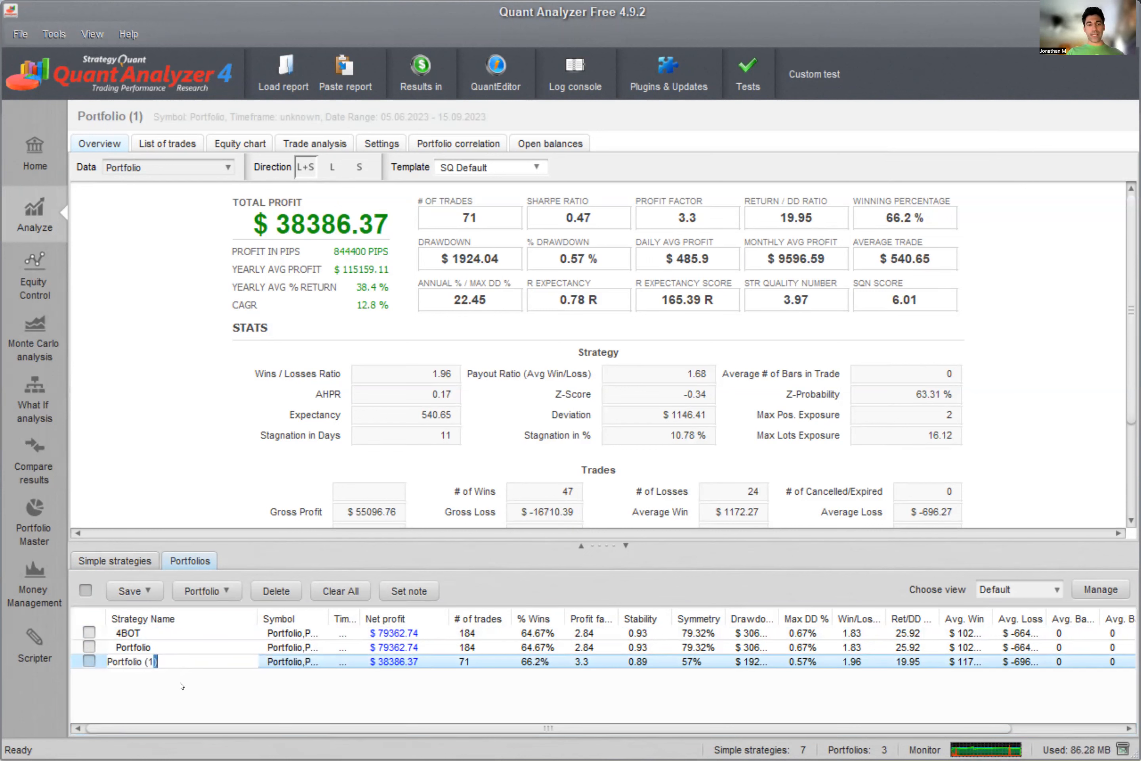
key("Return")
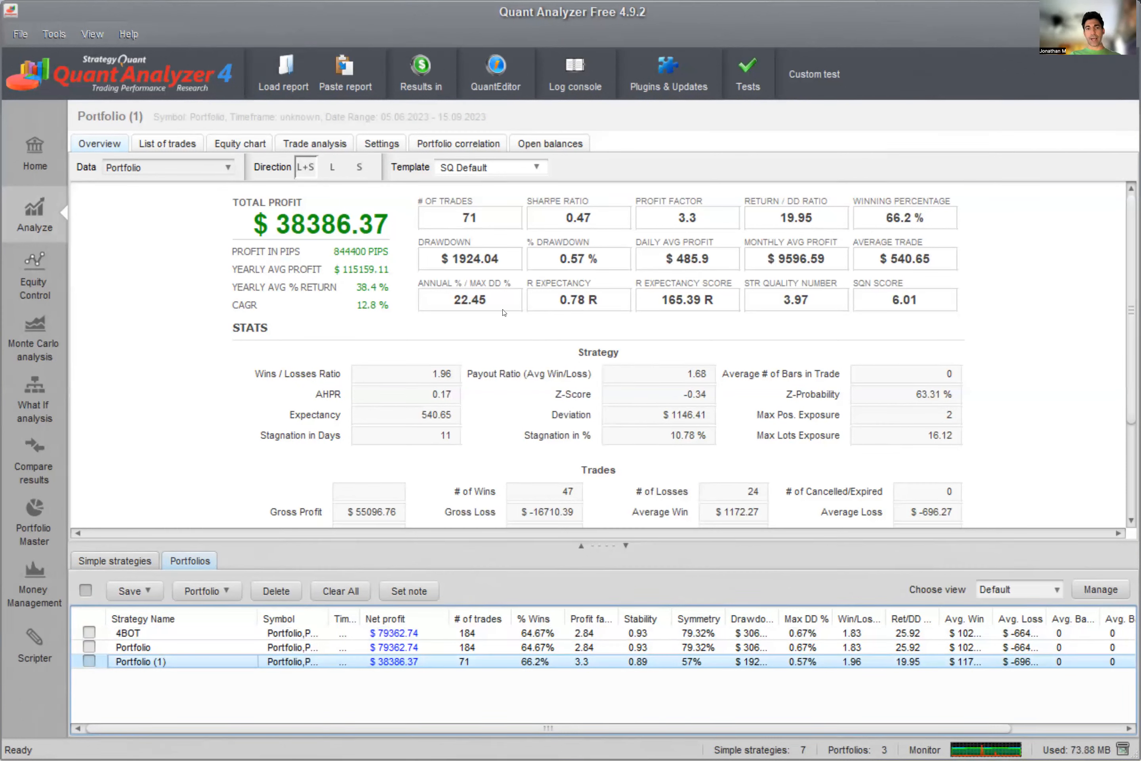
Show the simple strategies again and display the list of trades for Portfolio (1).
left_click(114, 561)
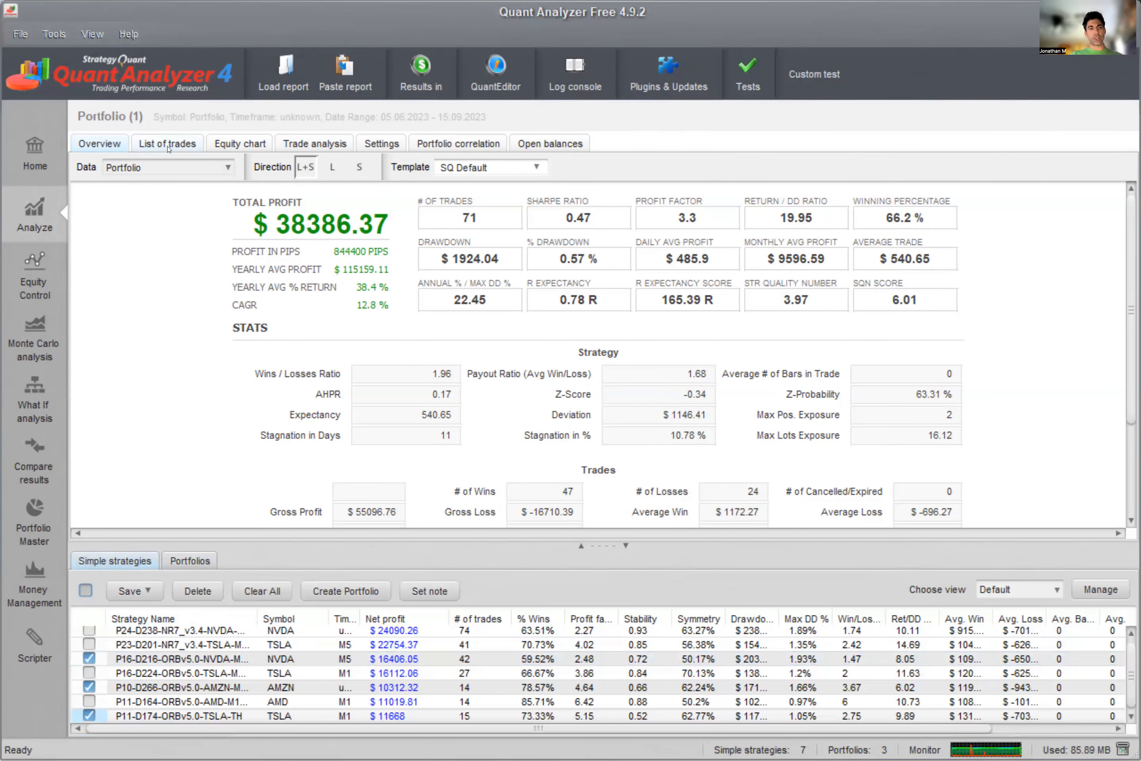
left_click(148, 144)
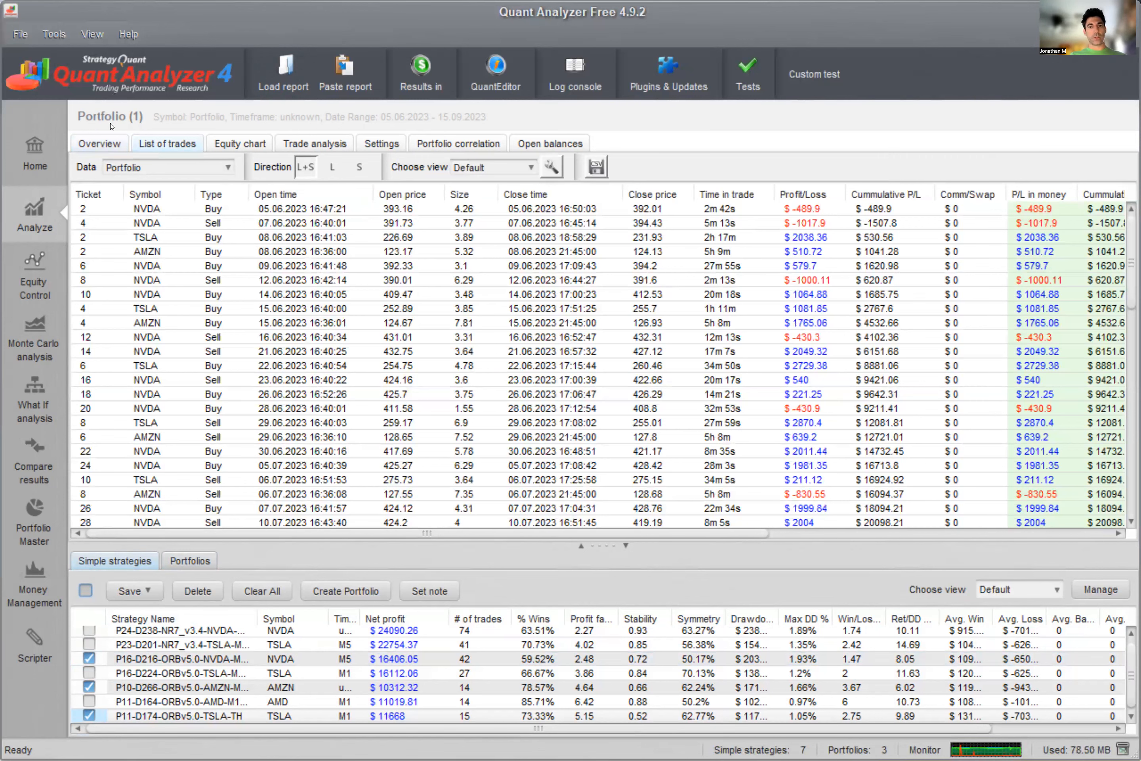
Take the analysis window out of full screen, widen it, and reposition it so its navigation and trade columns are visible.
left_click_drag(932, 80, 677, 123)
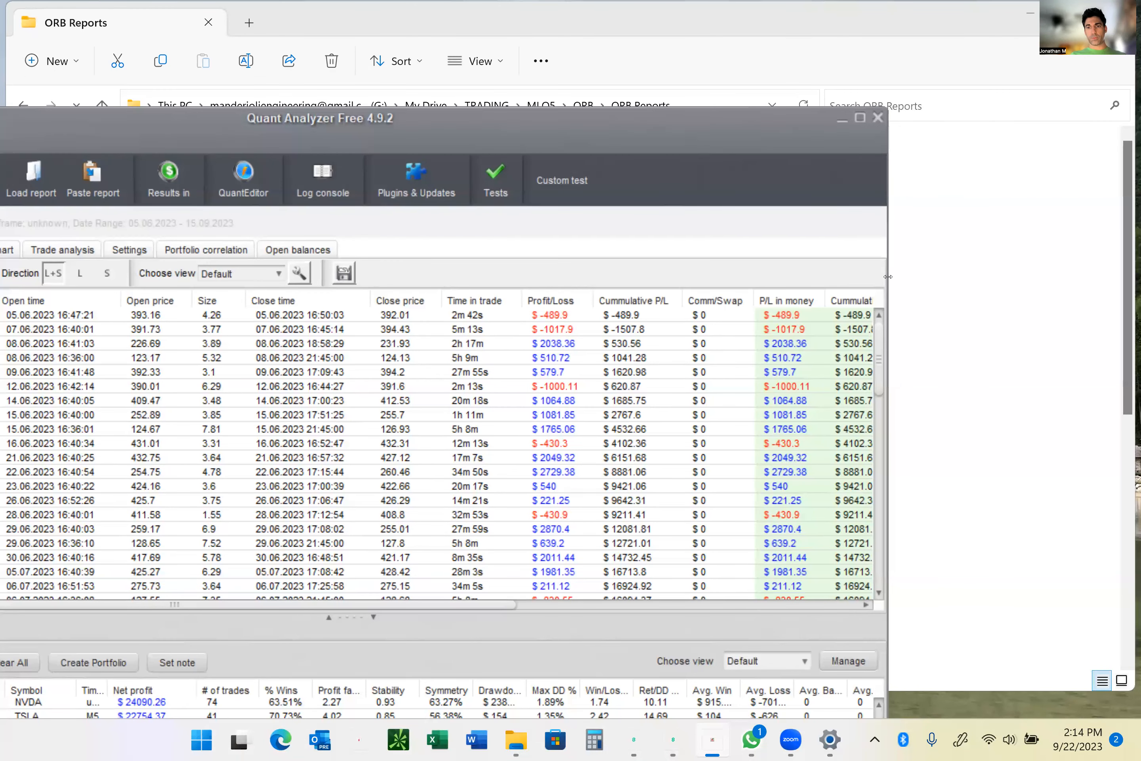
left_click_drag(887, 280, 1118, 268)
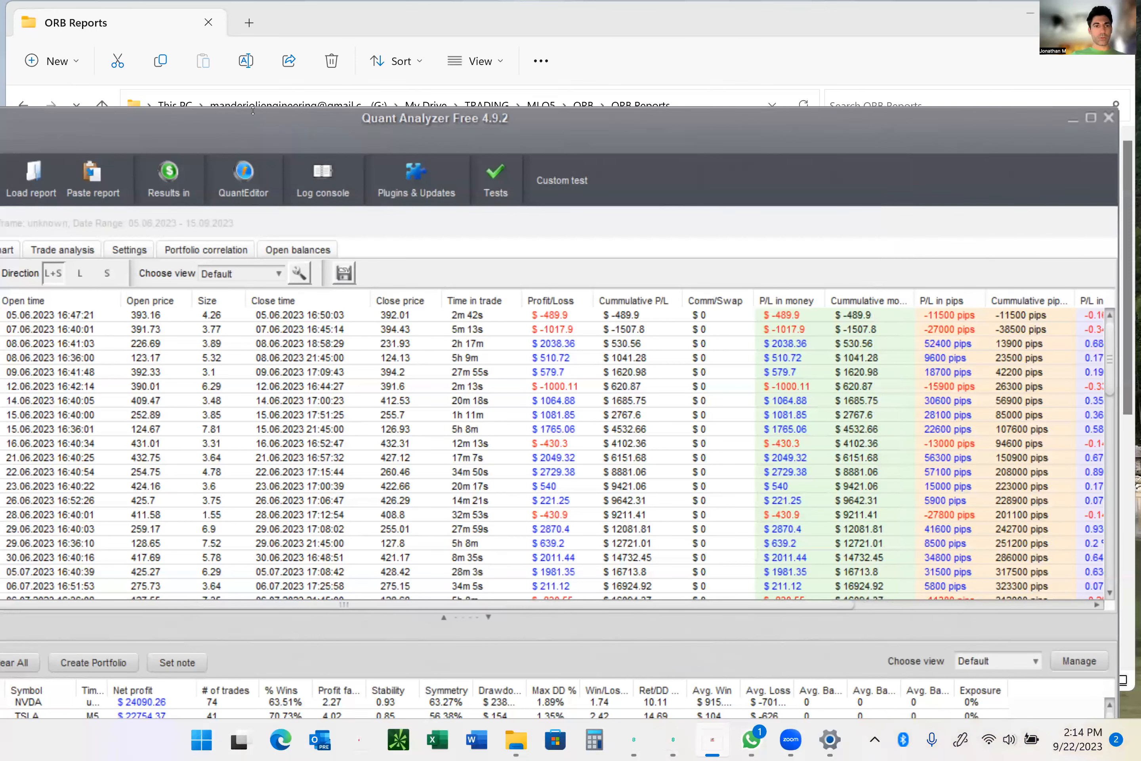
left_click_drag(314, 108, 319, 95)
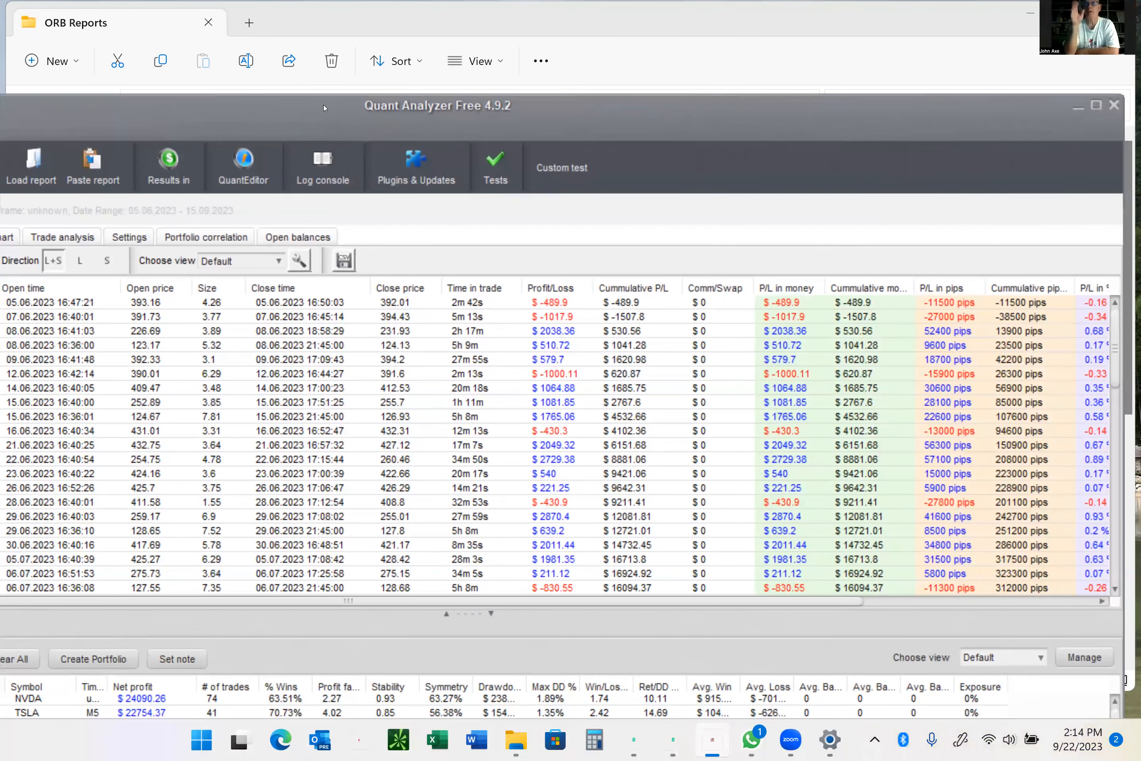
left_click_drag(462, 103, 561, 74)
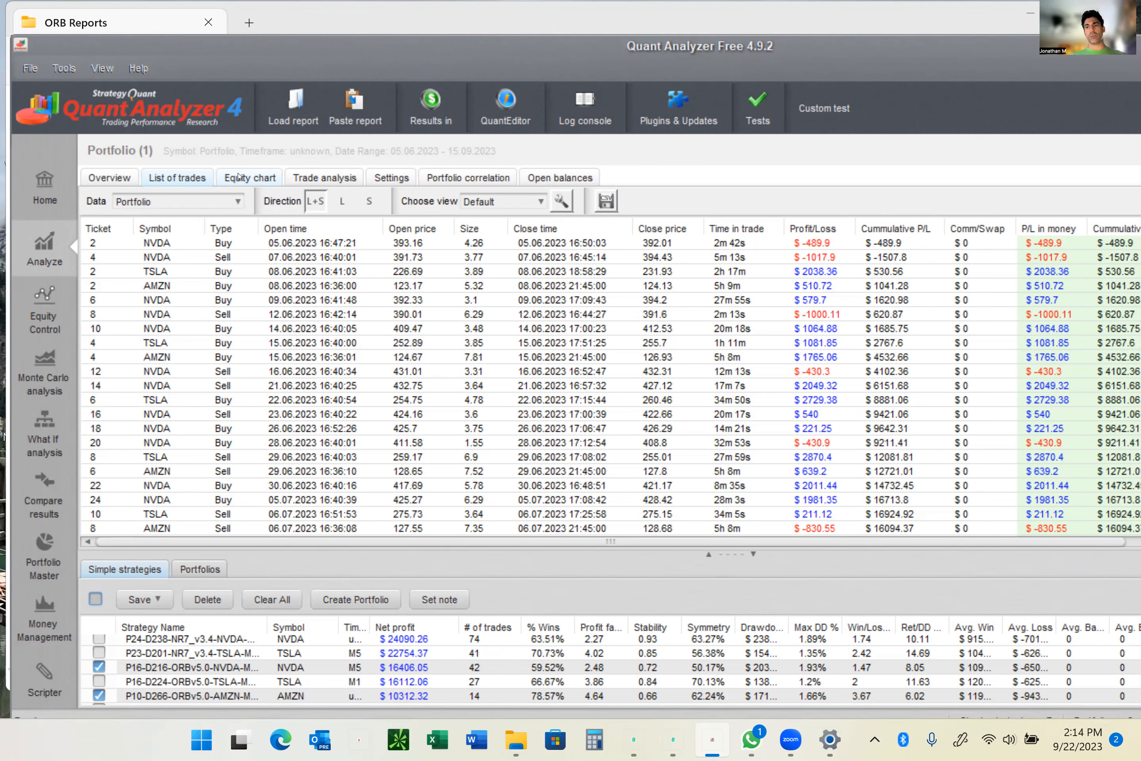
Compare the equity chart of Portfolio (1) with that of the 4BOT portfolio.
left_click(239, 177)
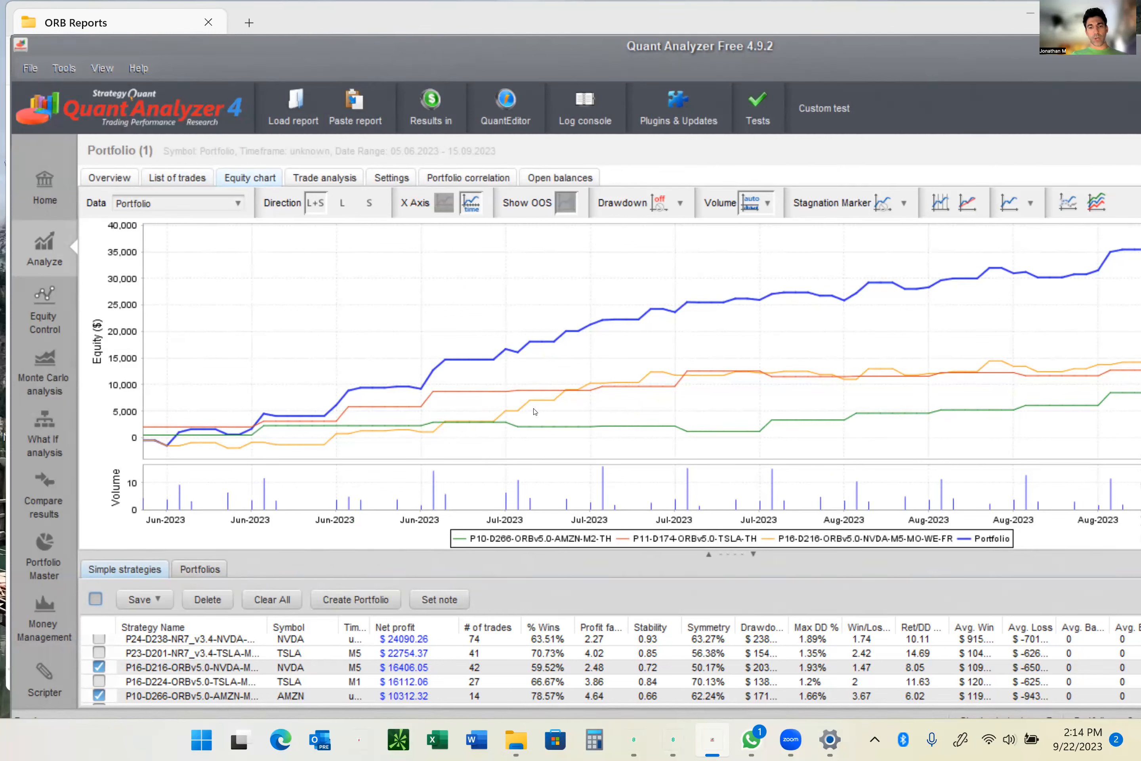
mouse_move(531, 428)
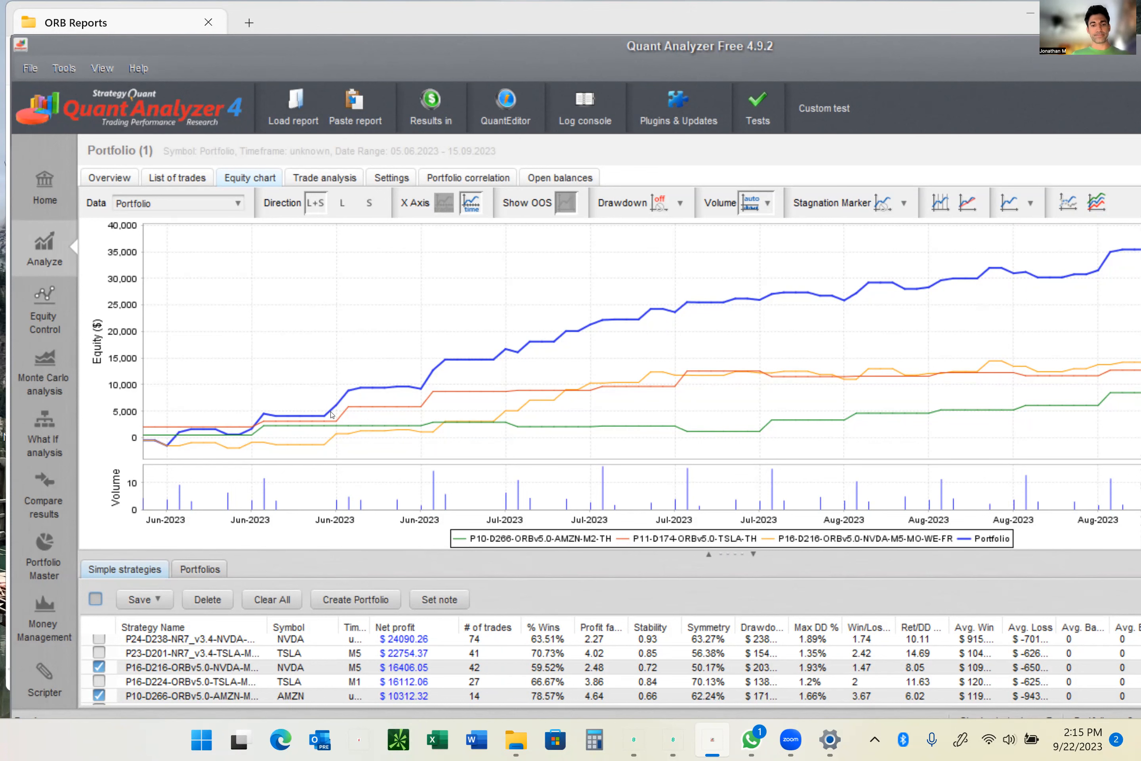
left_click(191, 570)
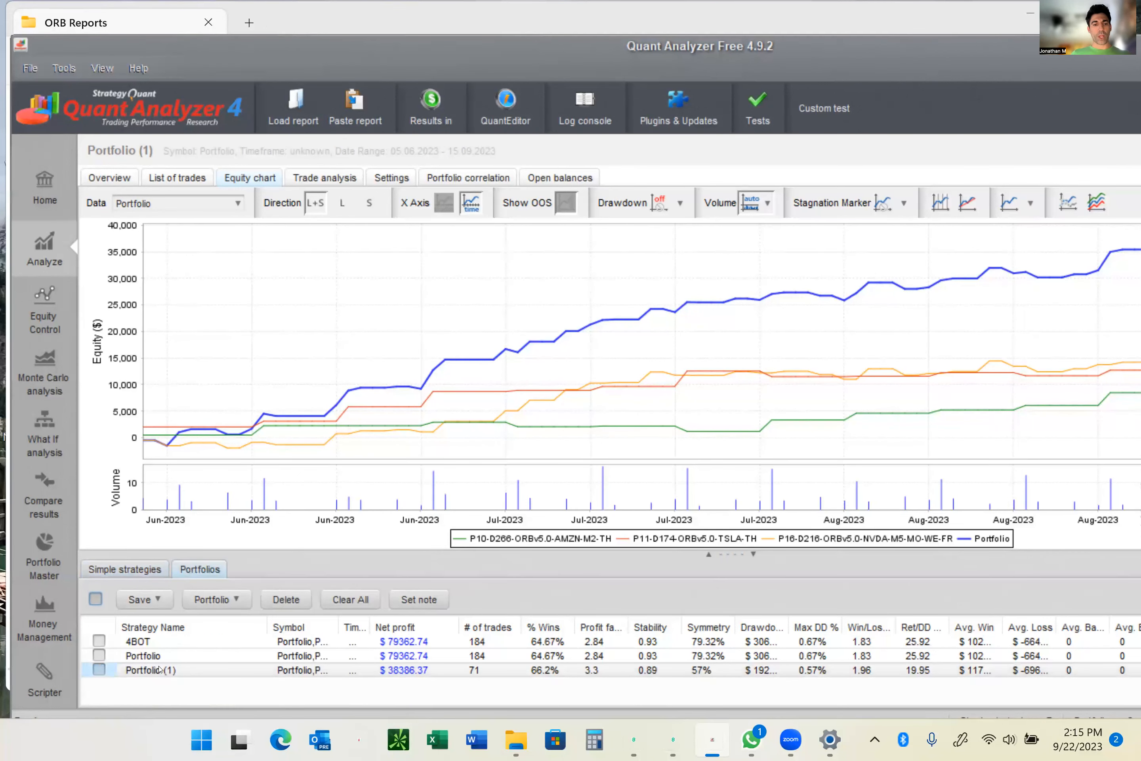
left_click(192, 657)
key("Down")
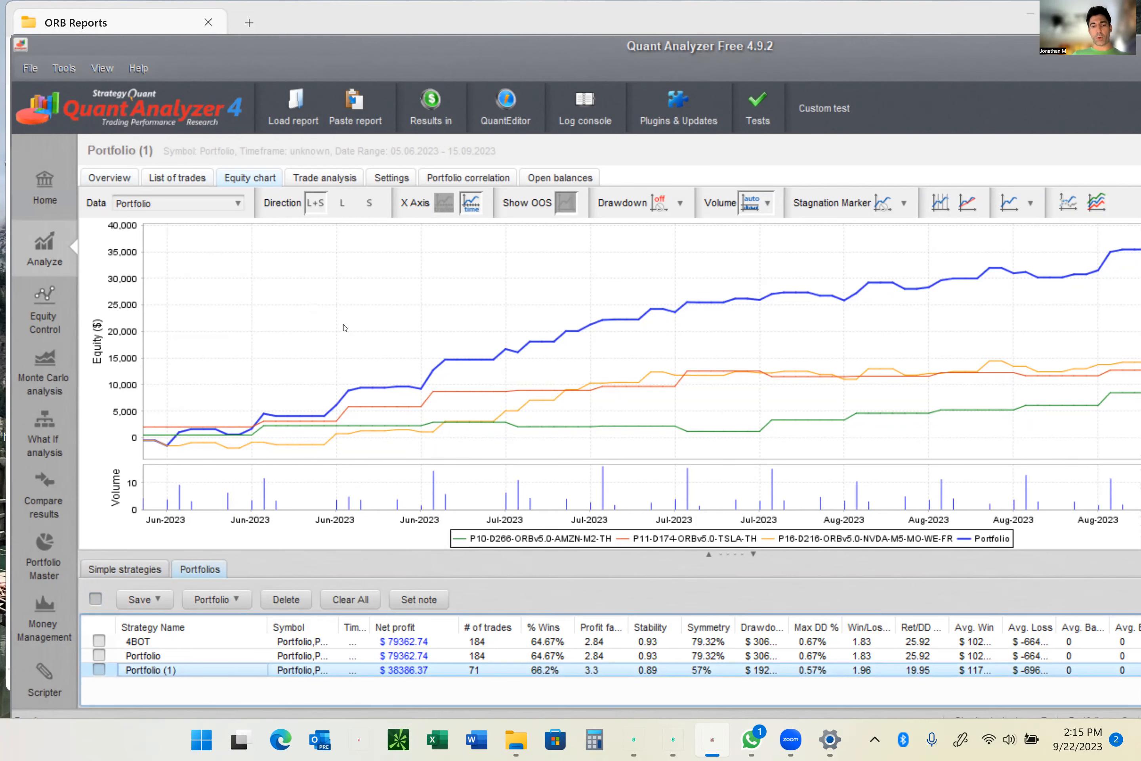
key("Up")
key("Up")
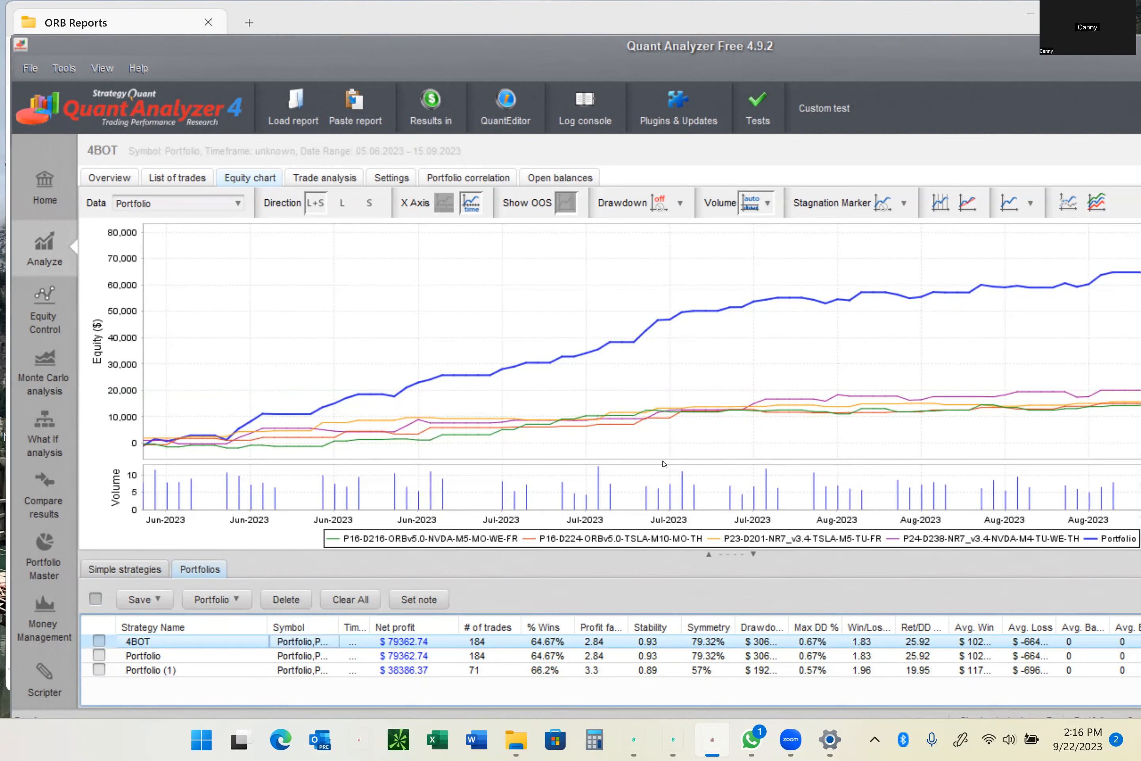
Glance at the 4BOT trade analysis and compute its portfolio correlation of Profit/Loss by Day.
left_click(332, 176)
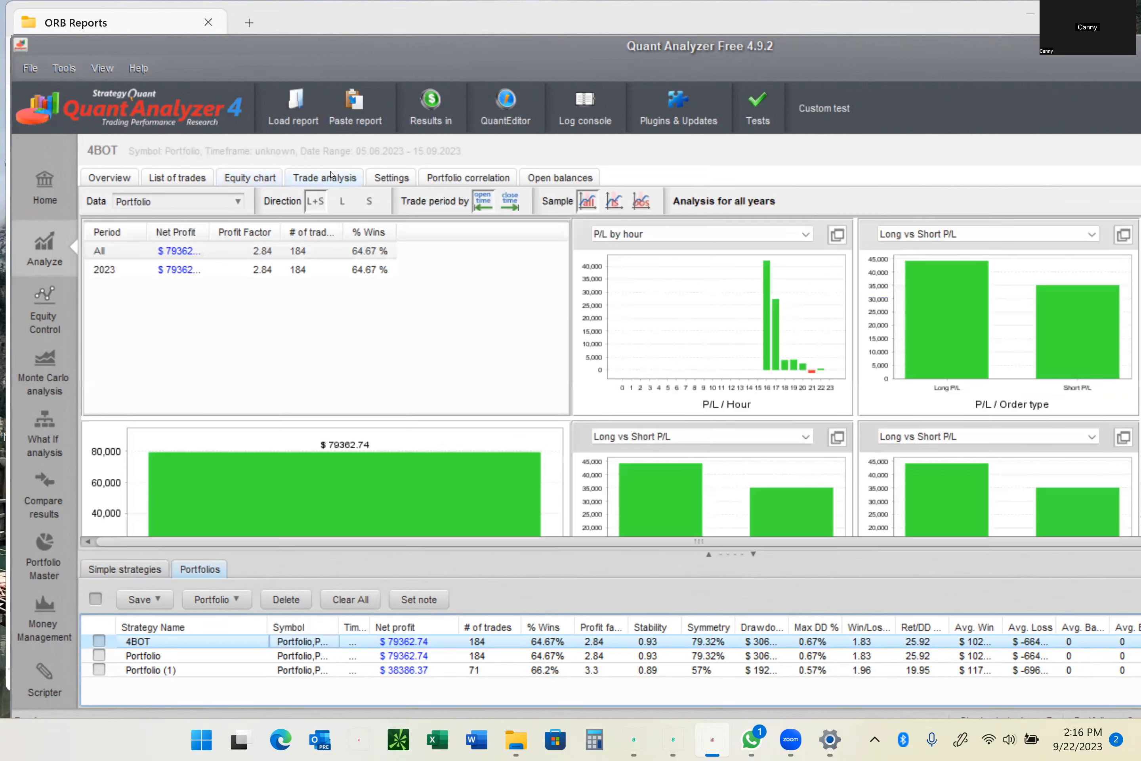
left_click(457, 178)
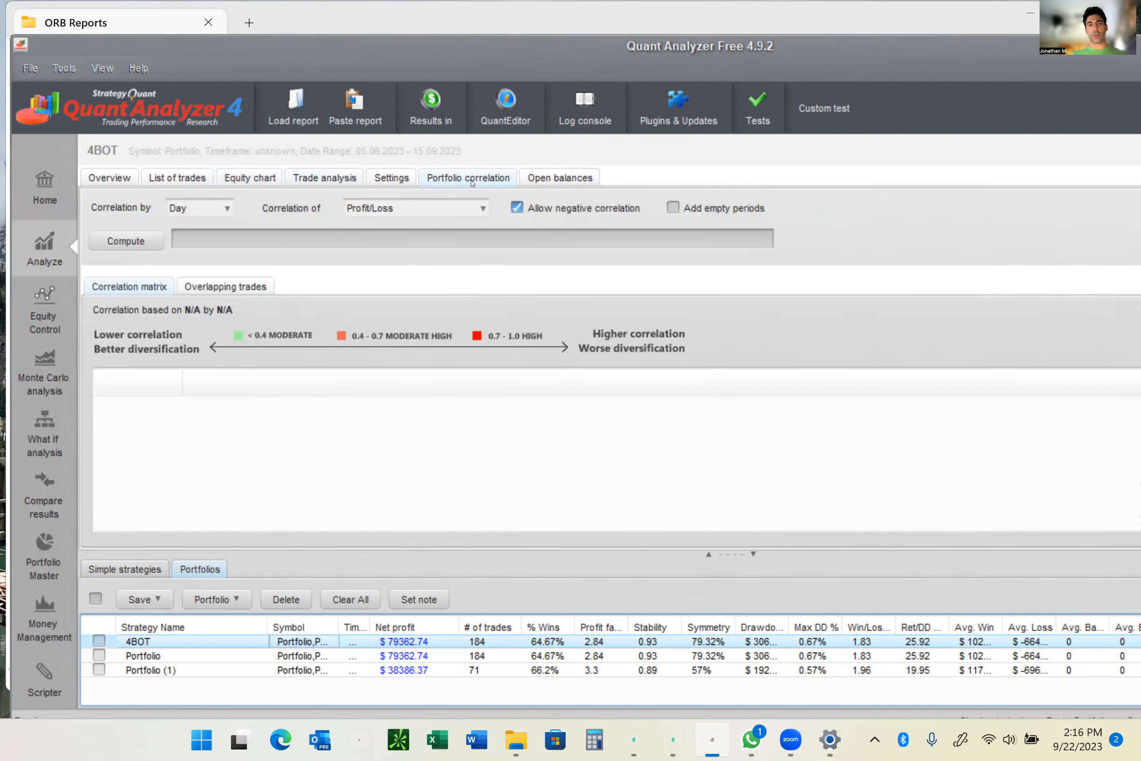
left_click(140, 248)
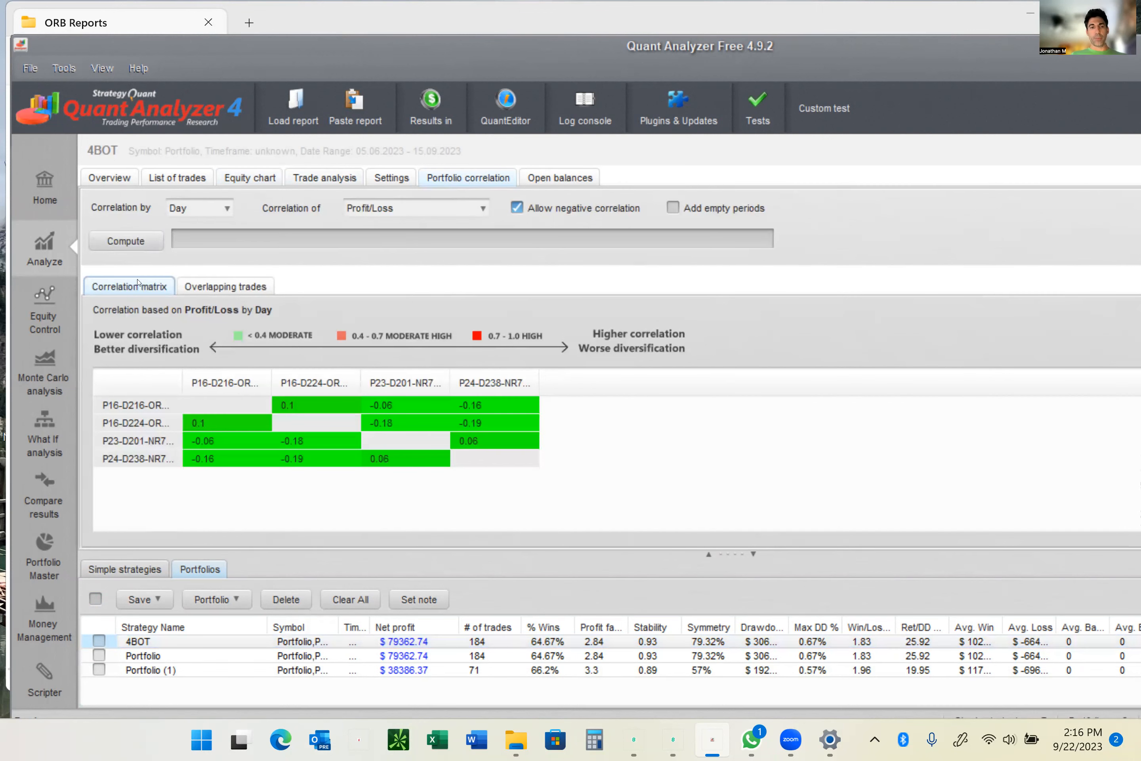
Recompute the 4BOT correlation matrix by Hour.
left_click(210, 213)
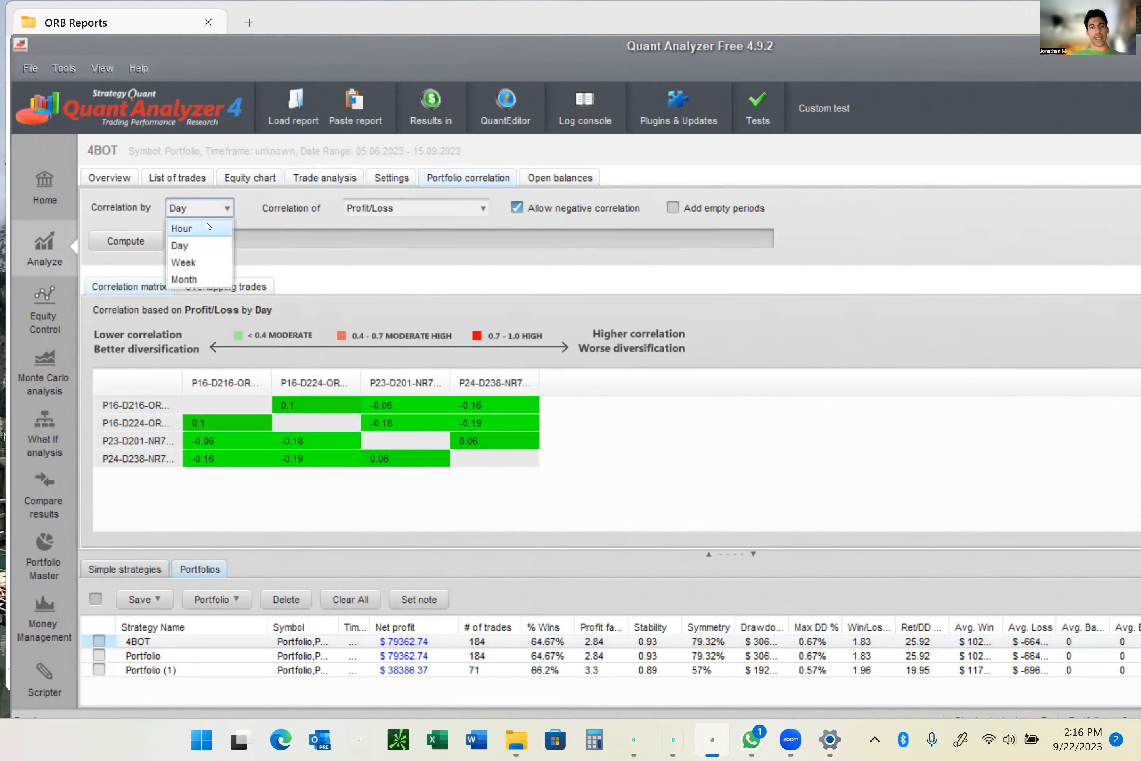
left_click(212, 222)
left_click(152, 241)
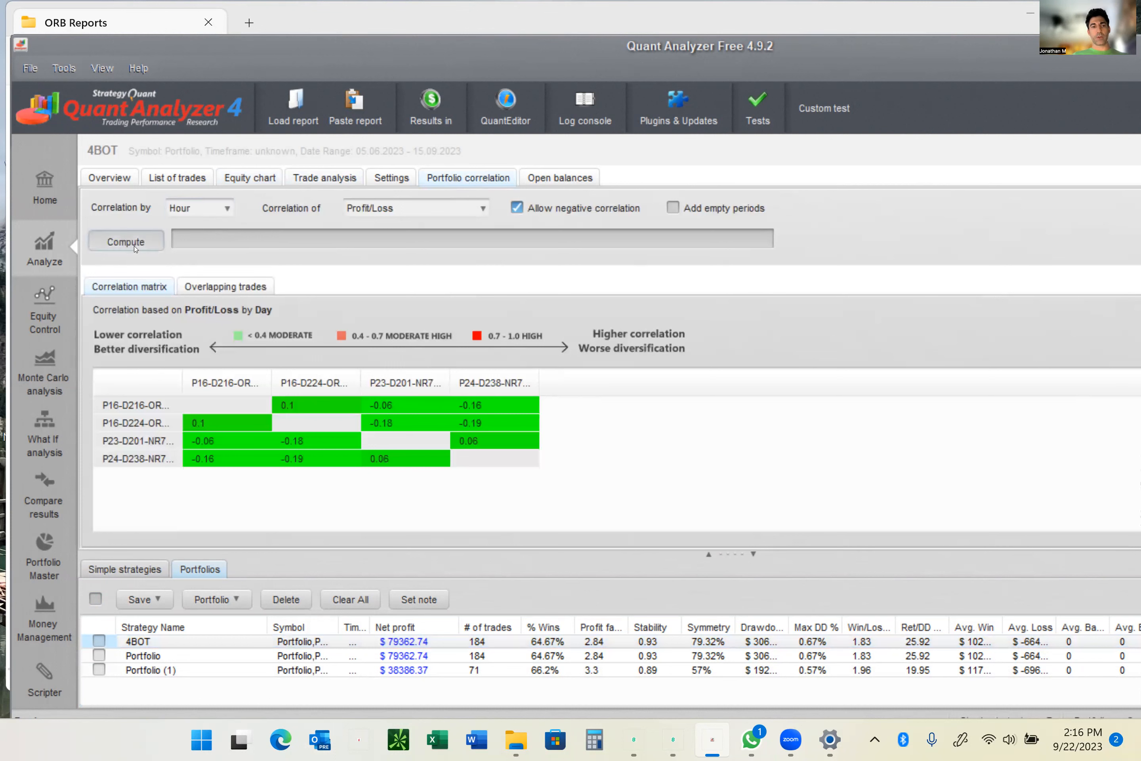
Recompute the 4BOT correlation matrix by Month and widen its row-name and P24-D238 columns.
left_click(220, 213)
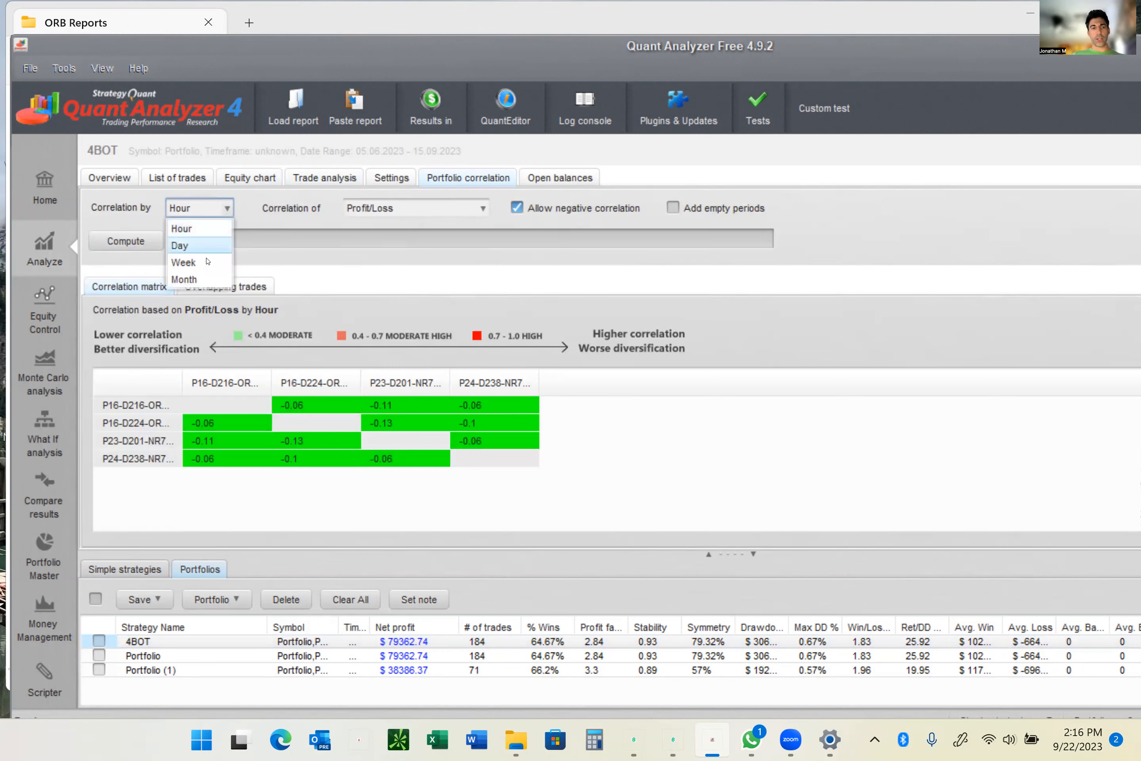
left_click(196, 279)
left_click(152, 246)
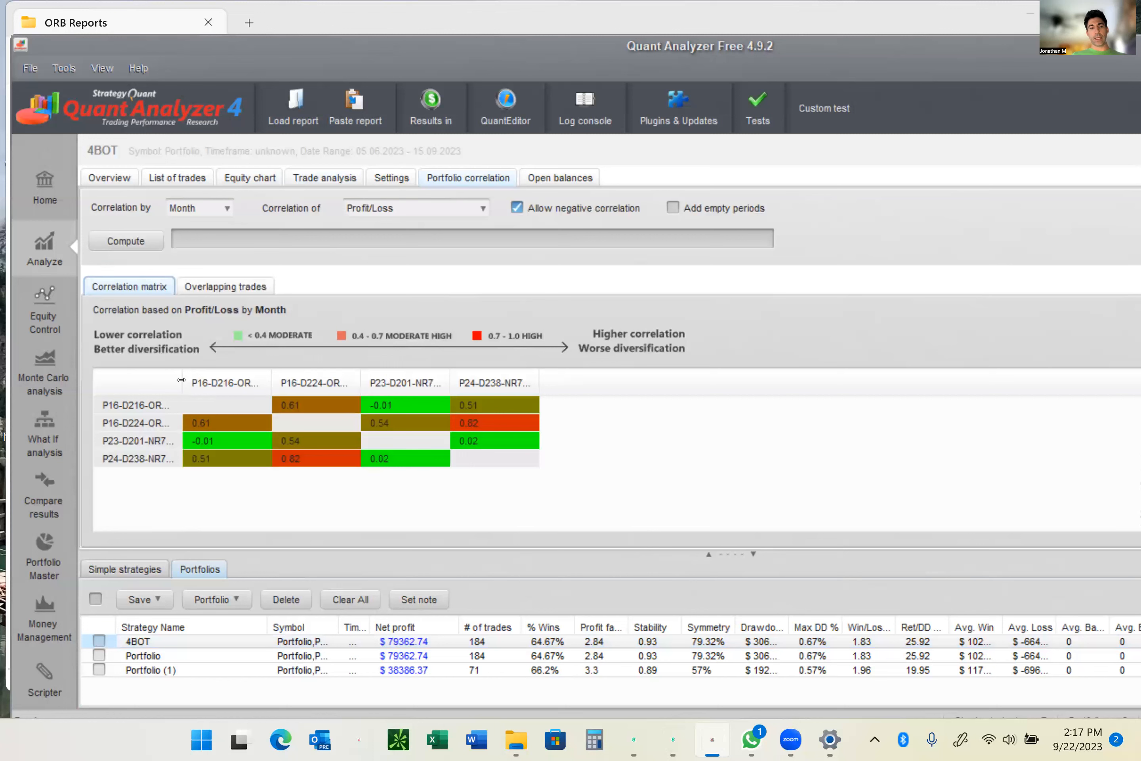
left_click_drag(181, 379, 225, 385)
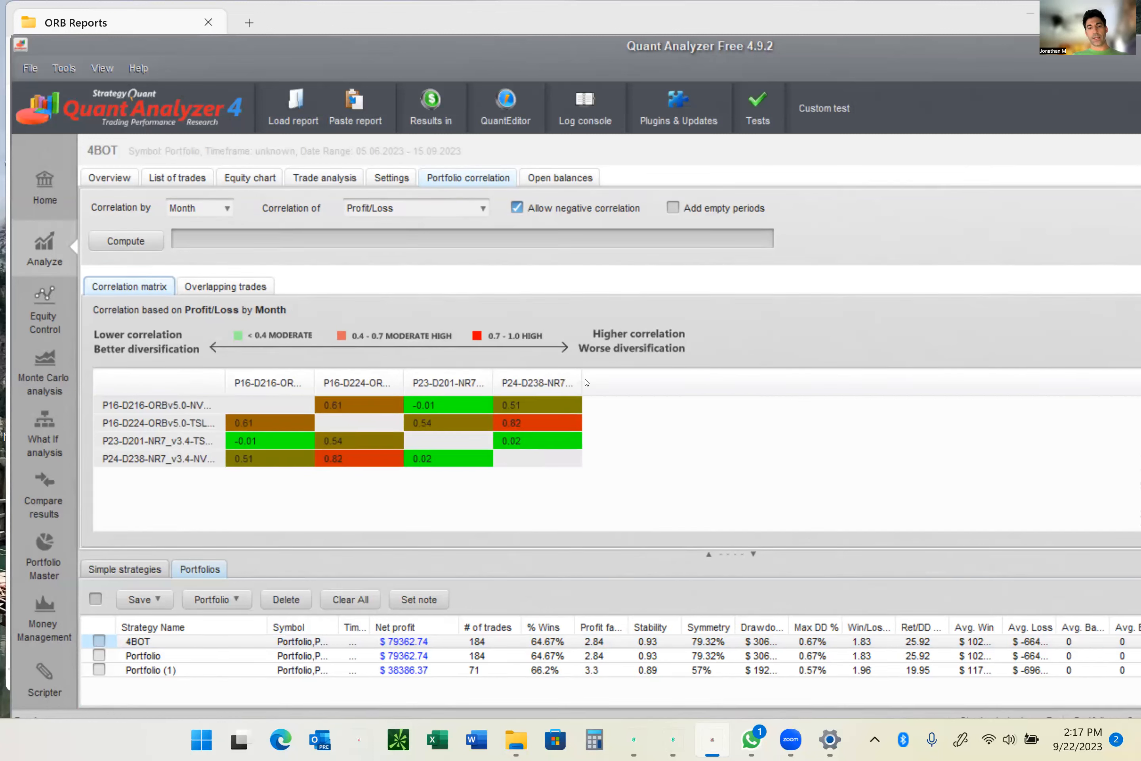
left_click_drag(581, 383, 679, 383)
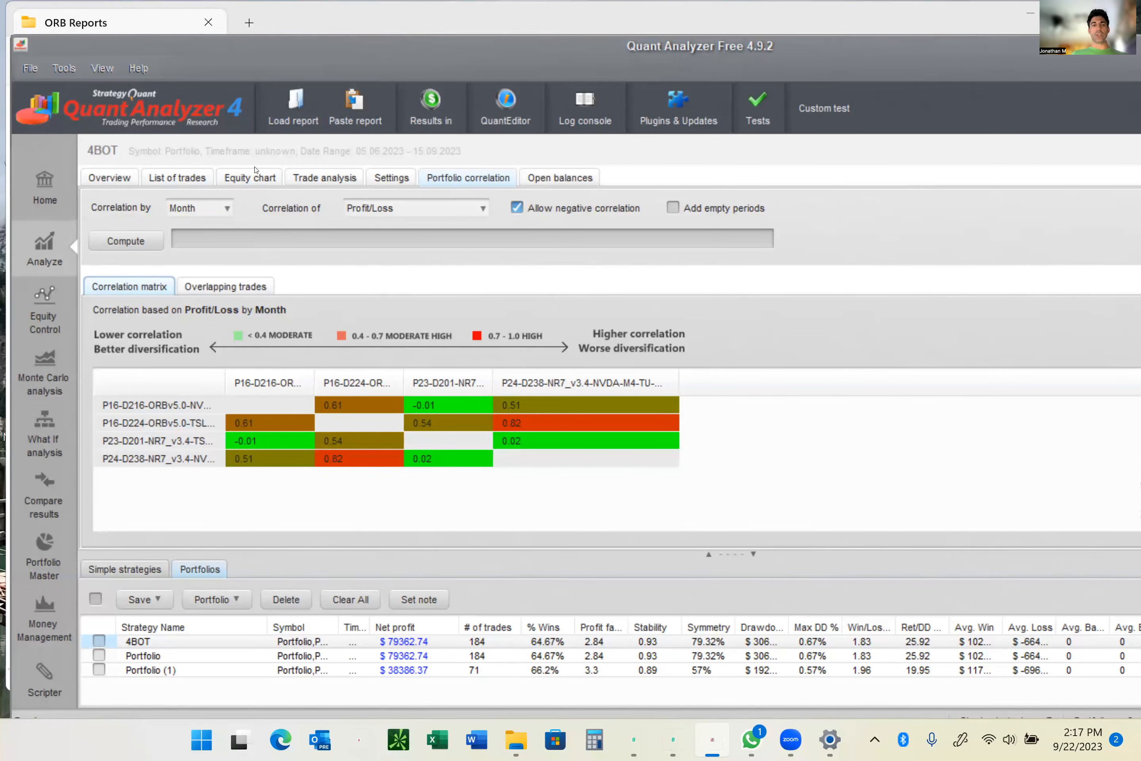
Review the 4BOT equity chart and overview statistics, and open its Equity Control analysis.
left_click(271, 177)
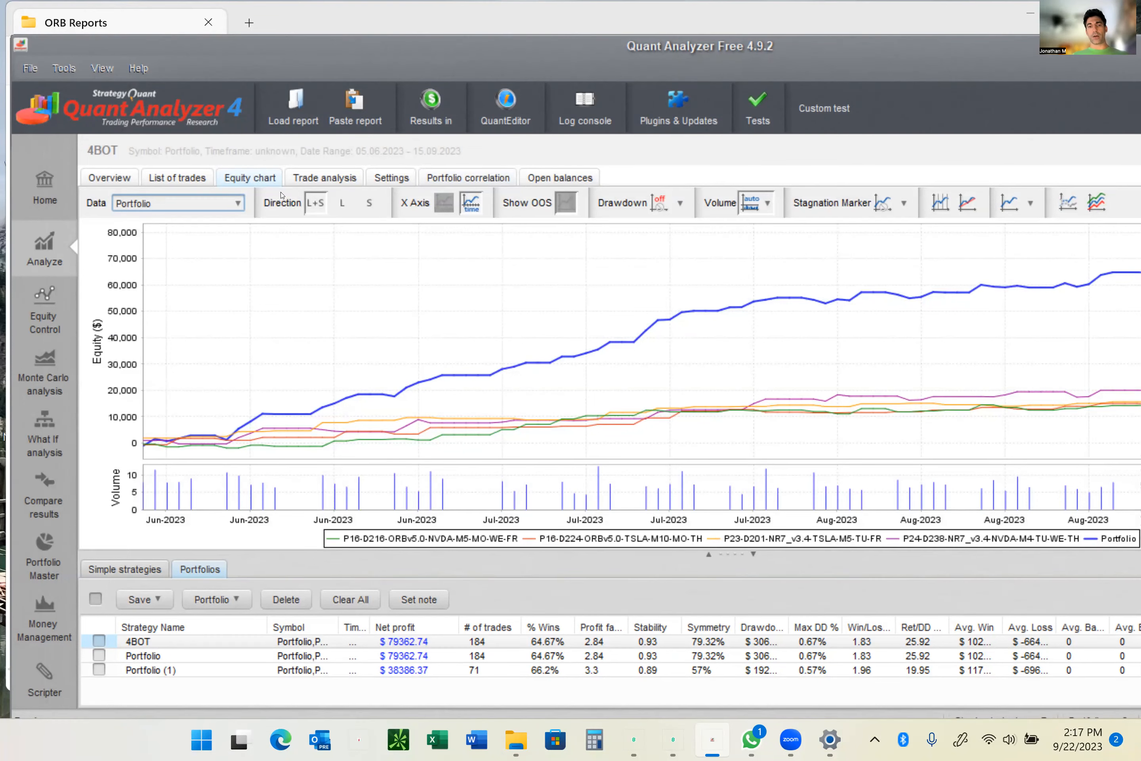
left_click(130, 176)
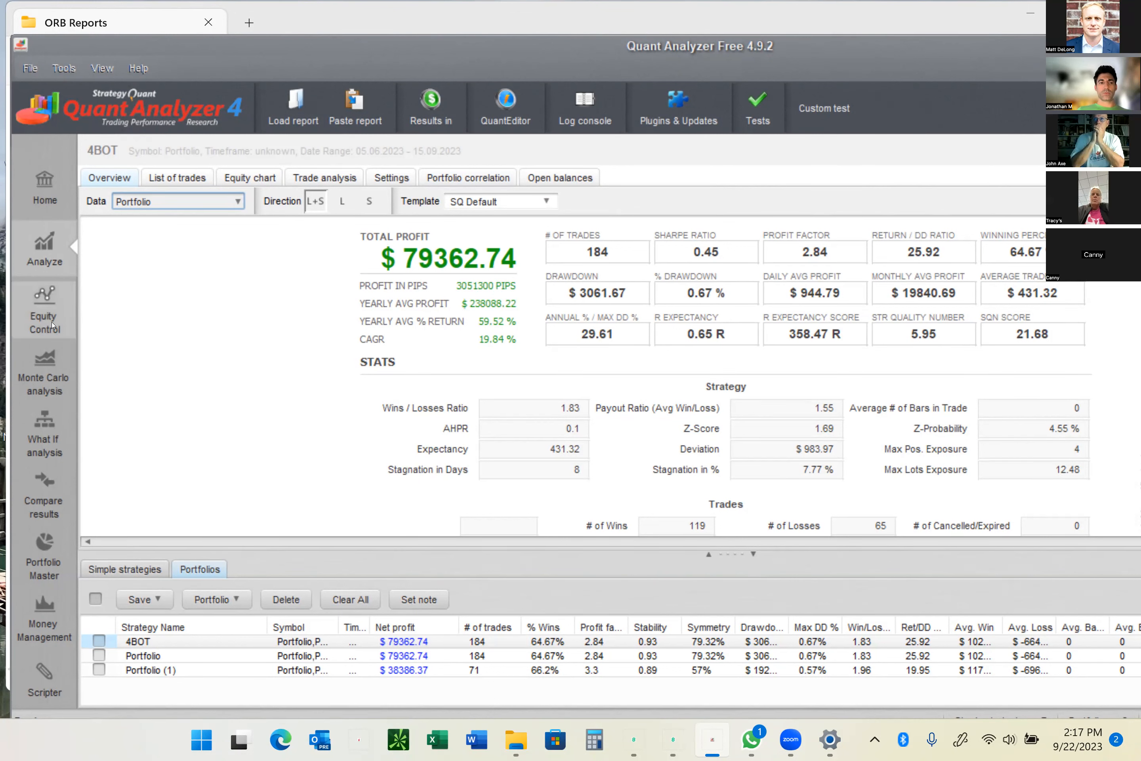
left_click(45, 305)
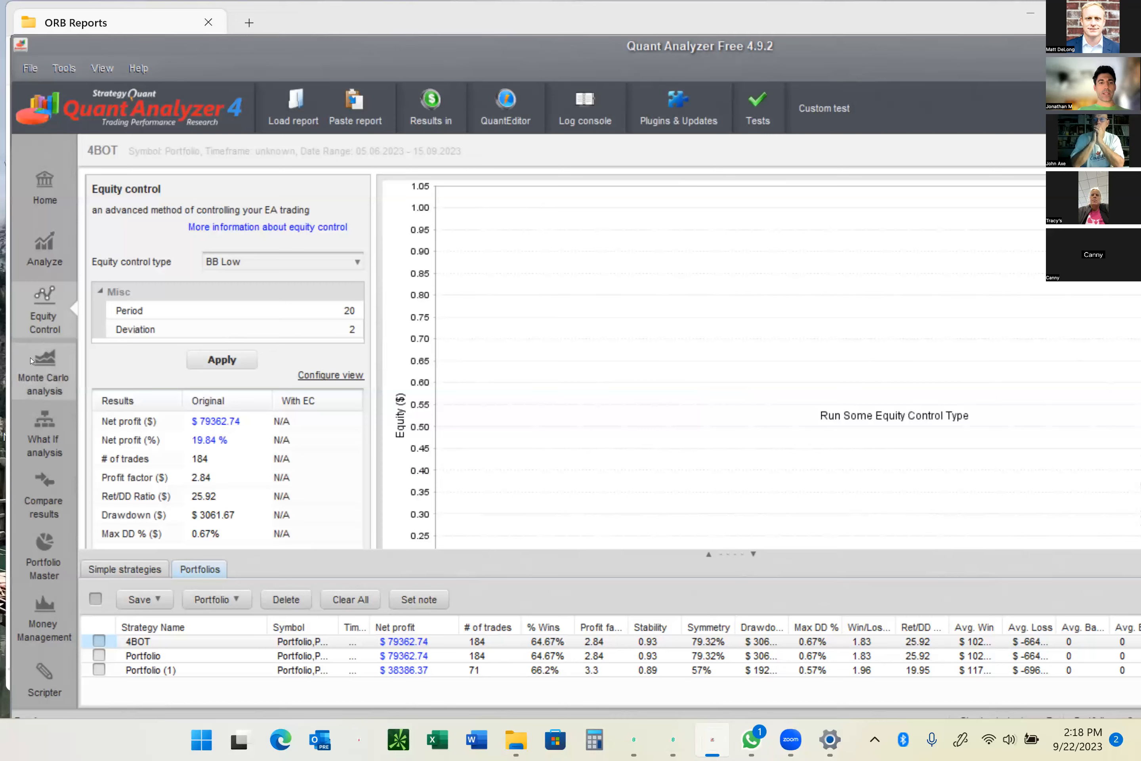
Run a Monte Carlo analysis of 4BOT with 100 simulations, Exact trade order randomization and 1% random trade skipping.
left_click(44, 372)
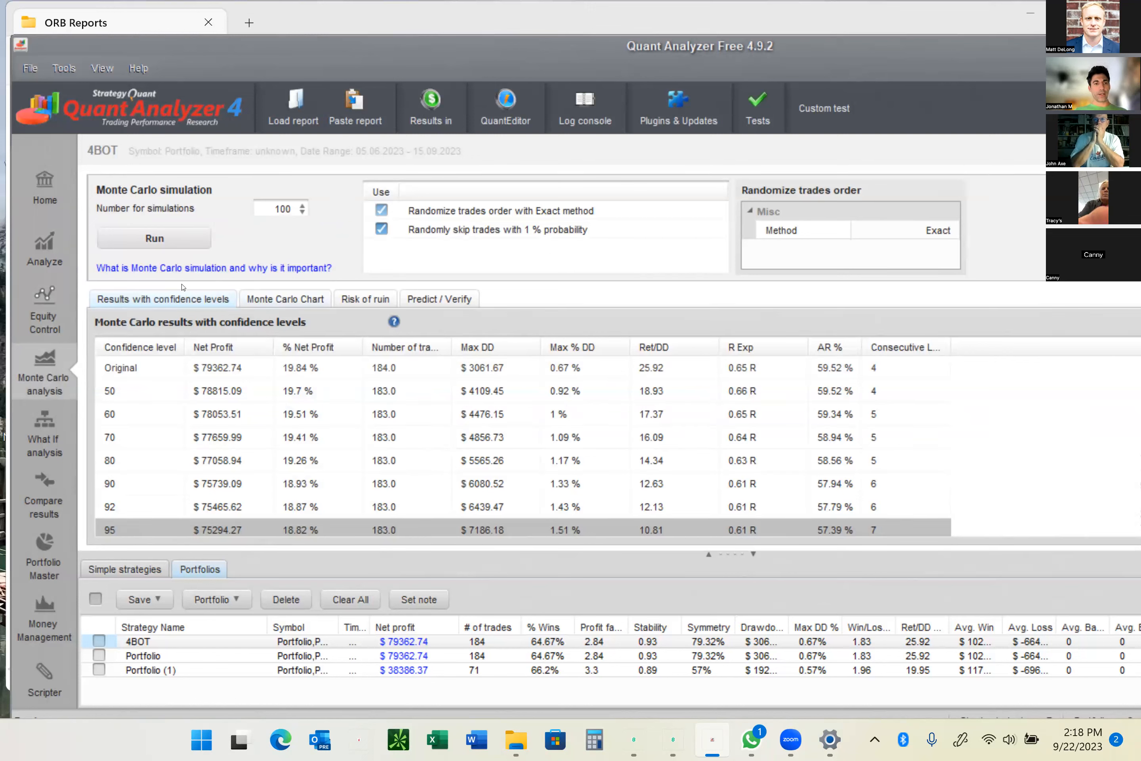
left_click(172, 642)
key("Down")
key("Down")
left_click(173, 642)
left_click(147, 238)
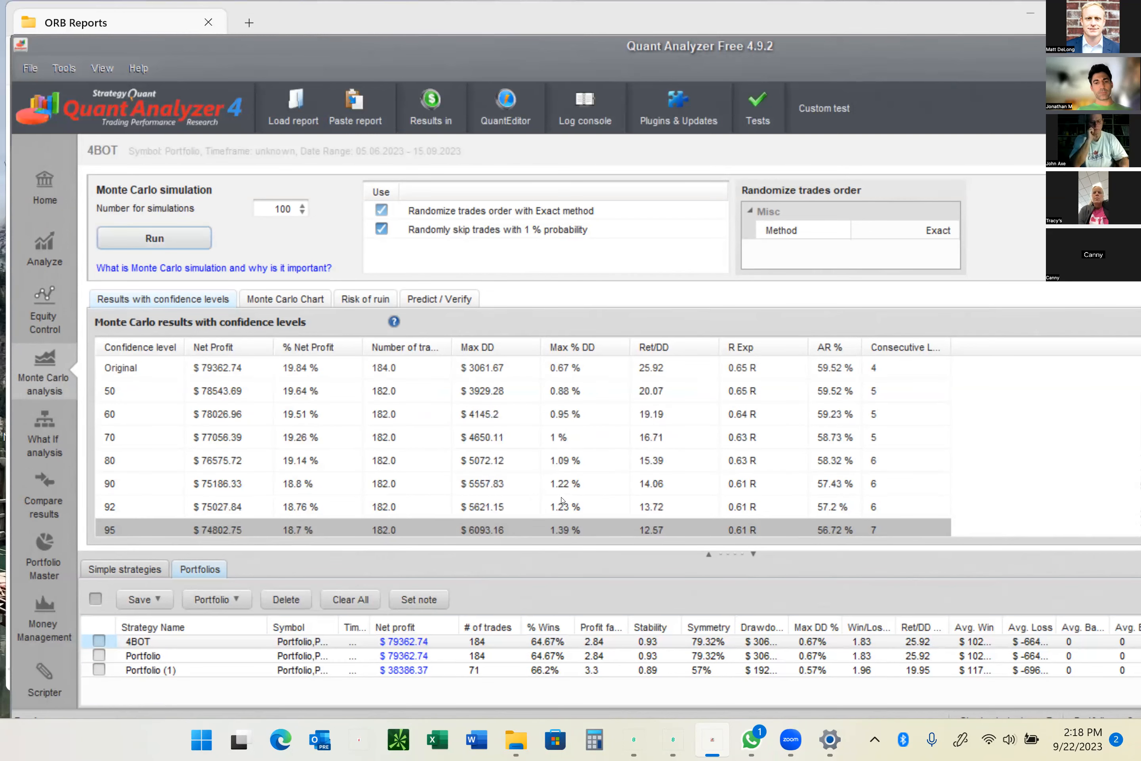
Examine the Monte Carlo maximum drawdown at the 80, 90 and 92 confidence levels.
left_click(496, 464)
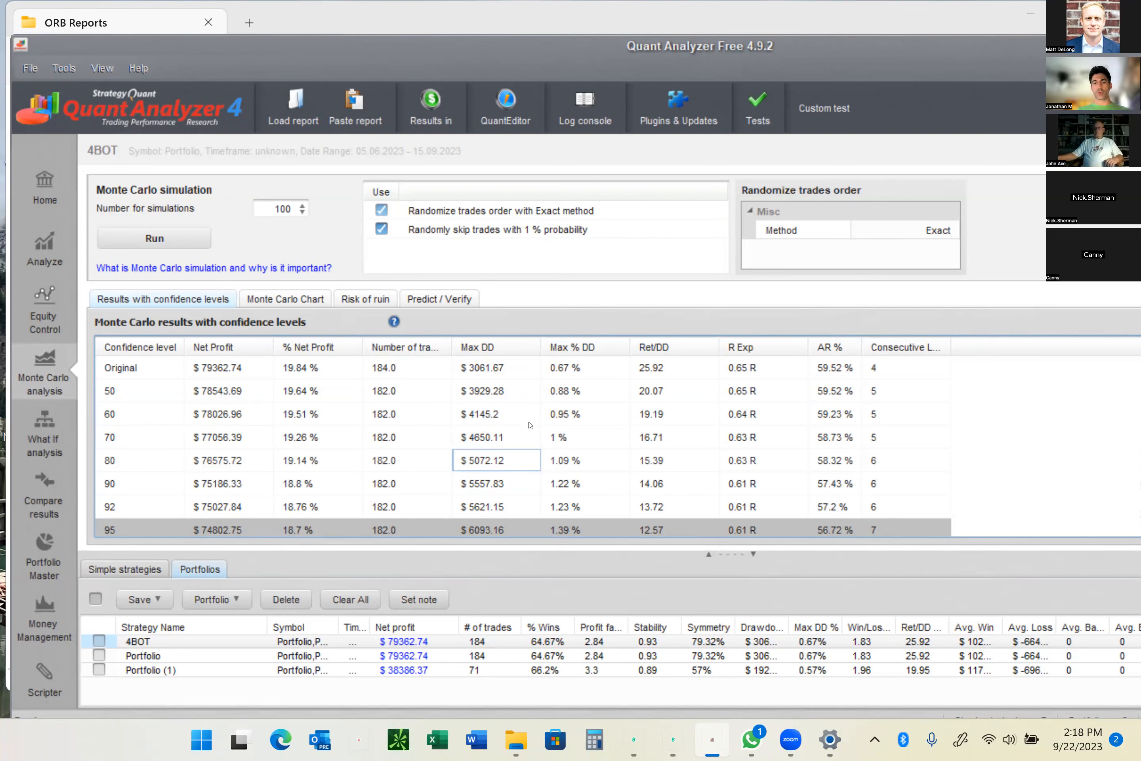
left_click(506, 489)
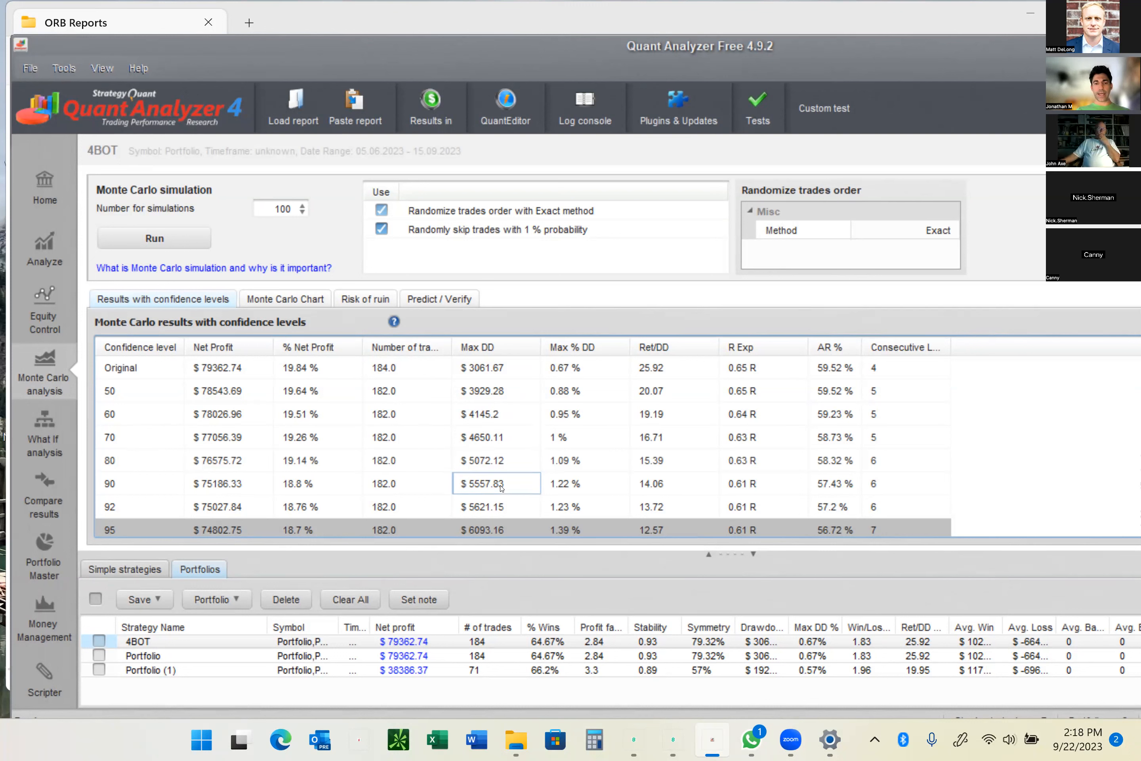
left_click(501, 513)
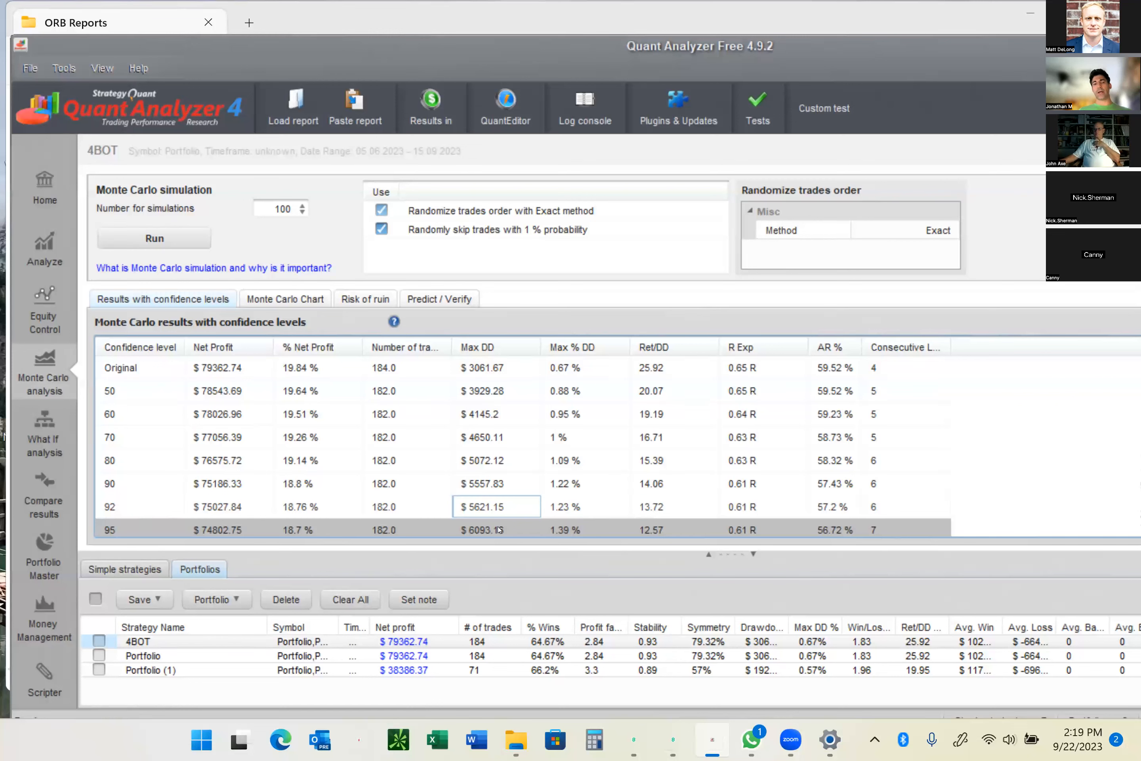
Run a Monte Carlo analysis of Portfolio (1) with 100 simulations, Exact order randomization and 1% trade skipping, and examine drawdown up to confidence level 100.
left_click(411, 670)
key("Down")
key("Down")
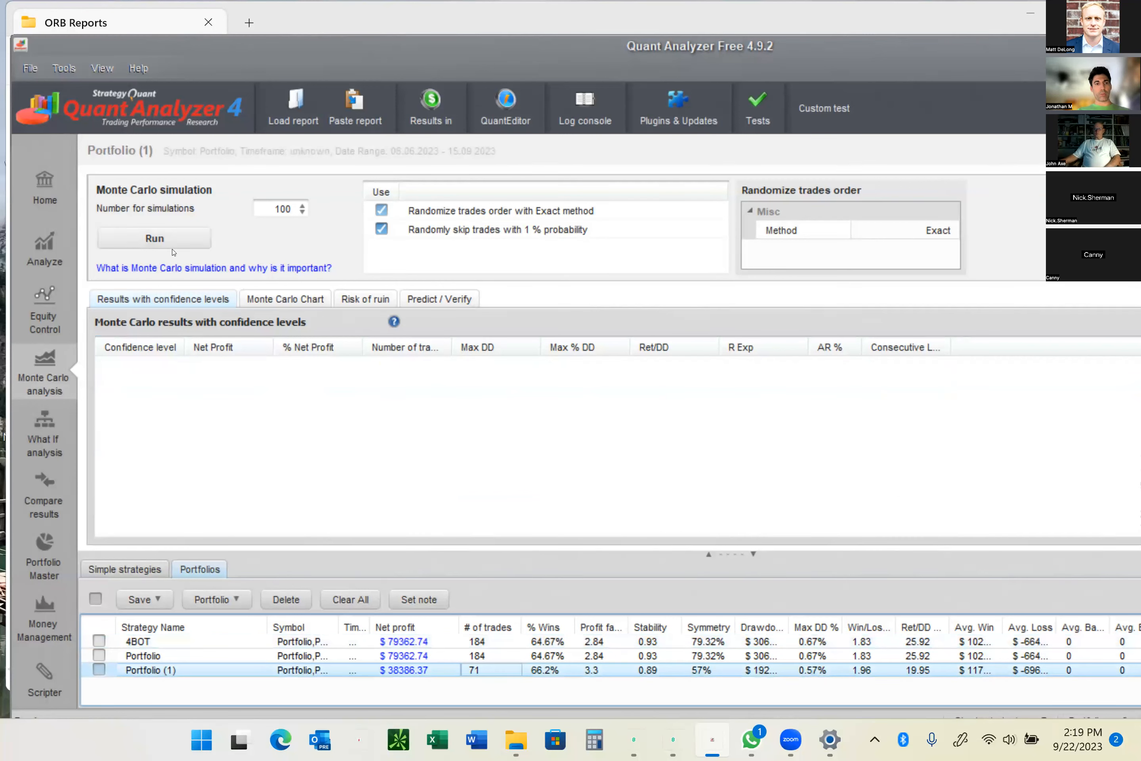
left_click(136, 570)
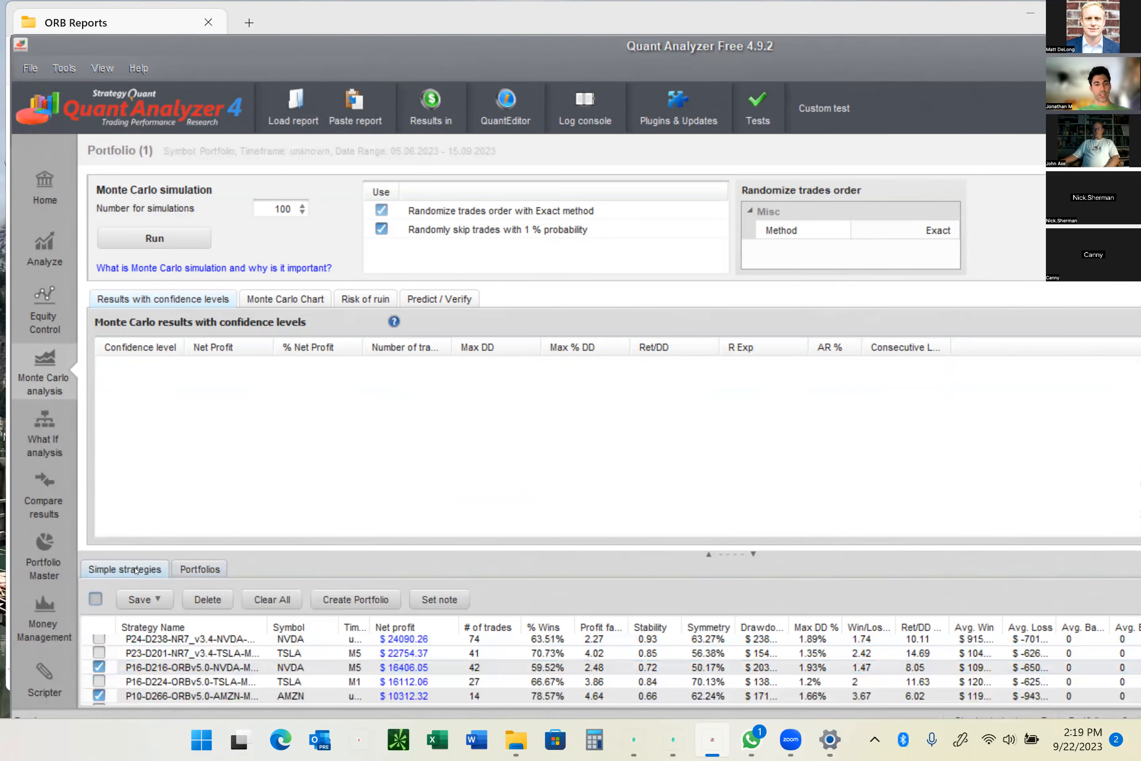
scroll(139, 638, "down", 1)
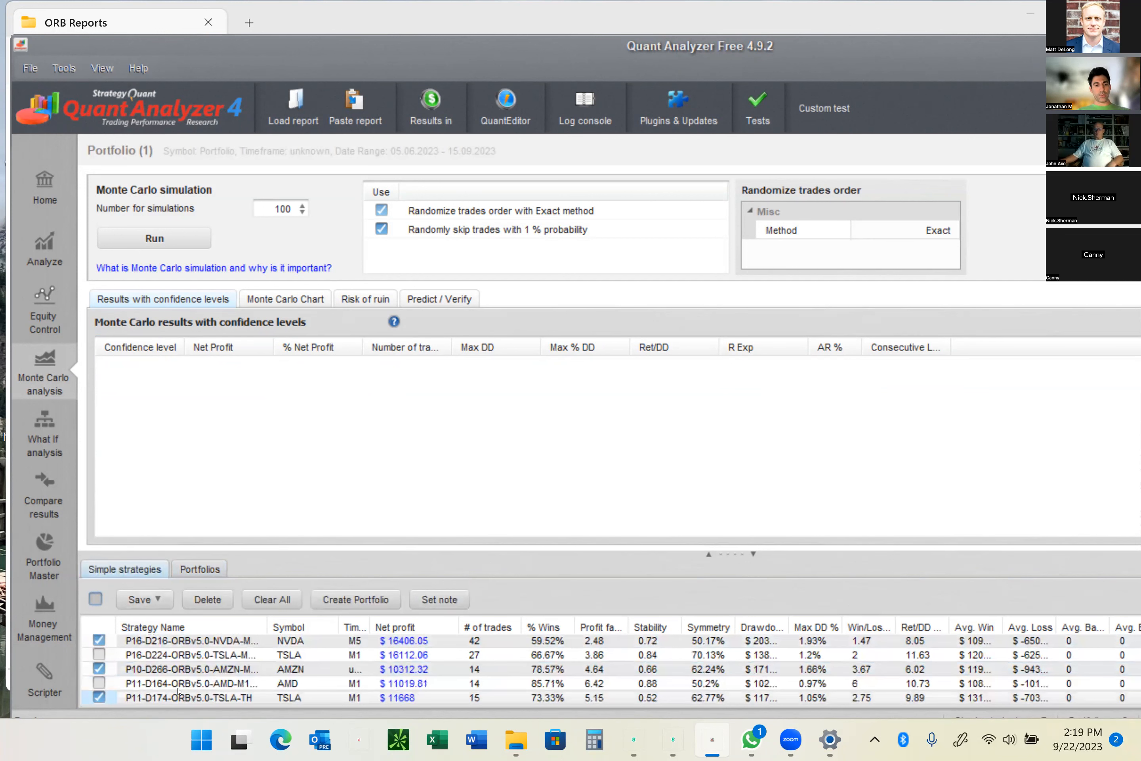
scroll(265, 656, "up", 1)
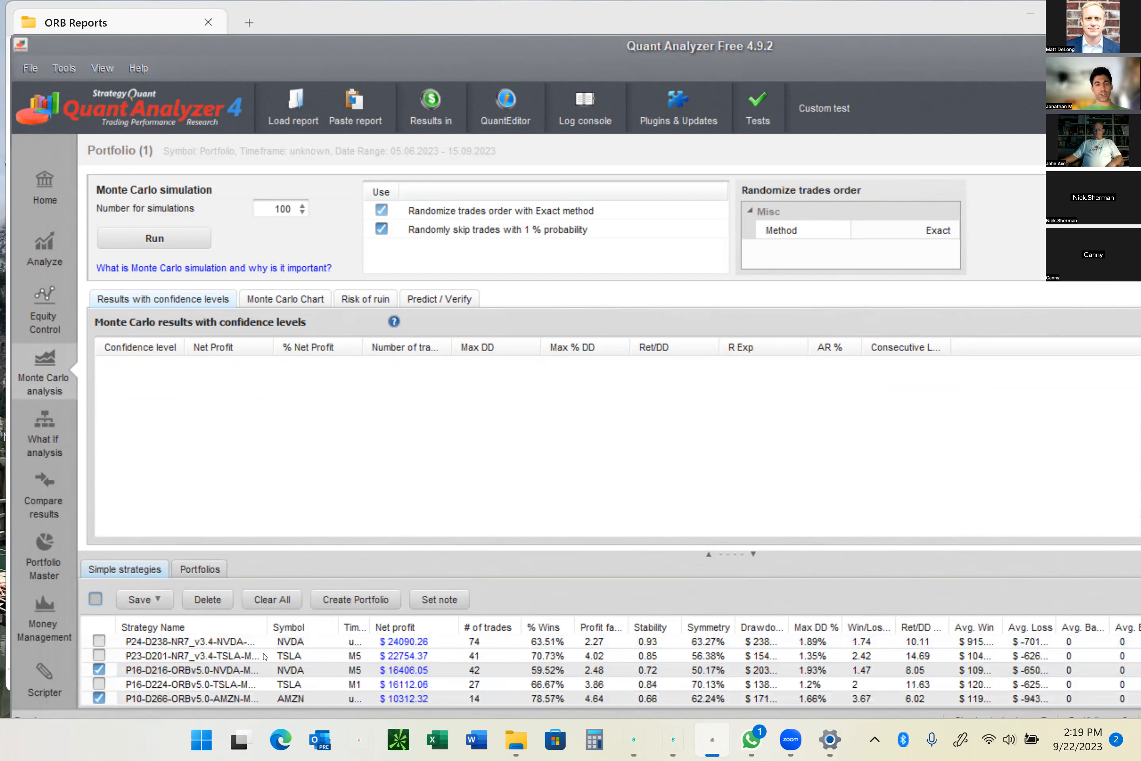
left_click(164, 238)
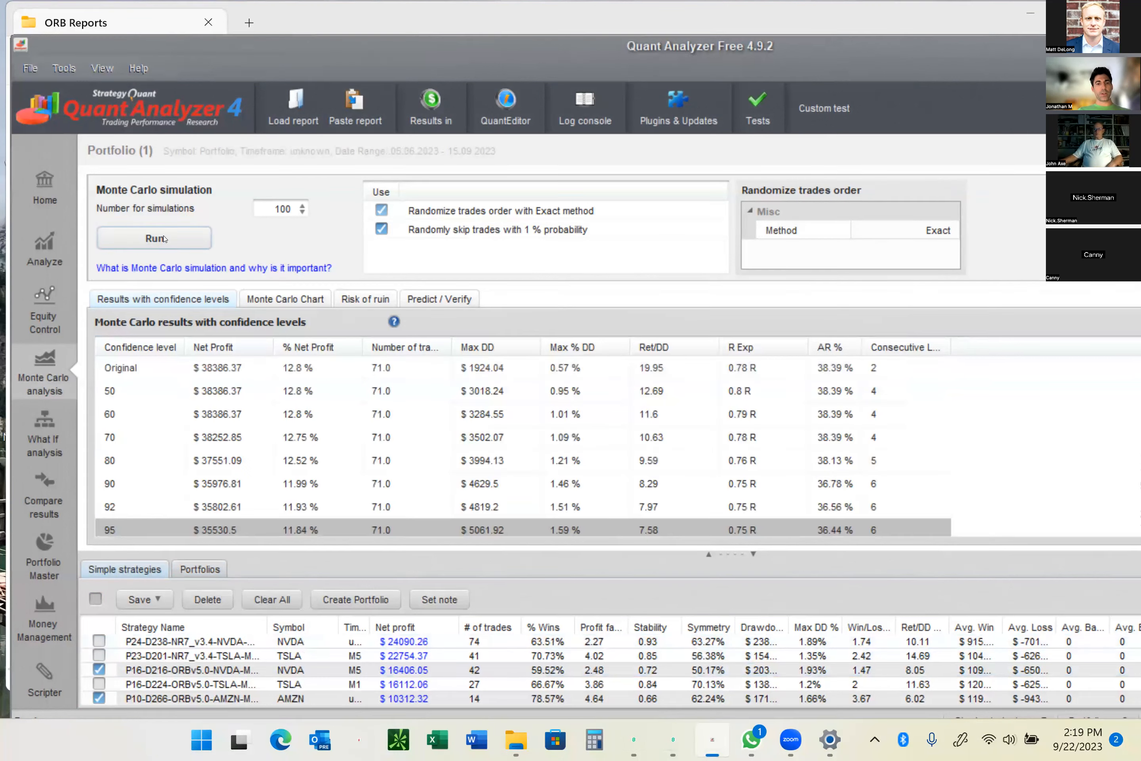
scroll(506, 481, "down", 1)
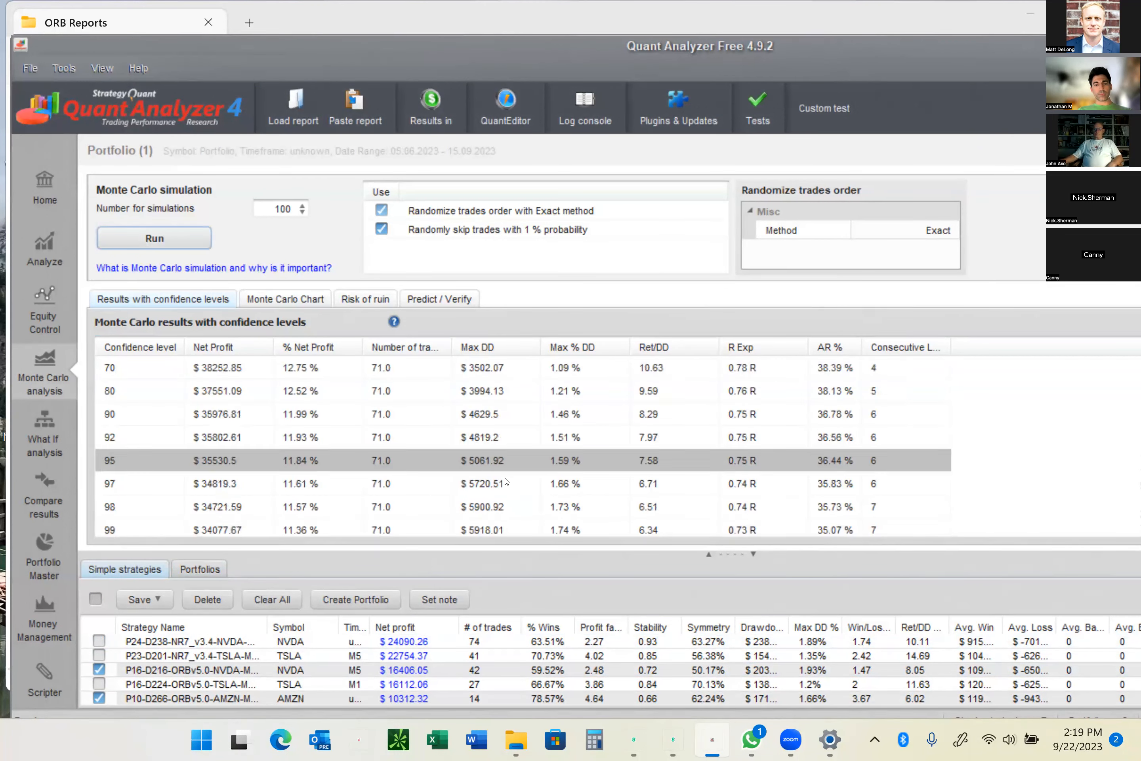
scroll(506, 481, "down", 1)
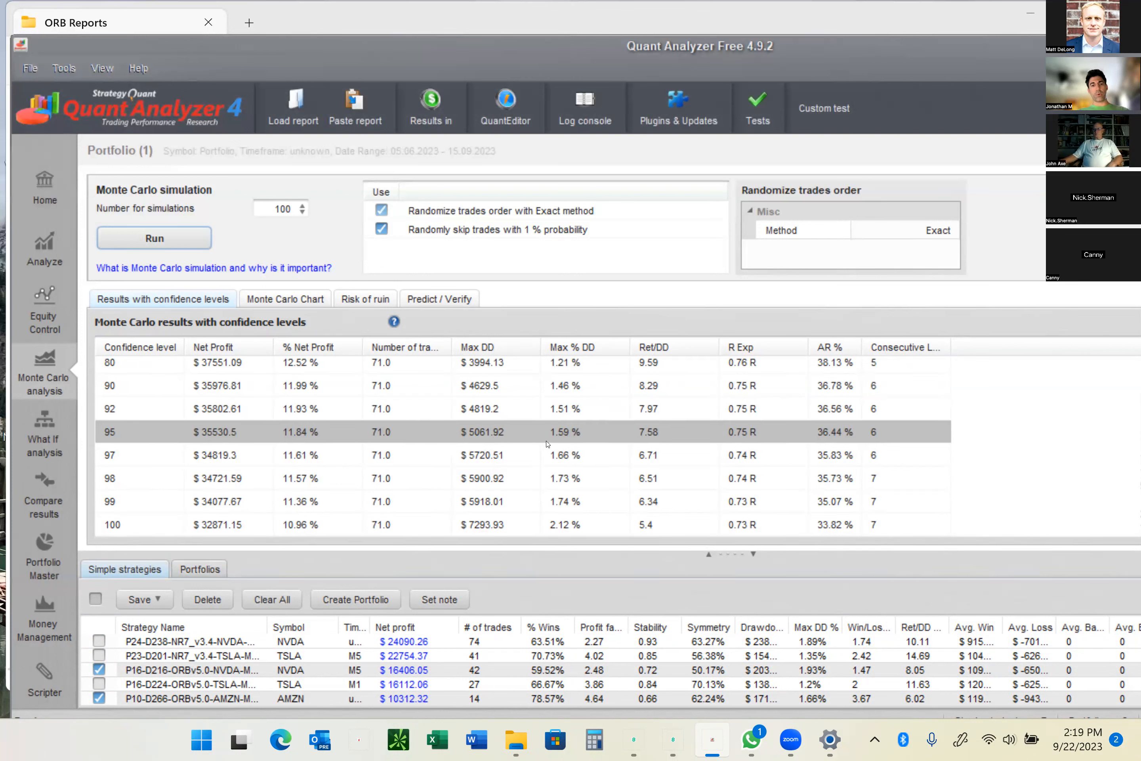
scroll(503, 445, "up", 1)
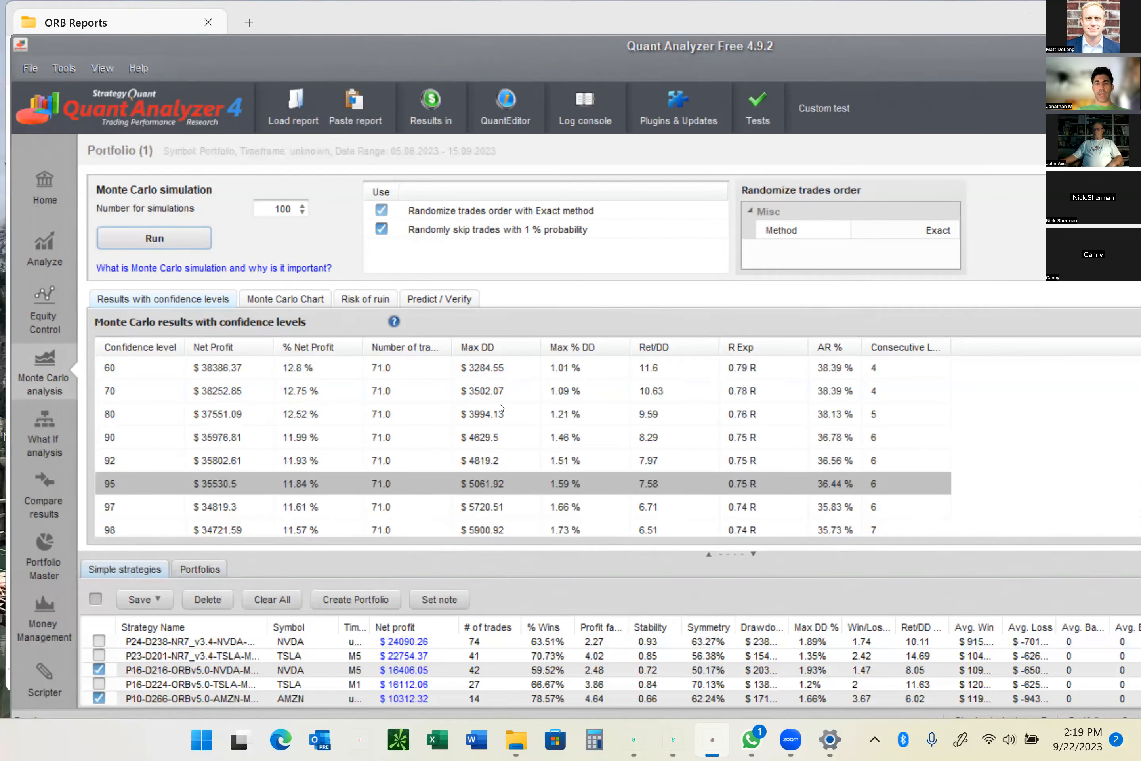
scroll(503, 408, "up", 1)
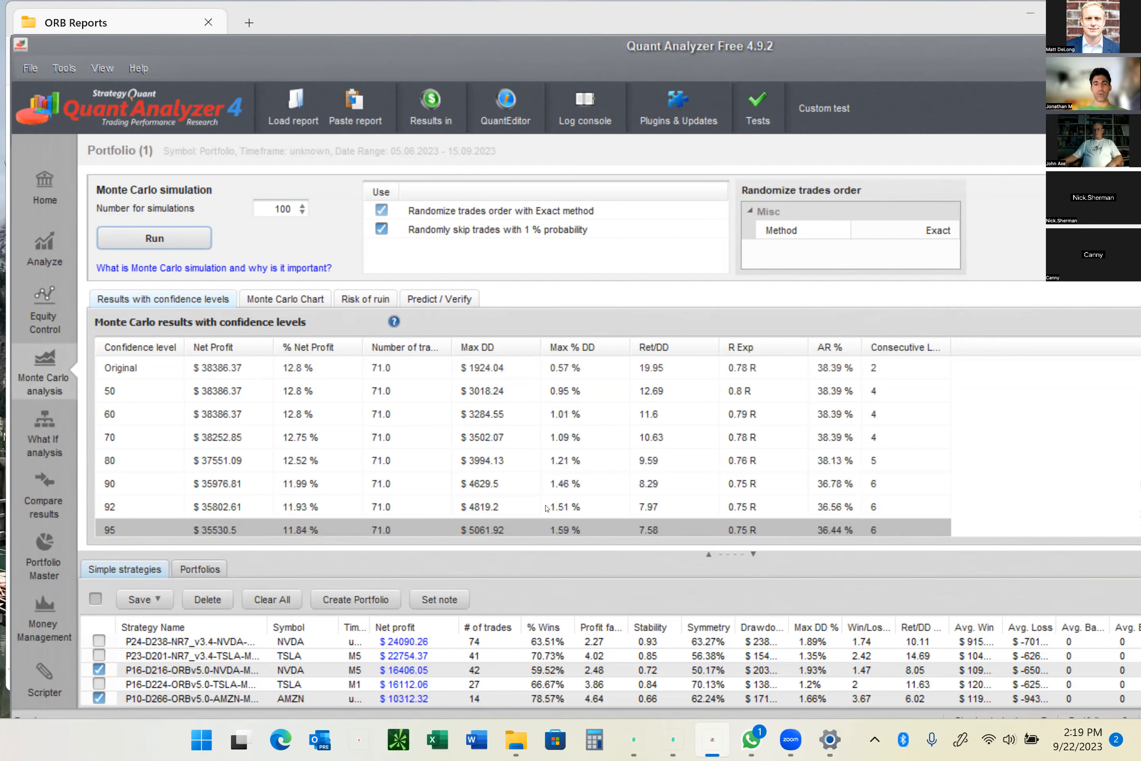
Create a What If alternative of Portfolio (1) with all days, hours and months enabled, and select it among the simple strategies.
left_click(40, 426)
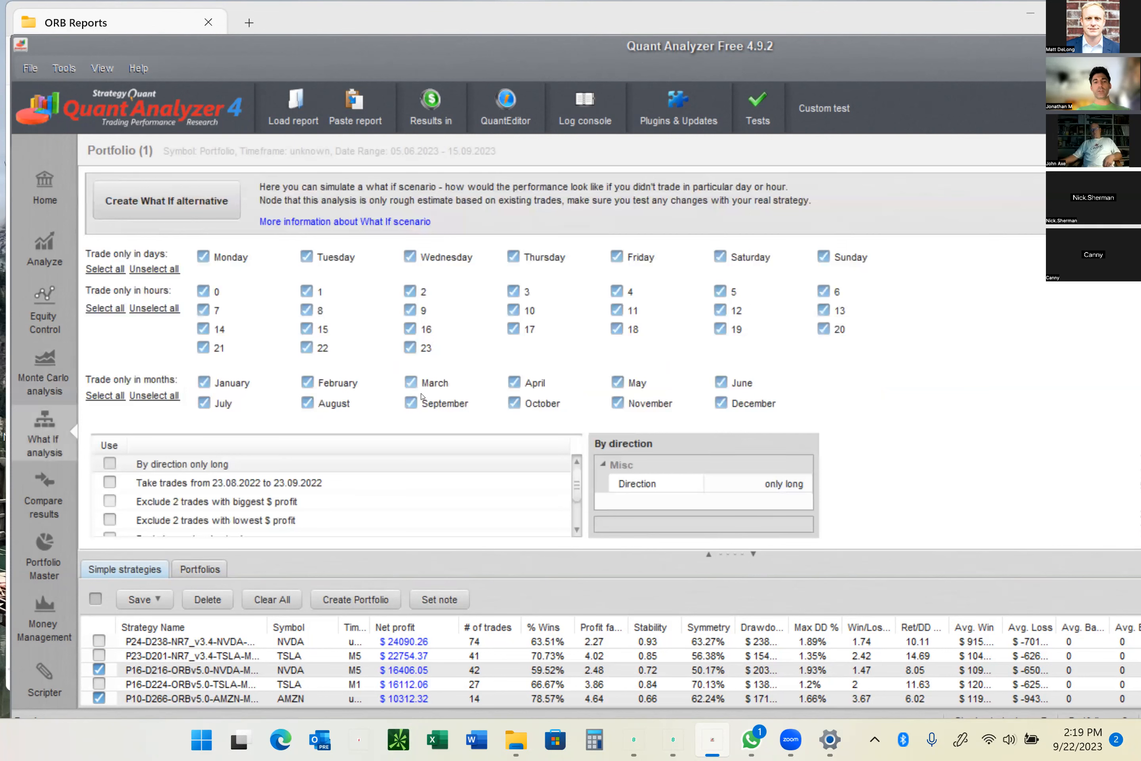
left_click(164, 199)
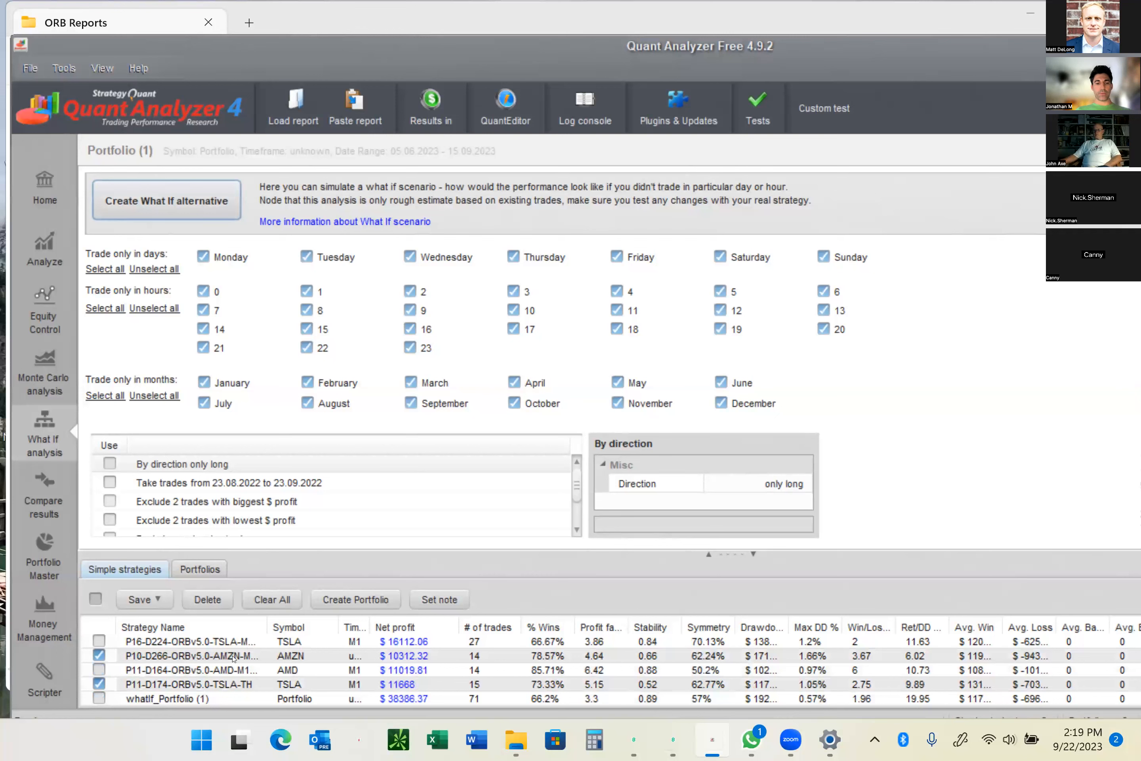
left_click(156, 701)
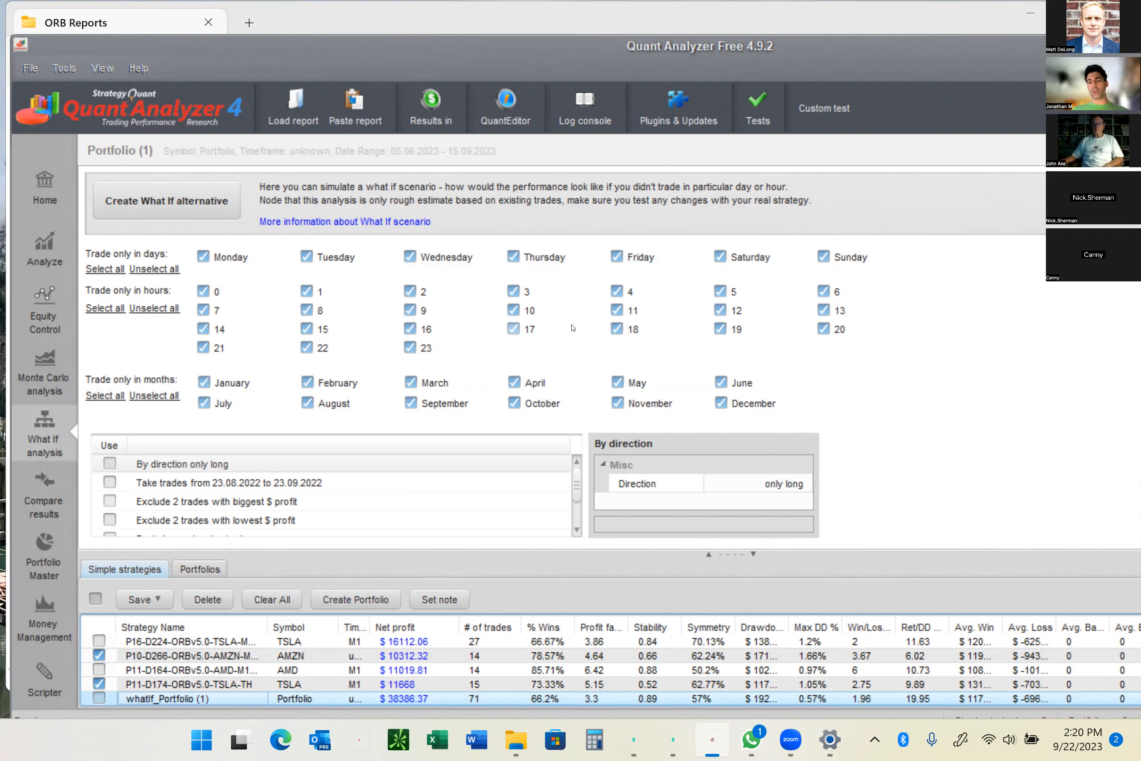
Look over the backtest/live results comparison and the Portfolio Master automatic builder settings, and list the saved portfolios.
left_click(37, 500)
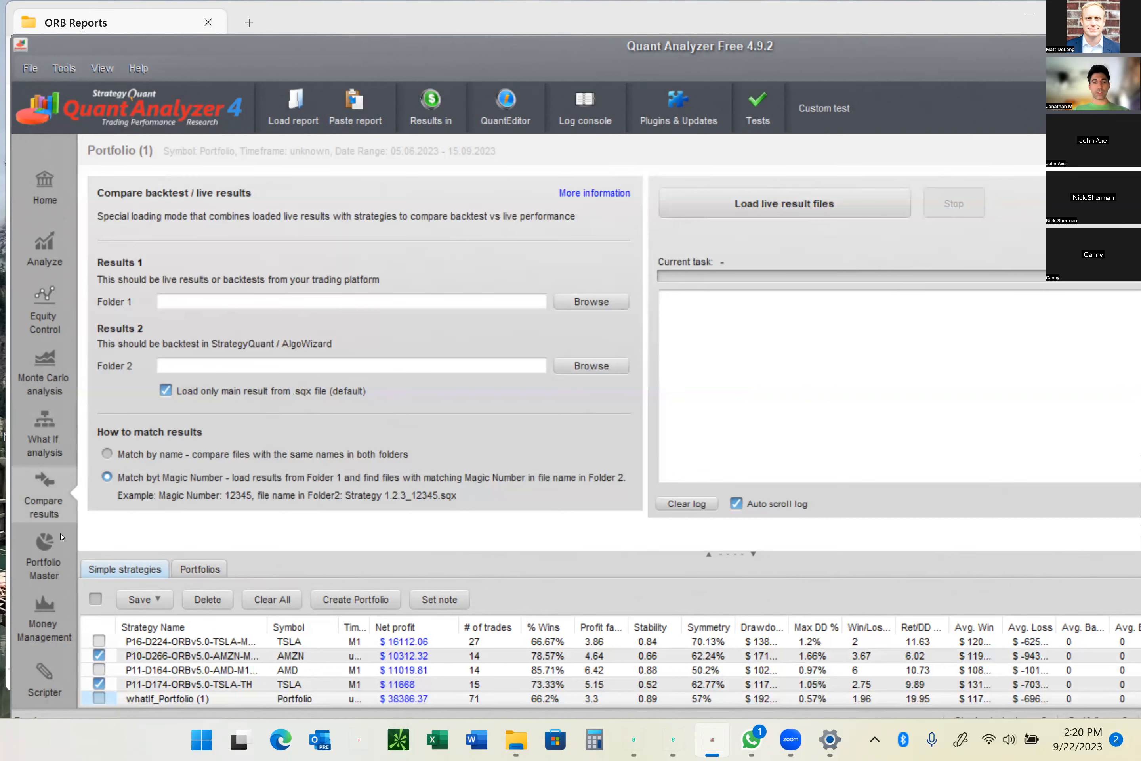
left_click(45, 549)
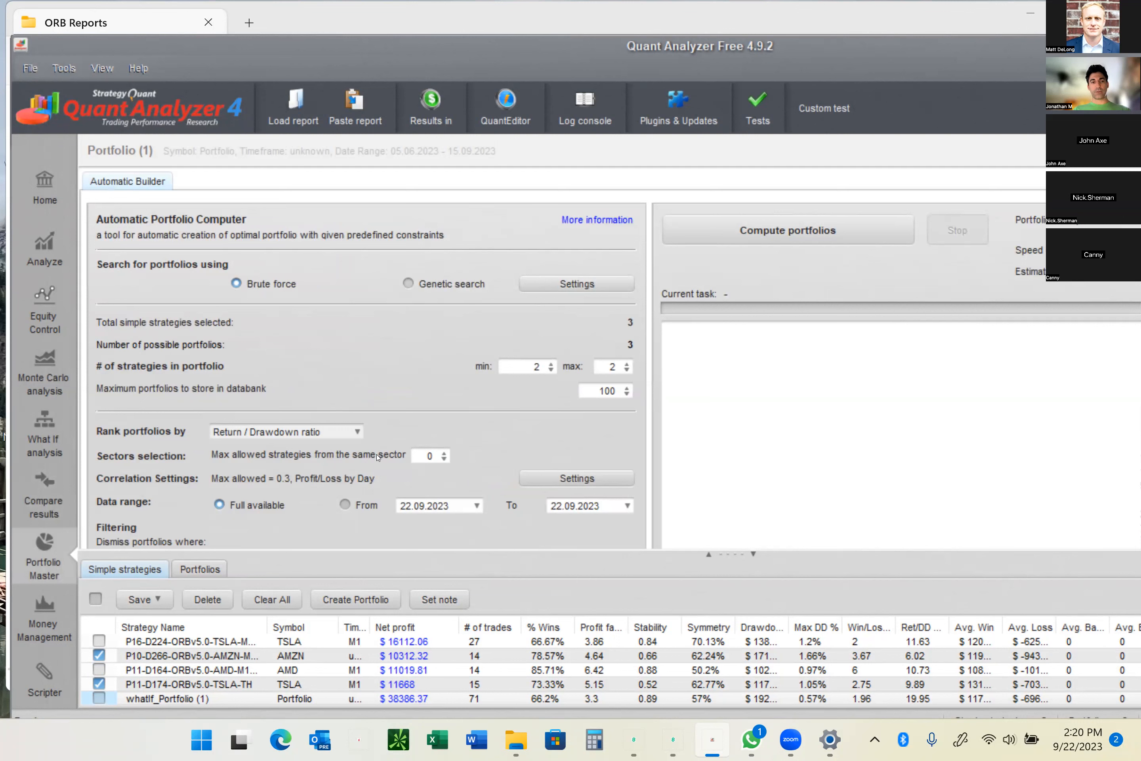
left_click(187, 570)
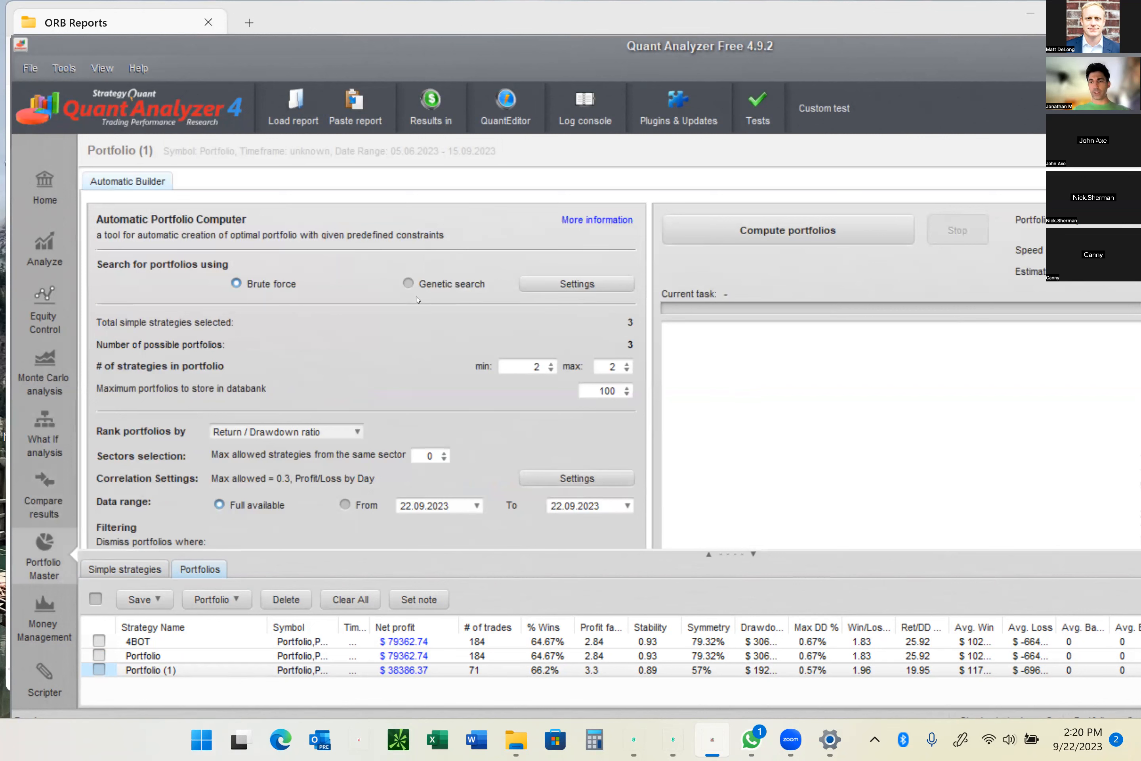
Run a money management simulation of Portfolio (1) with 30,000 initial capital and 2 trade size decimals, and inspect the resulting equity curves.
left_click(62, 628)
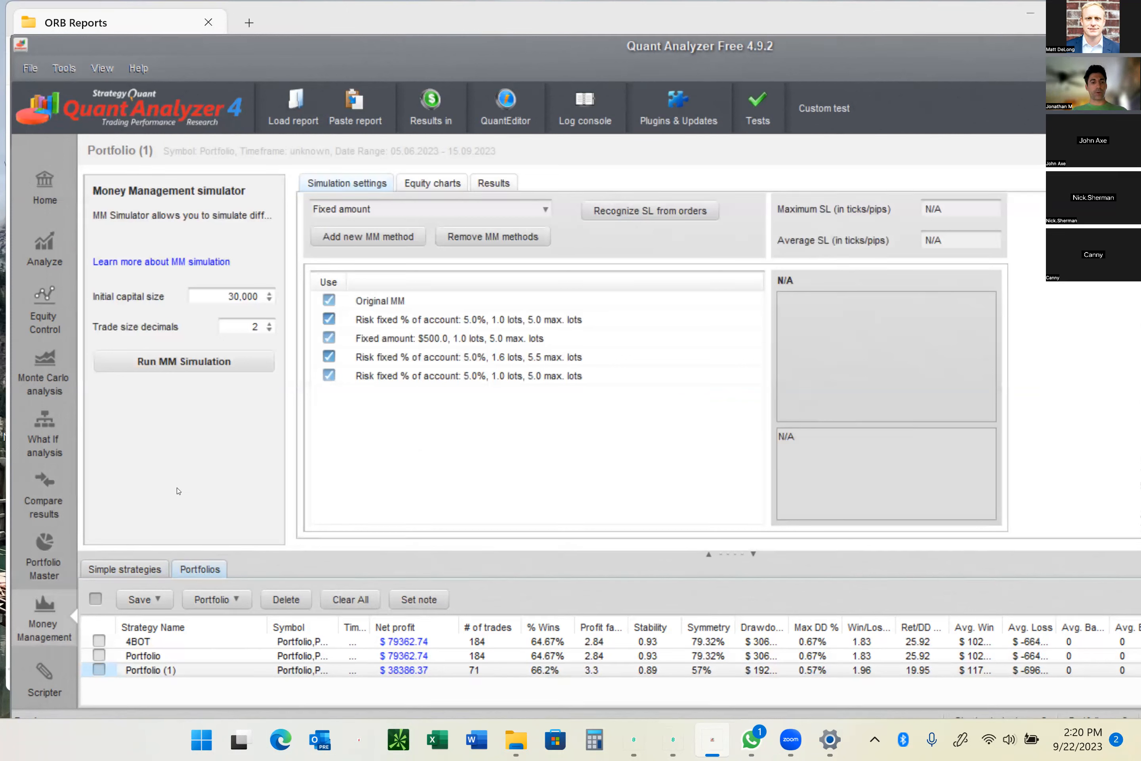
left_click(234, 360)
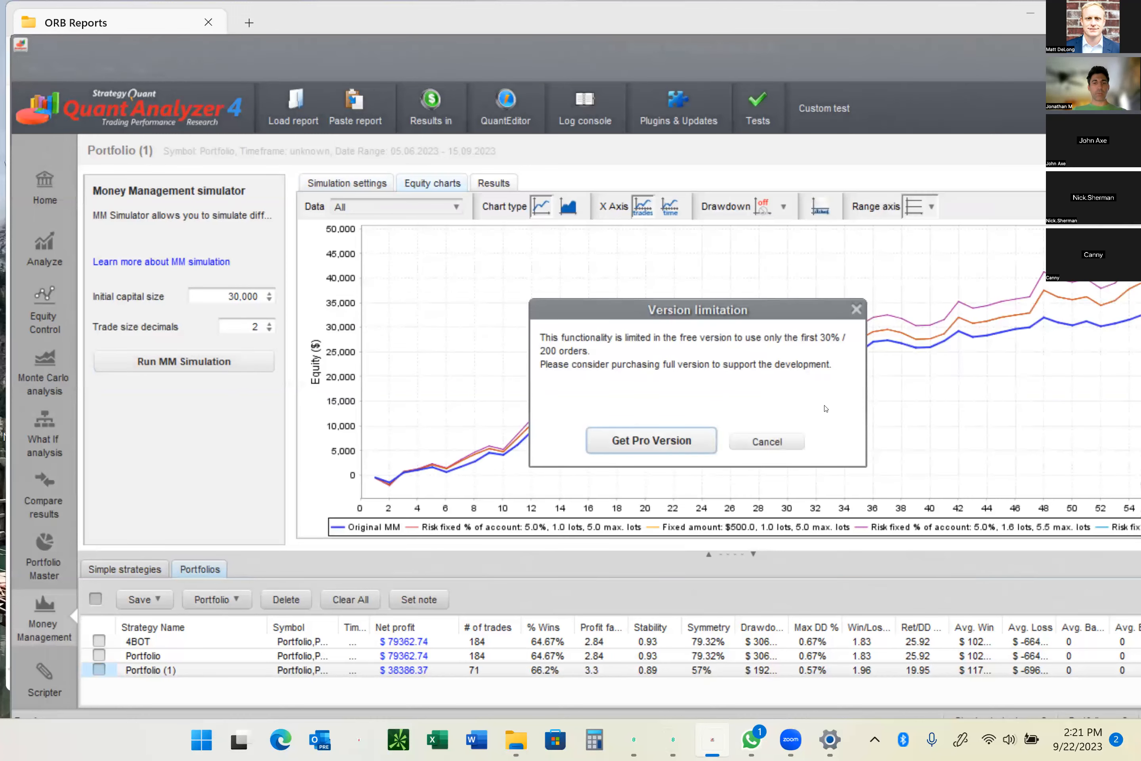
left_click(766, 440)
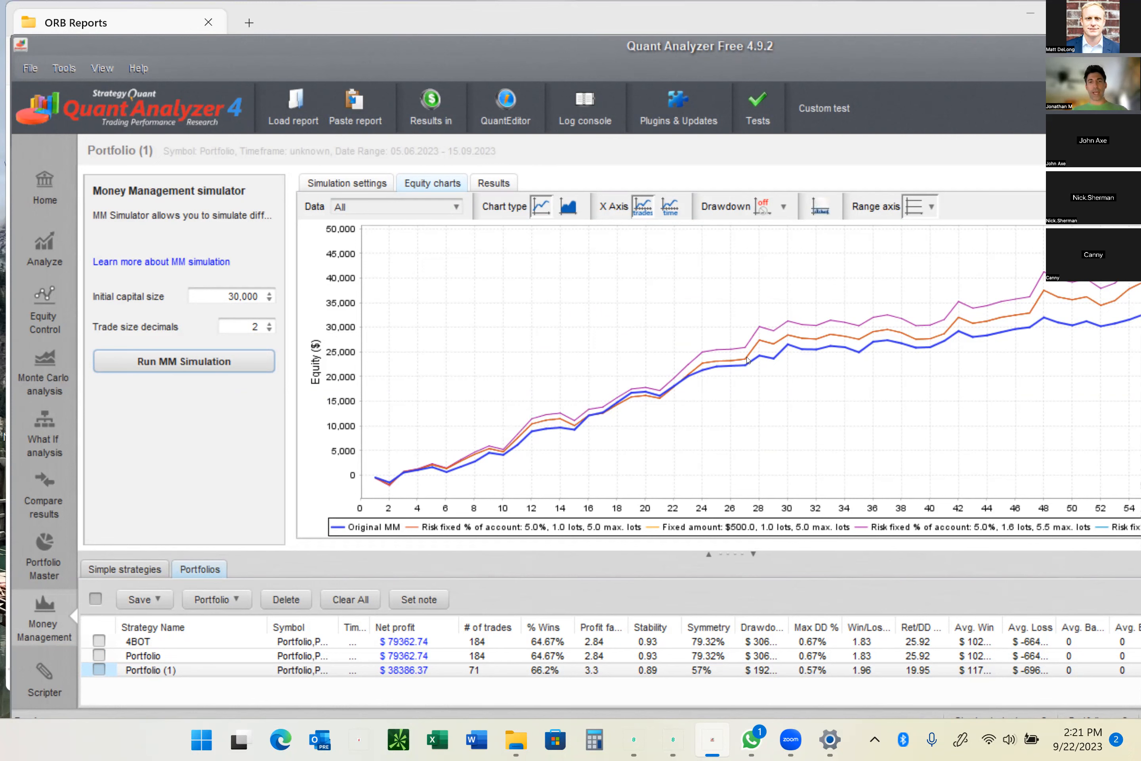
mouse_move(747, 360)
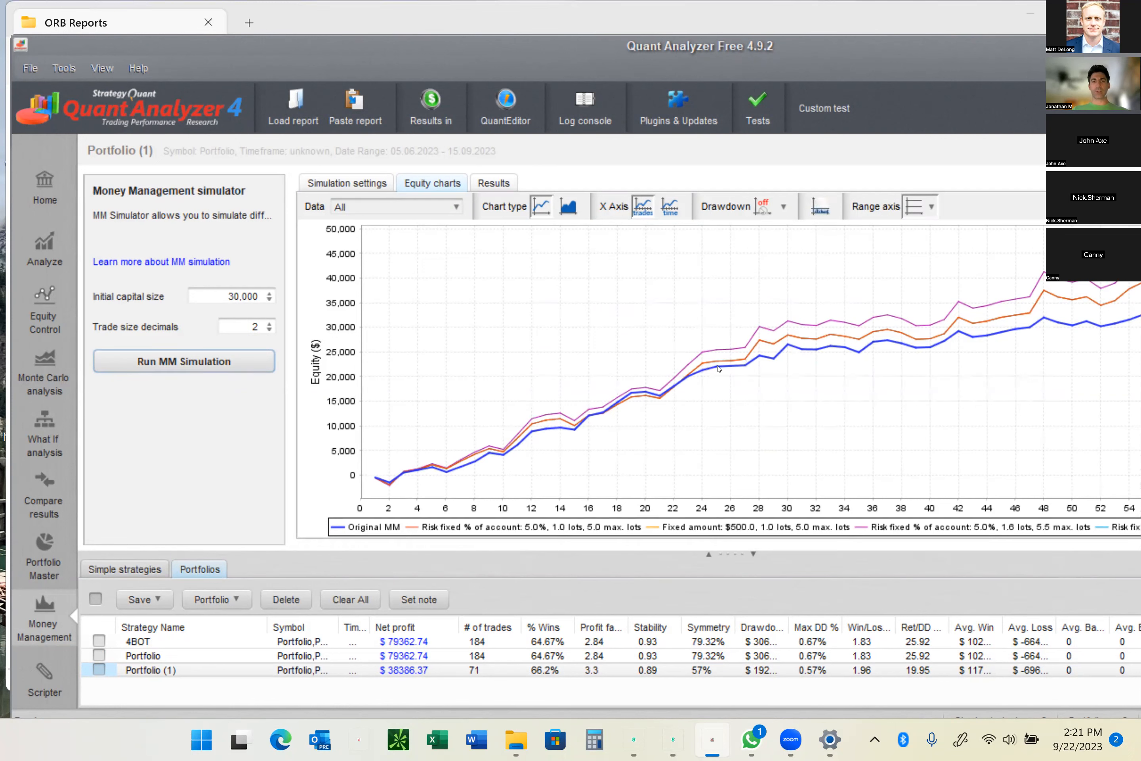
mouse_move(705, 364)
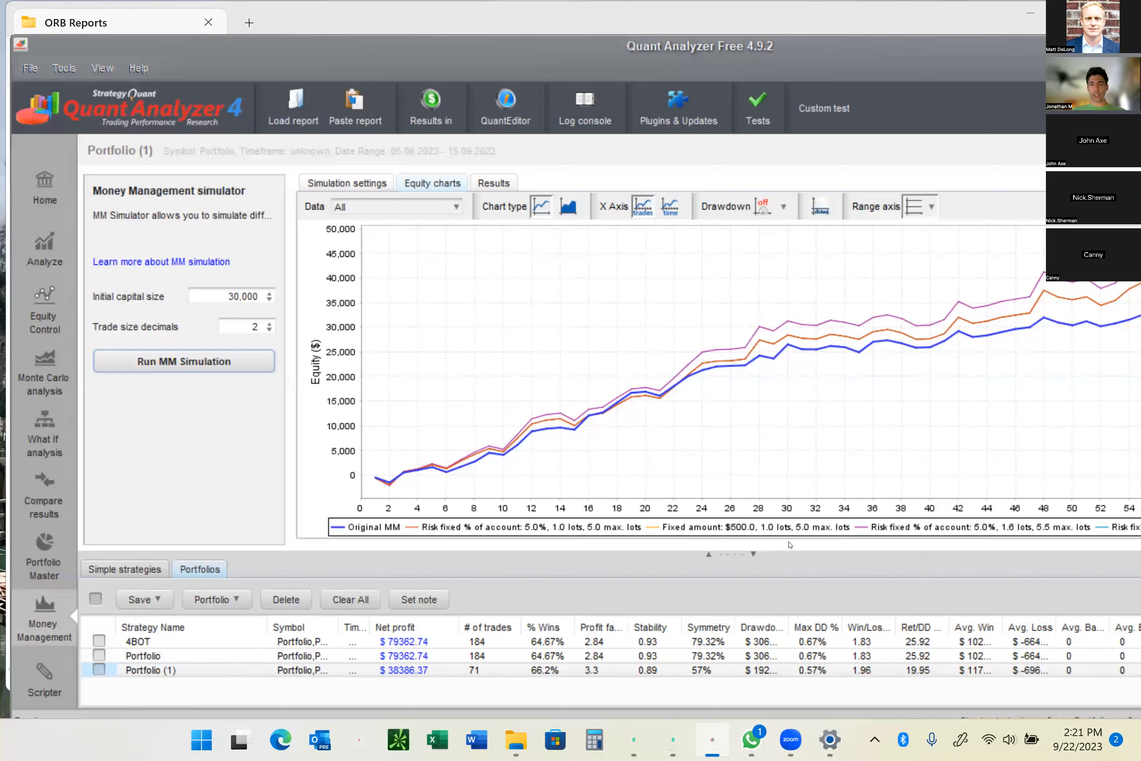
Recognize the stop losses from Portfolio (1)'s orders, and review the money management equity charts and results table.
left_click(358, 181)
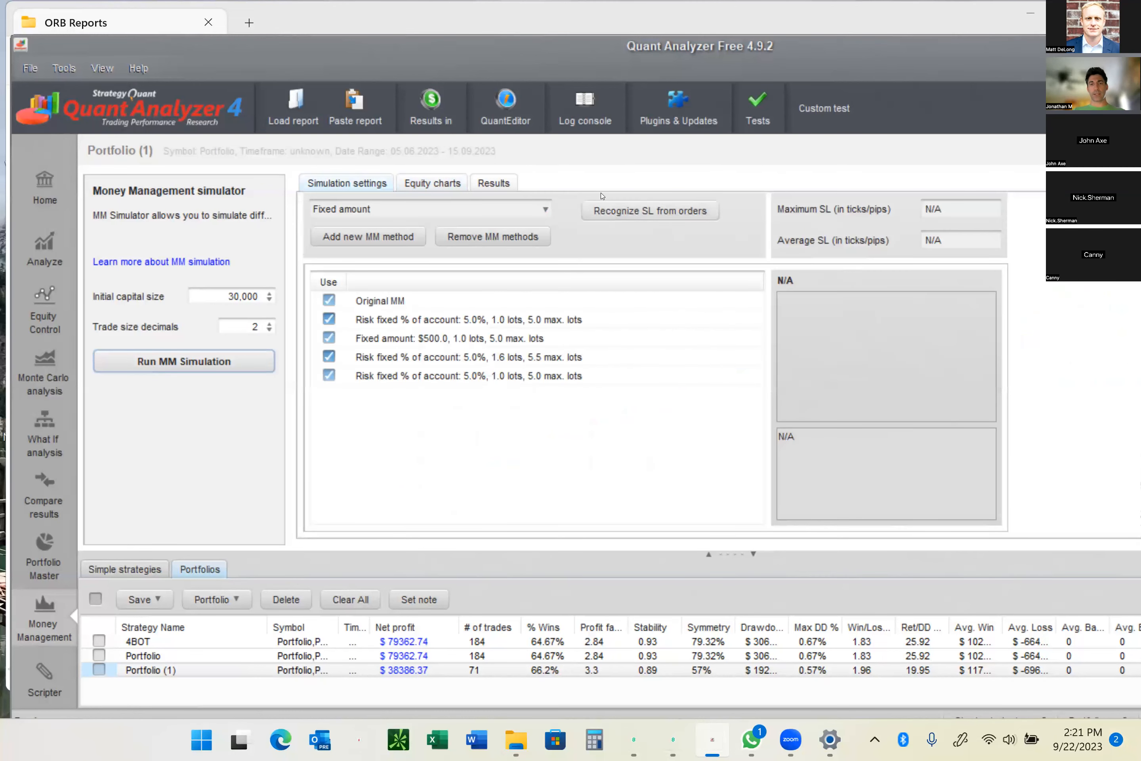
left_click(618, 212)
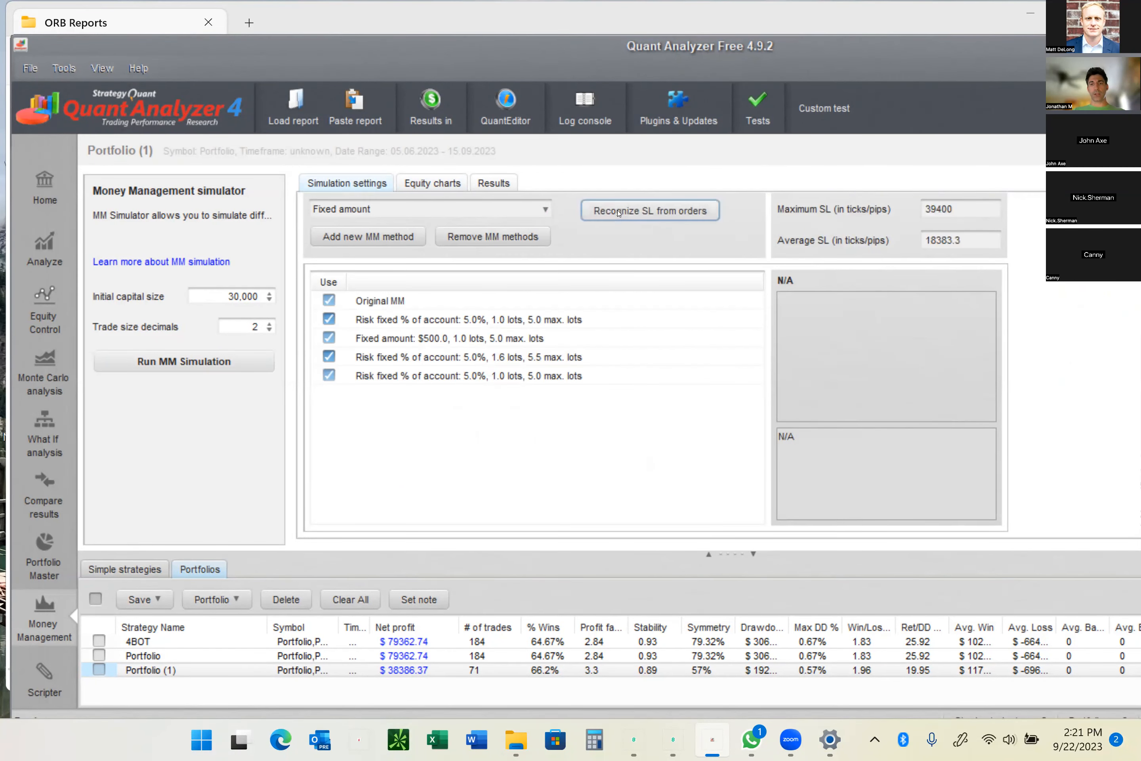
left_click(413, 183)
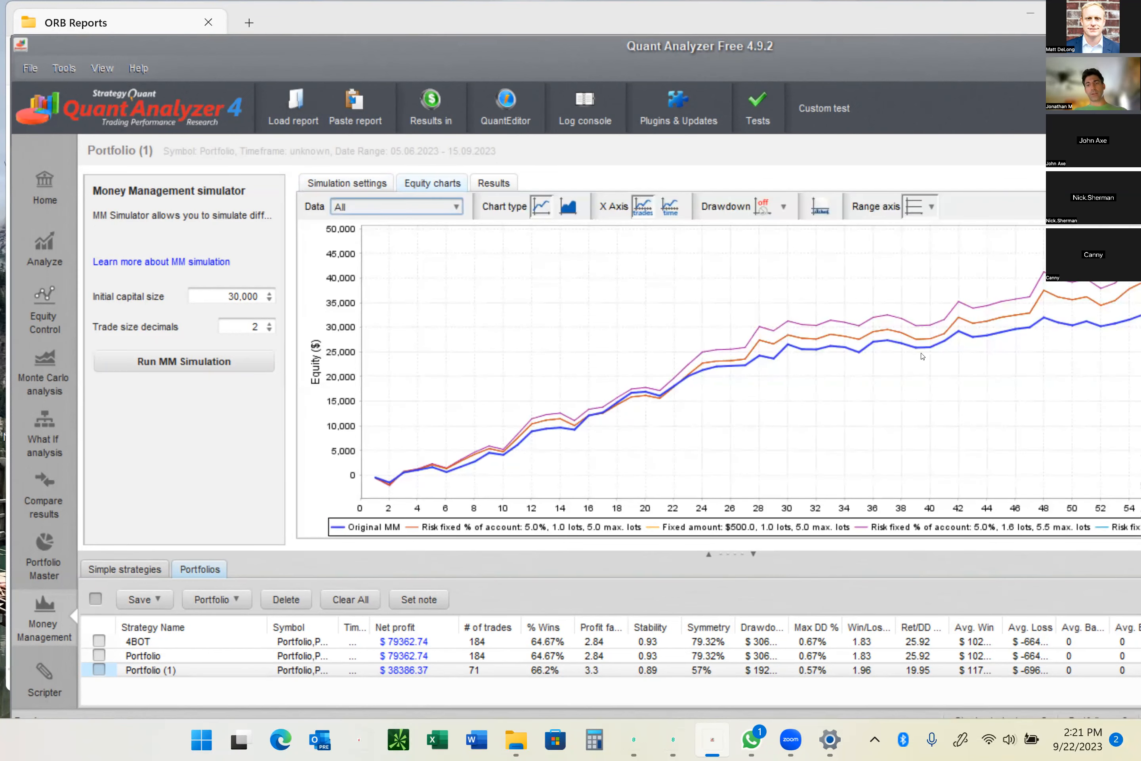
left_click(501, 183)
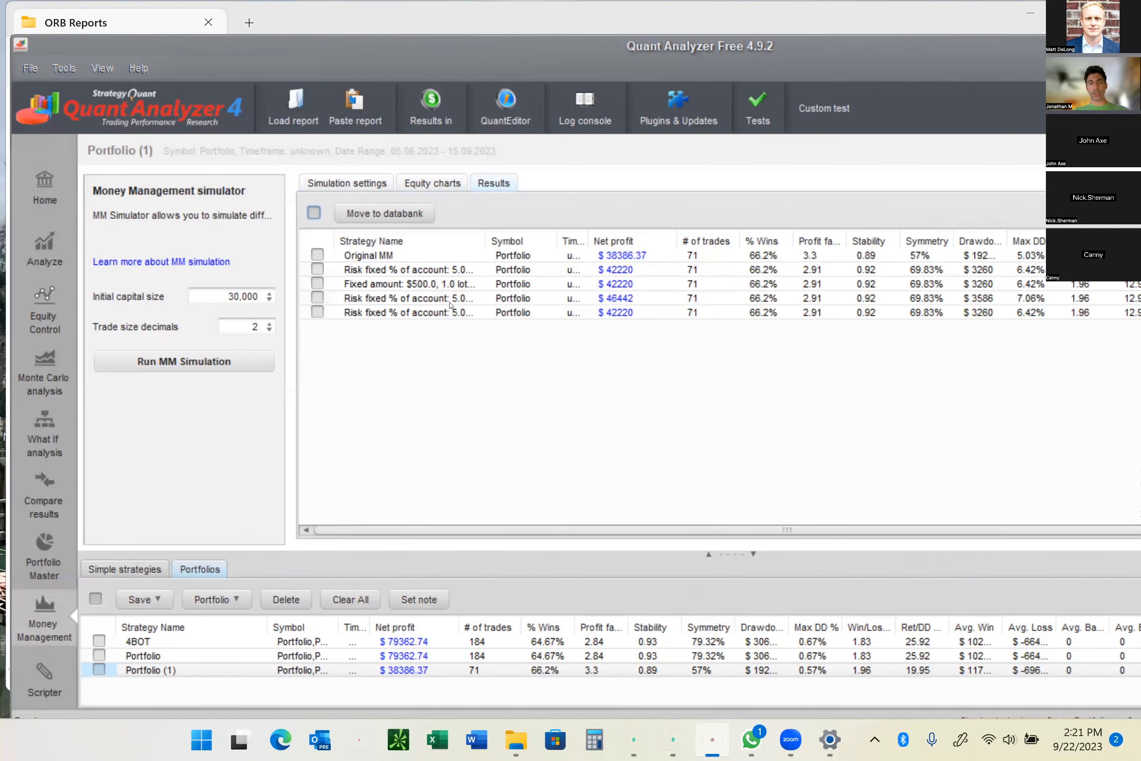
Go back through the analysis tools to Portfolio (1)'s Monte Carlo results and examine the maximum drawdown at confidence level 90.
left_click(52, 556)
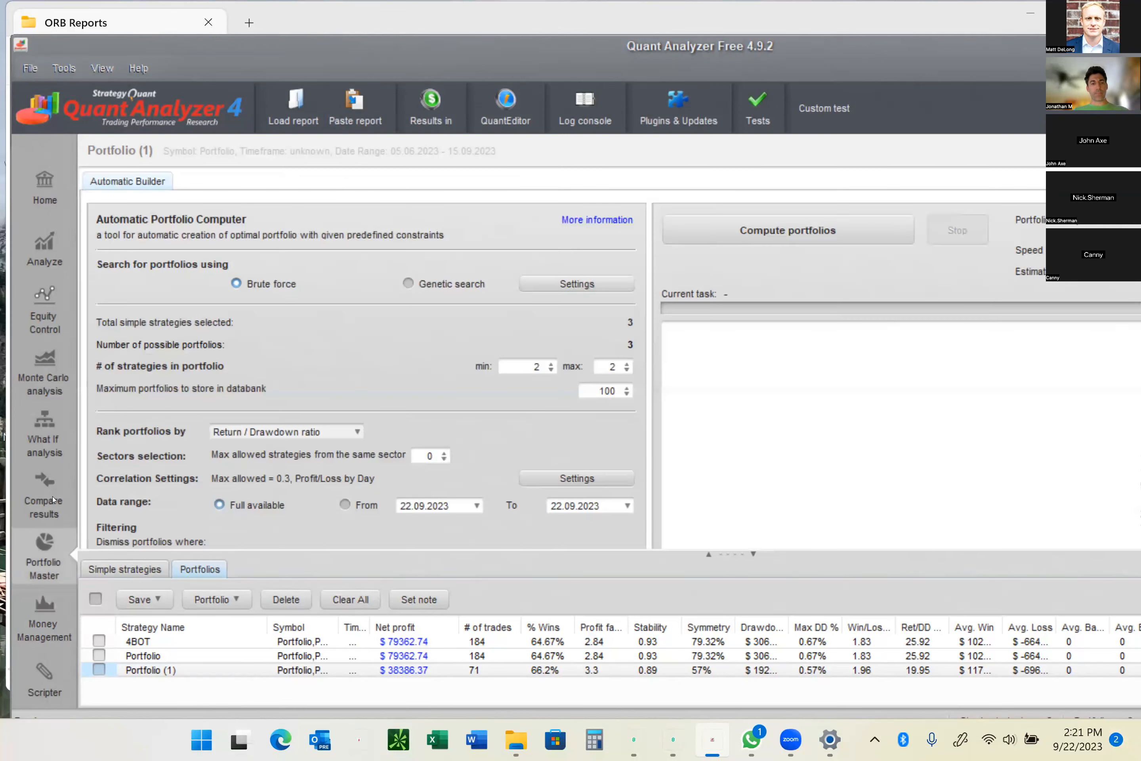
left_click(45, 493)
left_click(60, 420)
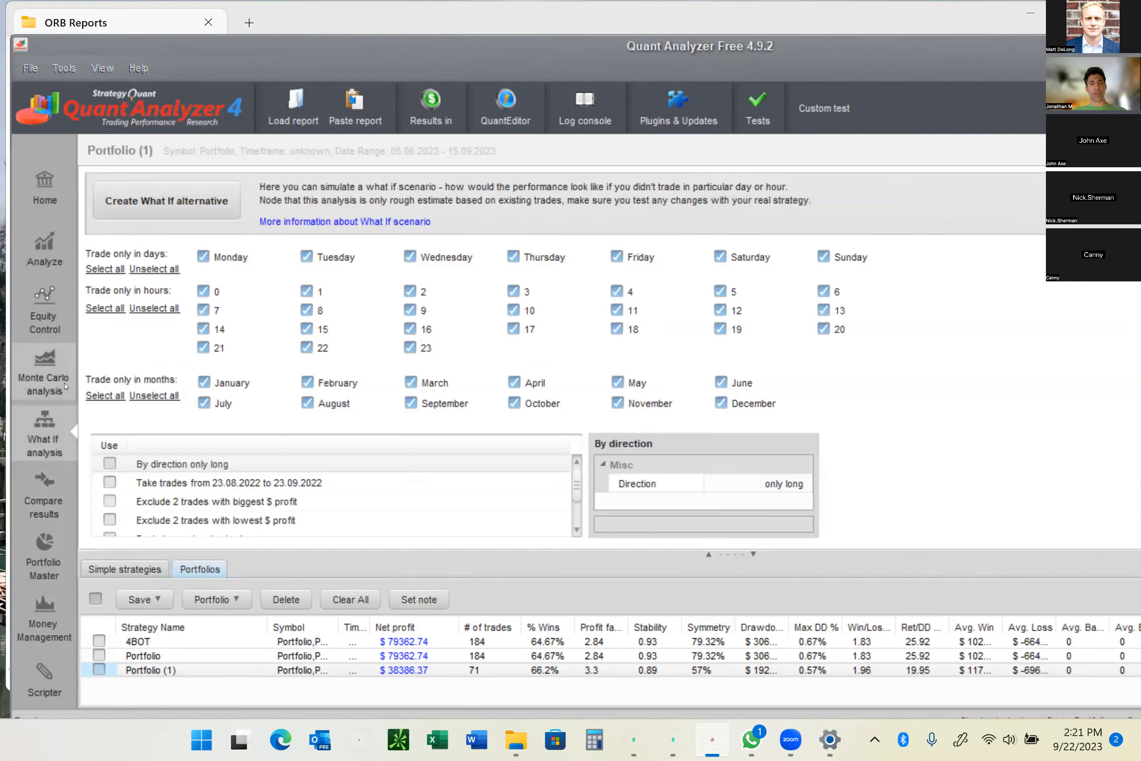
left_click(64, 385)
left_click(61, 333)
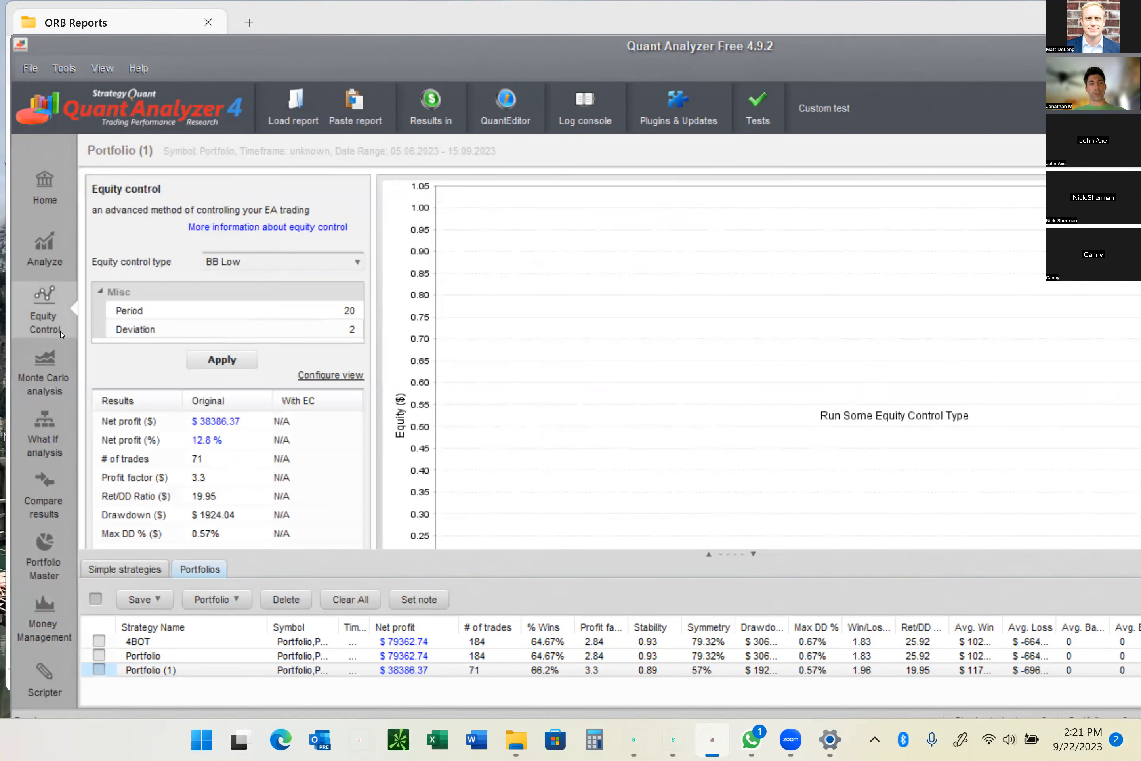
left_click(53, 379)
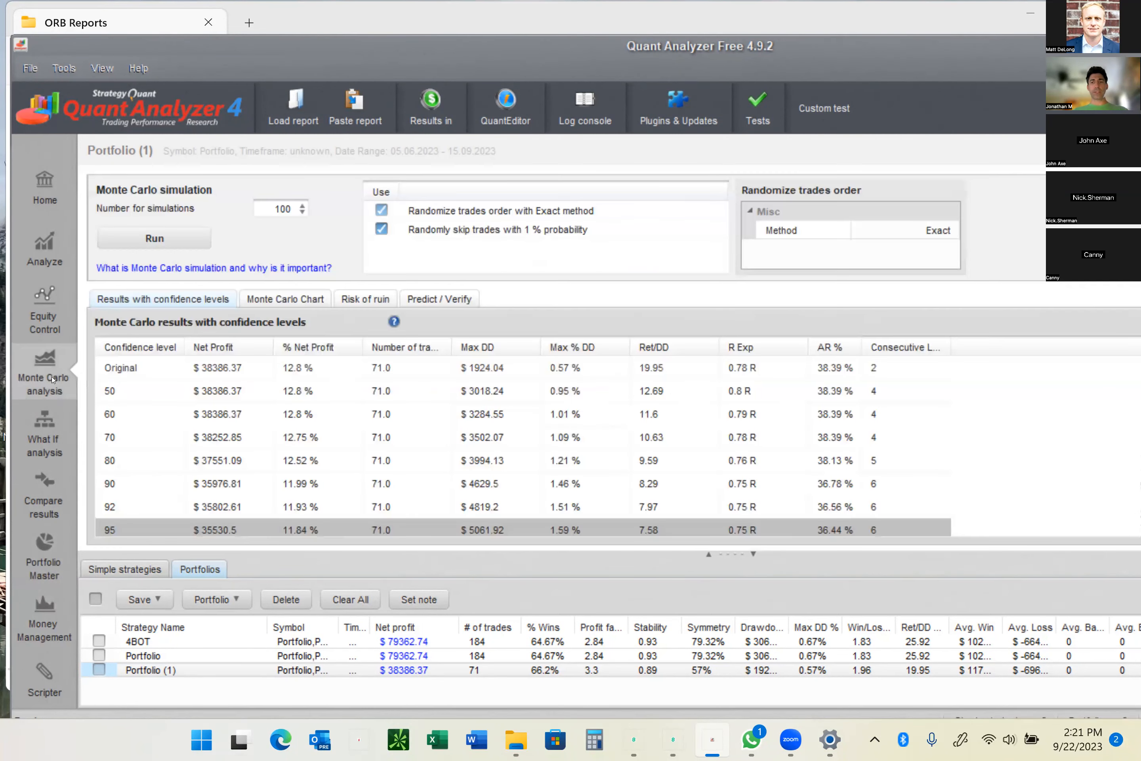
left_click(499, 492)
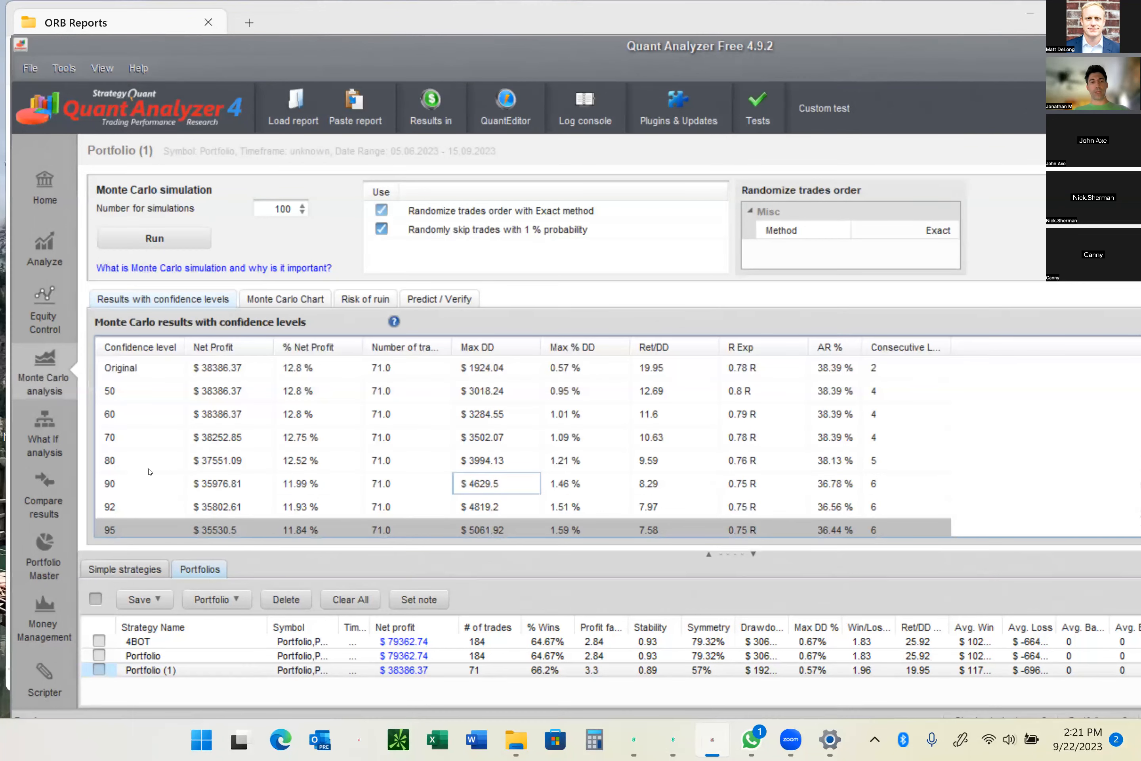
Review Portfolio (1)'s Monte Carlo chart and risk of ruin table at confidence level 95, and return to its overview statistics.
left_click(45, 300)
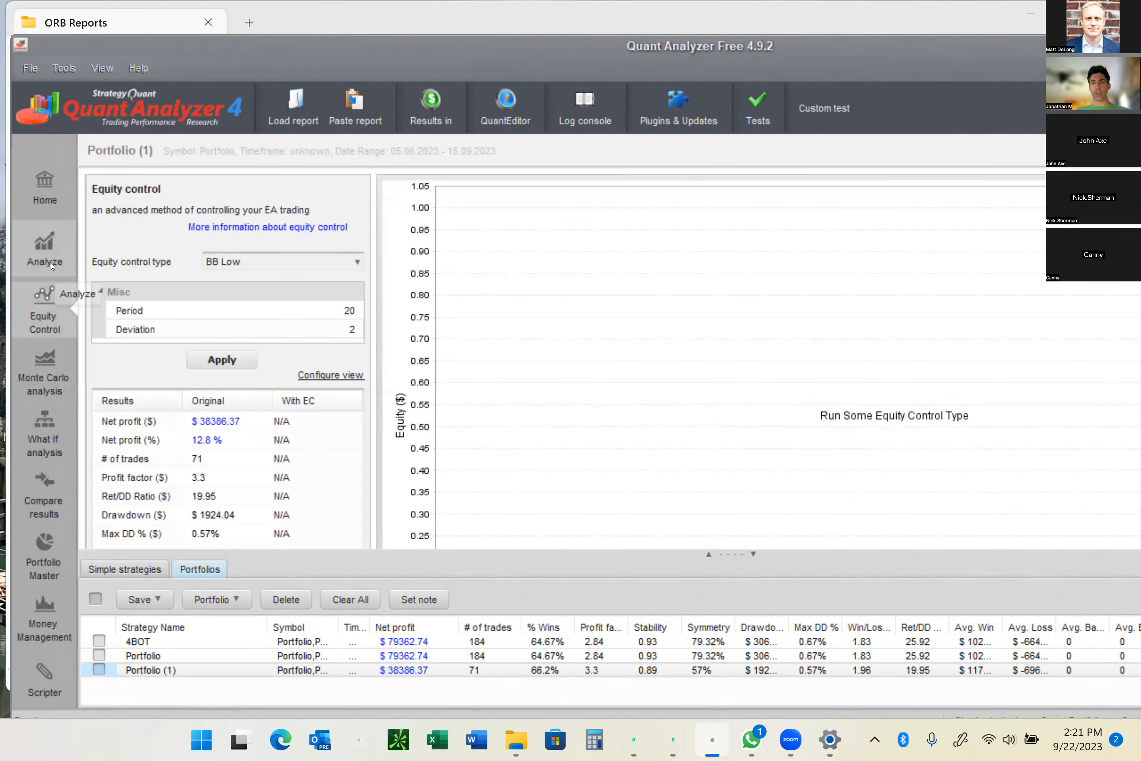
left_click(51, 362)
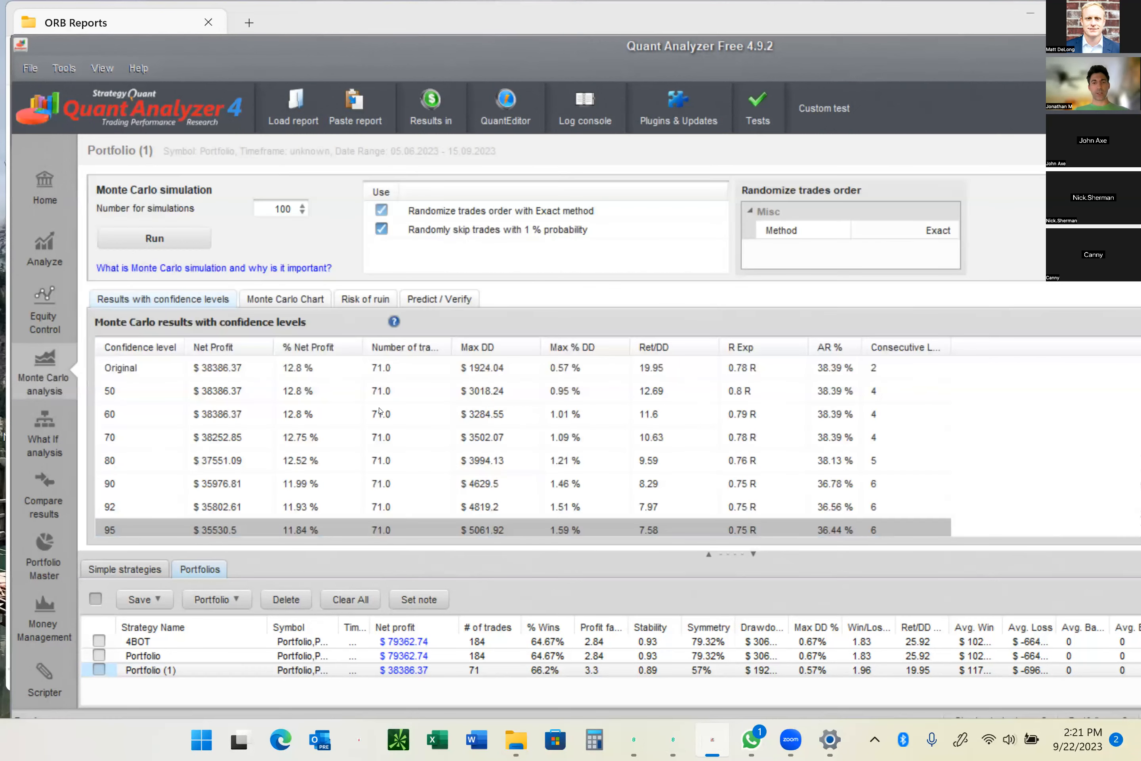
left_click(292, 298)
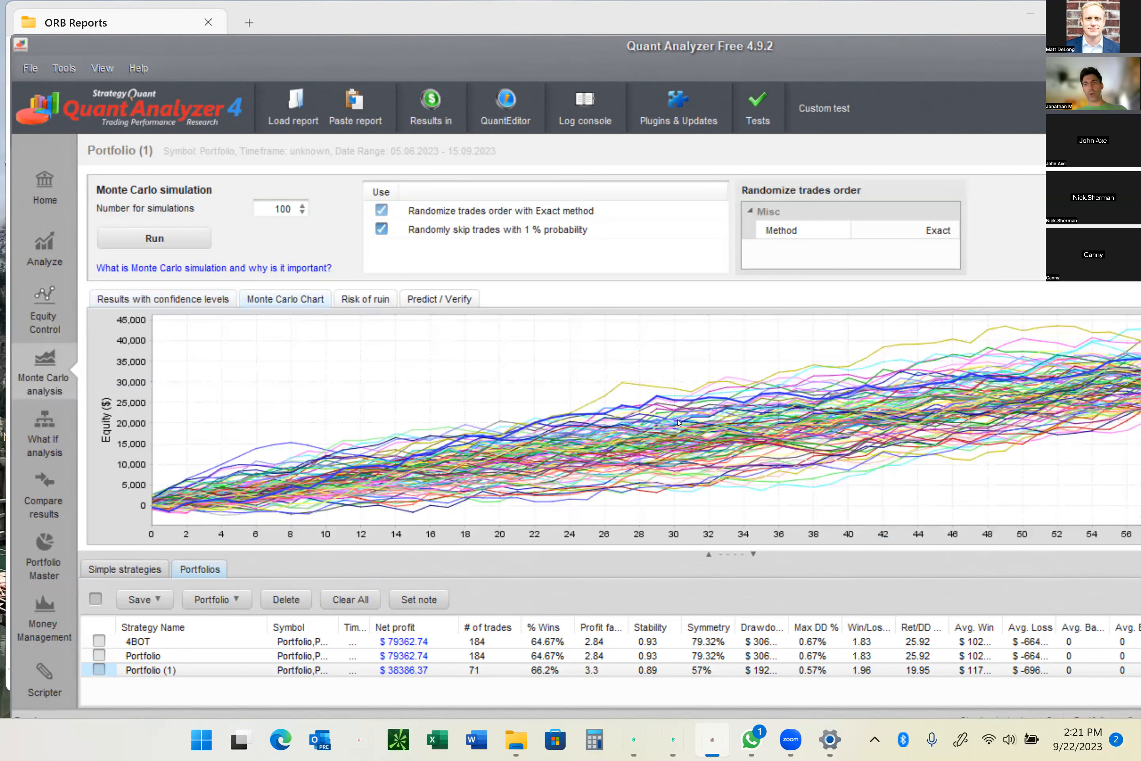
left_click(349, 298)
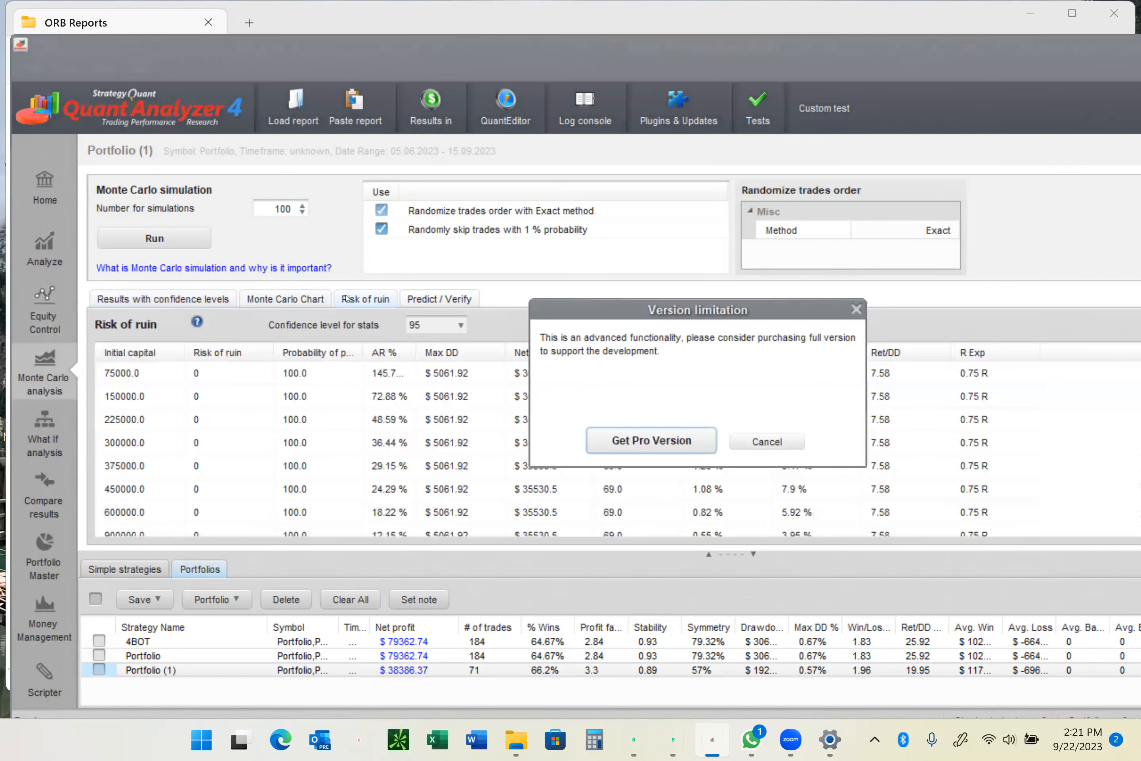
left_click(762, 442)
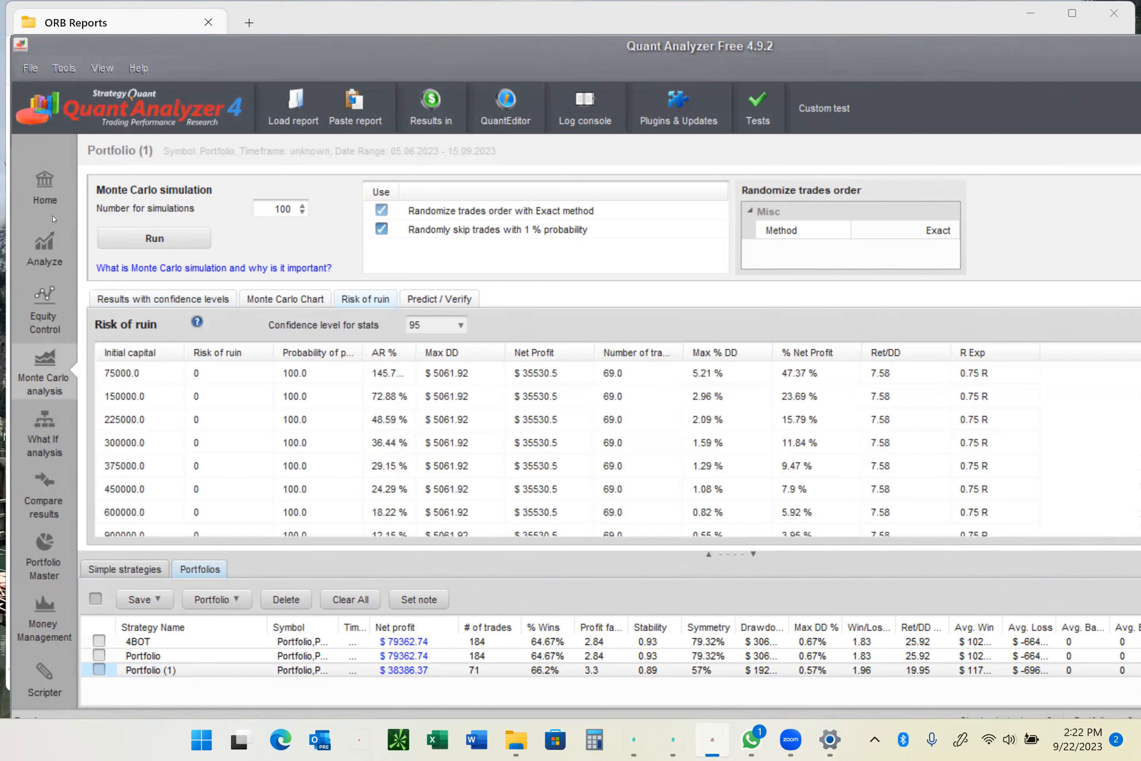
left_click(30, 237)
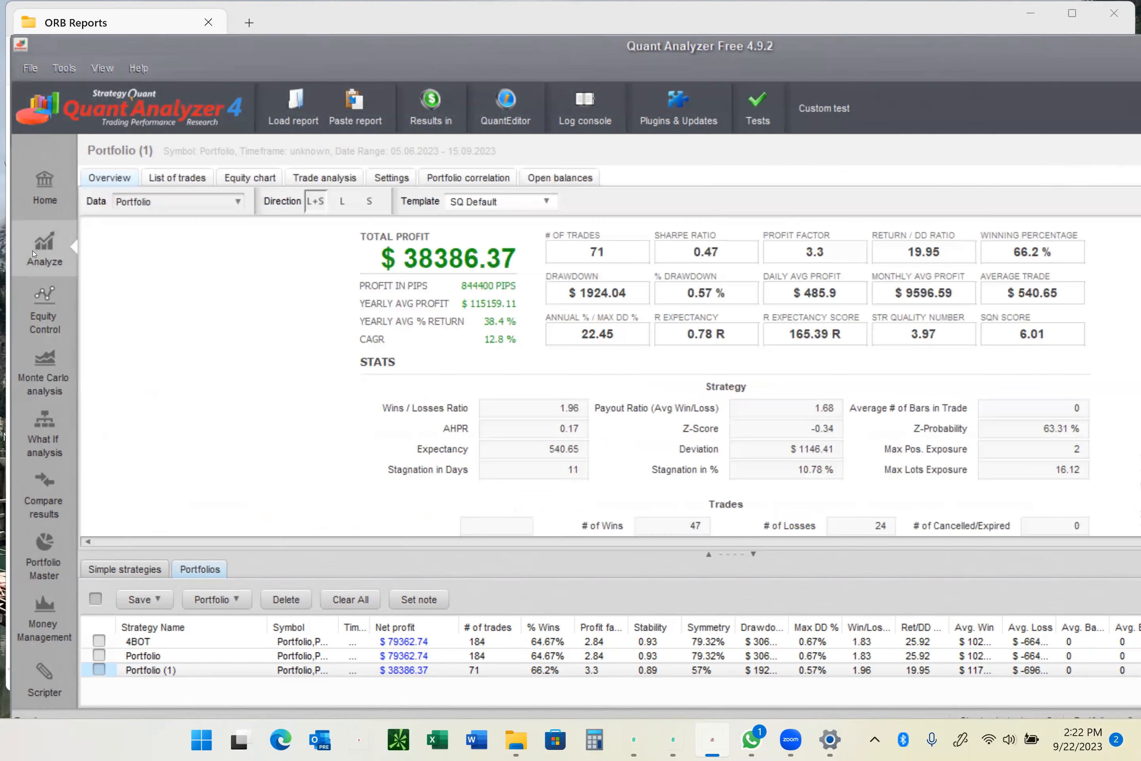
Compute Portfolio (1)'s Profit/Loss correlation by Month and inspect the monthly breakdown for the AMZN-M2-TH and NVDA-M5-MO-WE-FR pair.
left_click(443, 176)
left_click(119, 245)
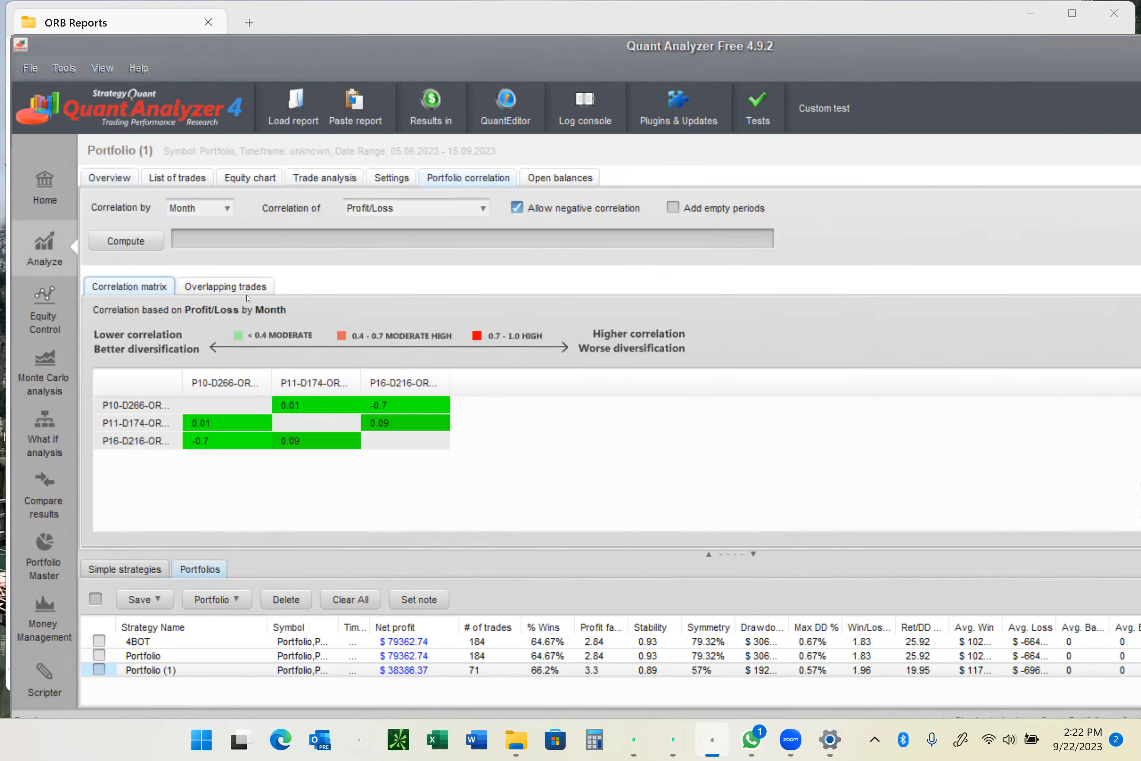
left_click(203, 442)
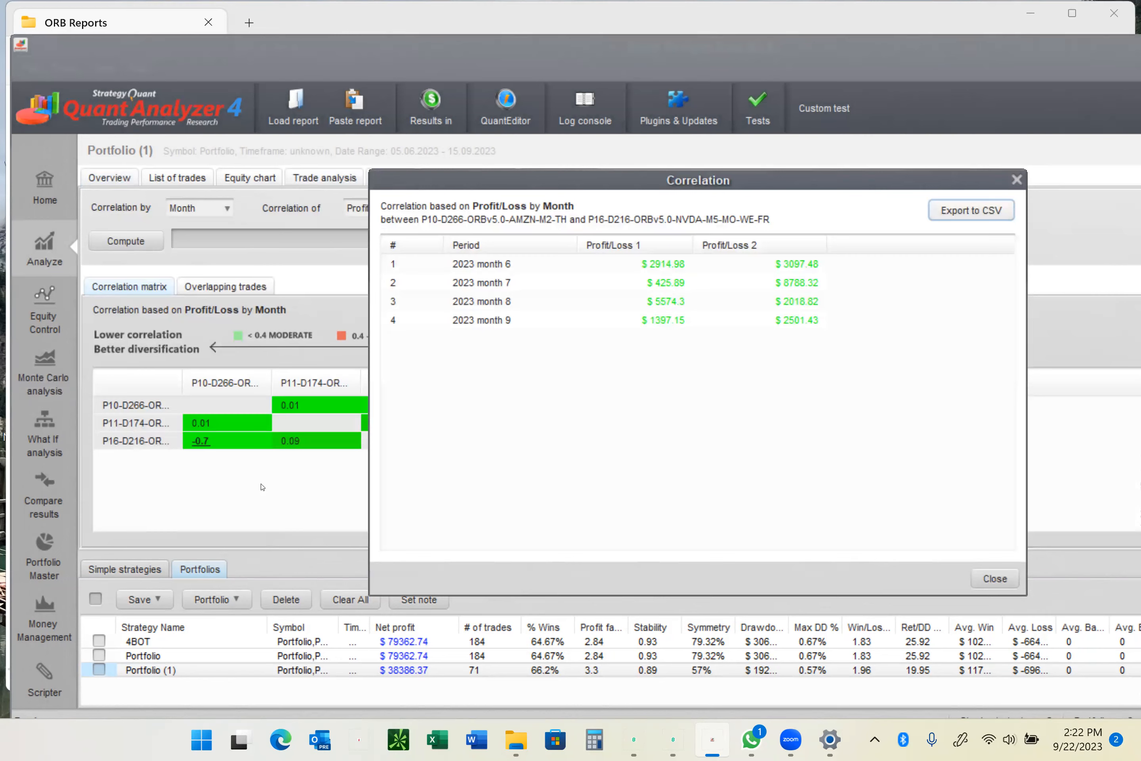
key("Escape")
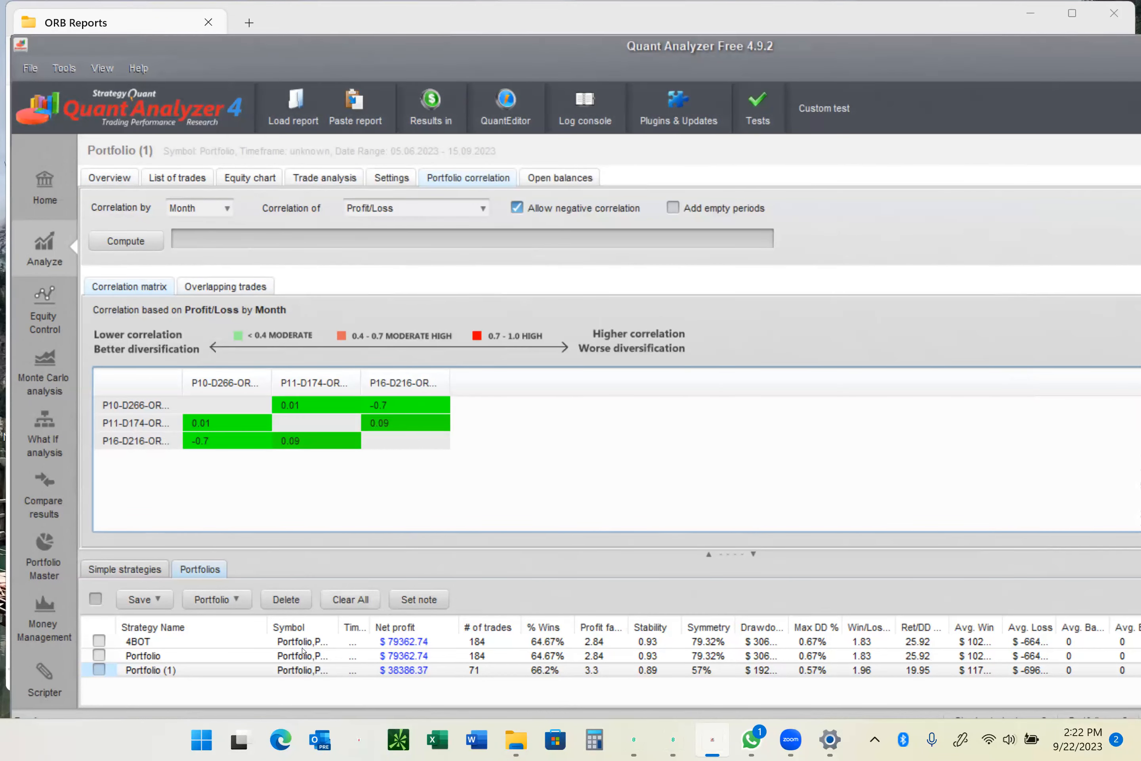
Compute the 4BOT portfolio's Profit/Loss correlation by Month and inspect the breakdown for the TSLA-M10-MO-TH and NVDA-M4-TU-WE-TH pair.
key("Up")
key("Up")
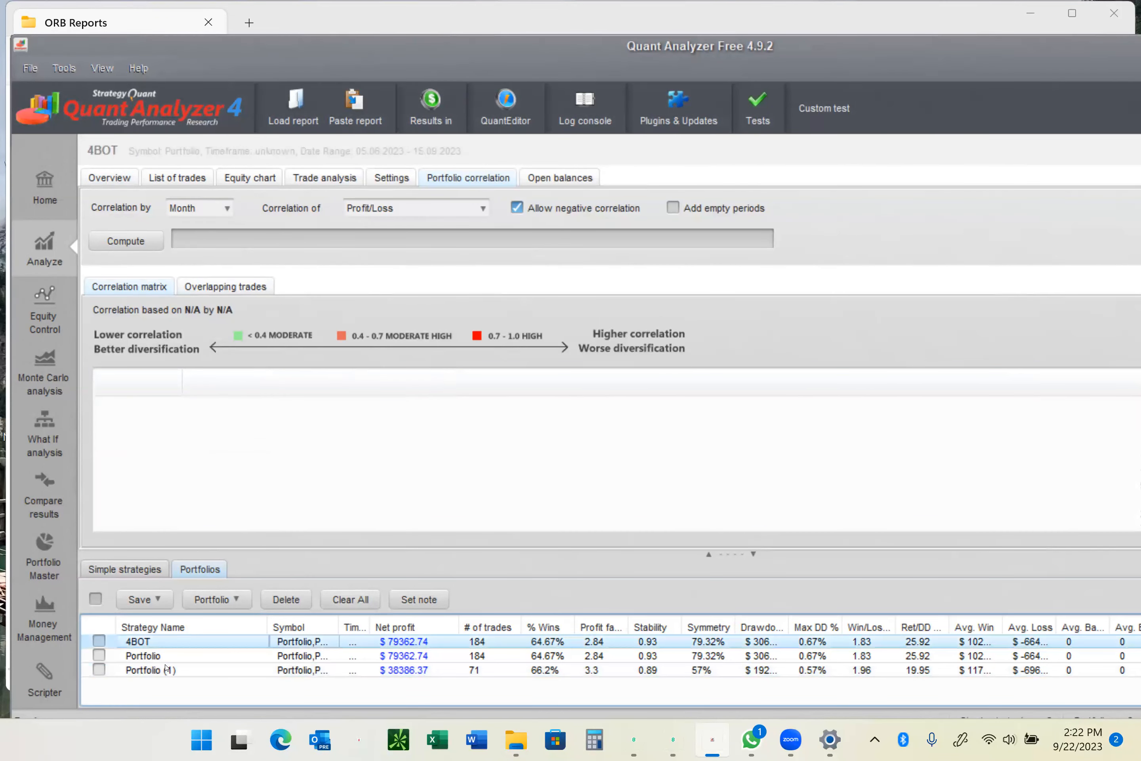
left_click(139, 241)
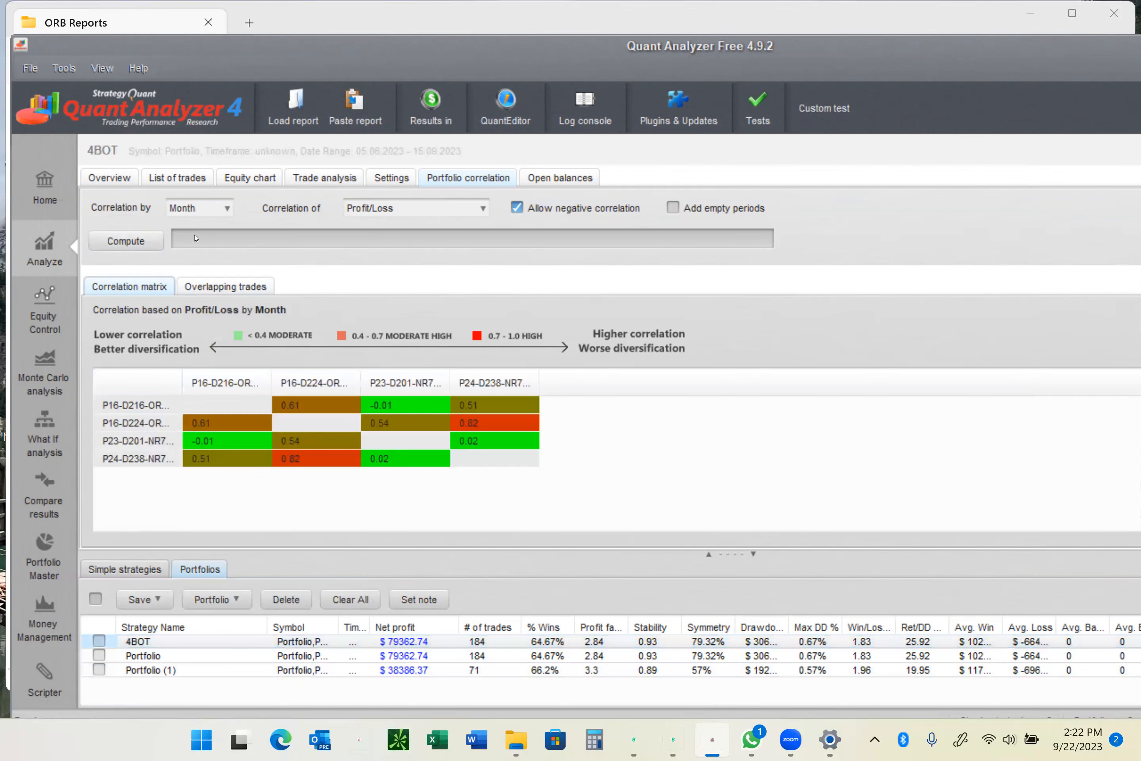
double_click(476, 421)
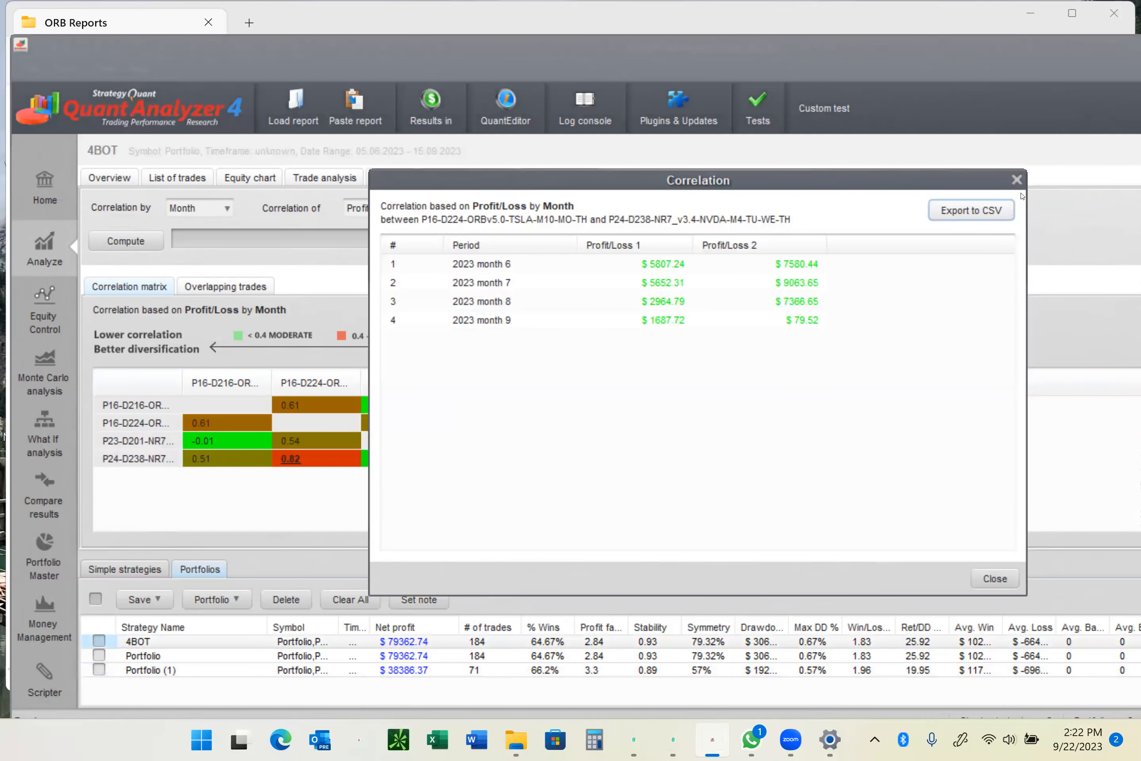
left_click(1017, 180)
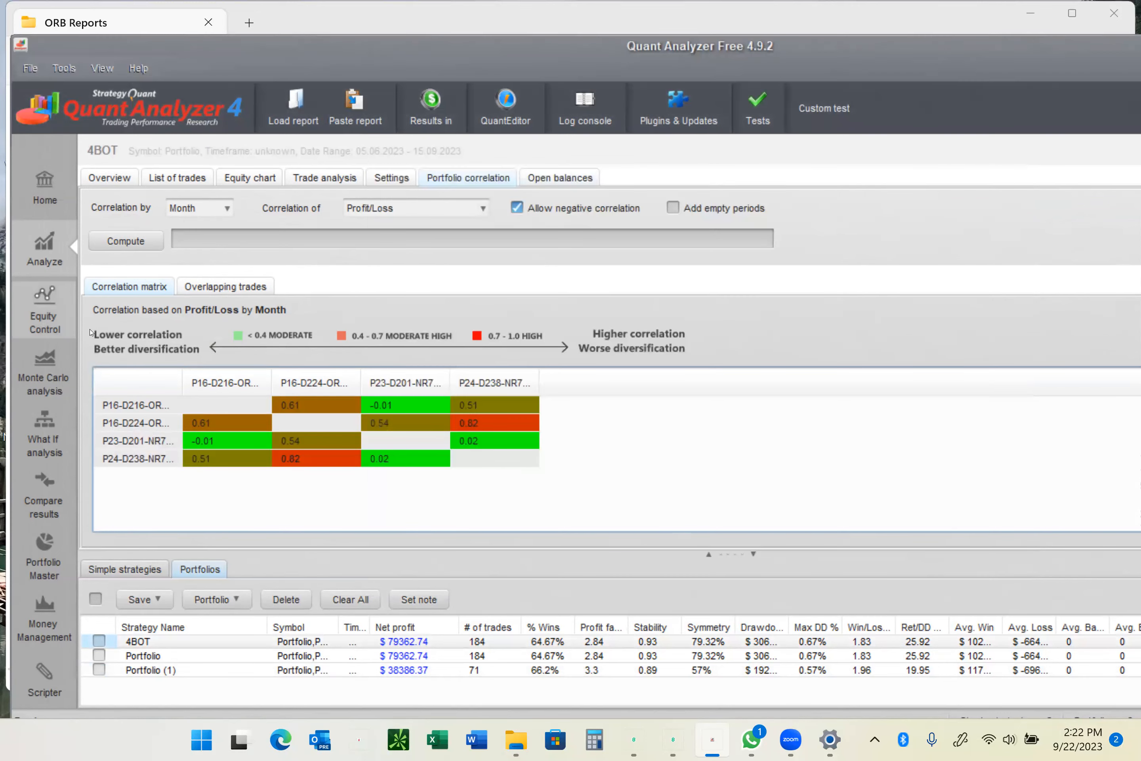
Recompute 4BOT's correlation by Hour and review the hourly profits and losses of the TSLA-M5-TU-FR and NVDA-M4-TU-WE-TH strategies.
left_click(215, 205)
left_click(203, 231)
left_click(126, 241)
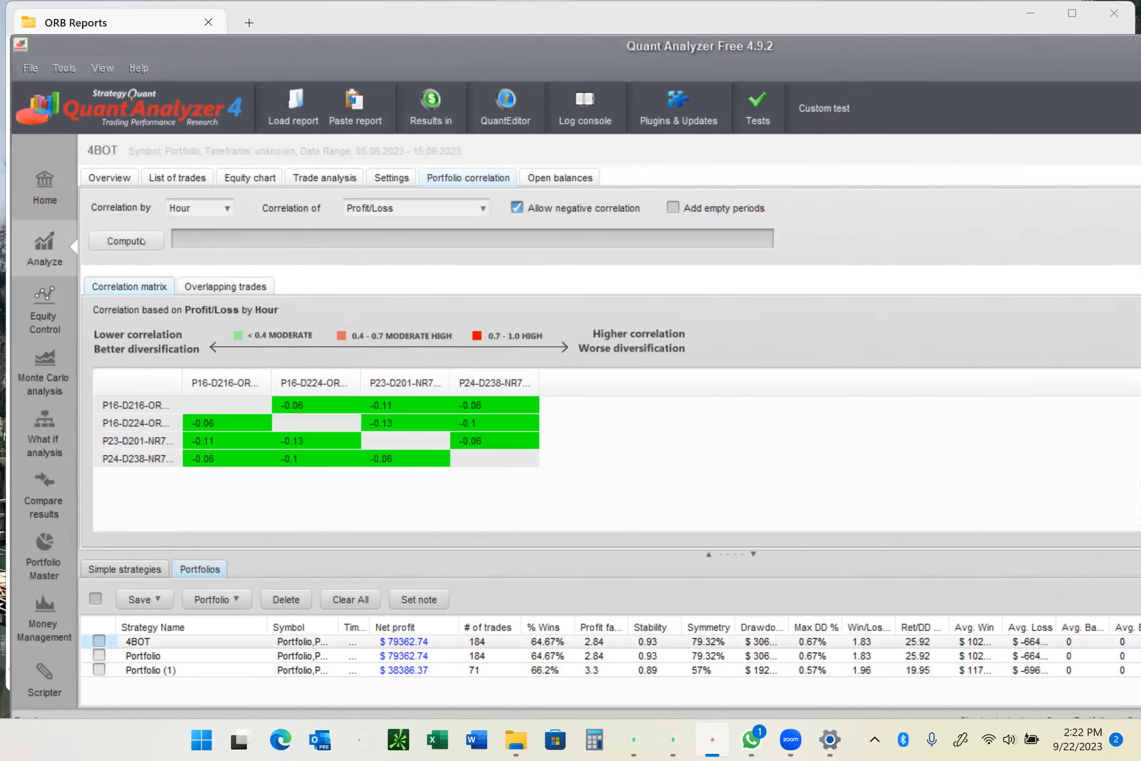
double_click(481, 435)
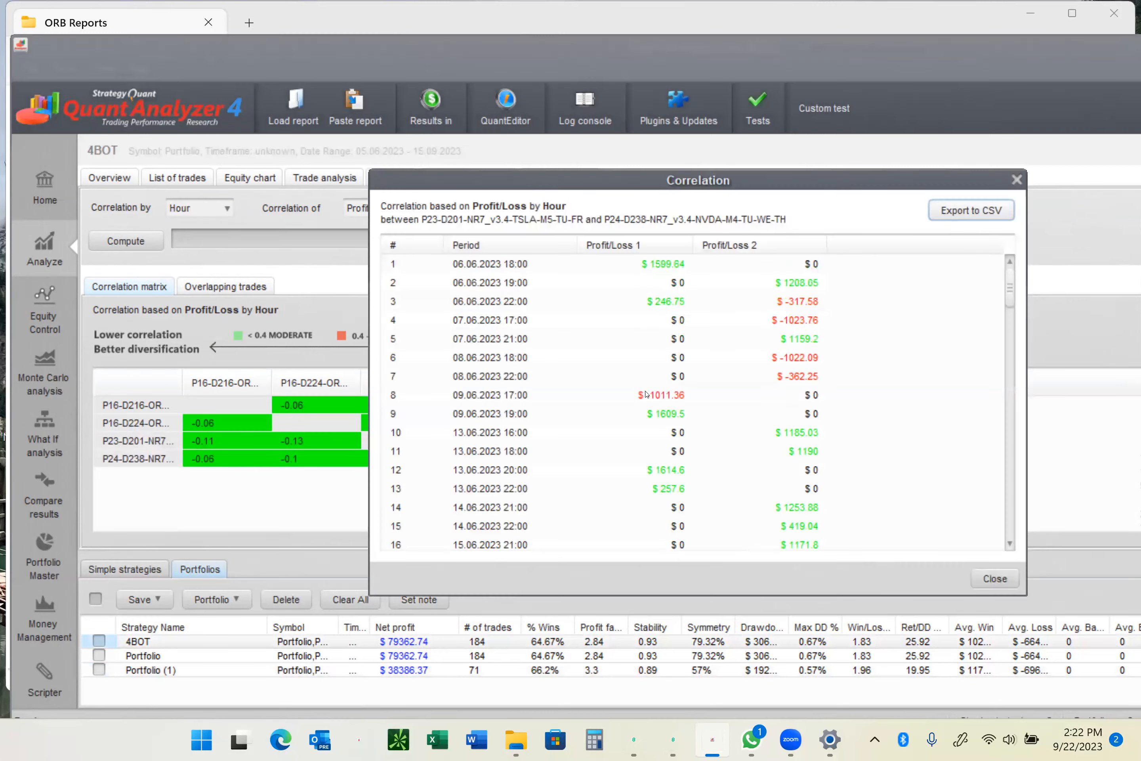
scroll(753, 396, "down", 3)
scroll(753, 396, "down", 5)
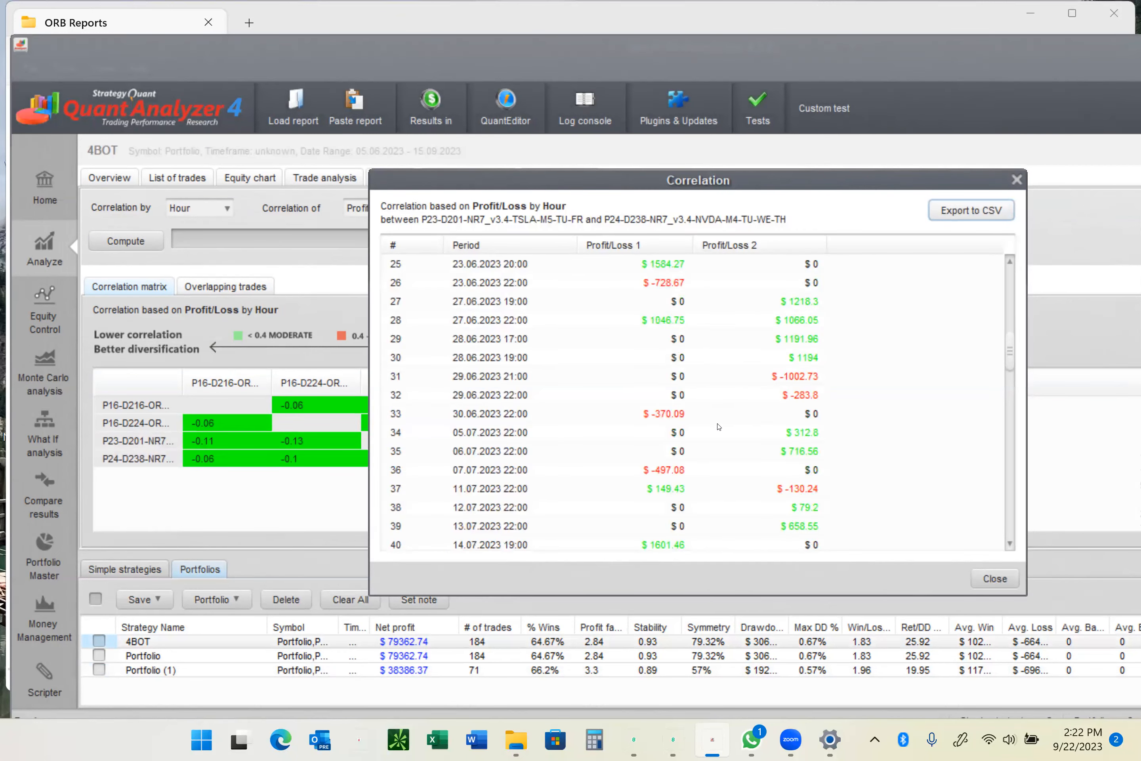
scroll(719, 426, "down", 5)
scroll(719, 426, "down", 9)
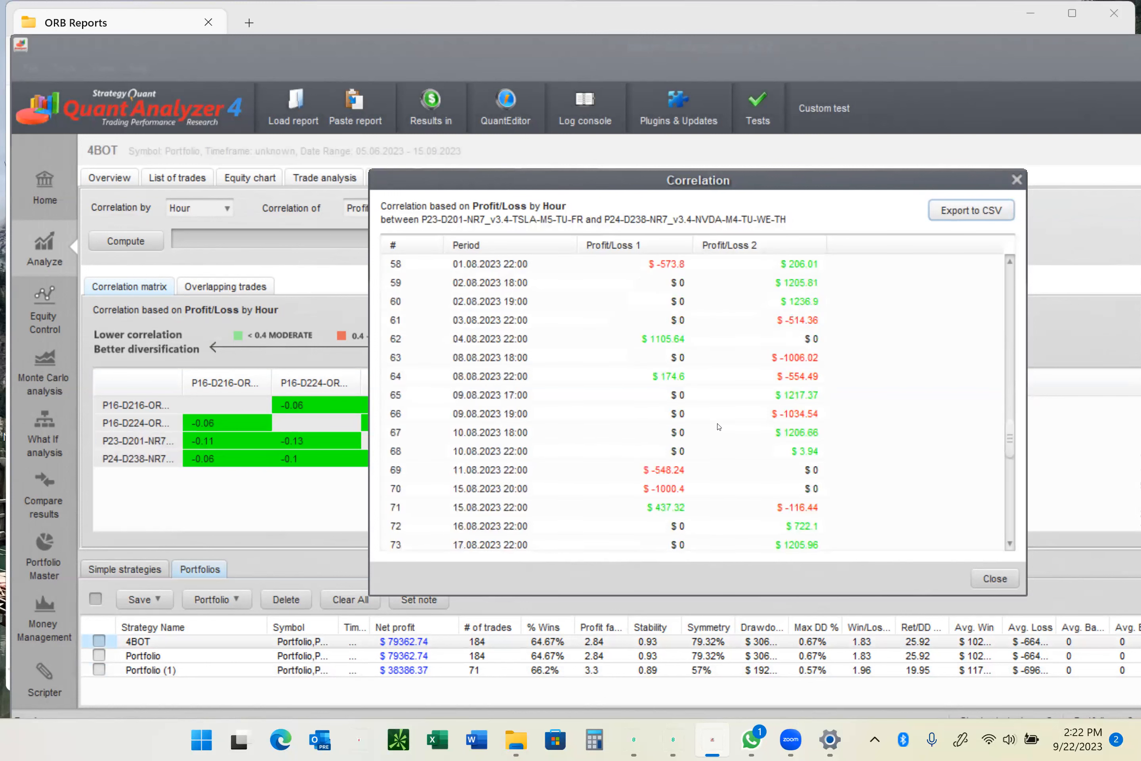
scroll(719, 427, "down", 3)
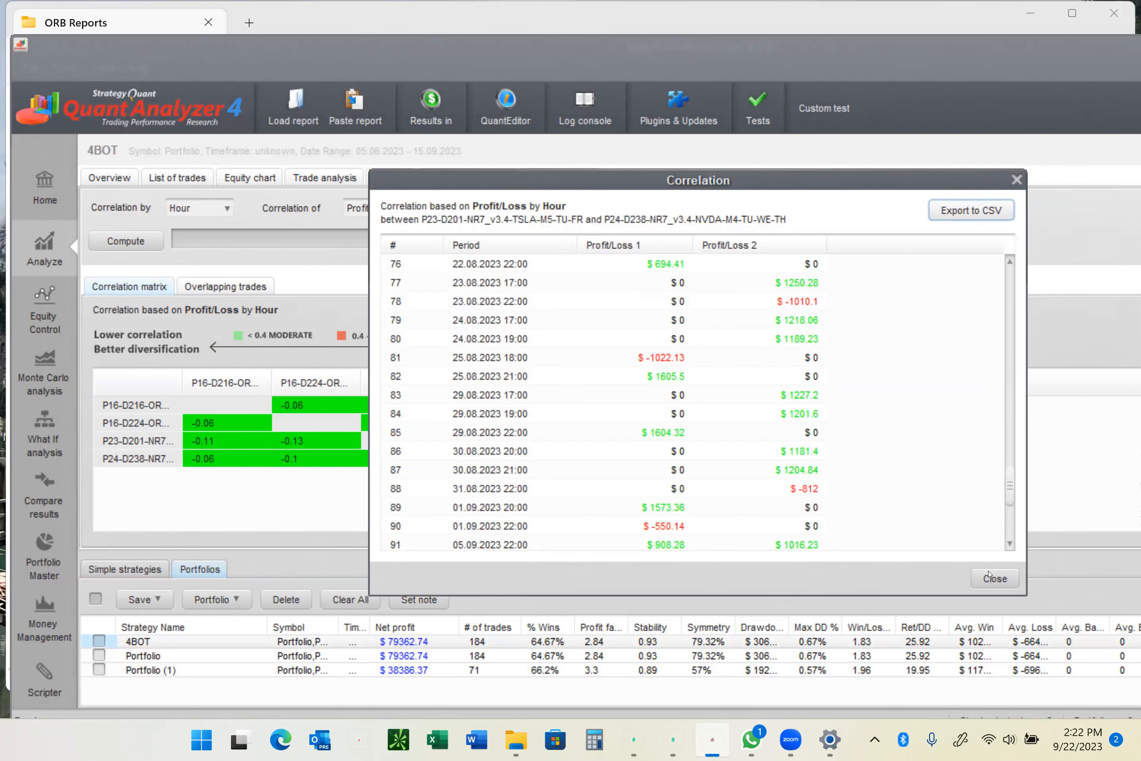
left_click(1004, 577)
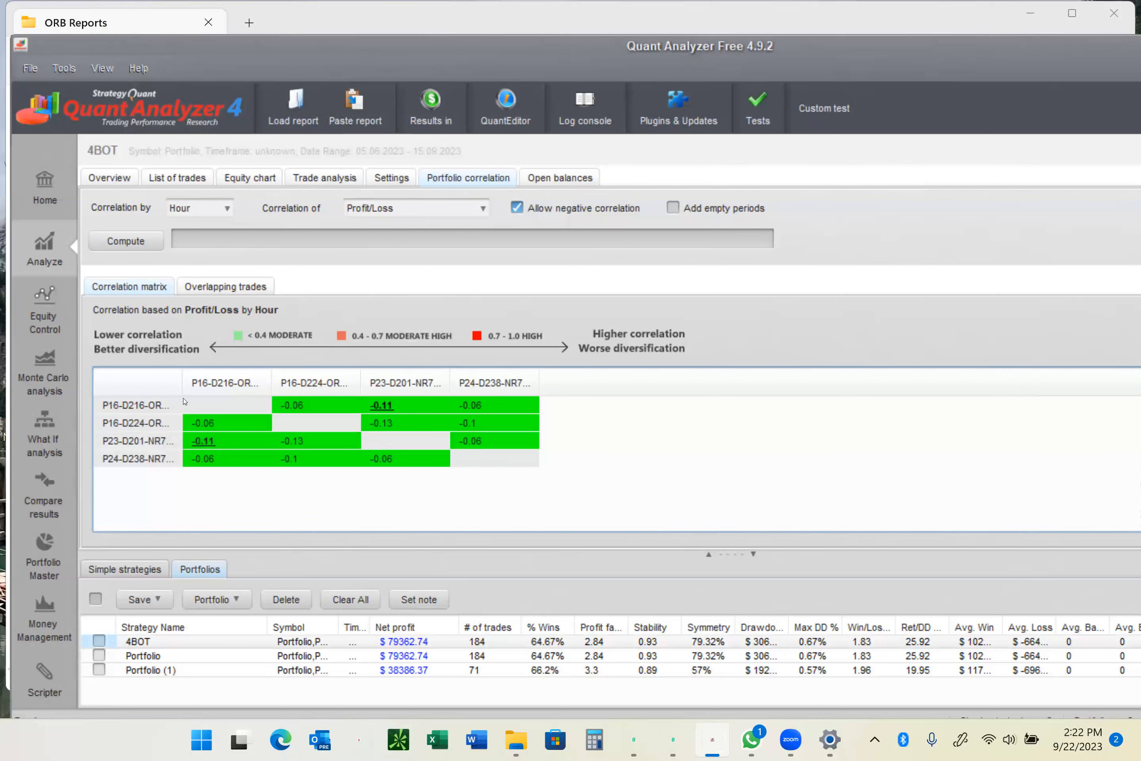
Review the 4BOT portfolio's settings and trade analysis charts, and bring up its equity chart.
left_click(392, 178)
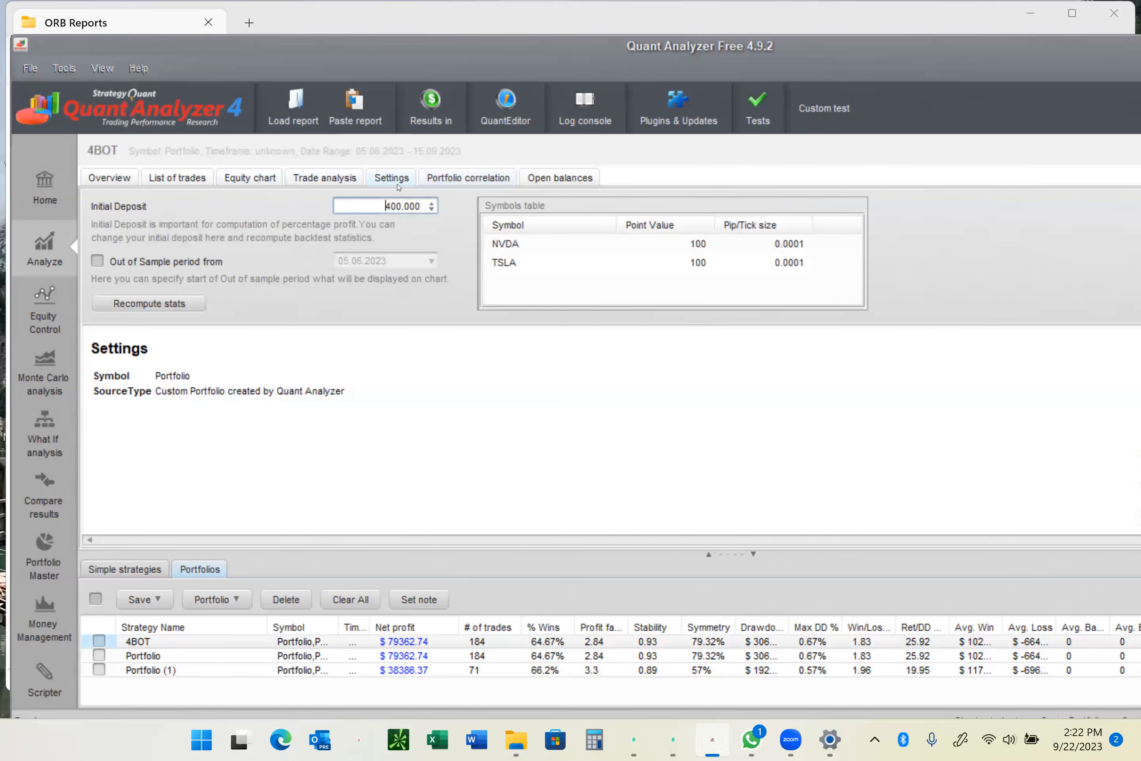
left_click(315, 180)
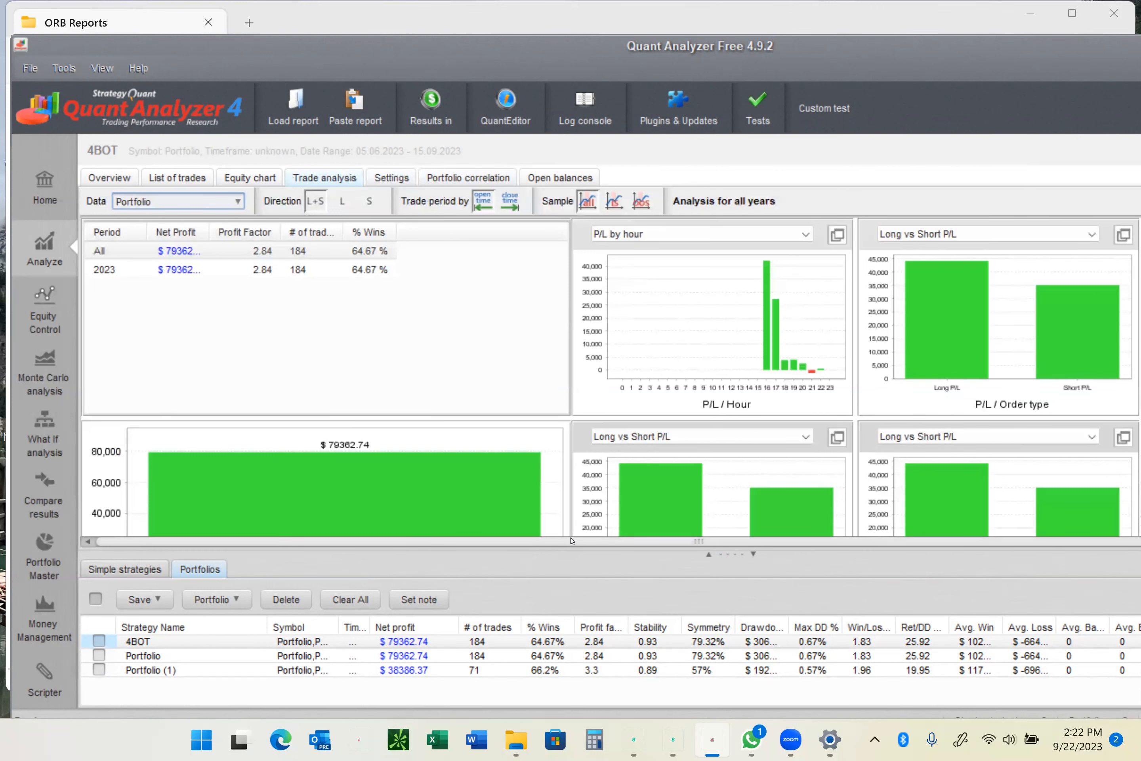
left_click_drag(571, 540, 604, 547)
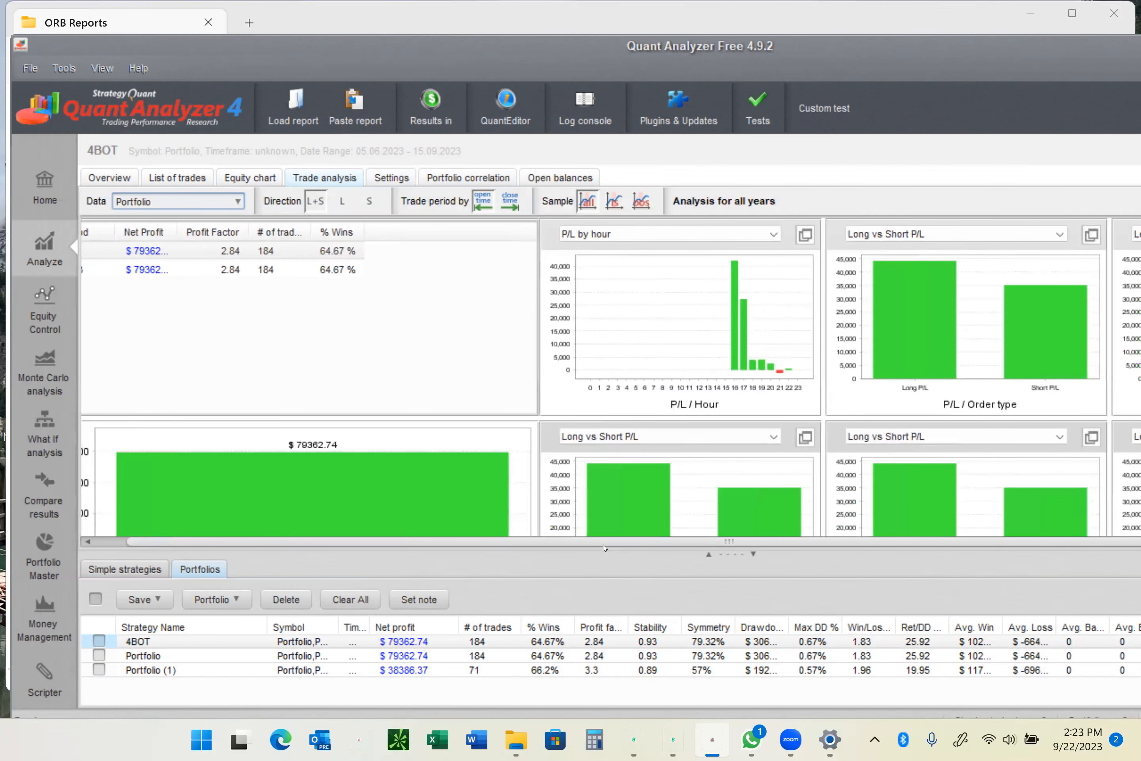
left_click(243, 180)
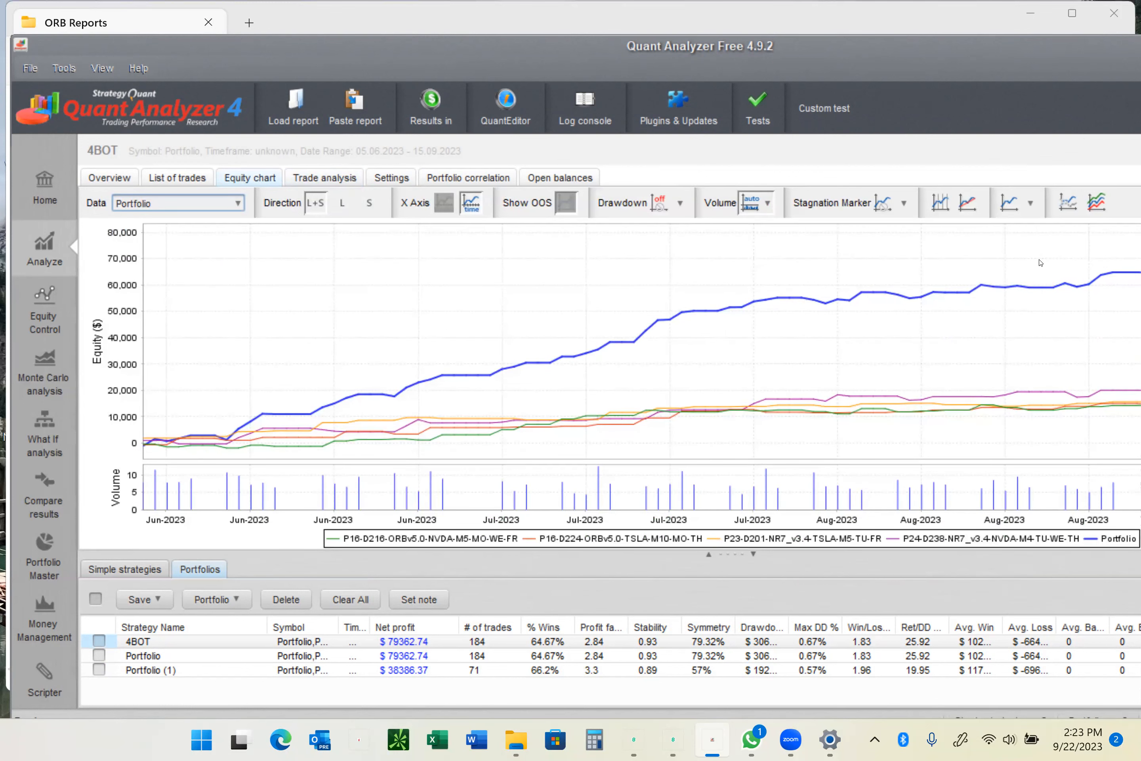
Examine 4BOT's equity chart magnified on both axes and at full range, comparing the individual strategy curves.
right_click(870, 412)
mouse_move(930, 535)
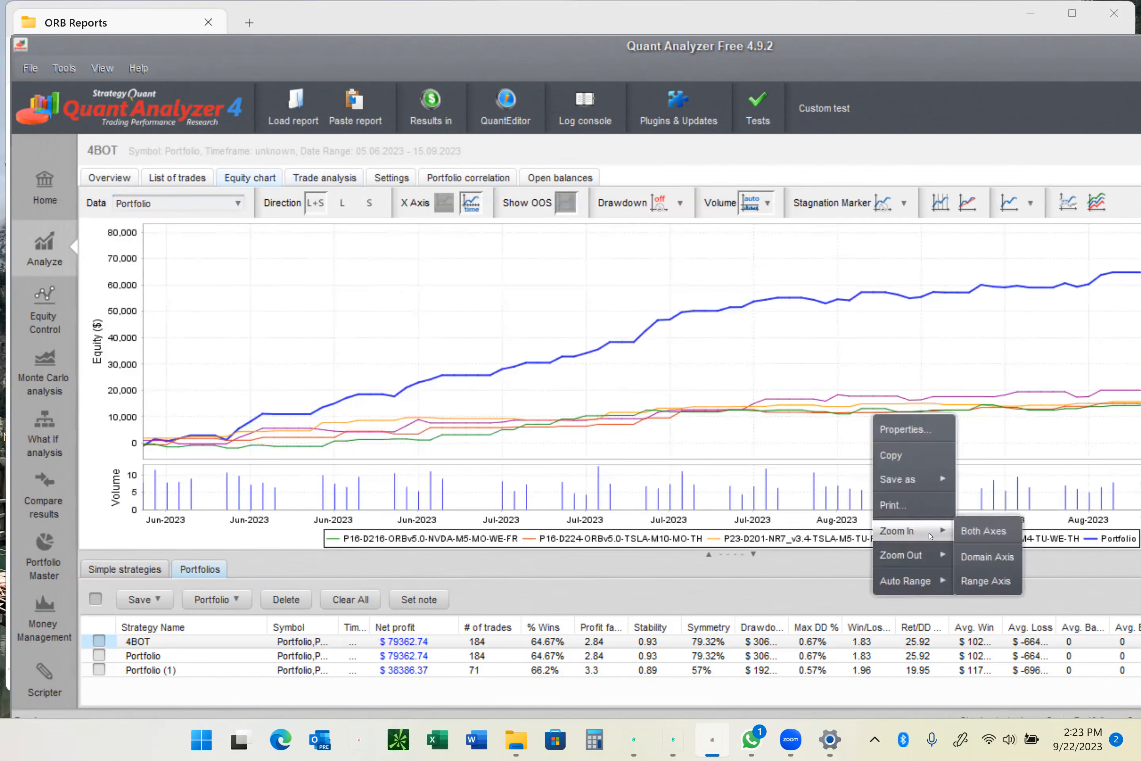
left_click(997, 531)
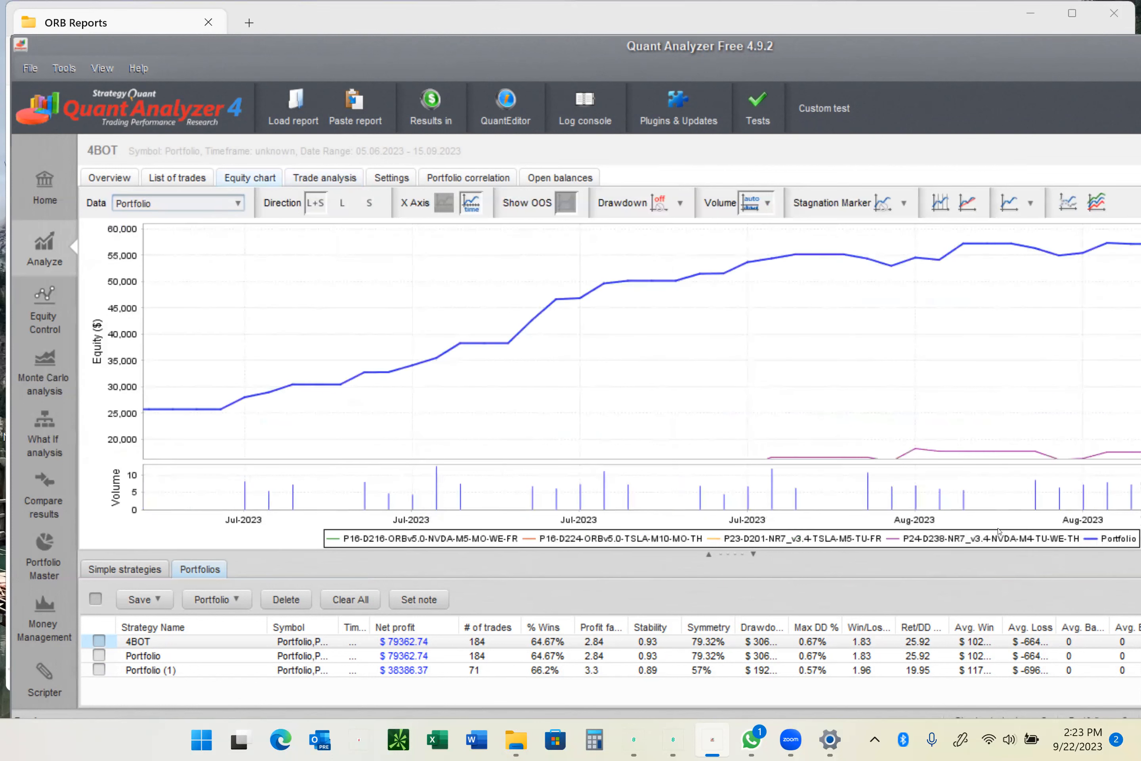
right_click(825, 394)
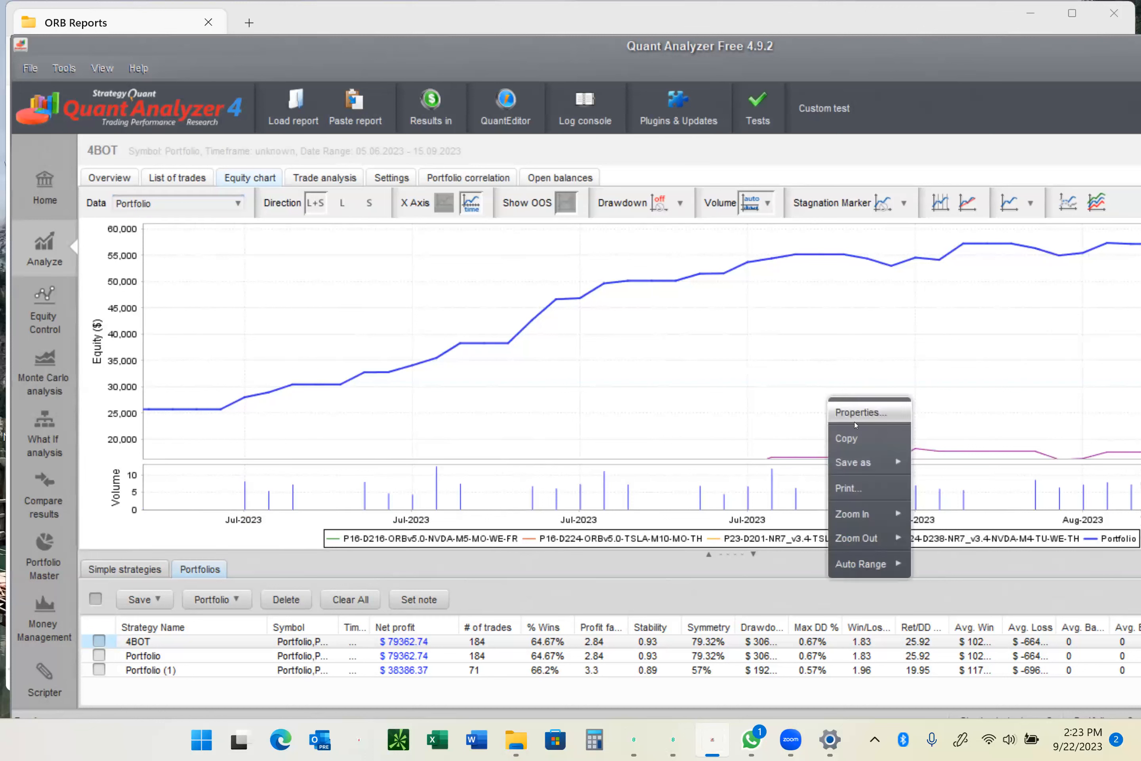
mouse_move(881, 563)
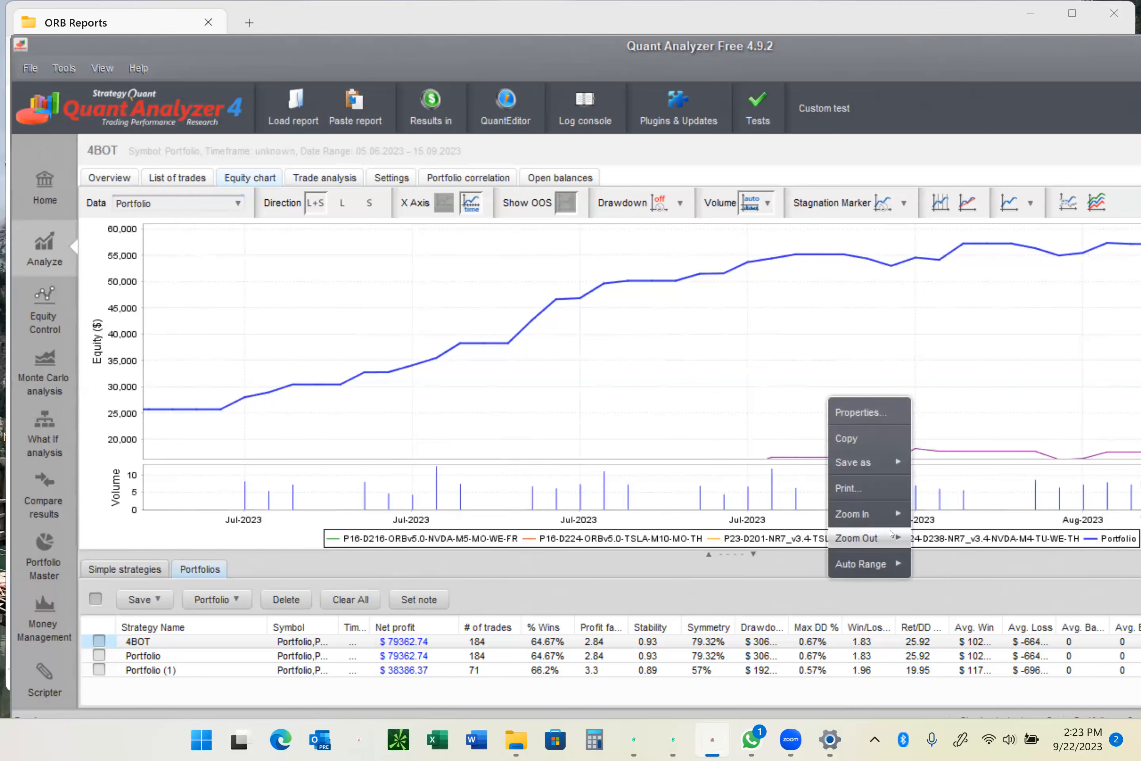
mouse_move(892, 535)
left_click(938, 538)
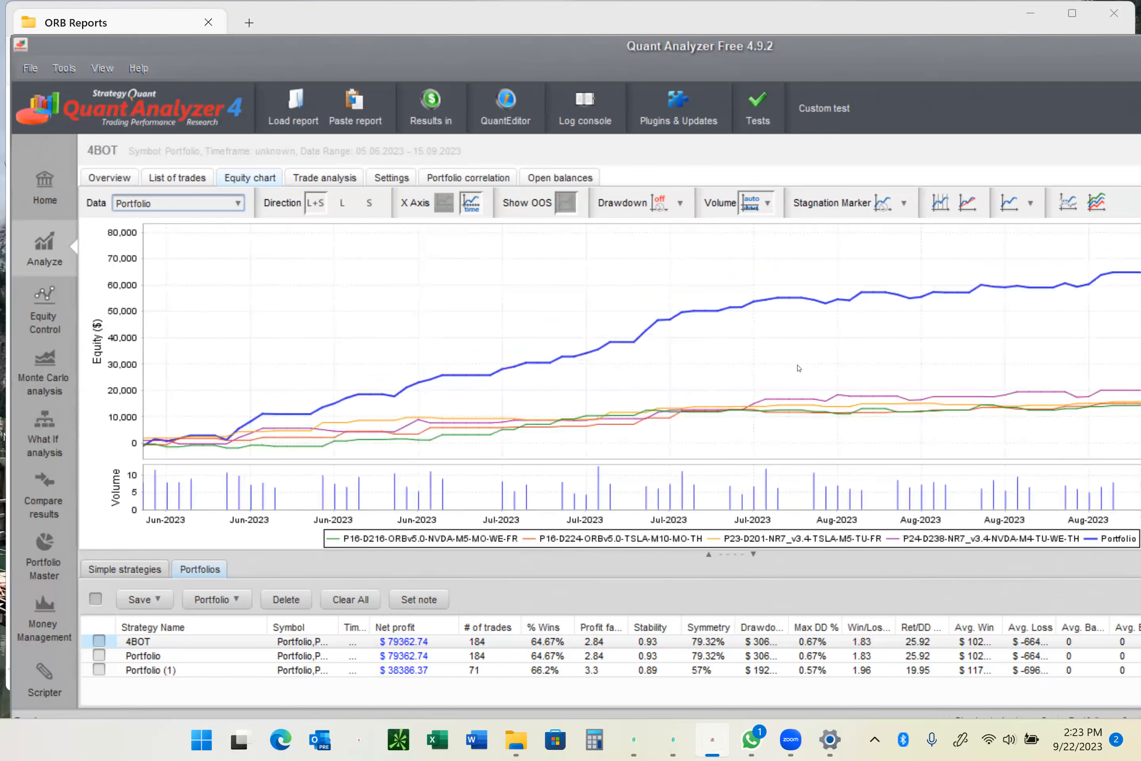
right_click(723, 414)
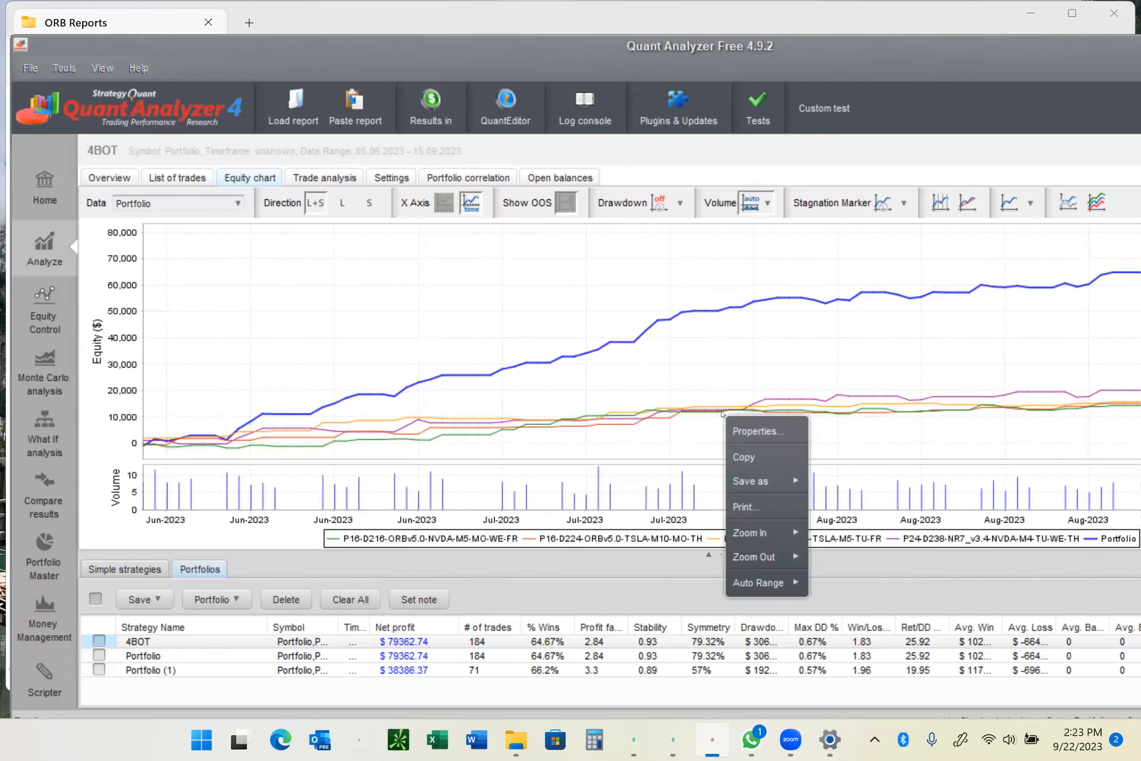
left_click(686, 414)
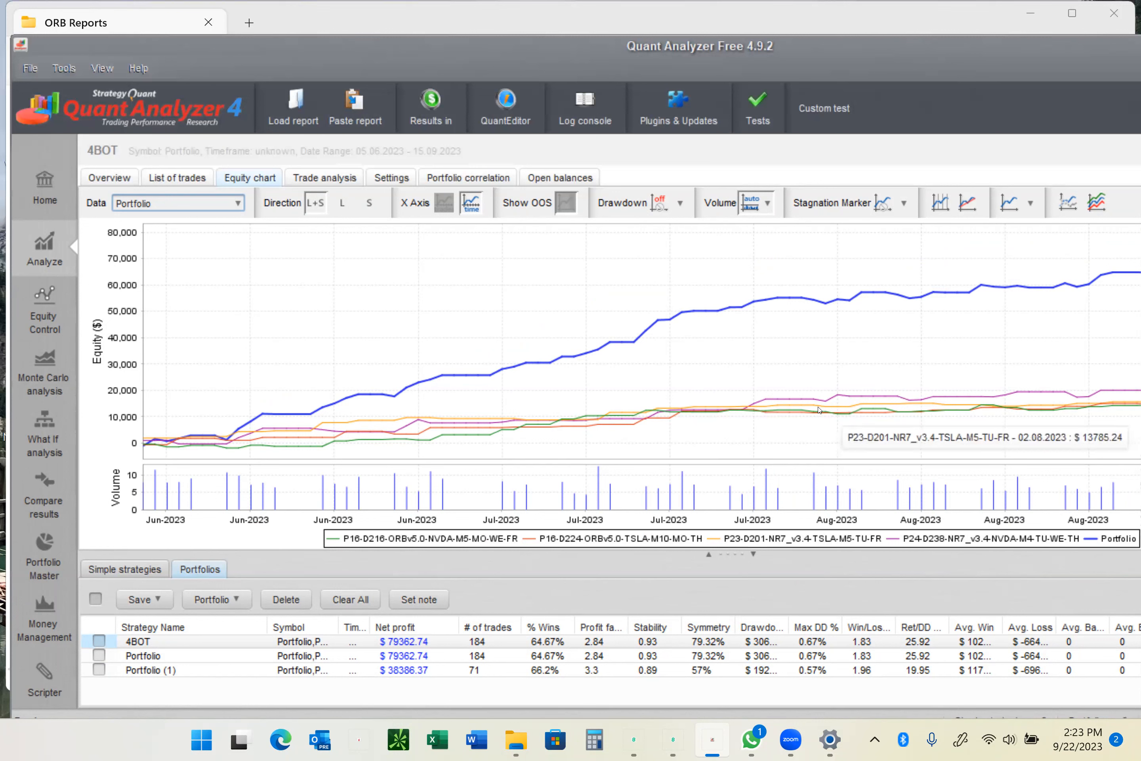
mouse_move(696, 417)
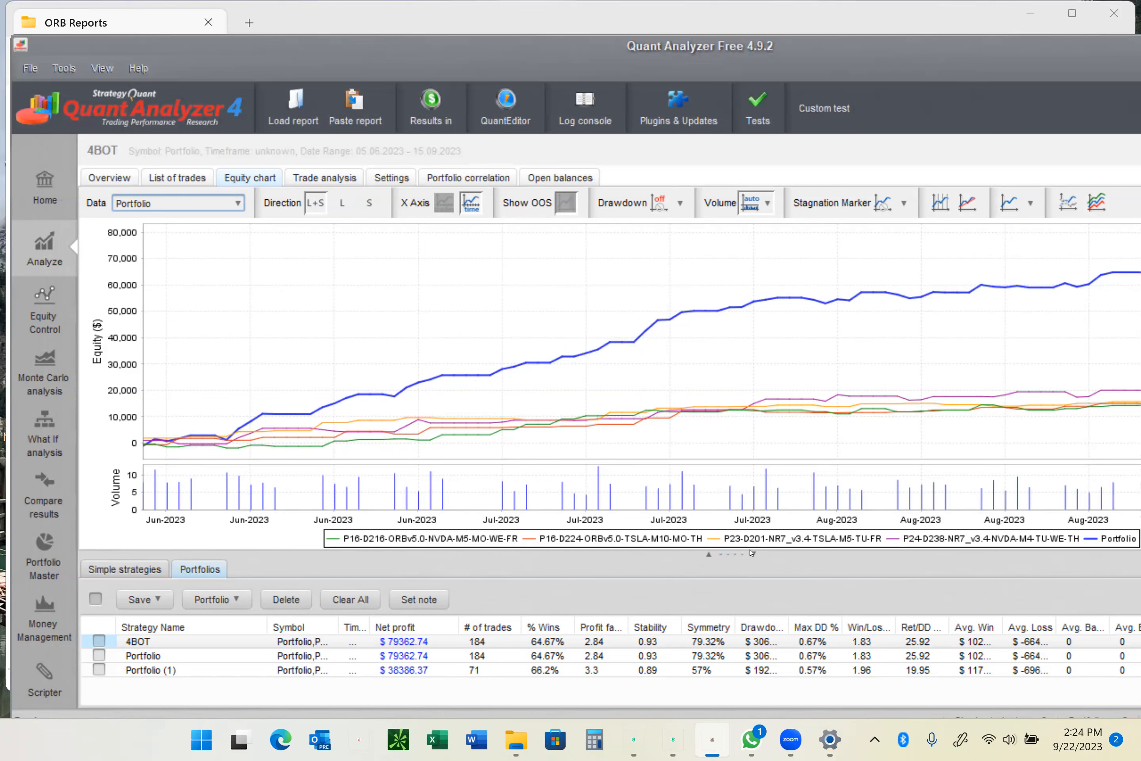
Create a portfolio from P10-D266-ORBv5.0-AMZN-M2-TH and P11-D164-ORBv5.0-AMD-M15-TU, and show its equity chart.
left_click(125, 569)
left_click(96, 599)
left_click(96, 599)
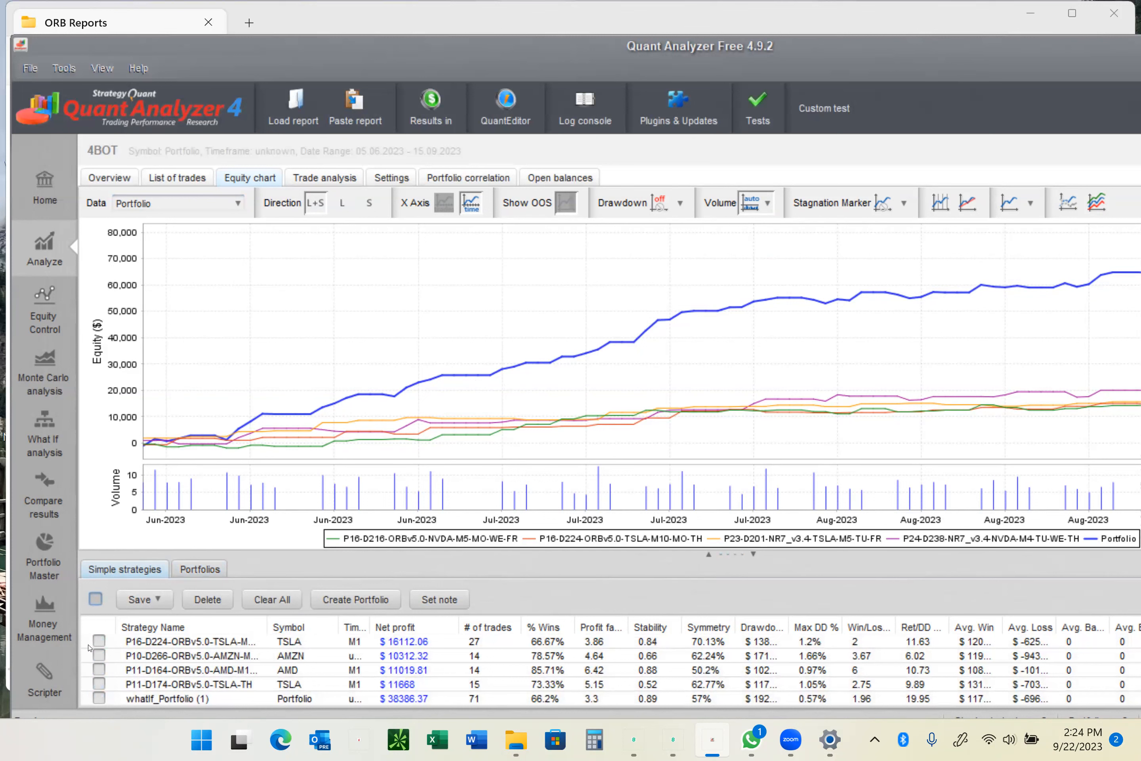
left_click(98, 655)
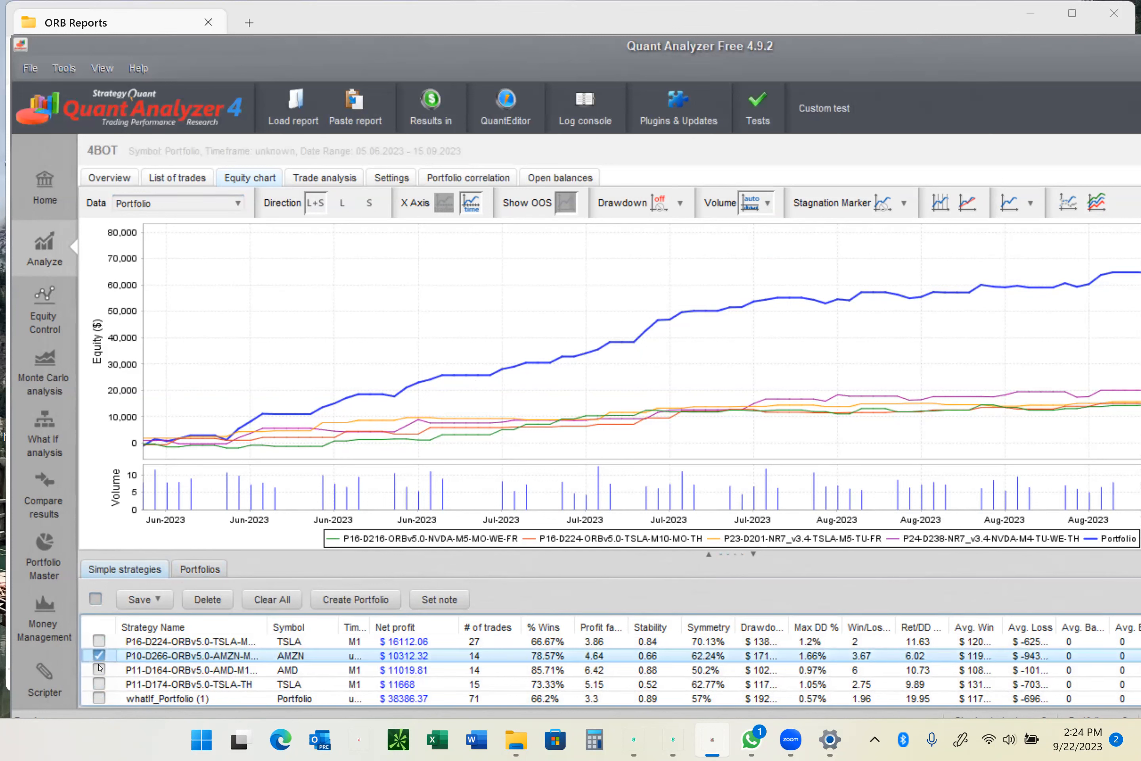
left_click(98, 669)
left_click_drag(265, 620, 347, 621)
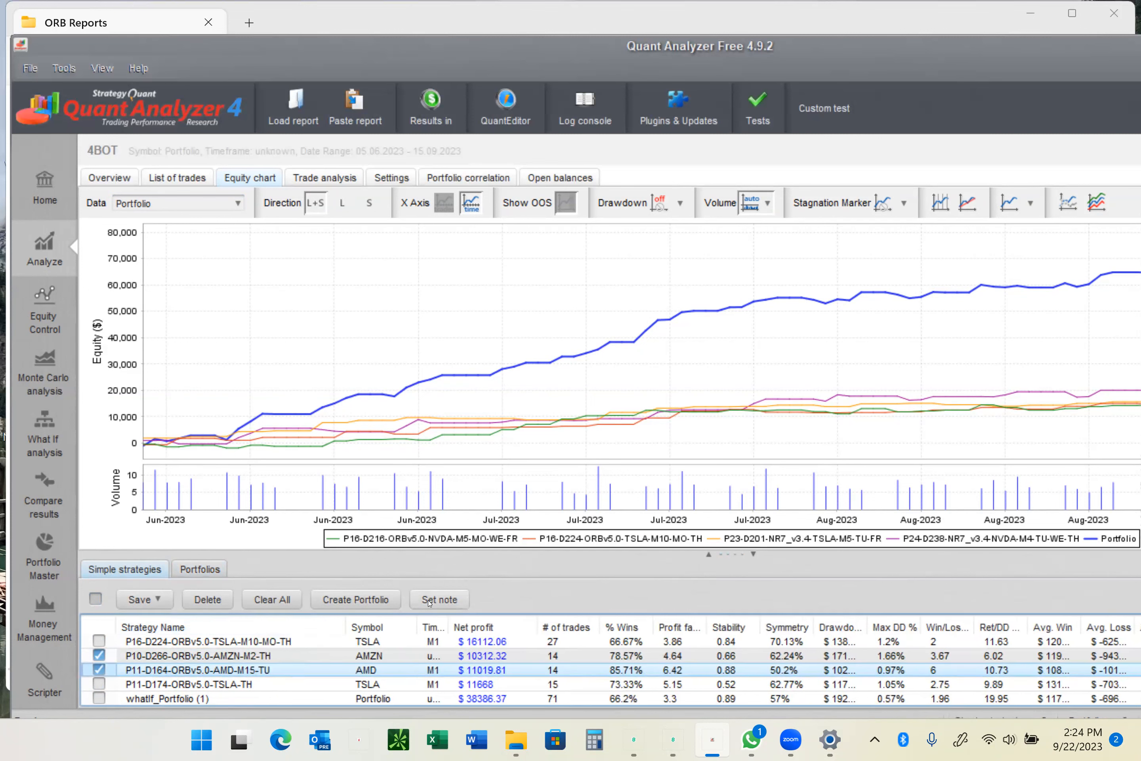
left_click(368, 601)
left_click(199, 686)
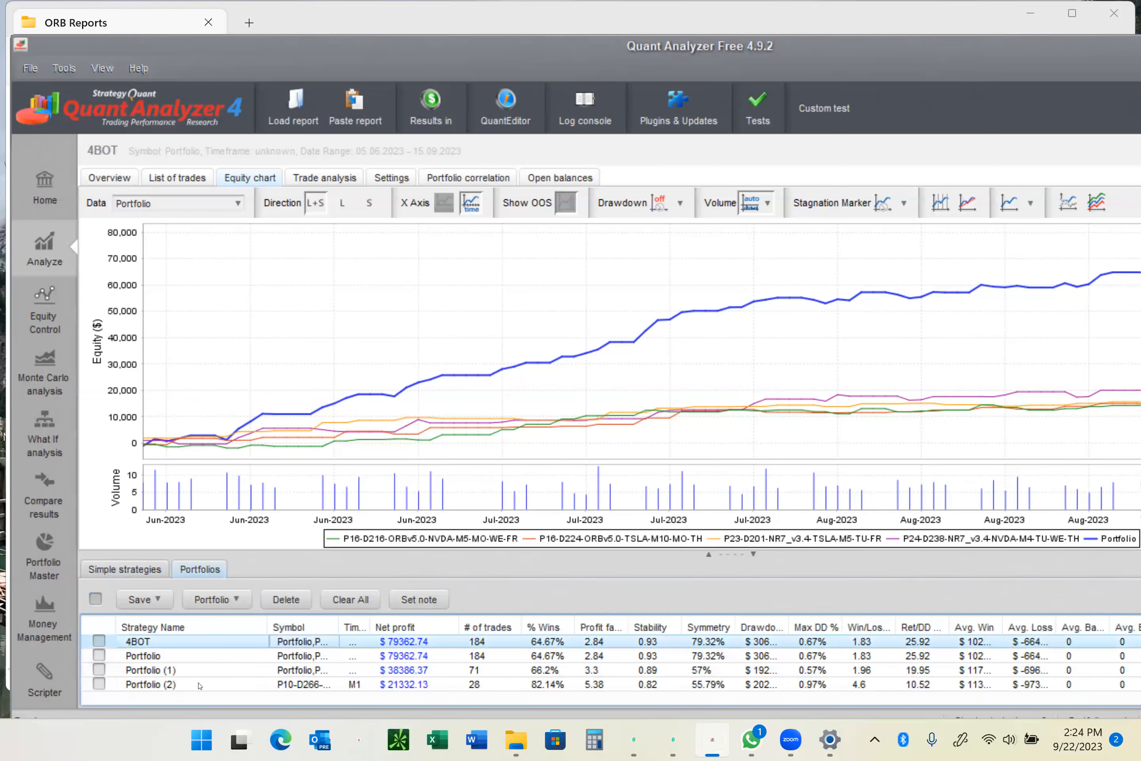
key("Down")
key("Down")
key("Down")
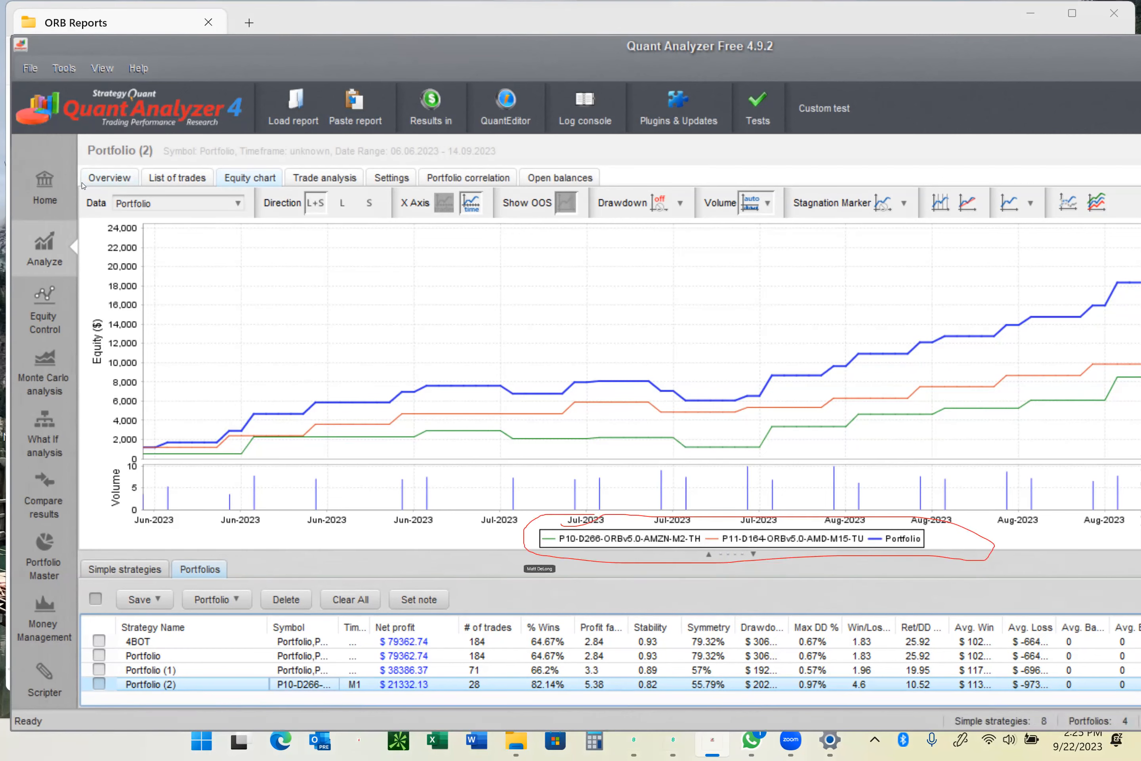
Mark out the equity chart and the portfolio list on screen, and open Portfolio (2)'s overview statistics.
key("super+shift+s")
left_click_drag(81, 183, 1125, 565)
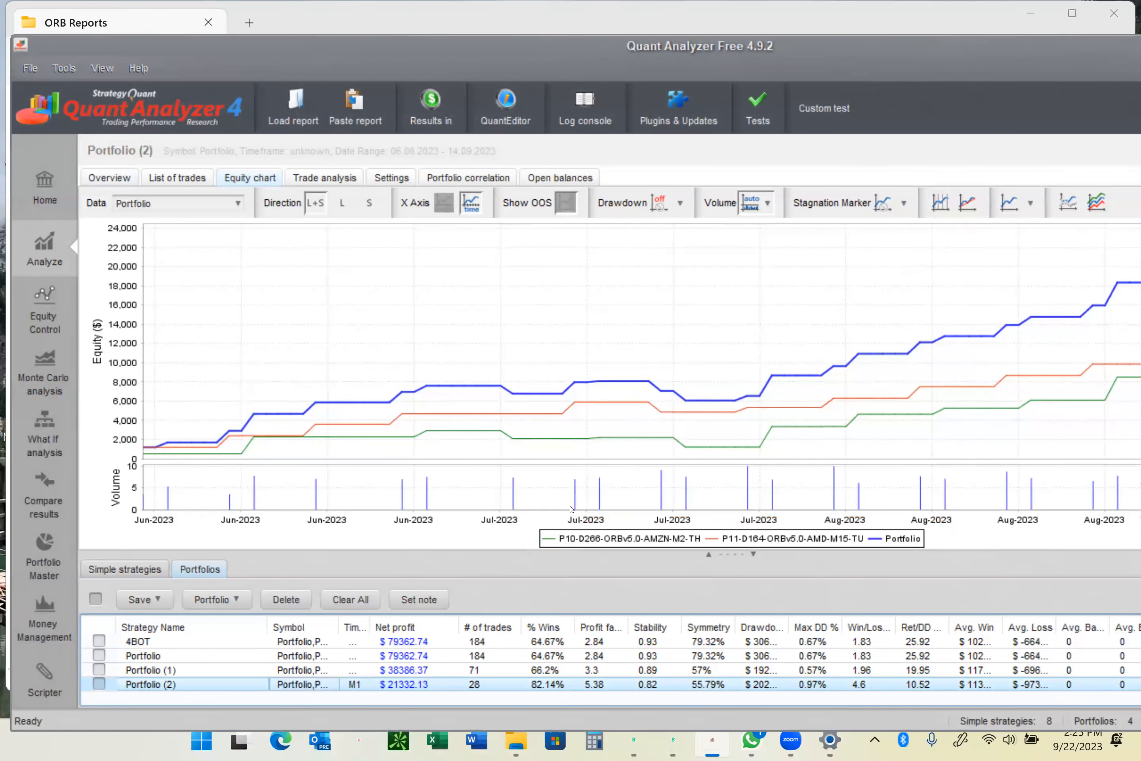
left_click(840, 98)
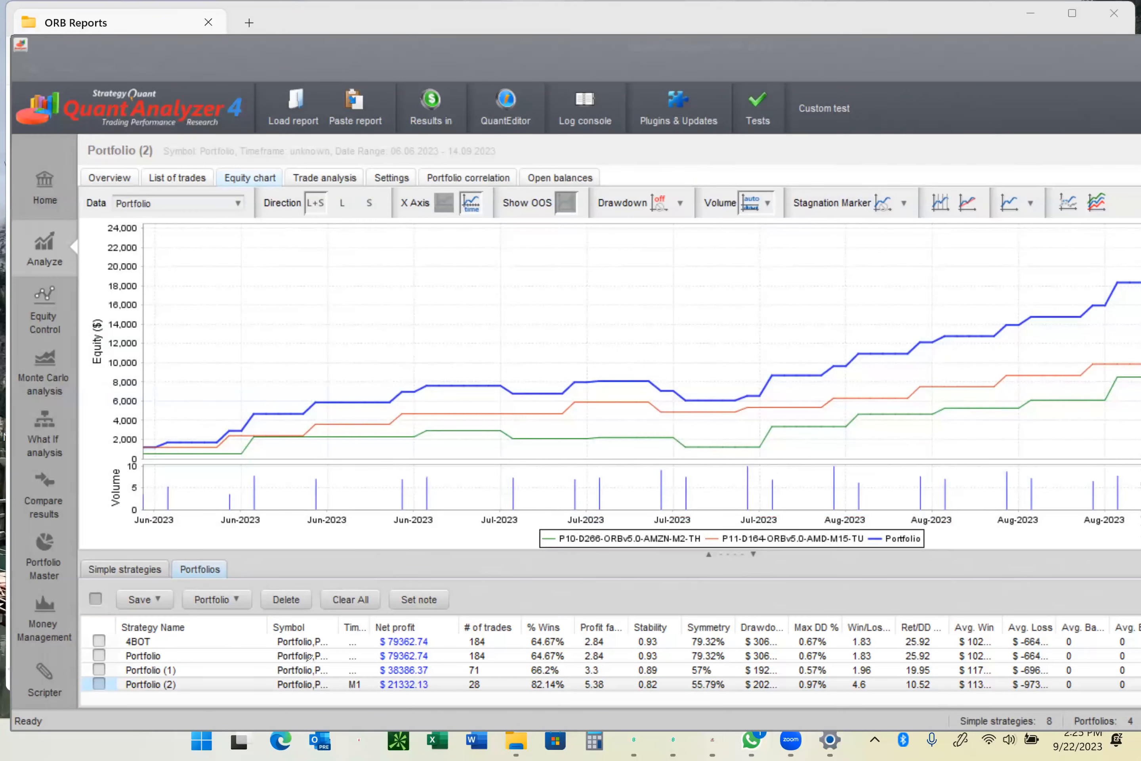
mouse_move(90, 625)
left_mouse_down()
mouse_move(98, 685)
mouse_move(113, 682)
left_mouse_up()
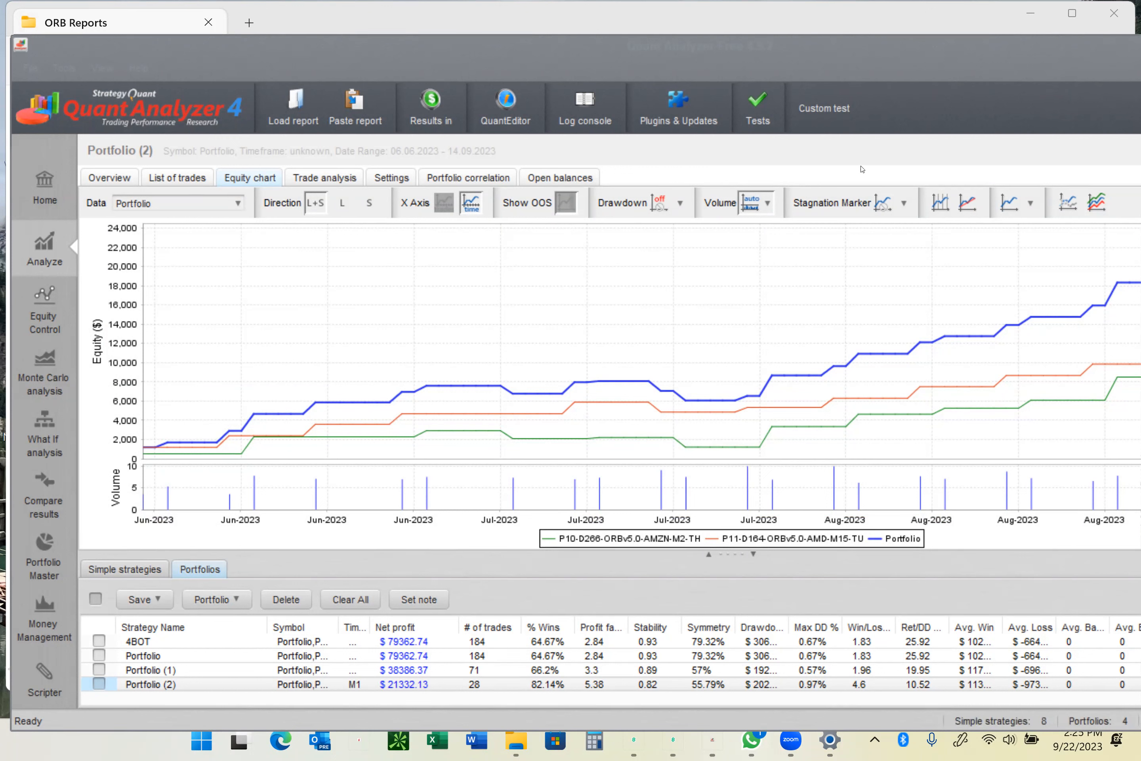
left_click(740, 379)
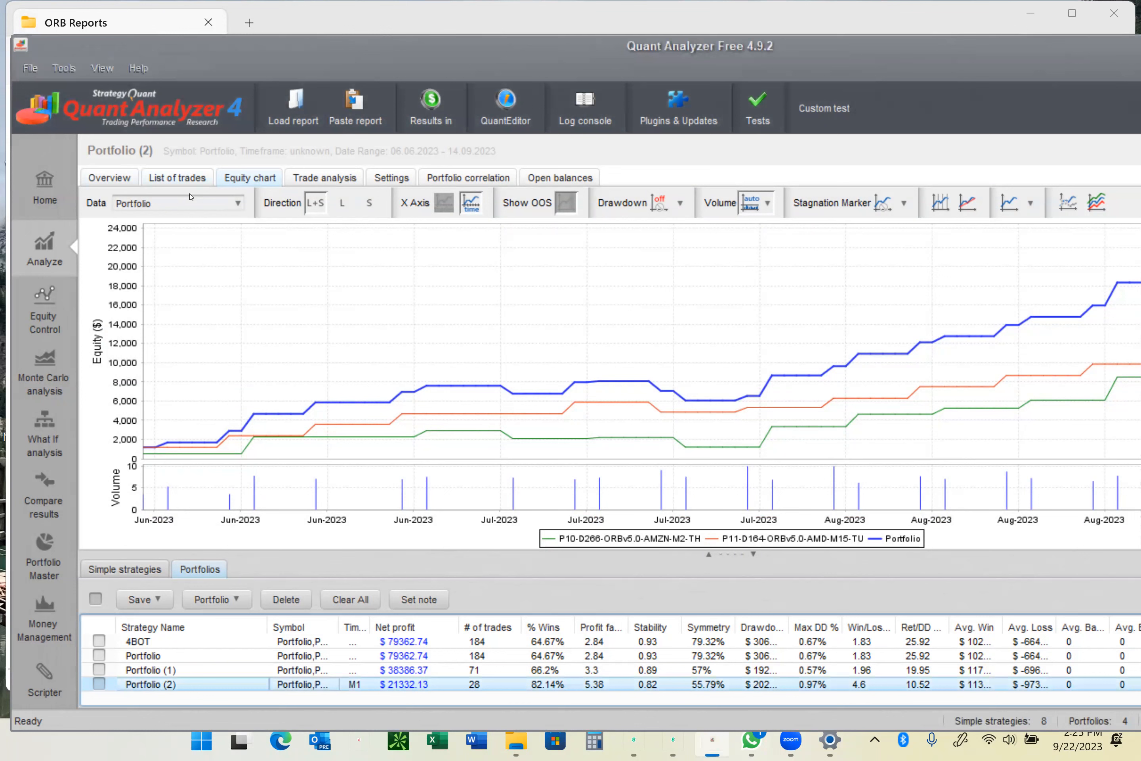
left_click(133, 182)
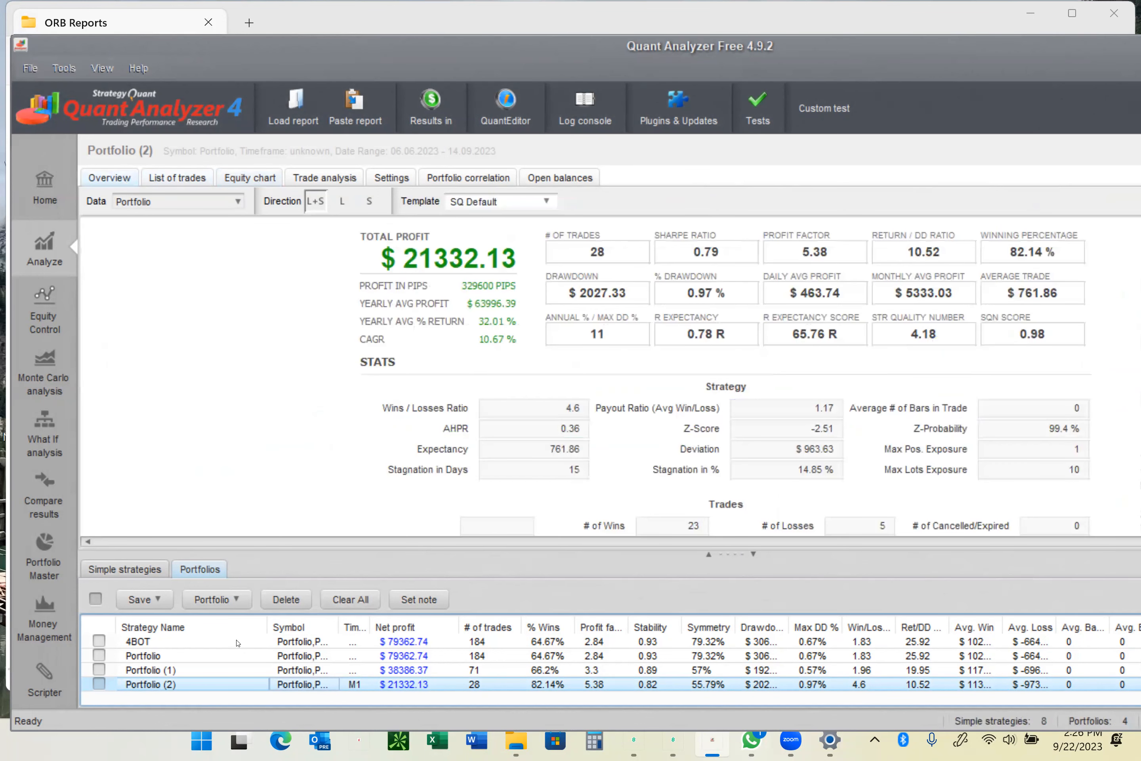
Show the simple strategies and enlarge the results table so the first strategies in the list are in view.
left_click(140, 570)
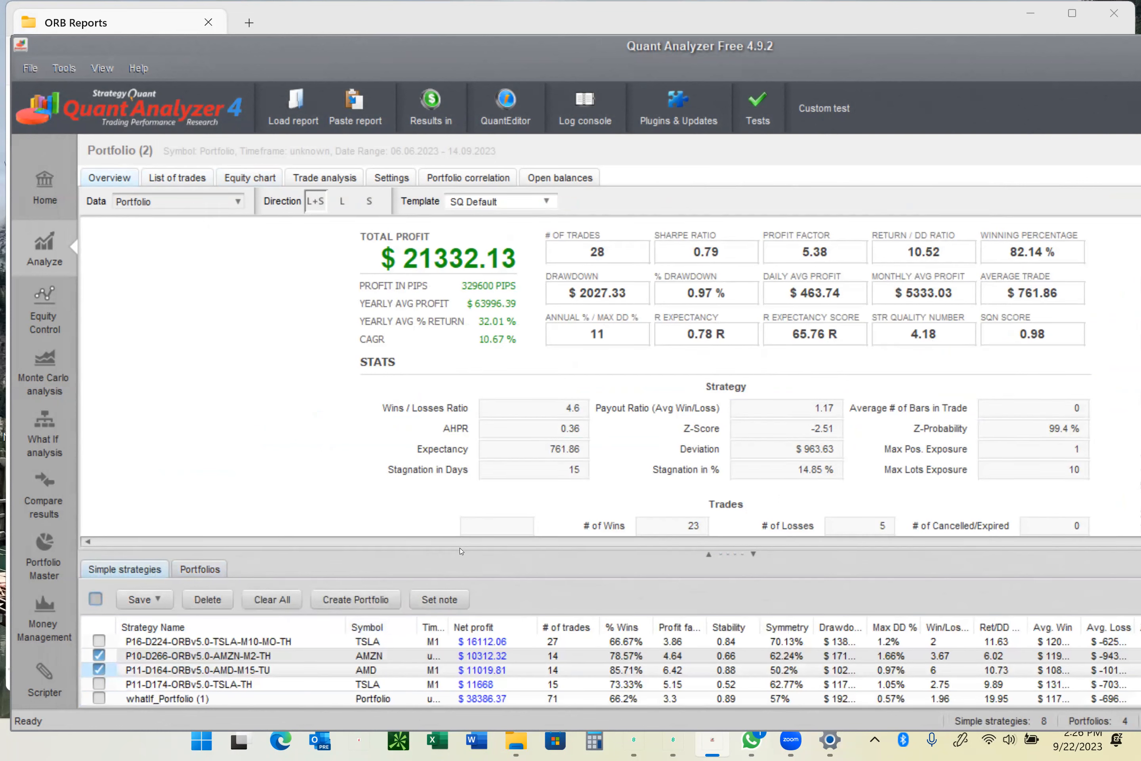
left_click_drag(458, 551, 480, 359)
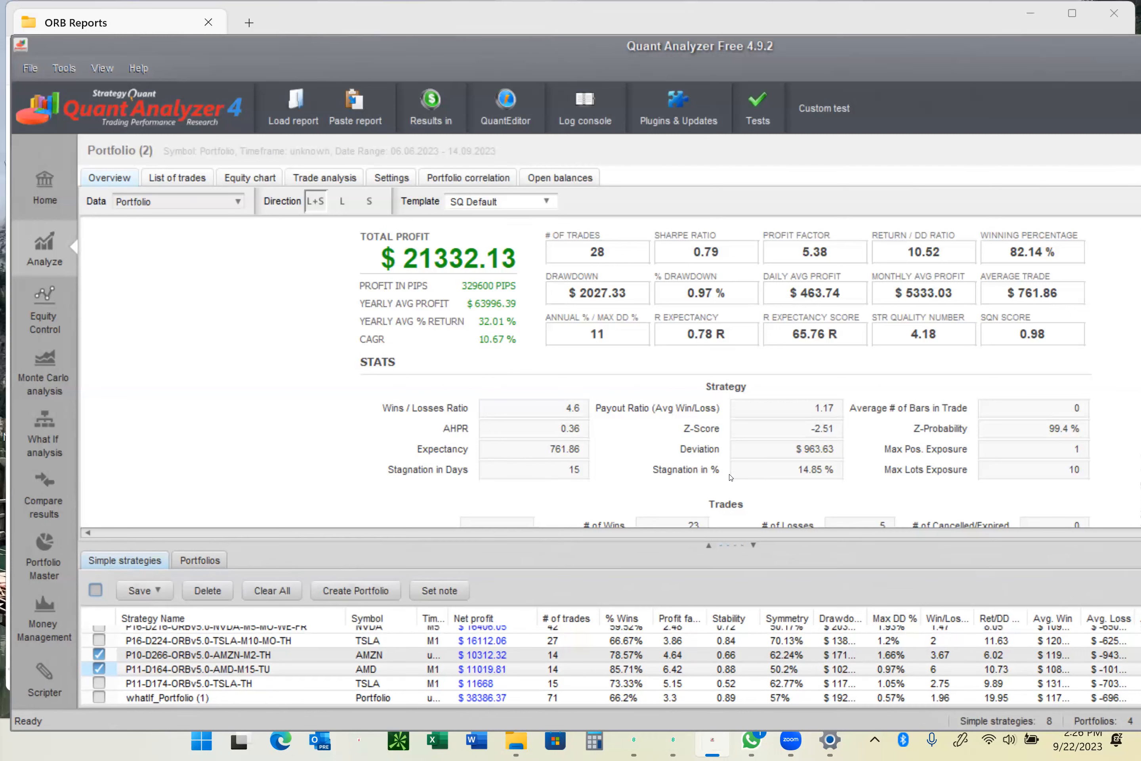
scroll(167, 631, "up", 3)
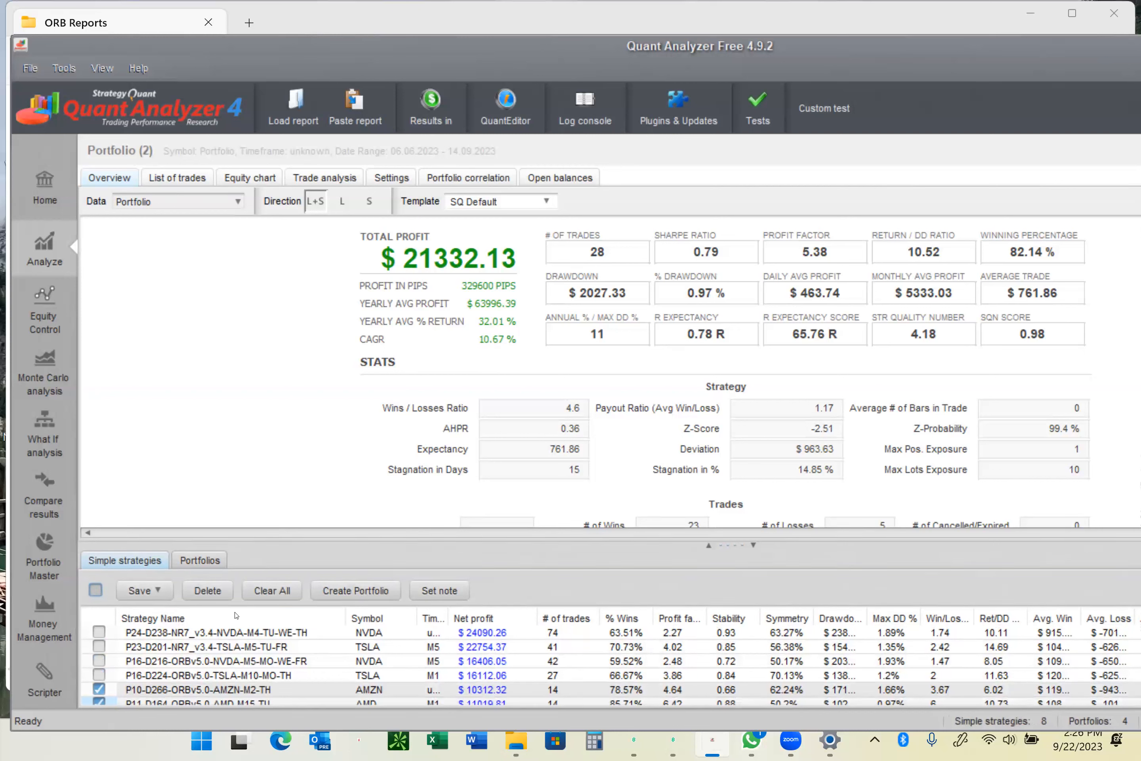
left_click(797, 73)
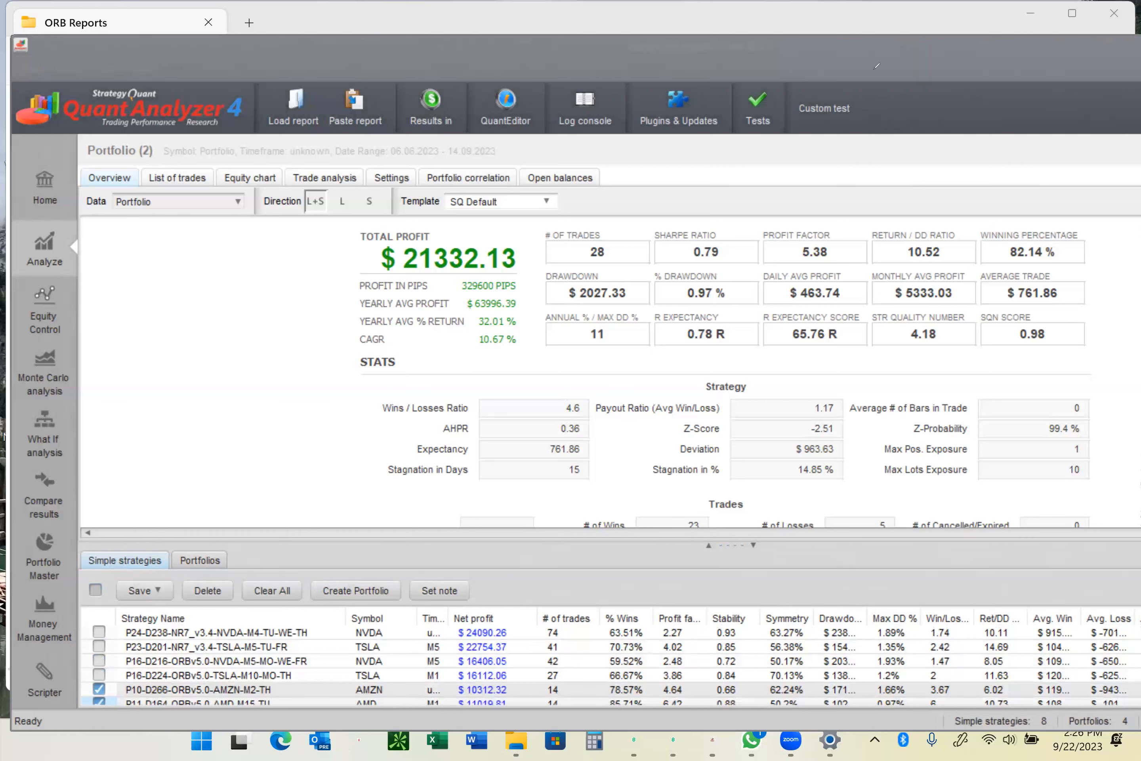
Browse the MLQ5 folder for reports to load, and leave without loading any.
left_click(313, 92)
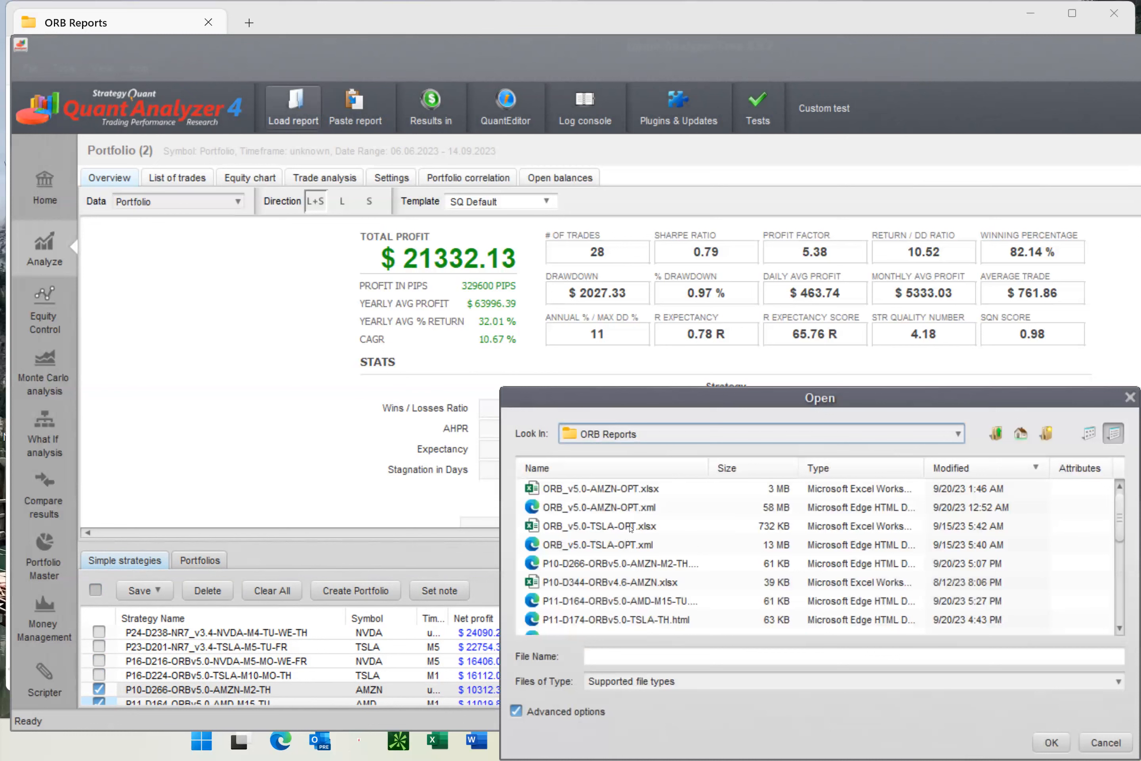
left_click(699, 428)
left_click(653, 461)
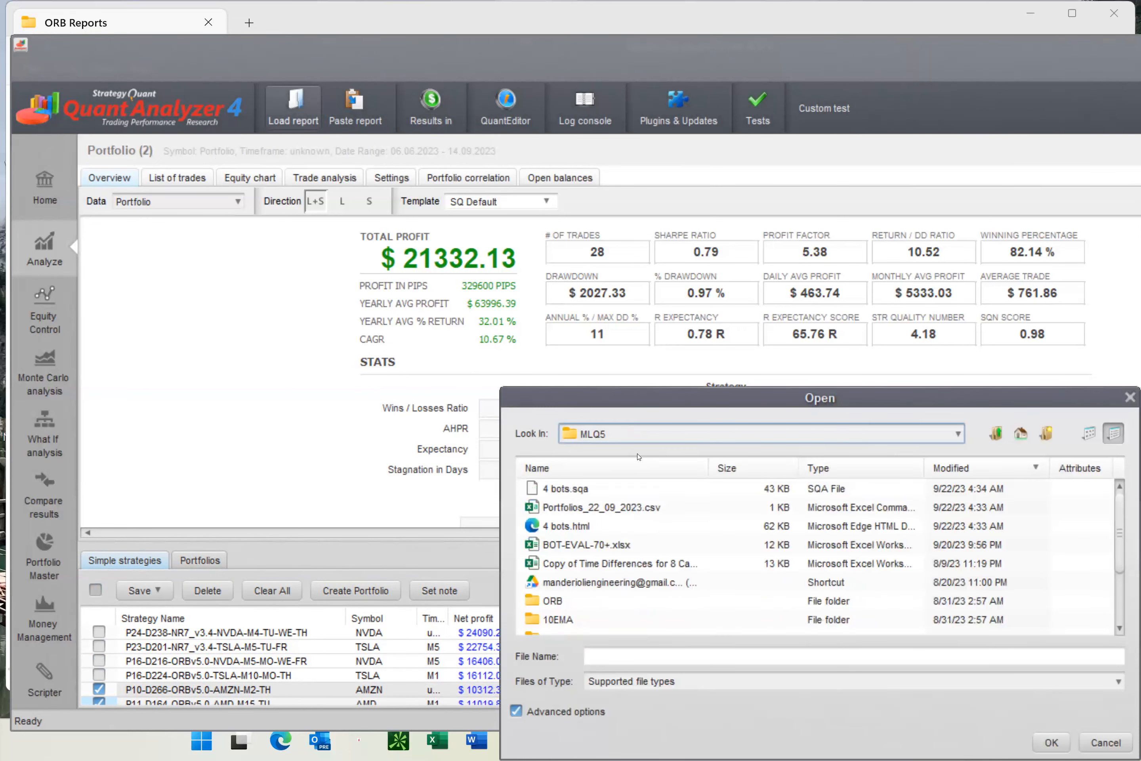
scroll(595, 591, "down", 2)
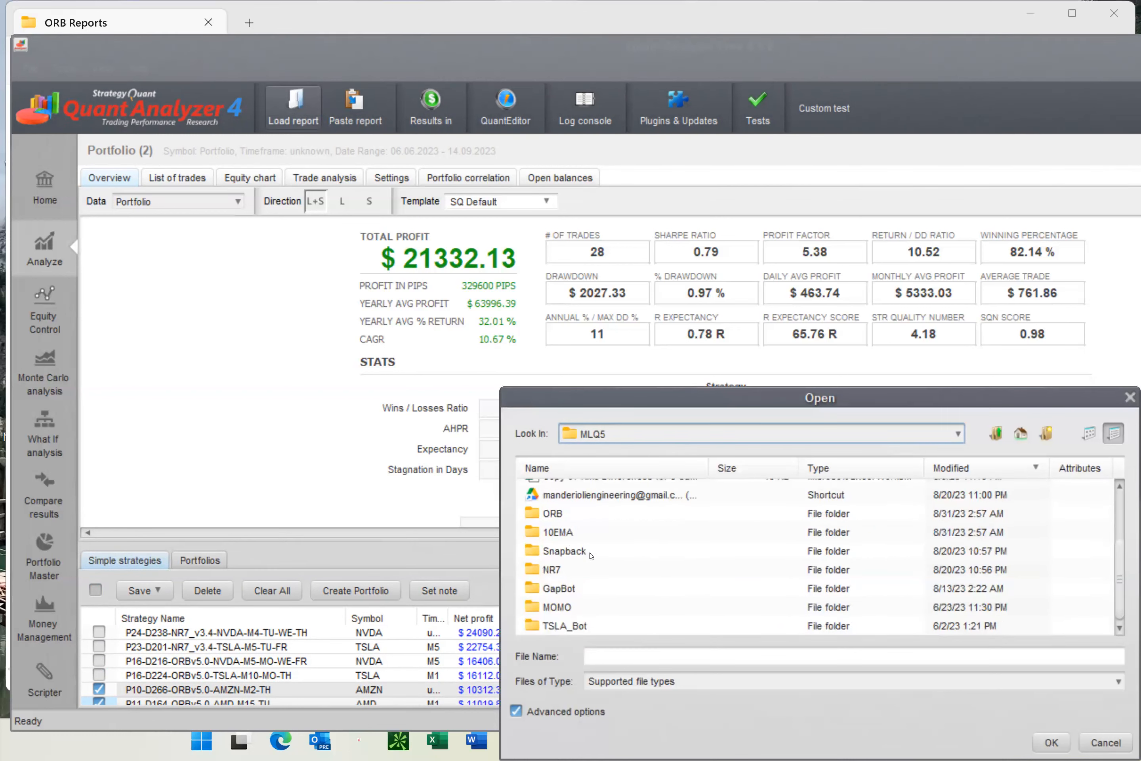
left_click(1106, 743)
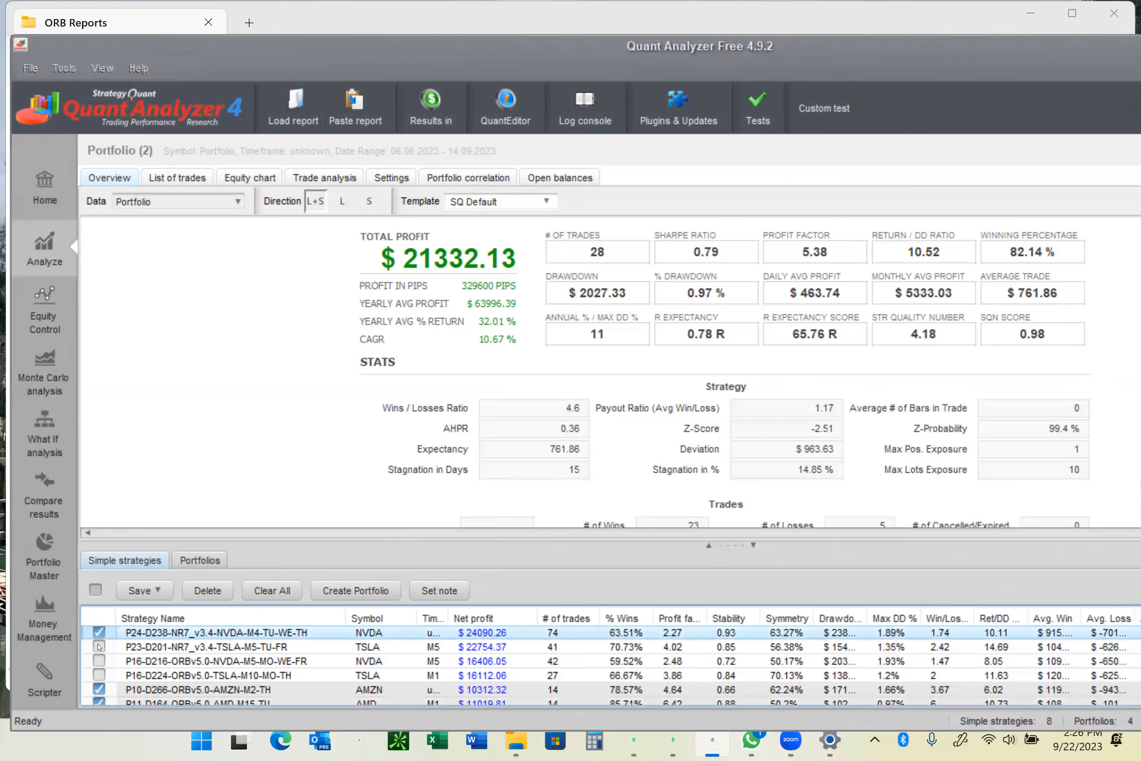
Select only P24-D238-NR7_v3.4-NVDA-M4-TU-WE-TH, P23-D201-NR7_v3.4-TSLA-M5-TU-FR, P16-D216-ORBv5.0-NVDA-M5-MO-WE-FR and P16-D224-ORBv5.0-TSLA-M10-MO-TH among the simple strategies.
left_click(96, 589)
left_click(96, 589)
left_click(102, 632)
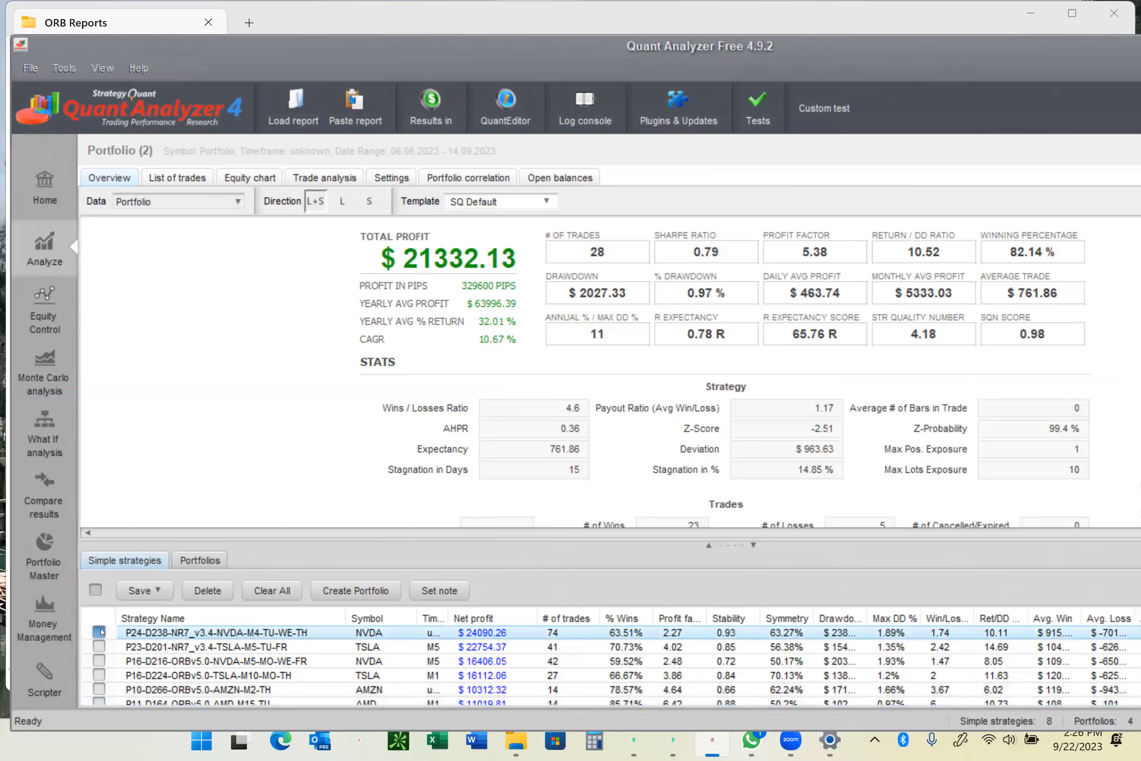
left_click(100, 660)
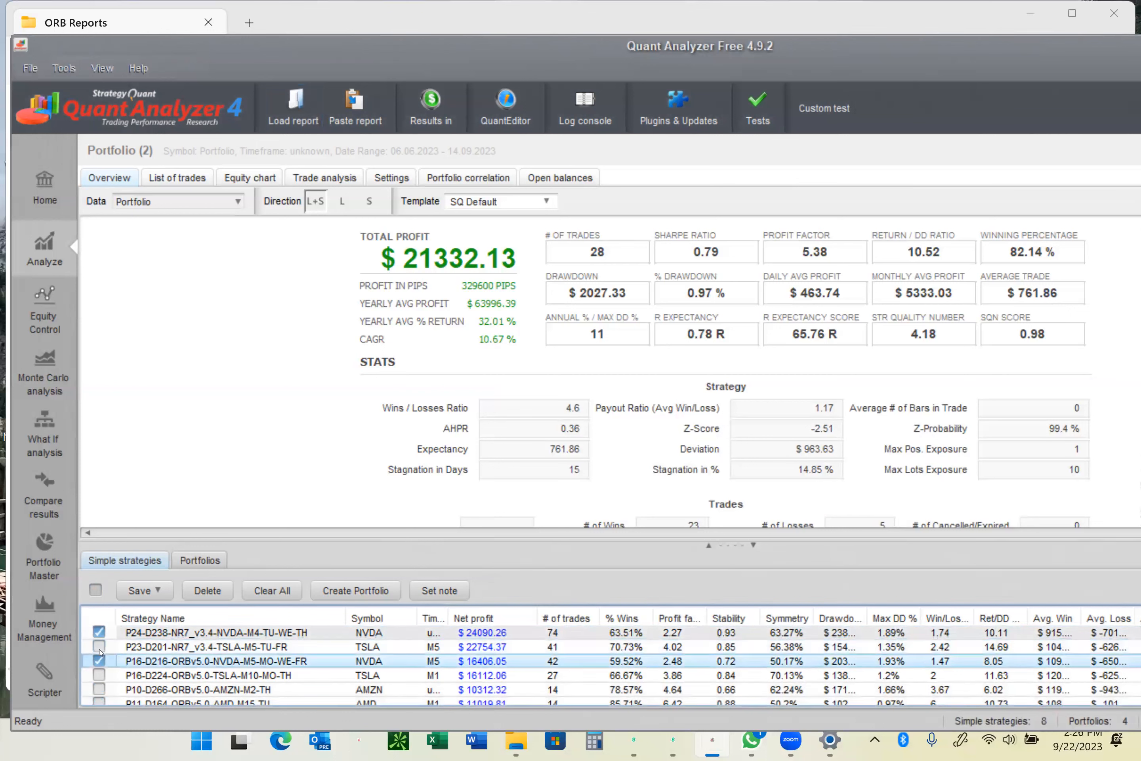
left_click(98, 646)
left_click(100, 676)
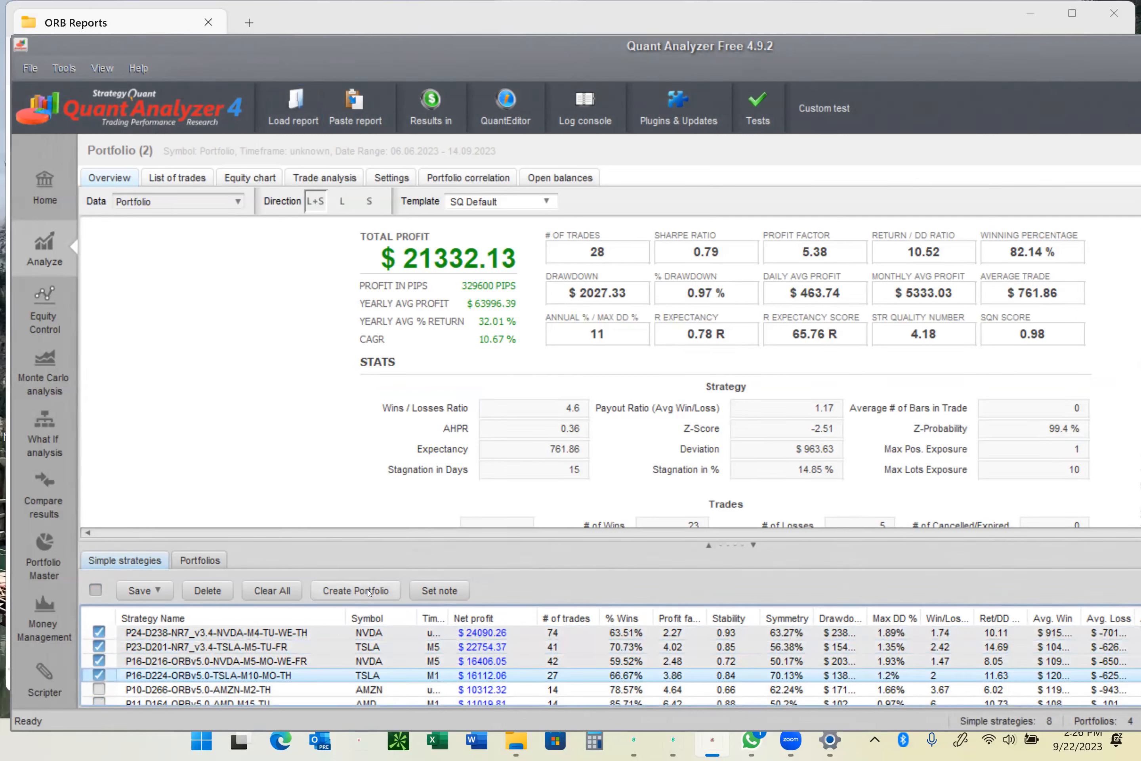
Delete Portfolio, Portfolio (1) and Portfolio (2), keeping only 4BOT among the portfolios.
left_click(195, 558)
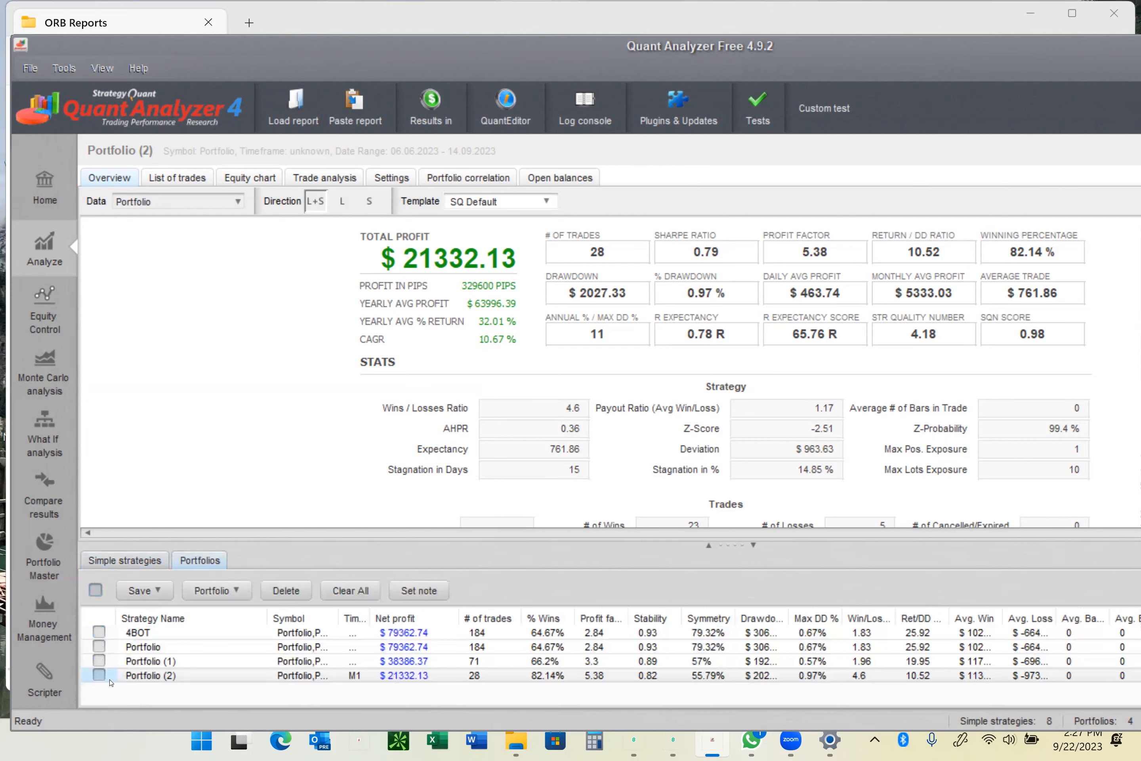
left_click(99, 675)
left_click(99, 661)
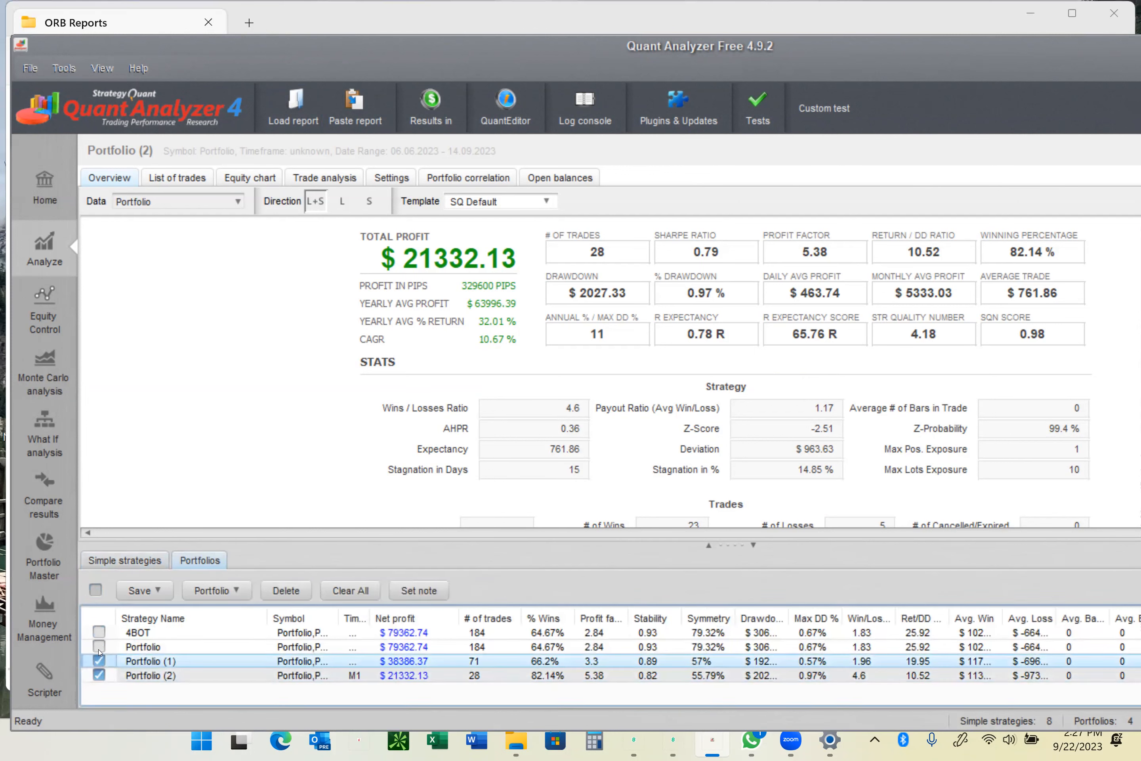
left_click(99, 646)
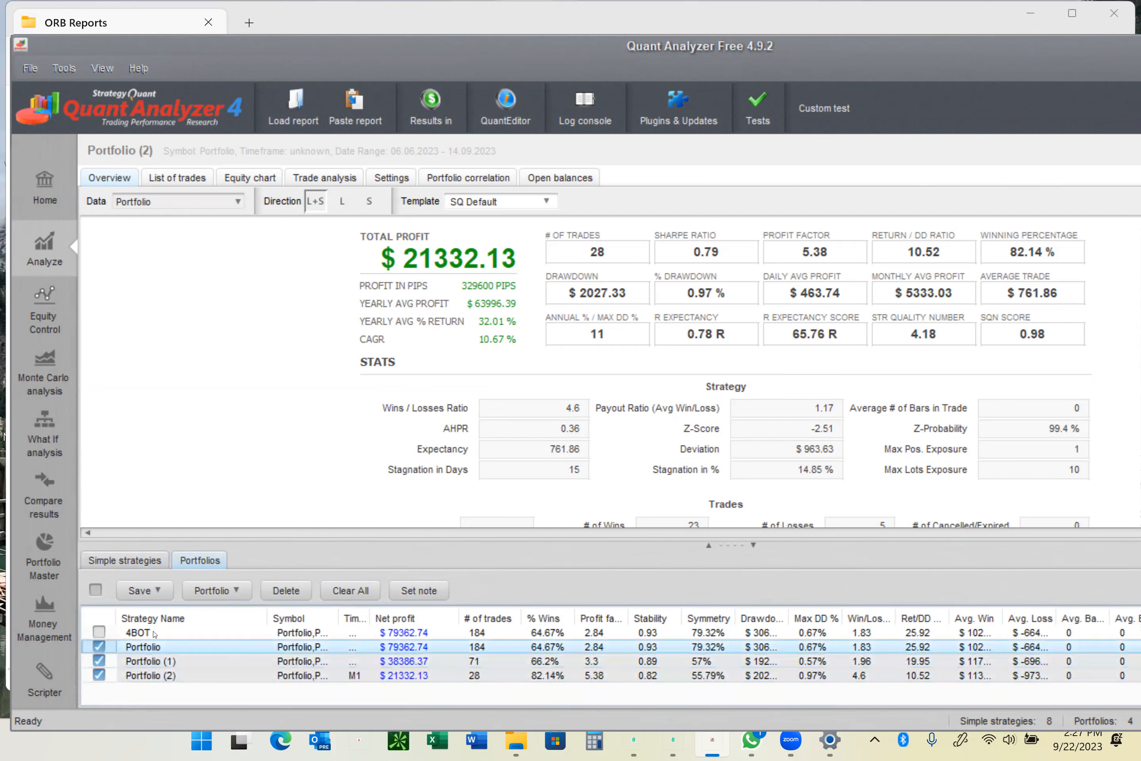
left_click(286, 590)
left_click(682, 414)
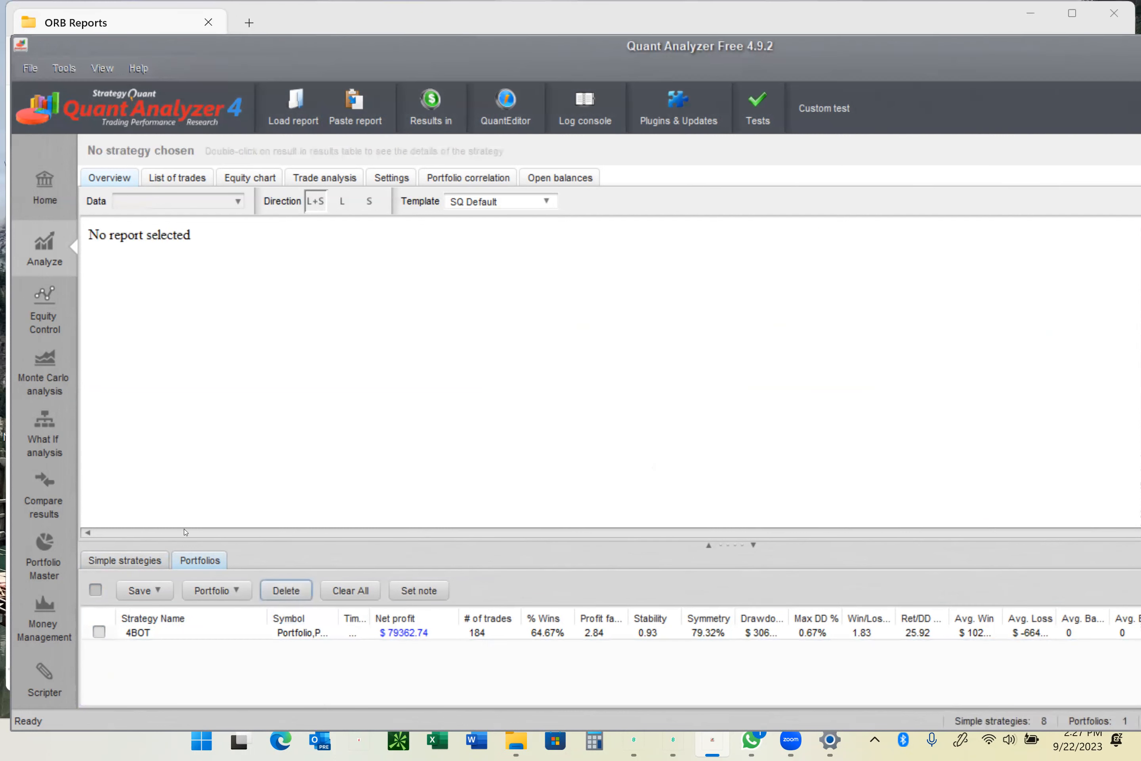
Create two identical portfolios from the four selected P24, P23 and P16 strategies.
left_click(146, 560)
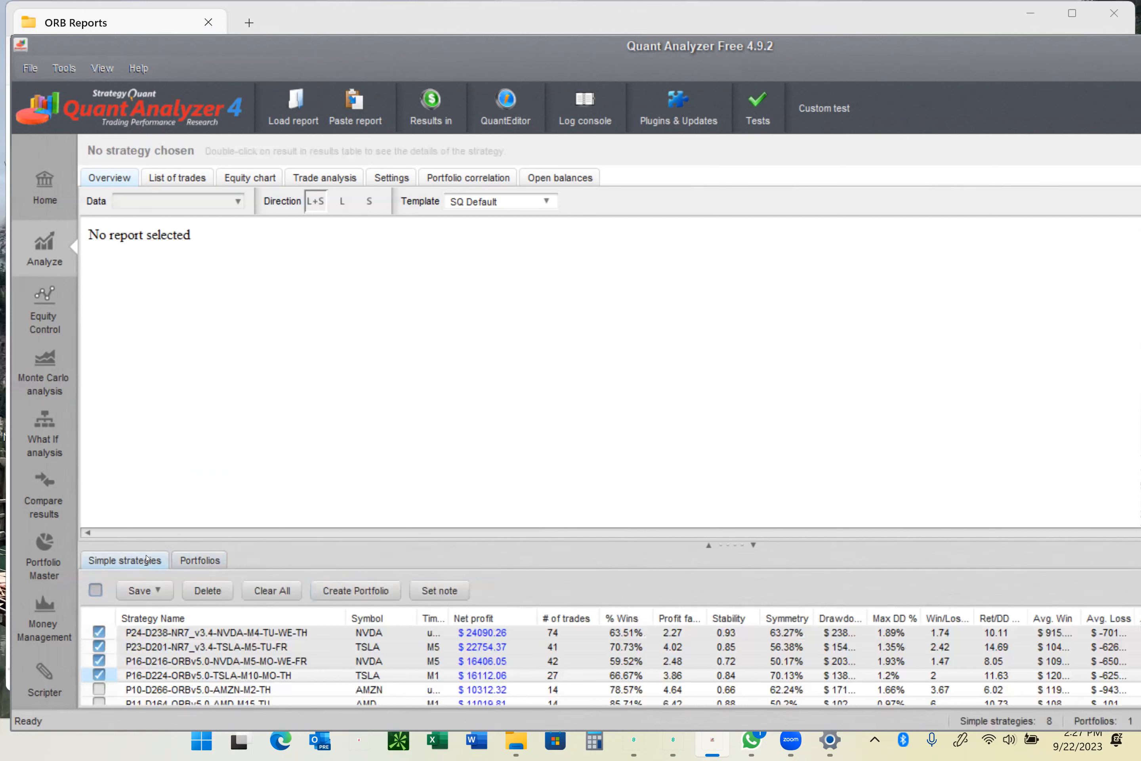
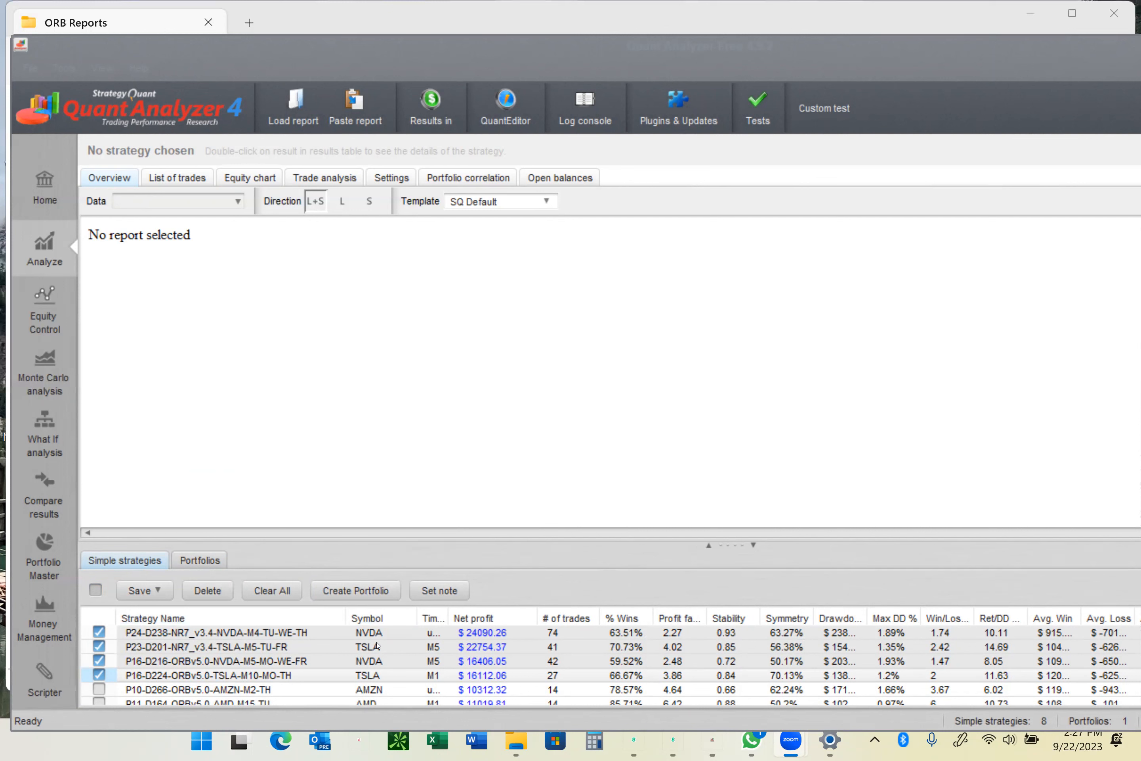
left_click(366, 592)
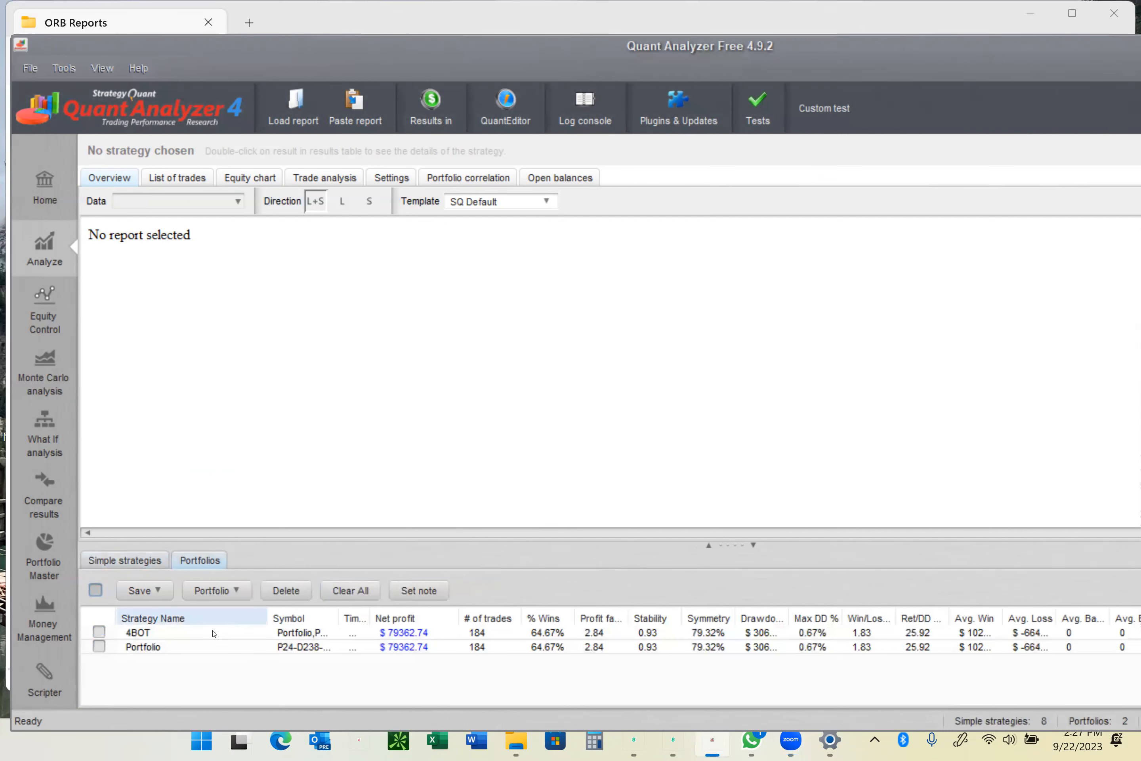
left_click(189, 648)
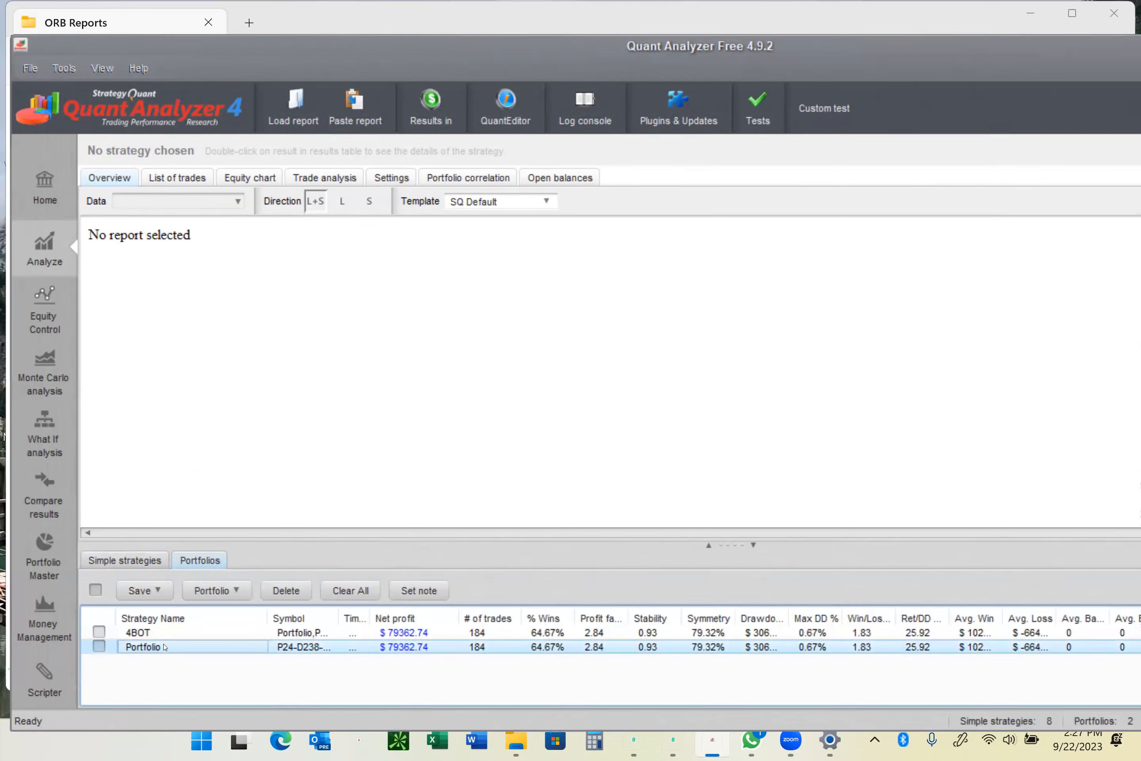
left_click(127, 560)
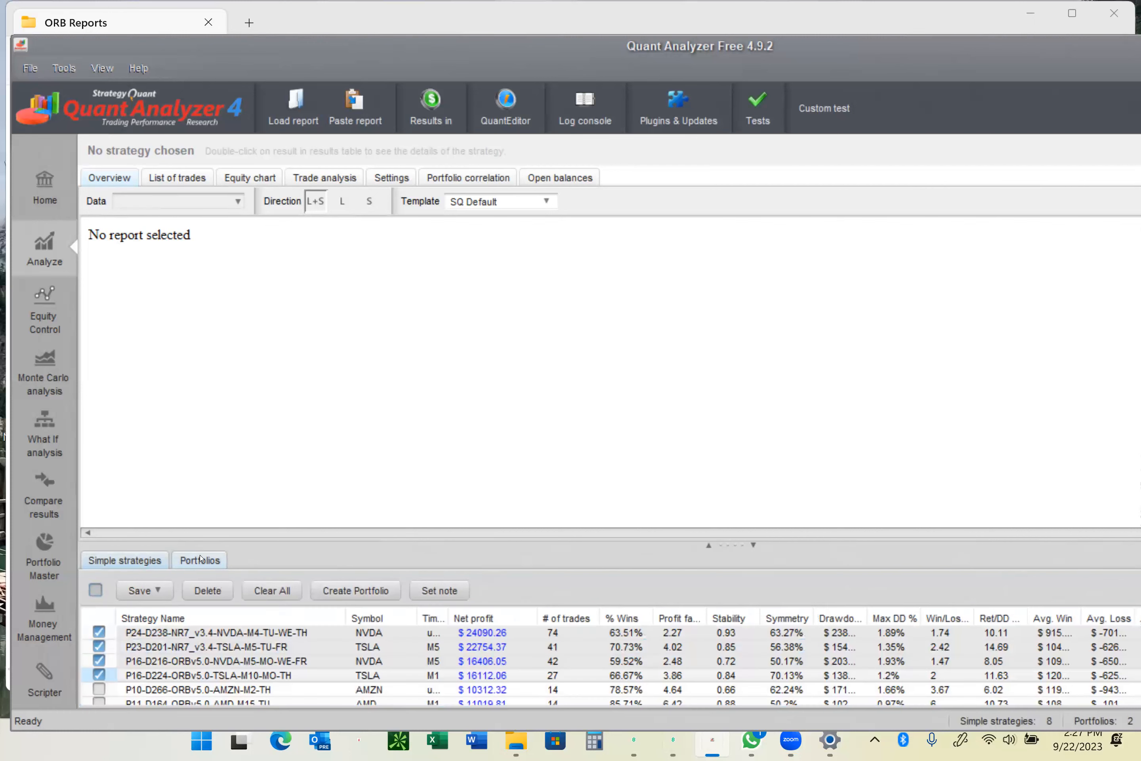
left_click(353, 588)
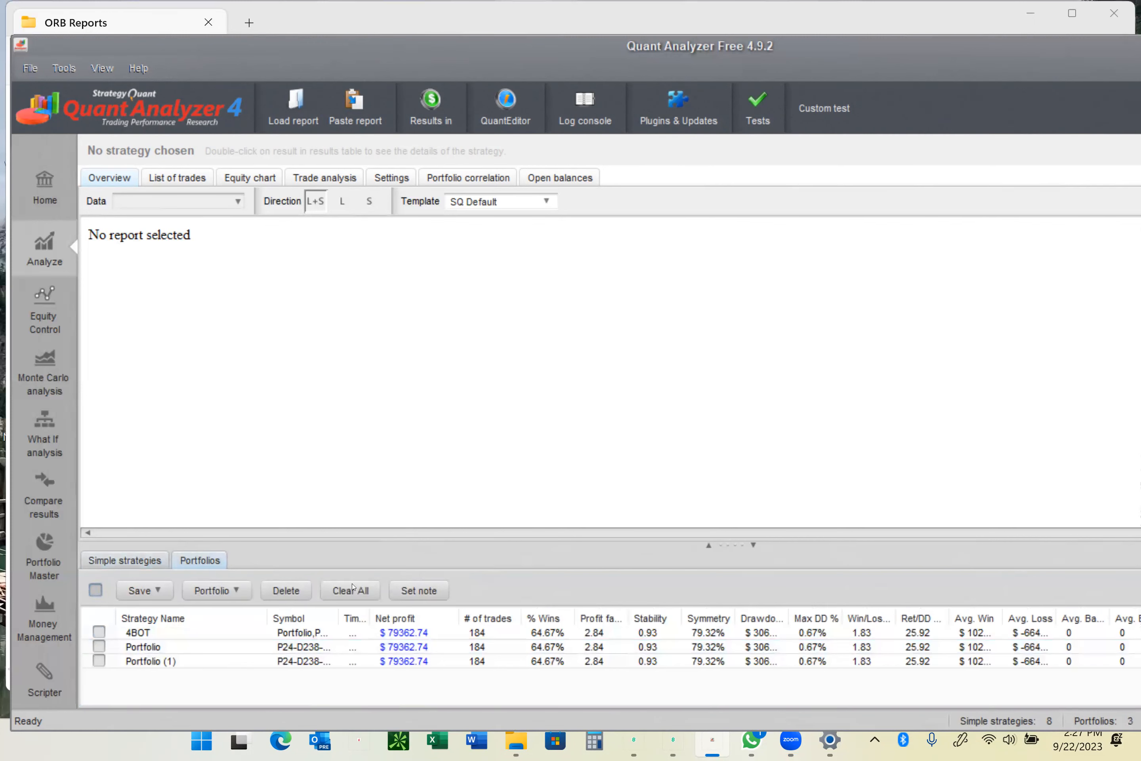
left_click(159, 659)
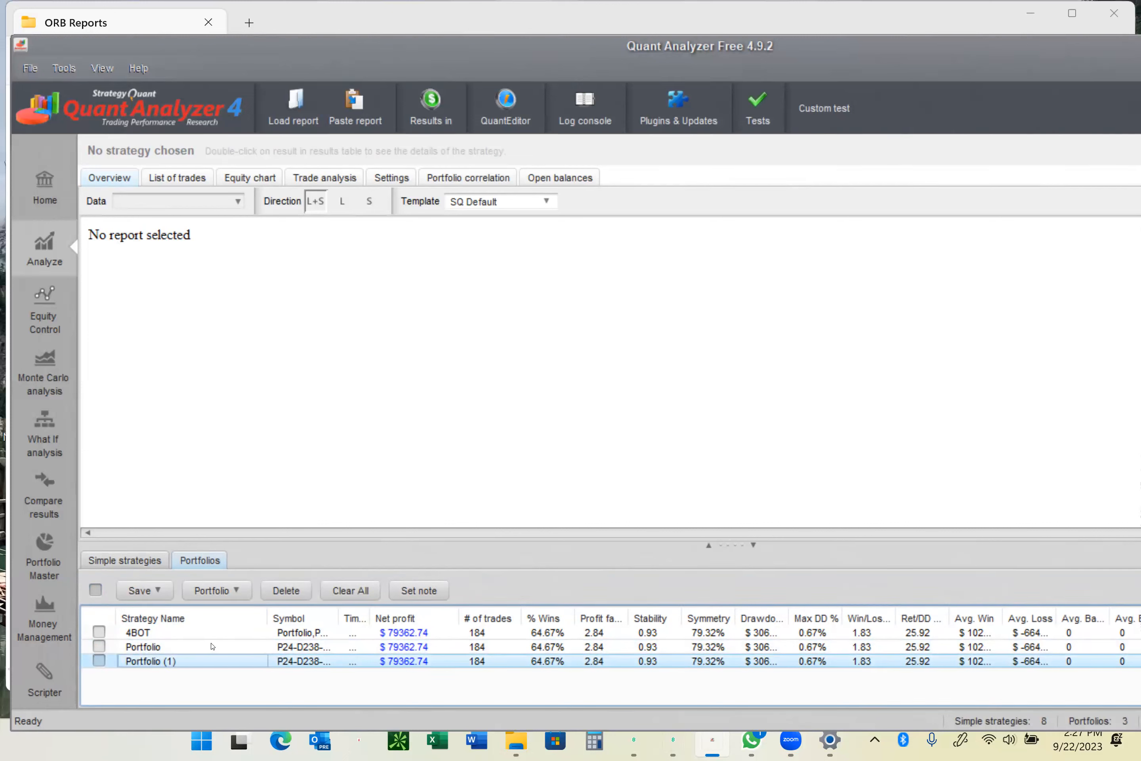
Compare the overview statistics of Portfolio (1), 4BOT and Portfolio.
double_click(162, 645)
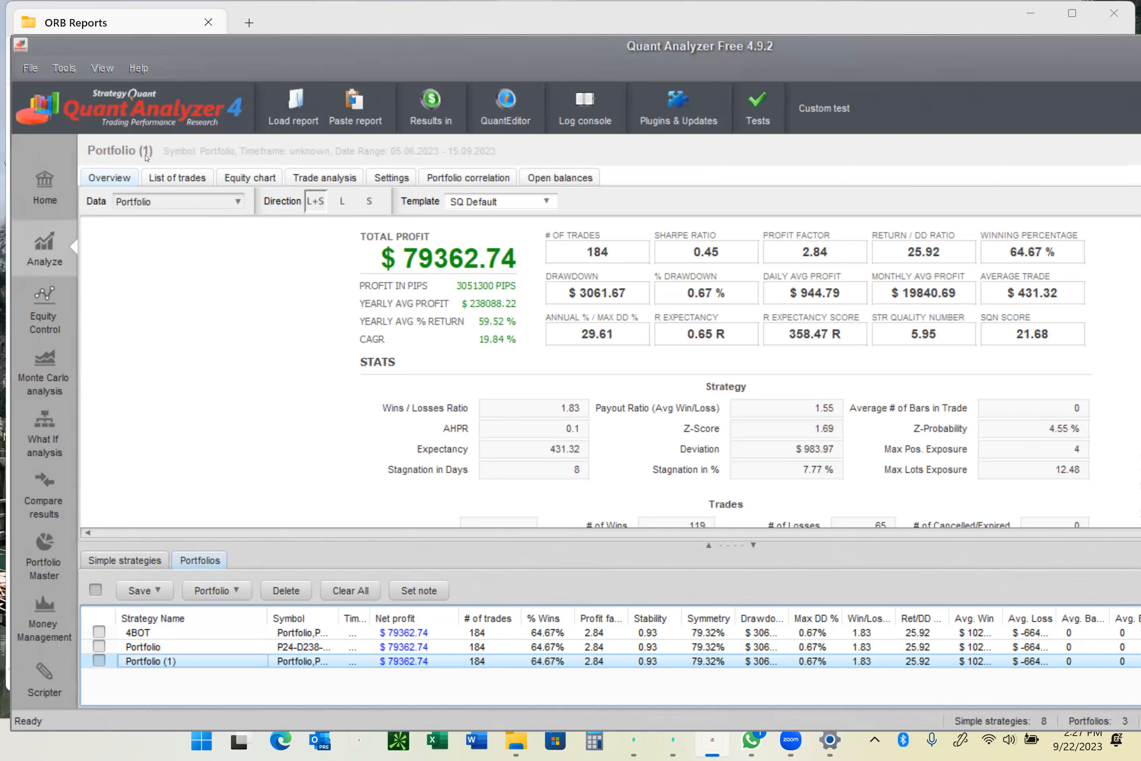
key("Return")
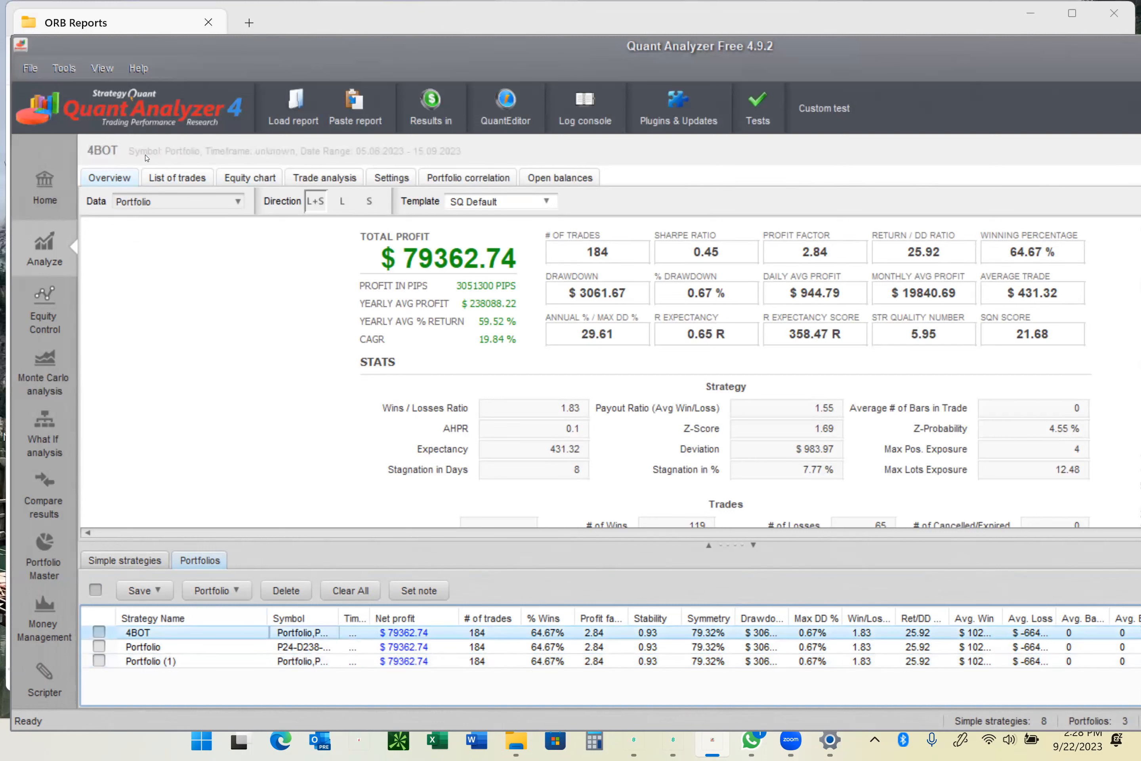
key("Return")
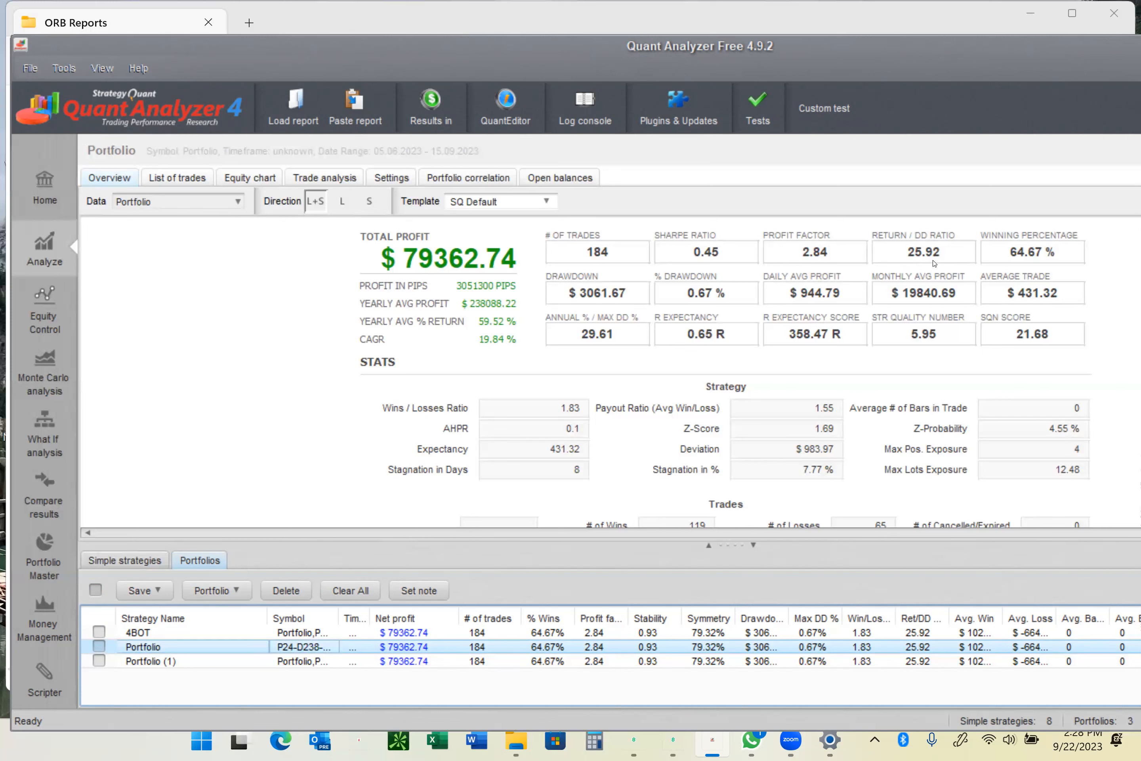
left_click(608, 187)
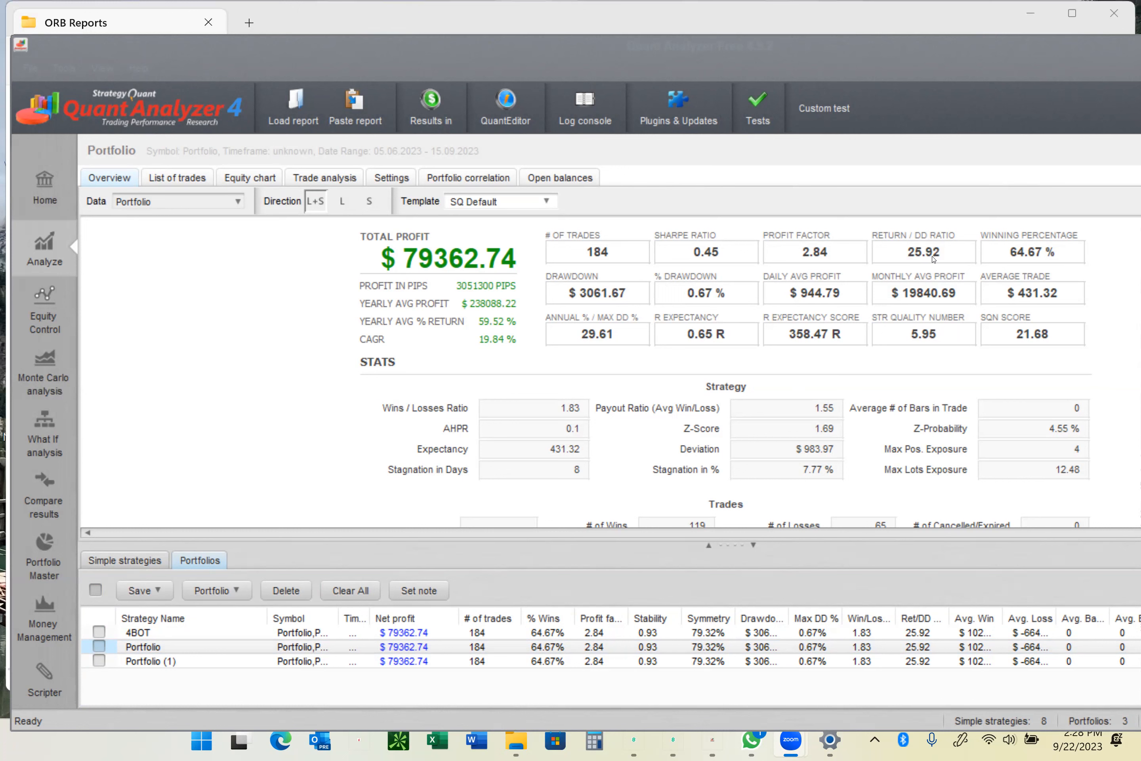
Review Portfolio's equity chart and trade analysis charts, and bring up its list of trades.
left_click(246, 180)
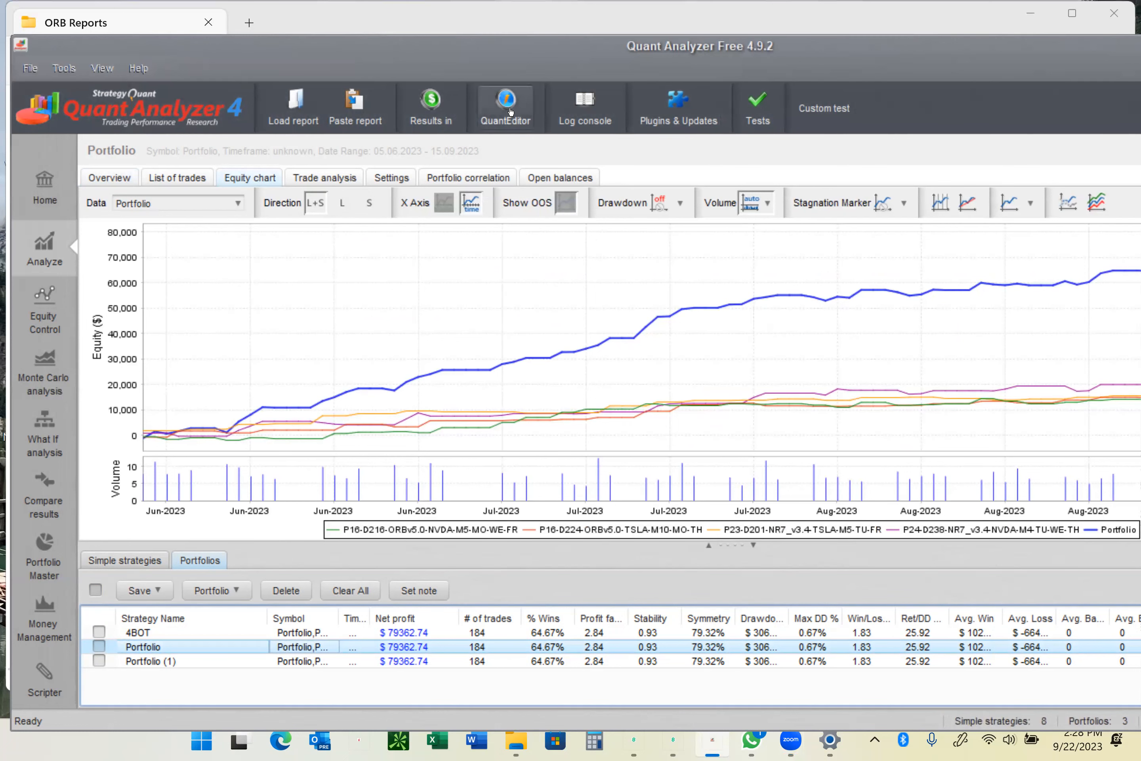
left_click(326, 179)
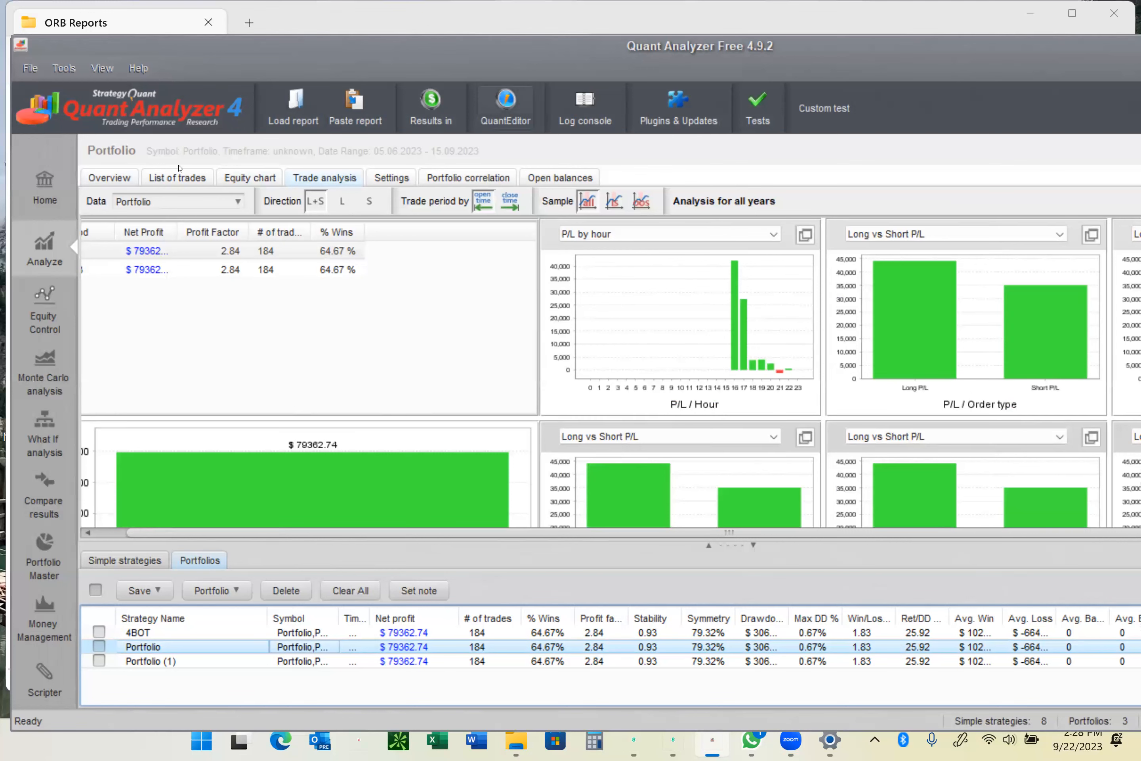
left_click(177, 178)
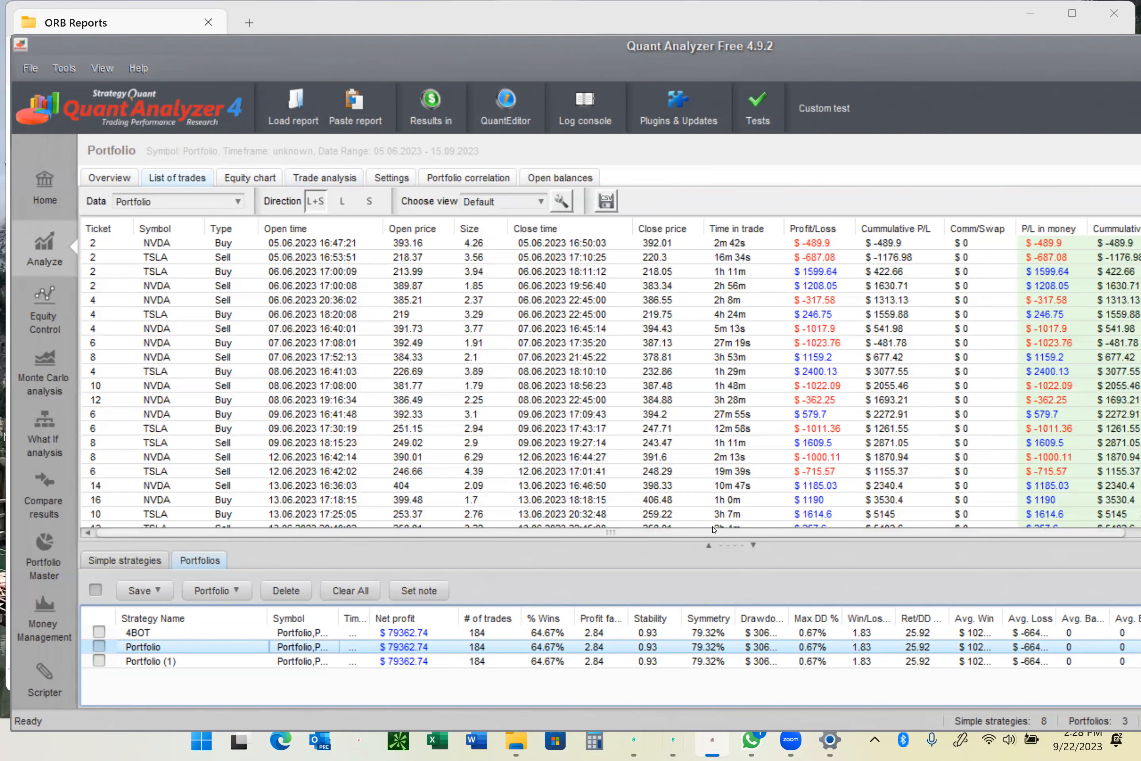
Fit the whole program window on screen and show the remaining trade columns through Comment and Sample type.
scroll(737, 517, "right", 5)
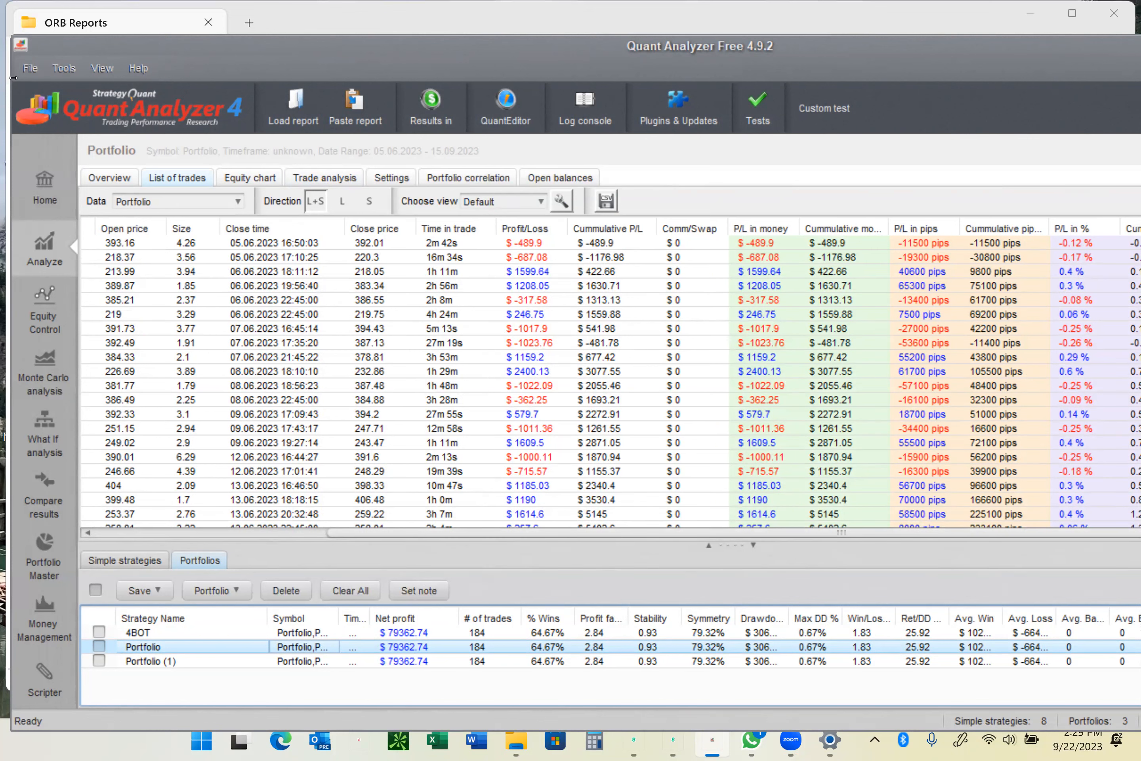
left_click_drag(13, 77, 18, 78)
left_click_drag(258, 41, 152, 26)
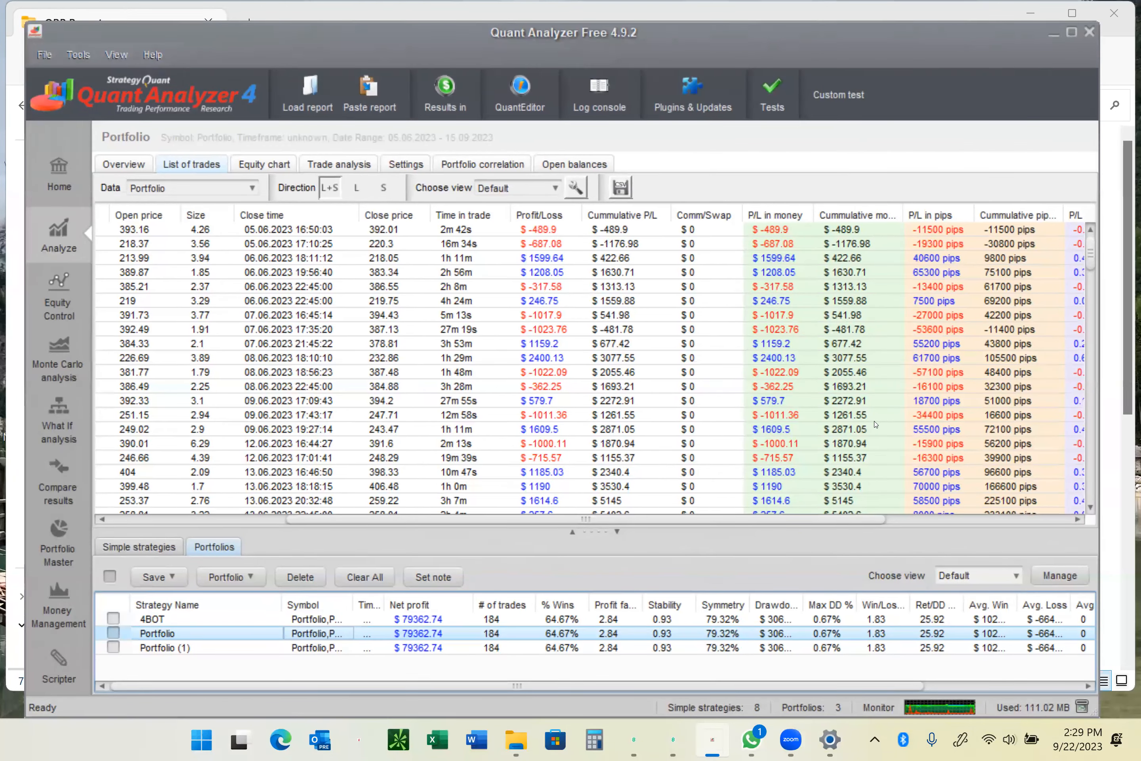
left_click_drag(842, 519, 1095, 364)
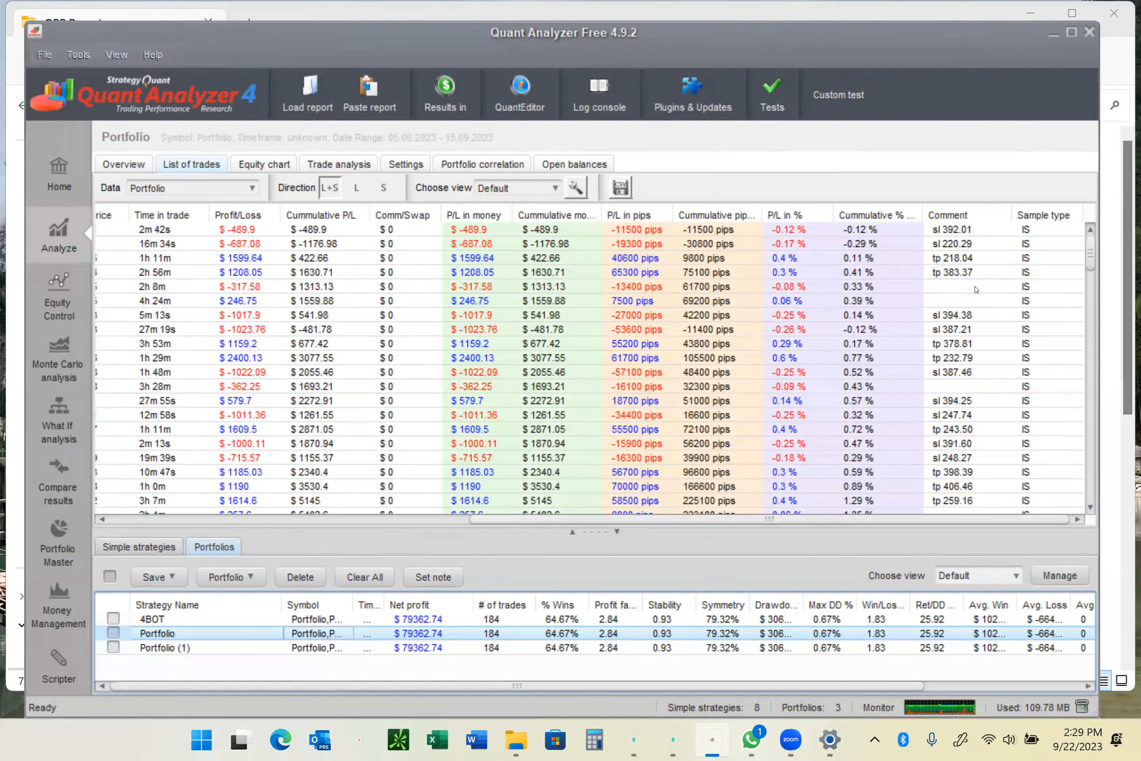
Check which column views are available for the list of trades, and open the view manager on the Default view.
left_click(554, 189)
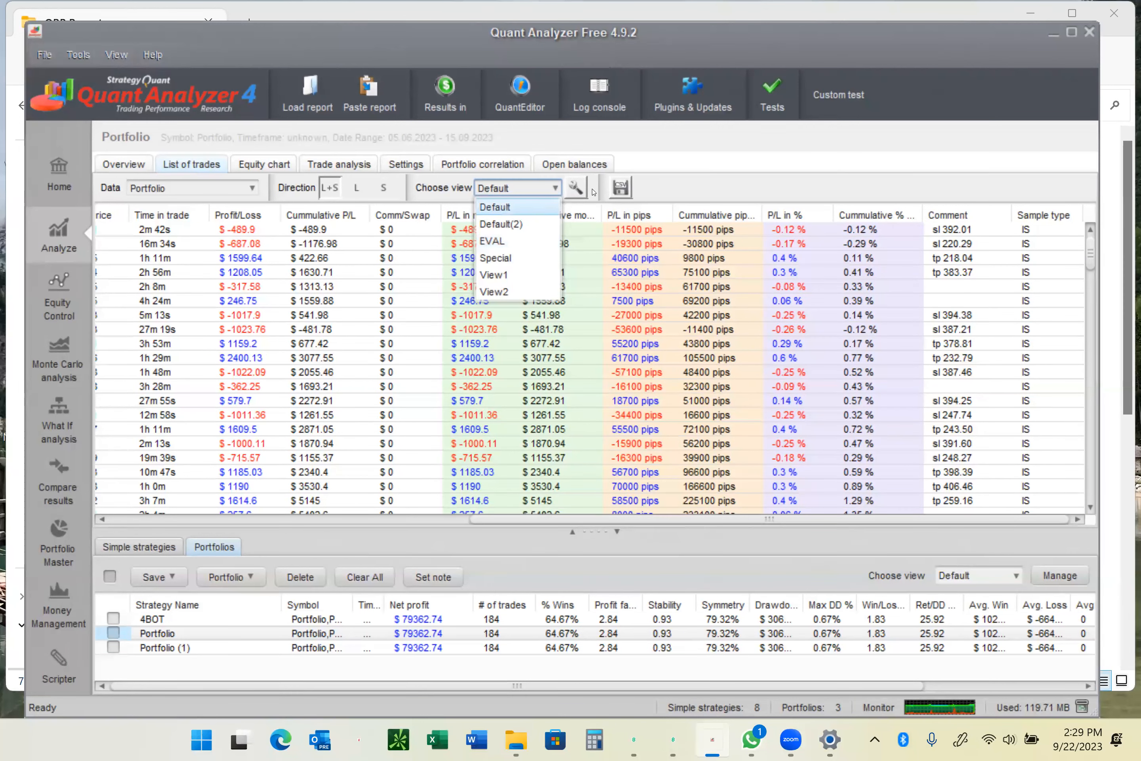
left_click(607, 186)
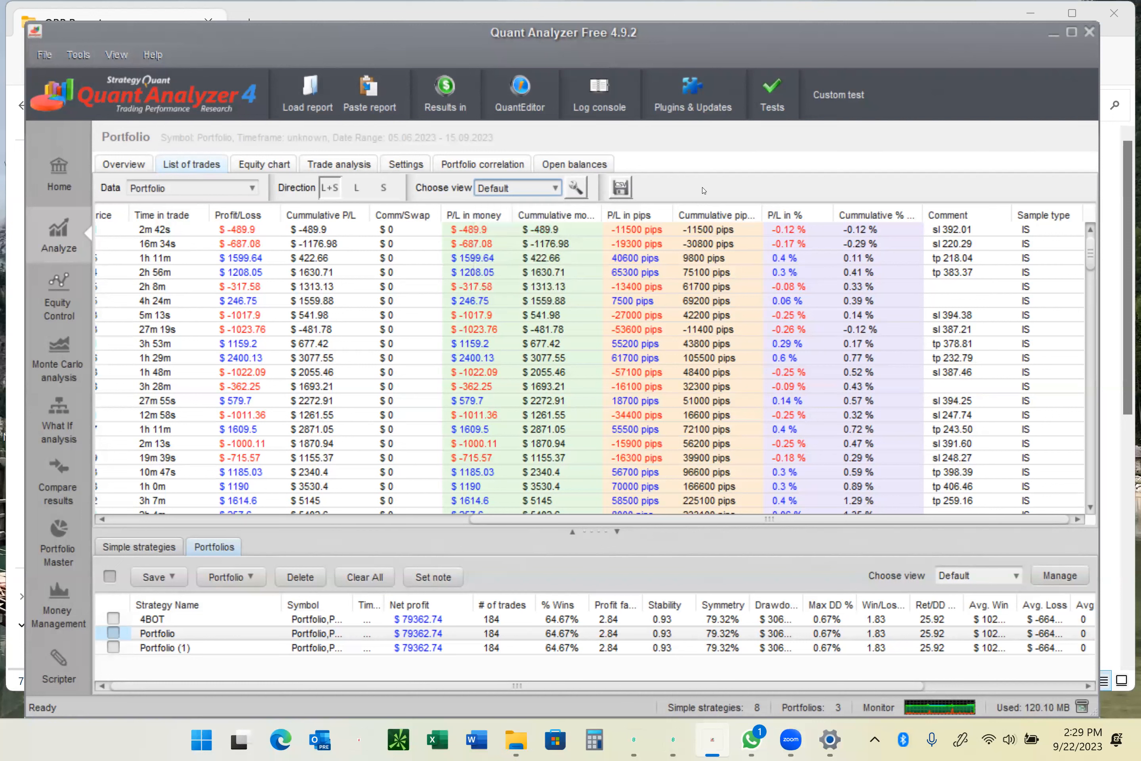
left_click(575, 187)
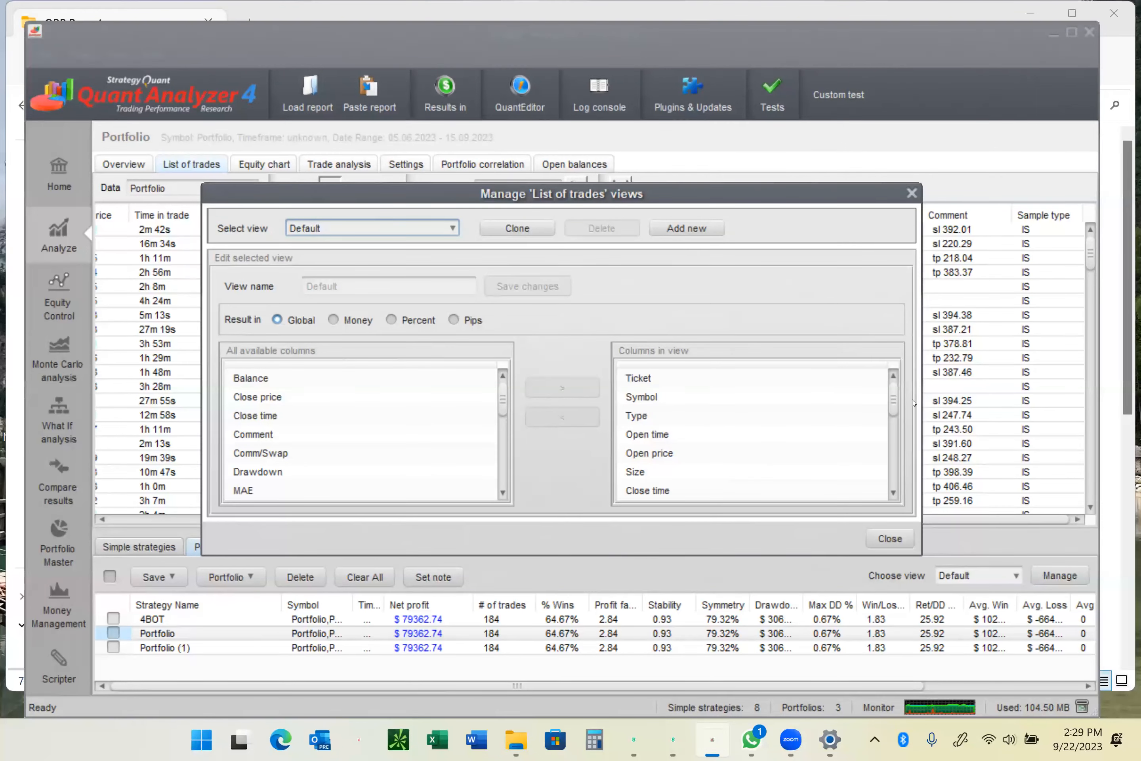
Clone the Default list-of-trades view and add the Strategy name column to the copy with results in Global.
mouse_move(892, 401)
left_mouse_down()
mouse_move(897, 493)
mouse_move(875, 350)
left_mouse_up()
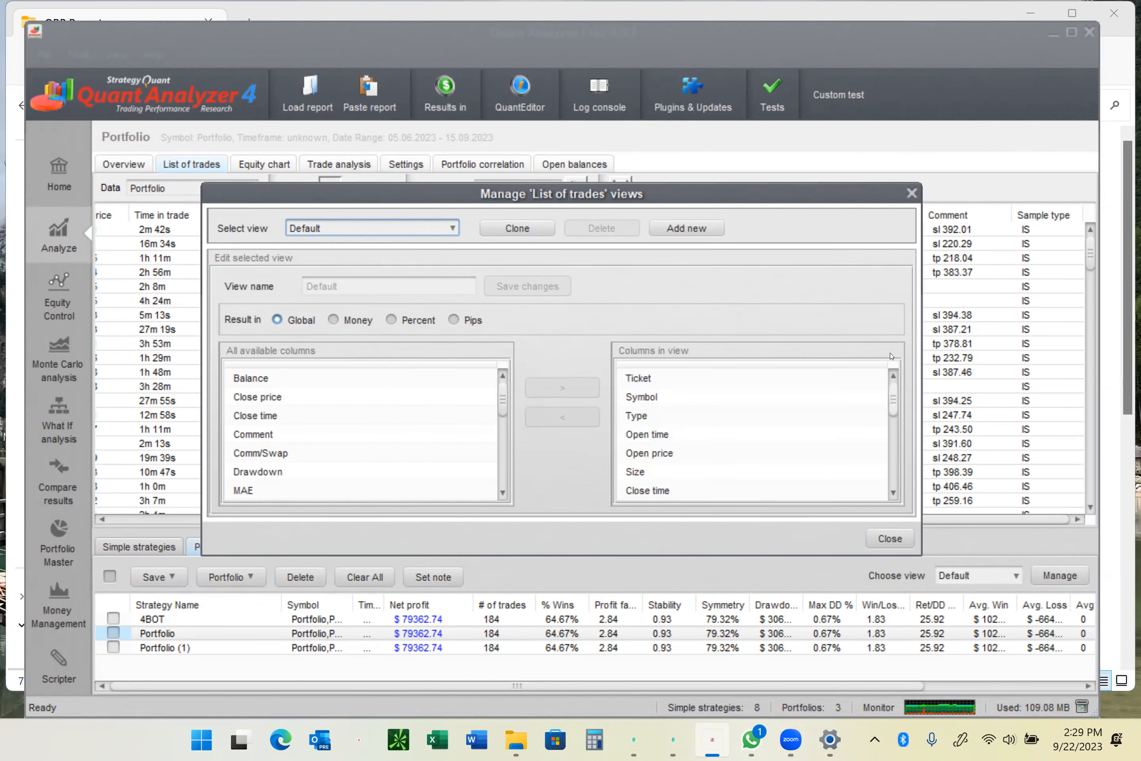
left_click(501, 229)
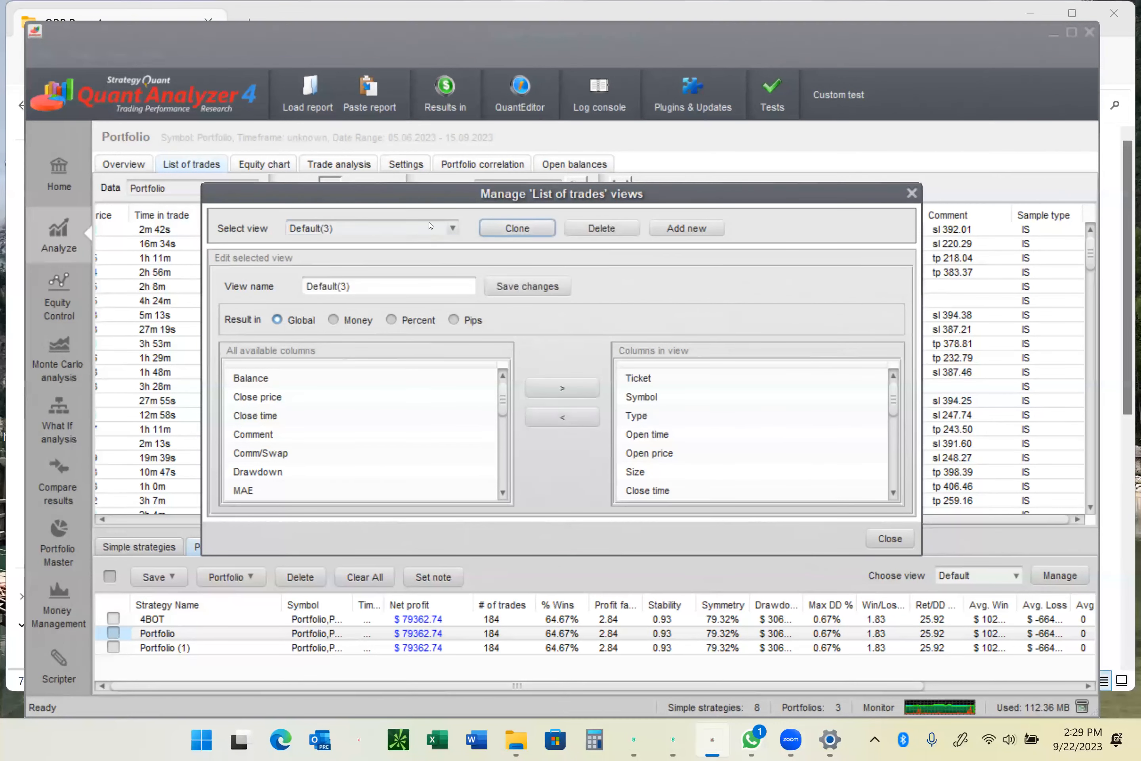
left_click(452, 229)
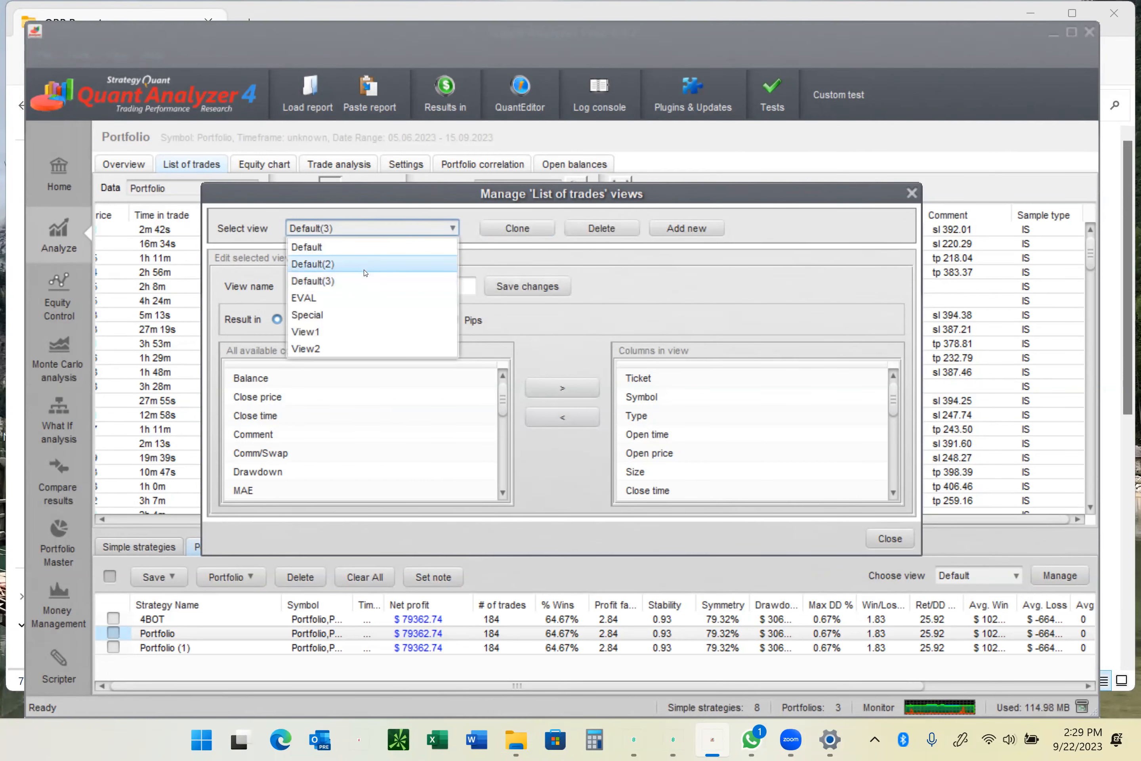
left_click(356, 280)
left_click_drag(498, 403, 495, 475)
left_click(282, 422)
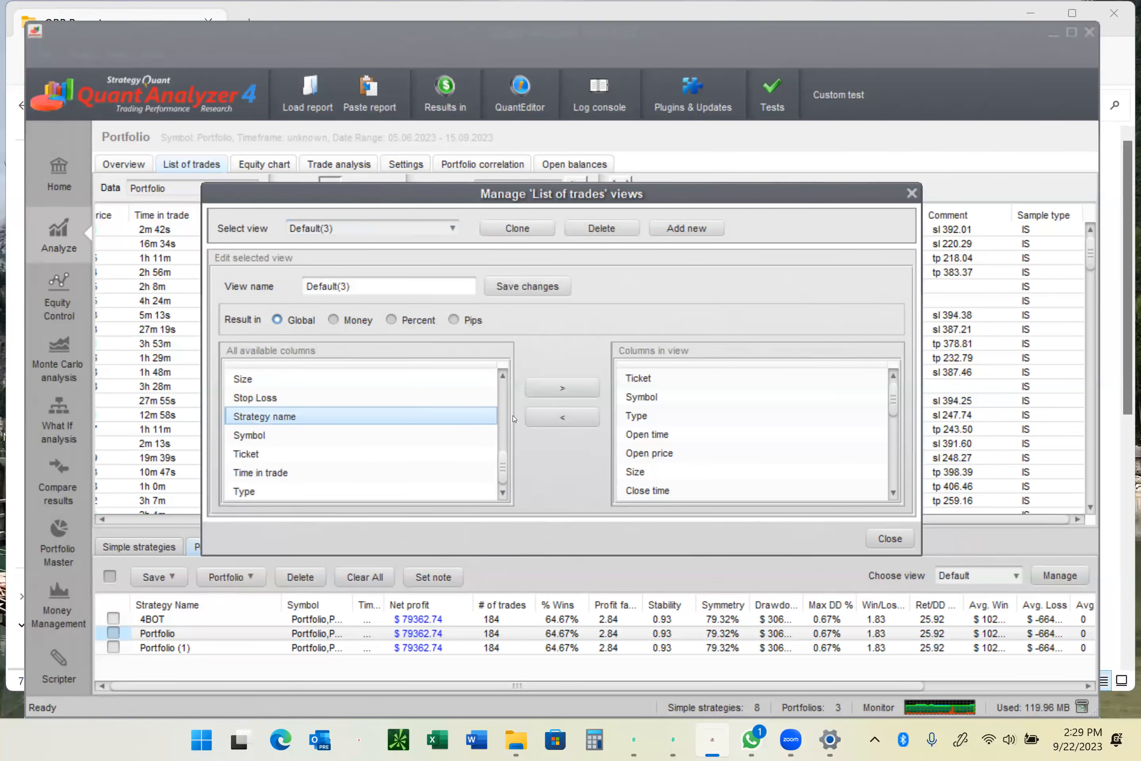
left_click(564, 389)
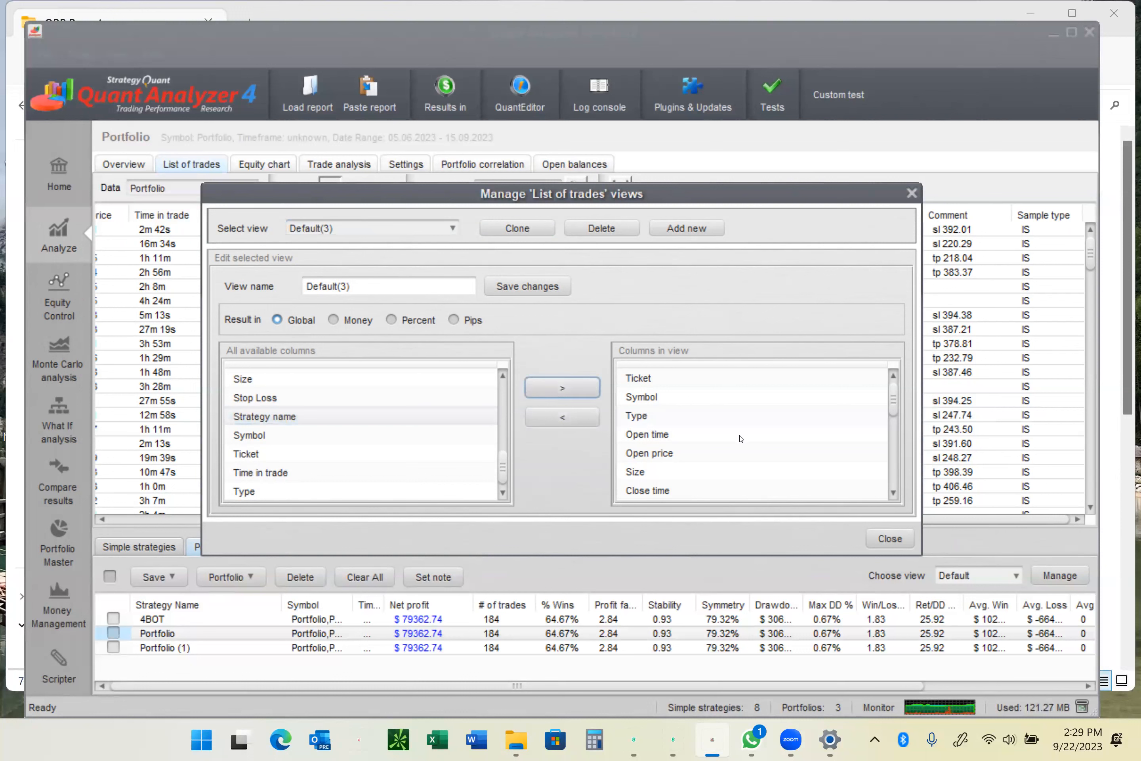
left_click_drag(893, 409, 891, 479)
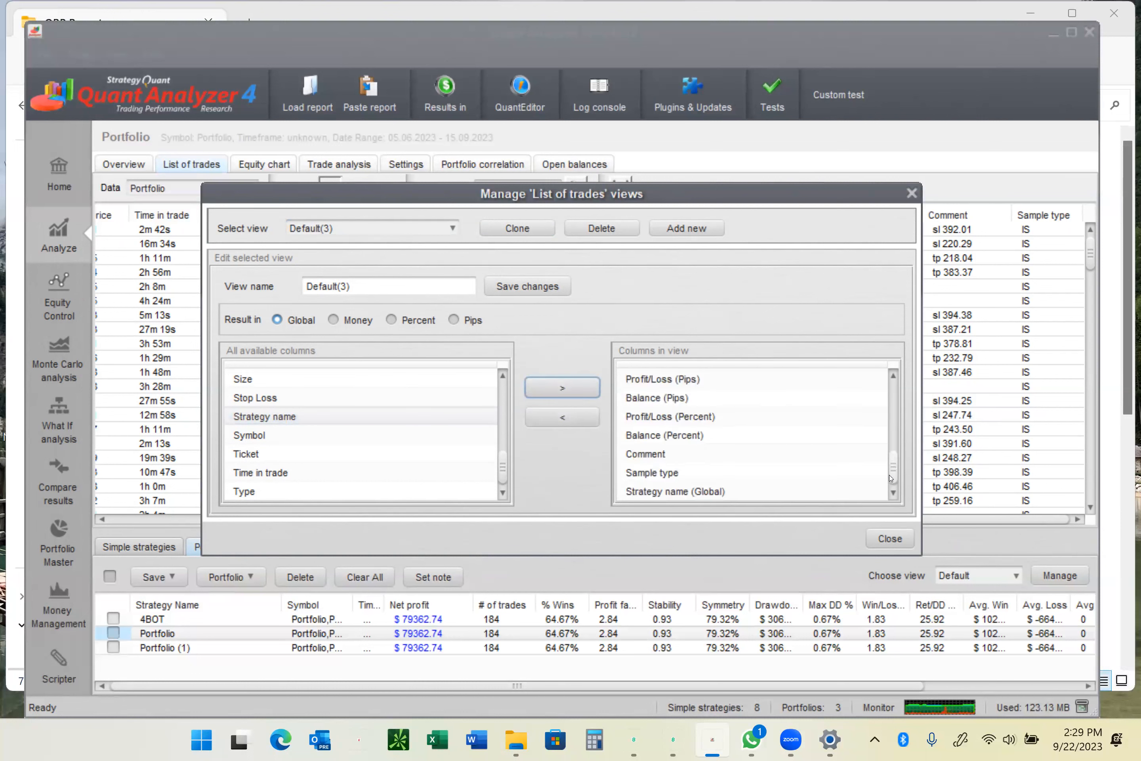
left_click(706, 492)
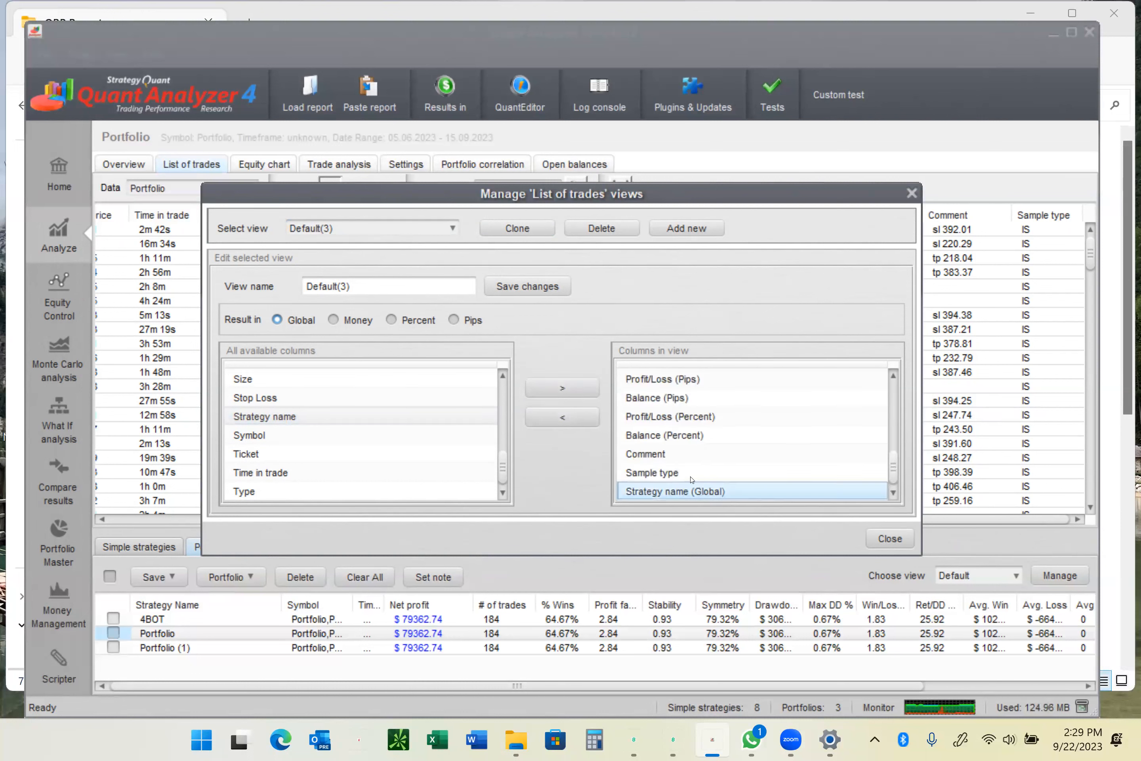
Remove the Balance (Pips) and Profit/Loss (Pips) columns from the cloned view.
left_click(692, 396)
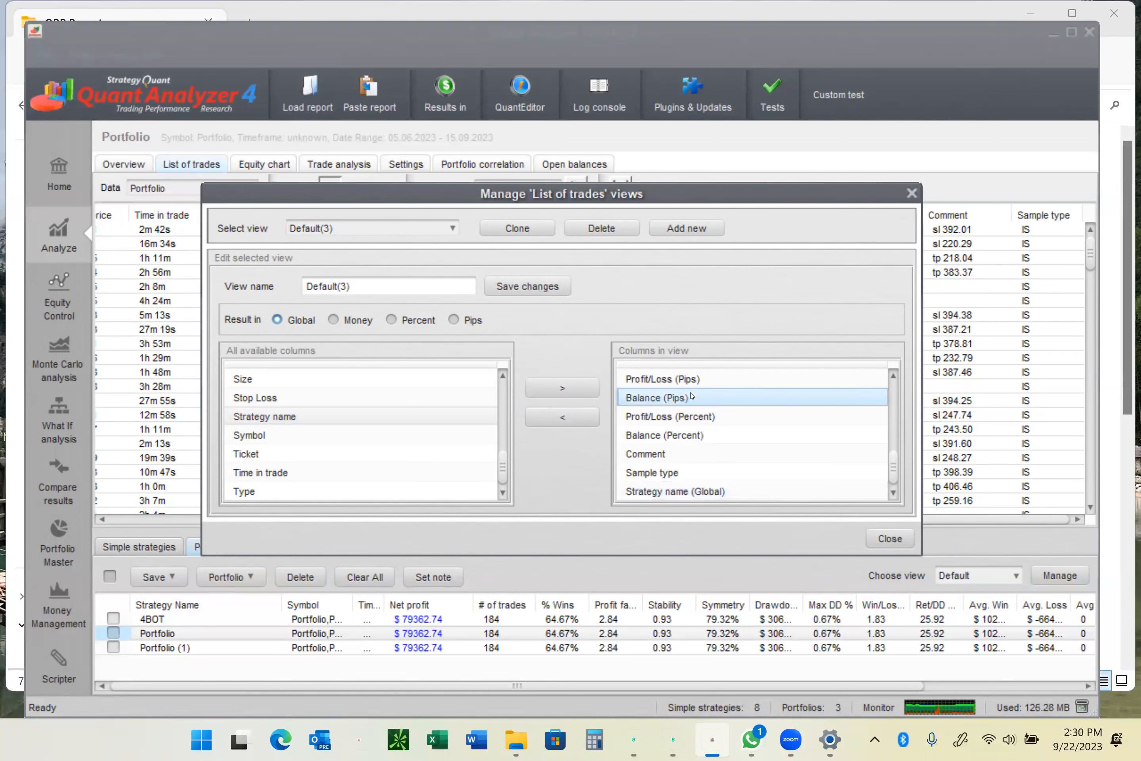
left_click(570, 417)
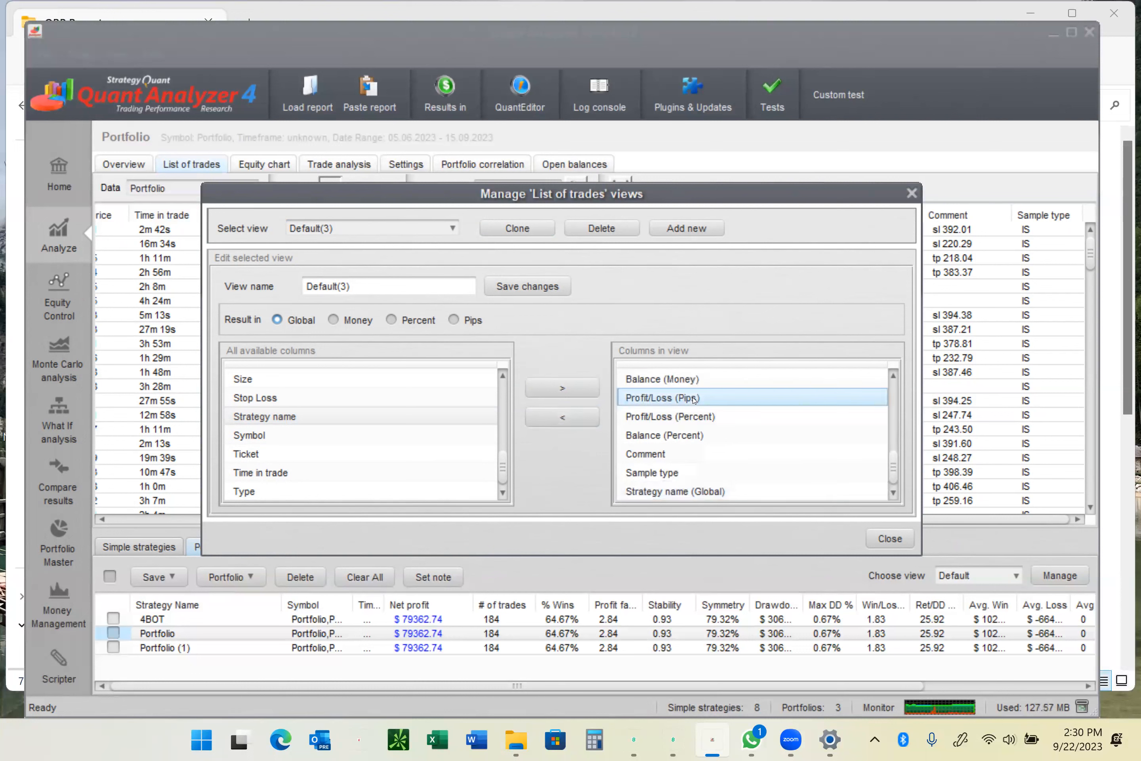
left_click(566, 420)
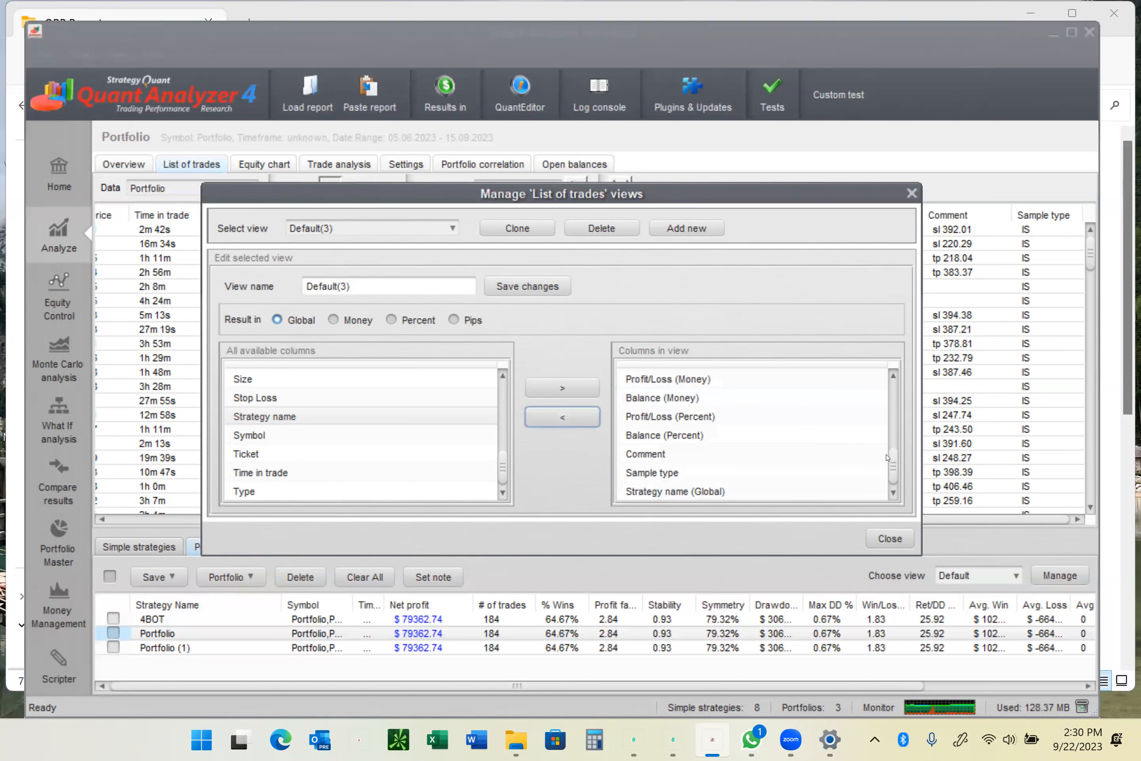
Remove the Sample type and Comm/Swap columns from the cloned view.
scroll(891, 465, "up", 1)
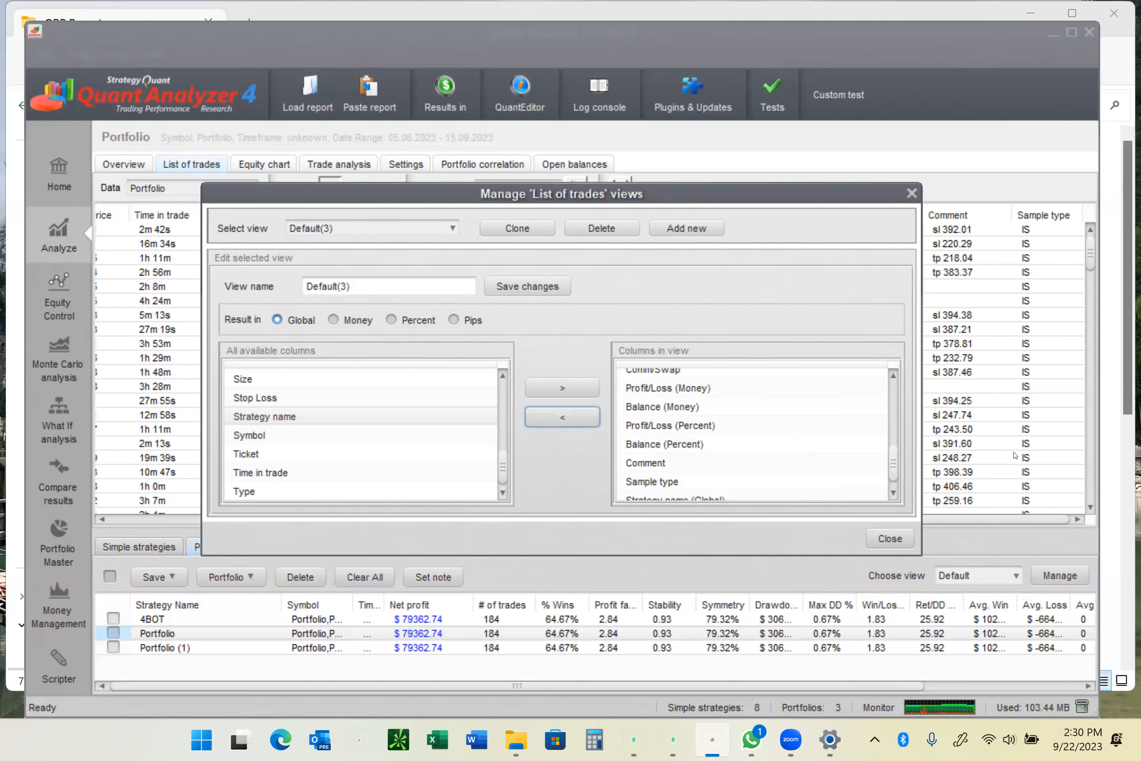
left_click(676, 483)
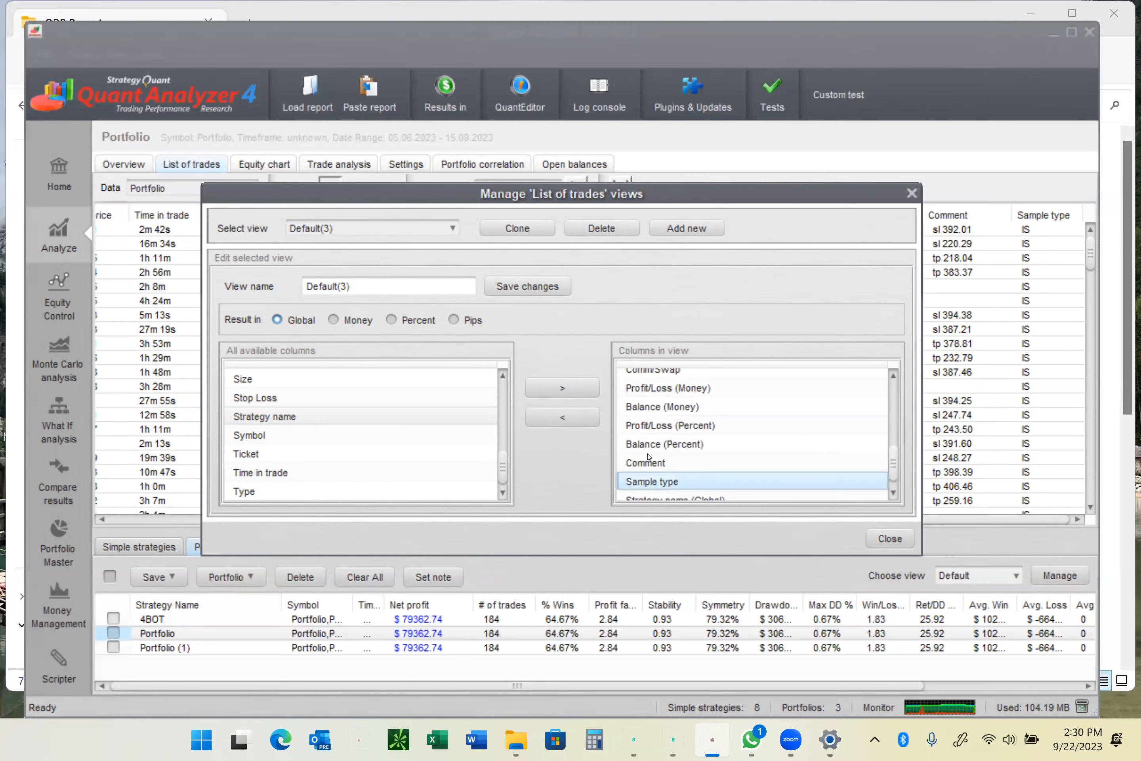
left_click(562, 416)
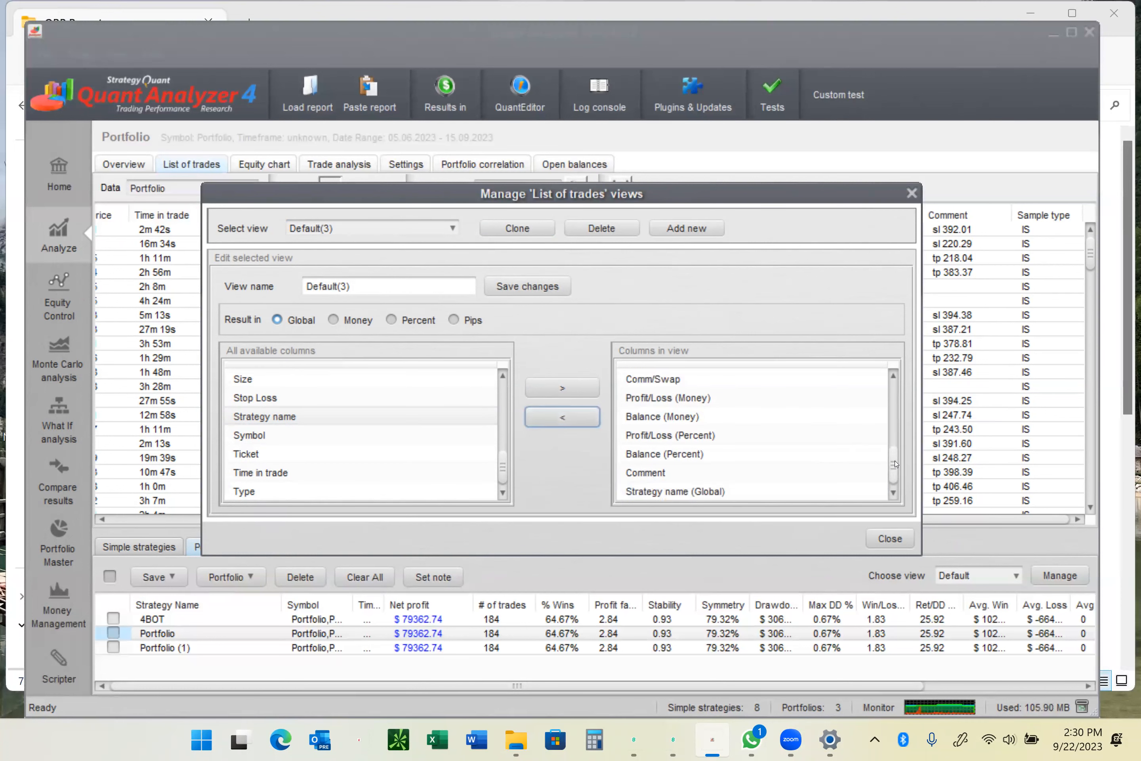
left_click_drag(895, 464, 895, 437)
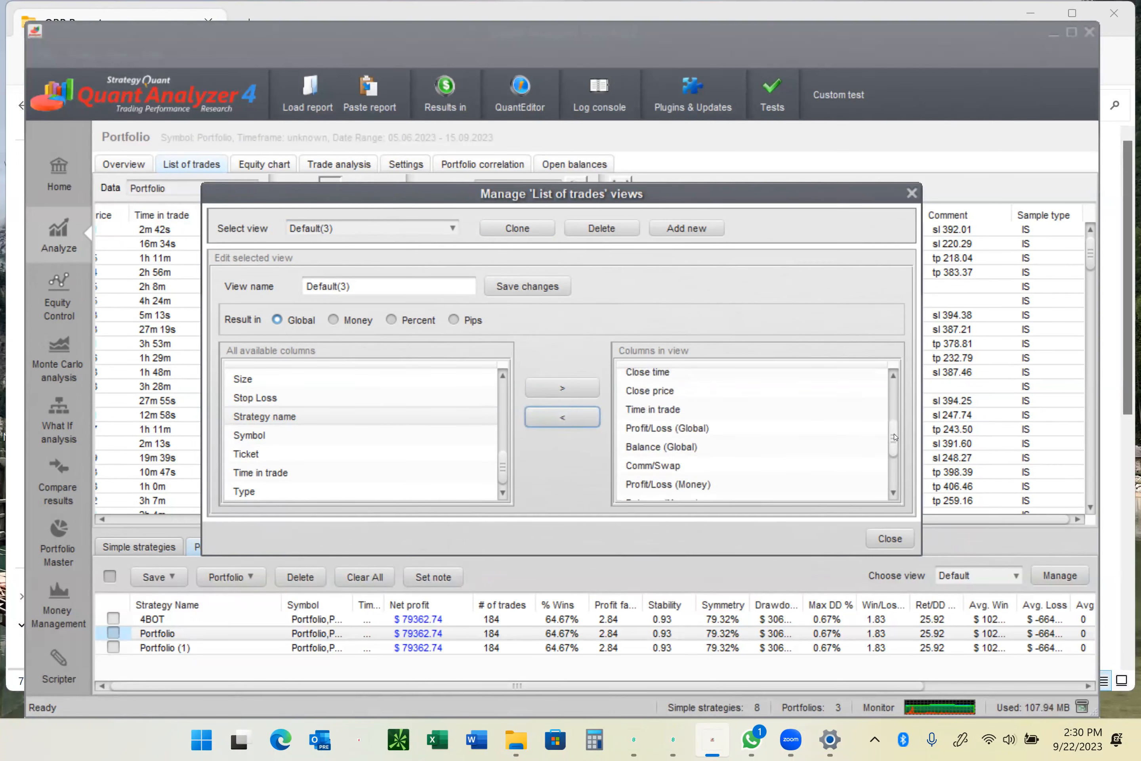
left_click(698, 466)
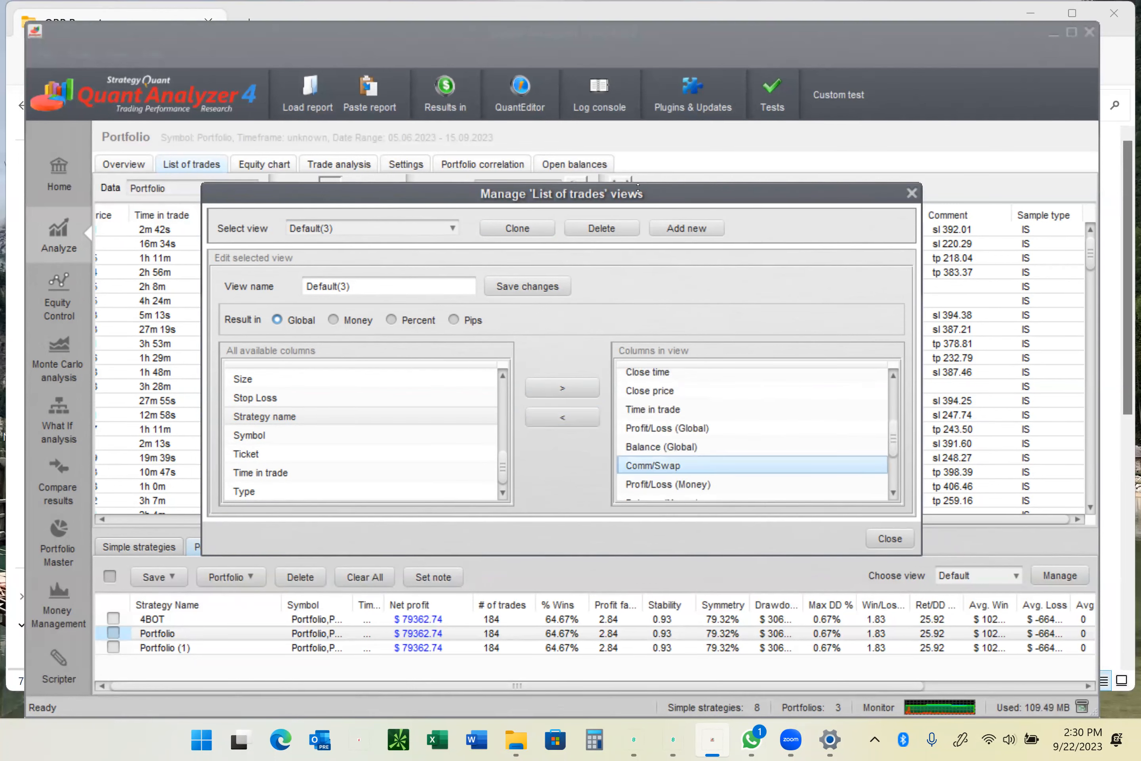
left_click_drag(636, 195, 776, 366)
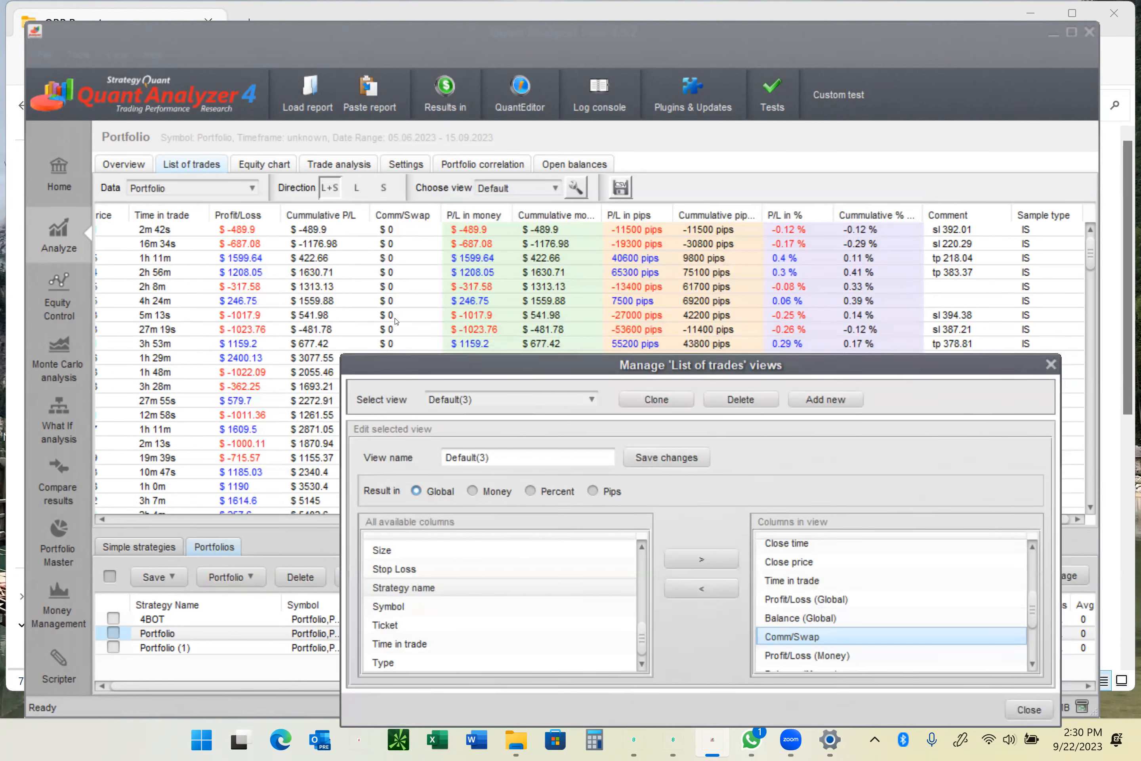
left_click_drag(411, 366, 345, 243)
left_click(651, 467)
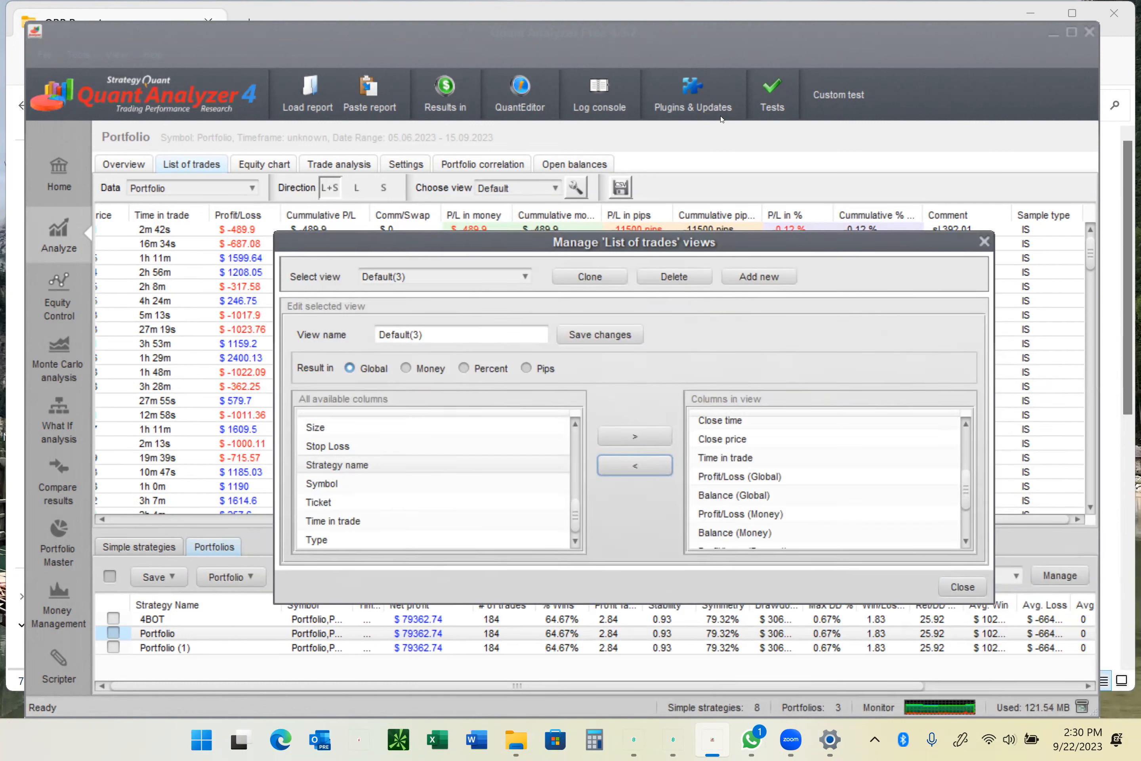
left_click(686, 73)
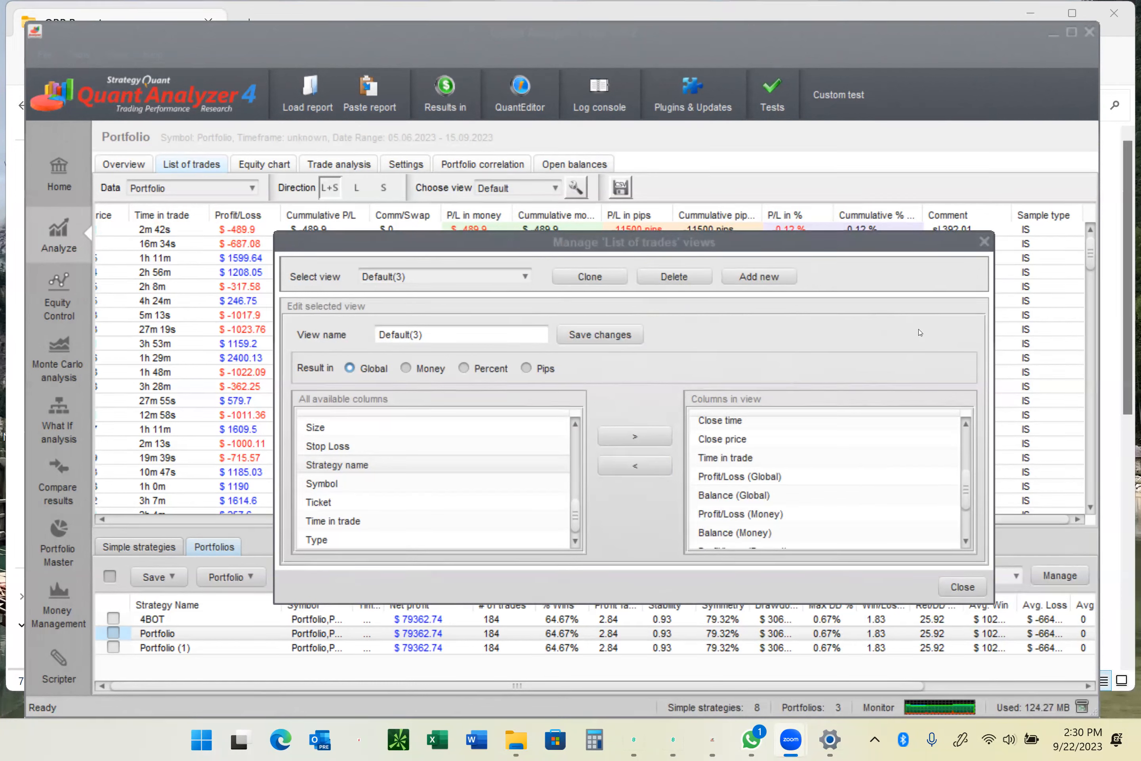
left_click(966, 489)
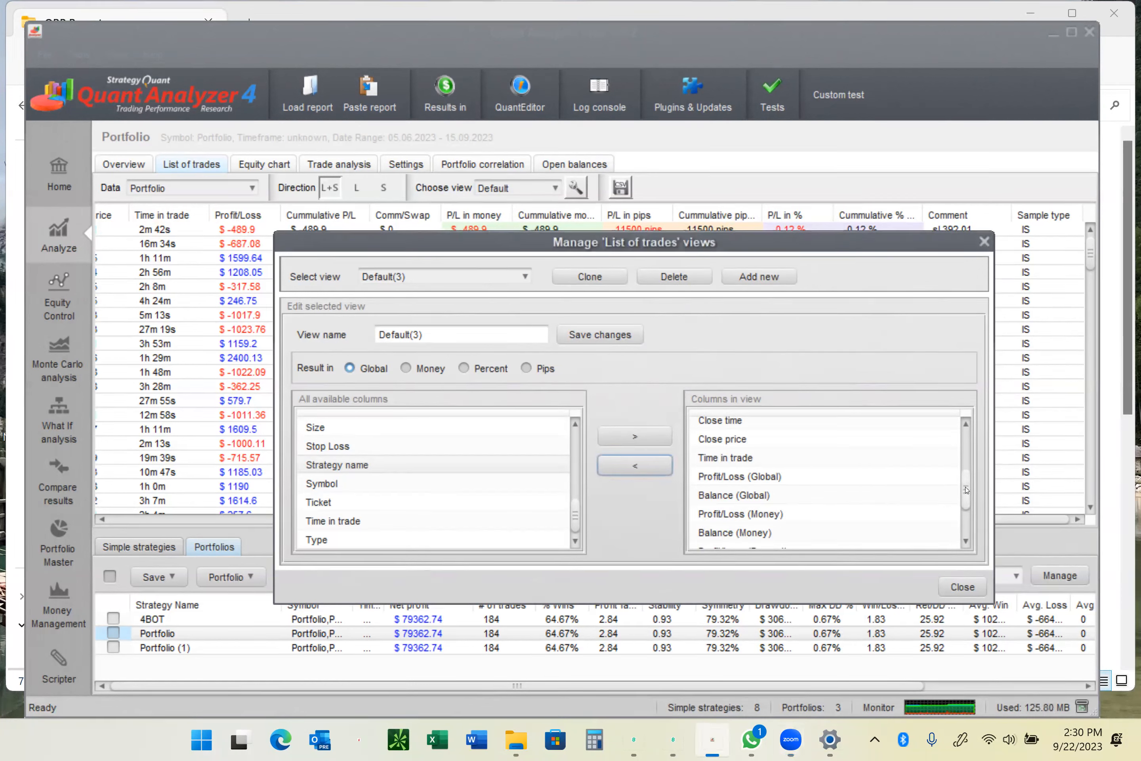
left_click_drag(966, 489, 967, 464)
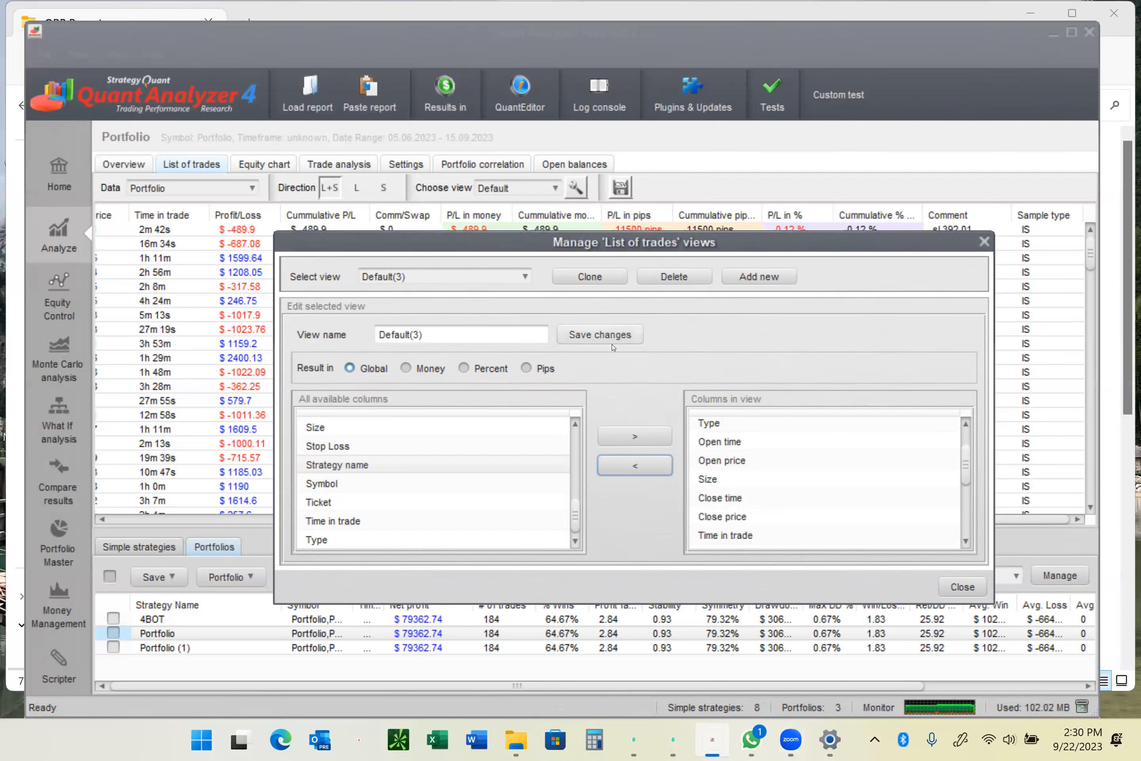
Rename the cloned view as EVAL-TEST, save its changes and close the view manager.
left_click(525, 333)
key("BackSpace")
key("BackSpace")
key("BackSpace")
key("BackSpace")
key("BackSpace")
key("BackSpace")
key("BackSpace")
key("BackSpace")
key("BackSpace")
key("BackSpace")
type("eVA")
key("BackSpace")
key("BackSpace")
key("BackSpace")
type("E")
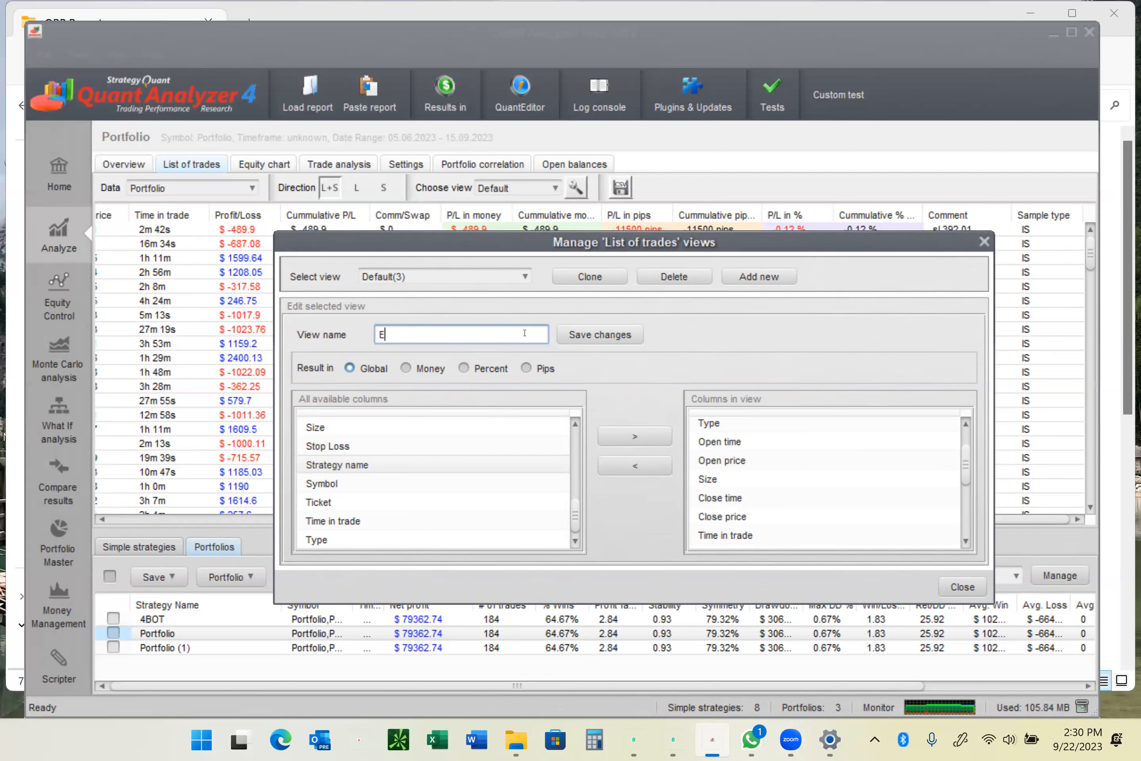
type("VAL-TEST")
left_click(602, 337)
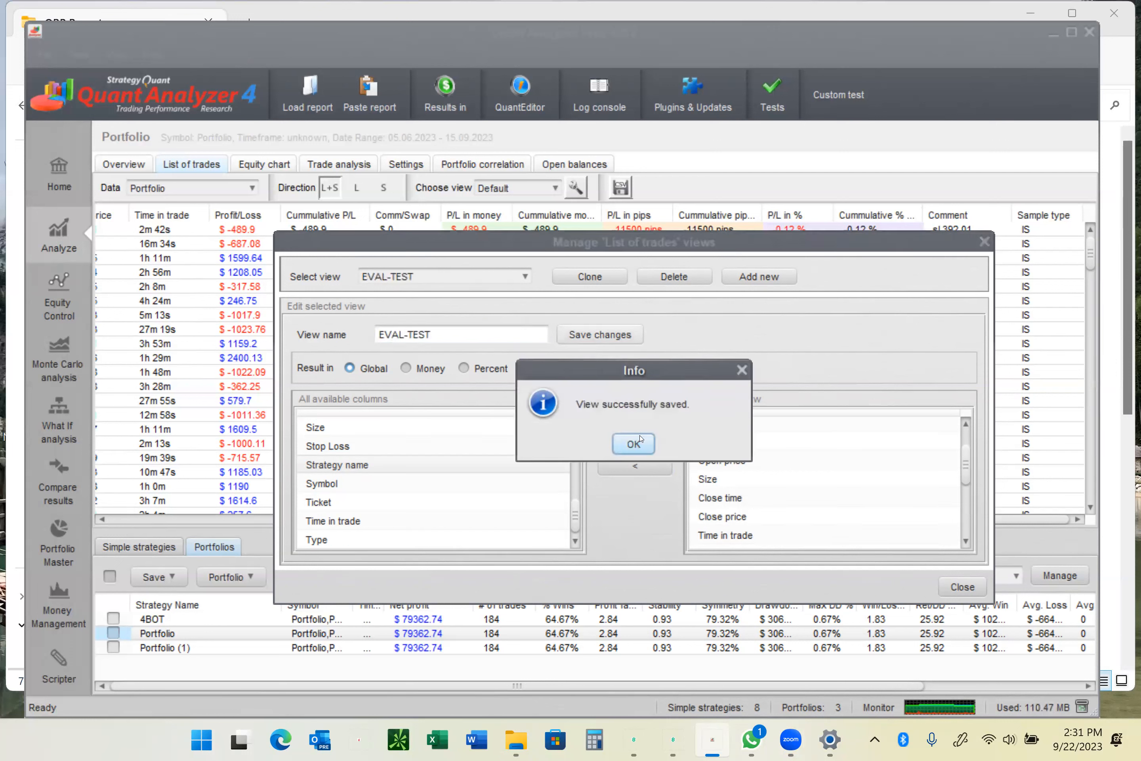
left_click(636, 442)
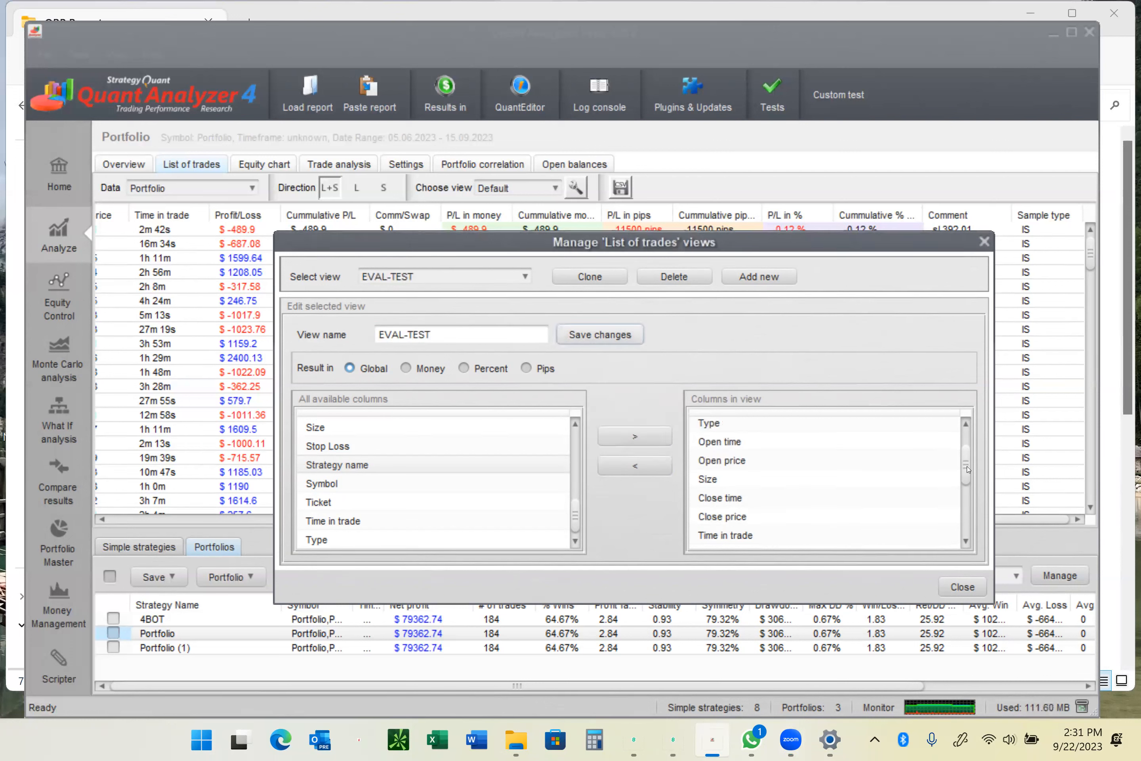
left_click_drag(968, 469, 834, 526)
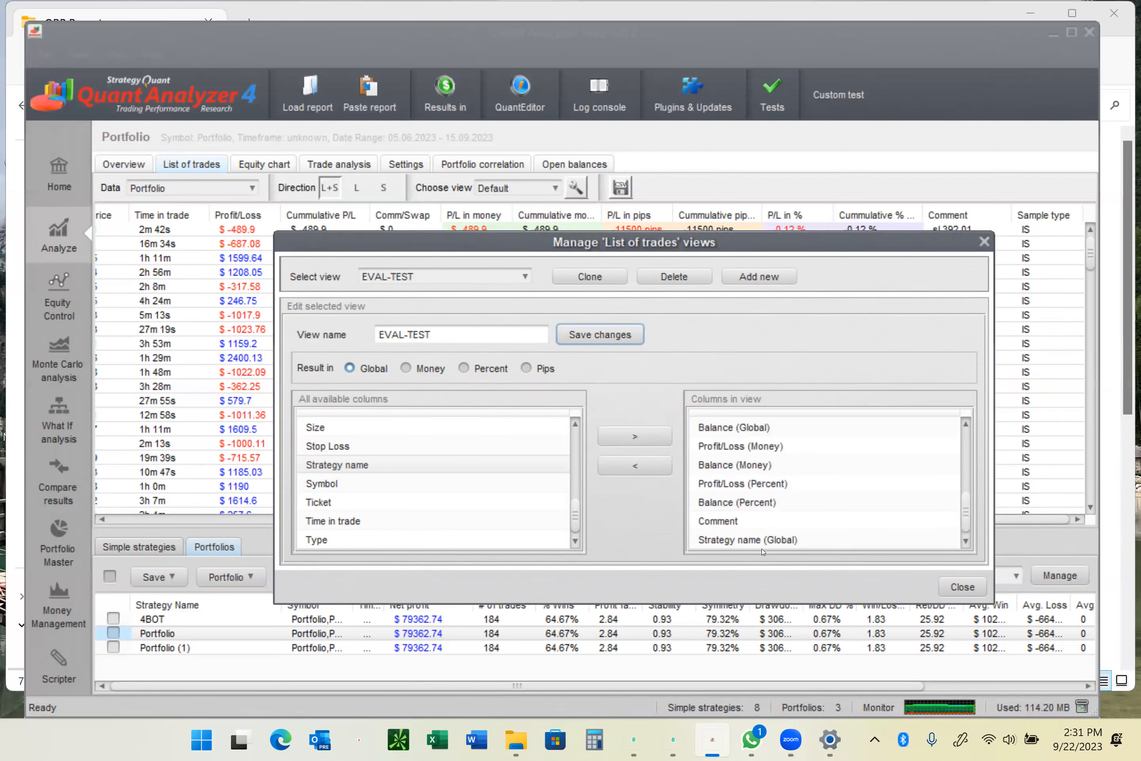
left_click(962, 586)
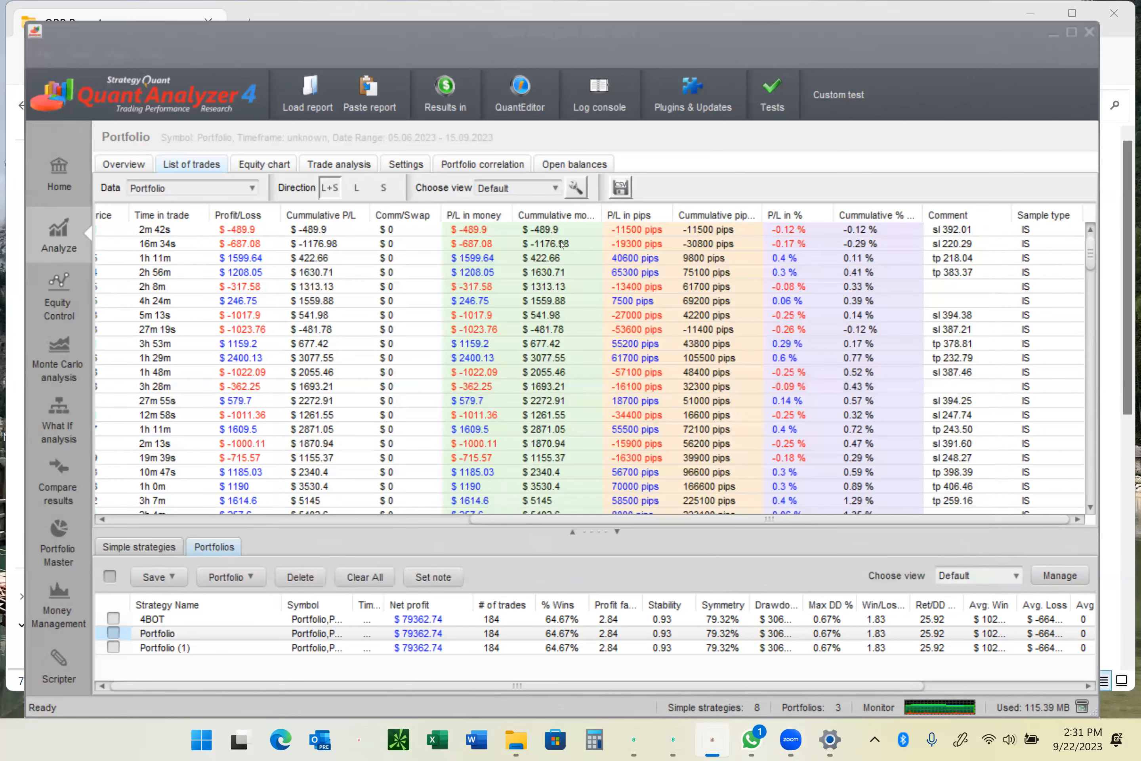
Apply the EVAL-TEST view to the list of trades, then narrow the Comment column and widen the Strategy name column.
left_click(555, 187)
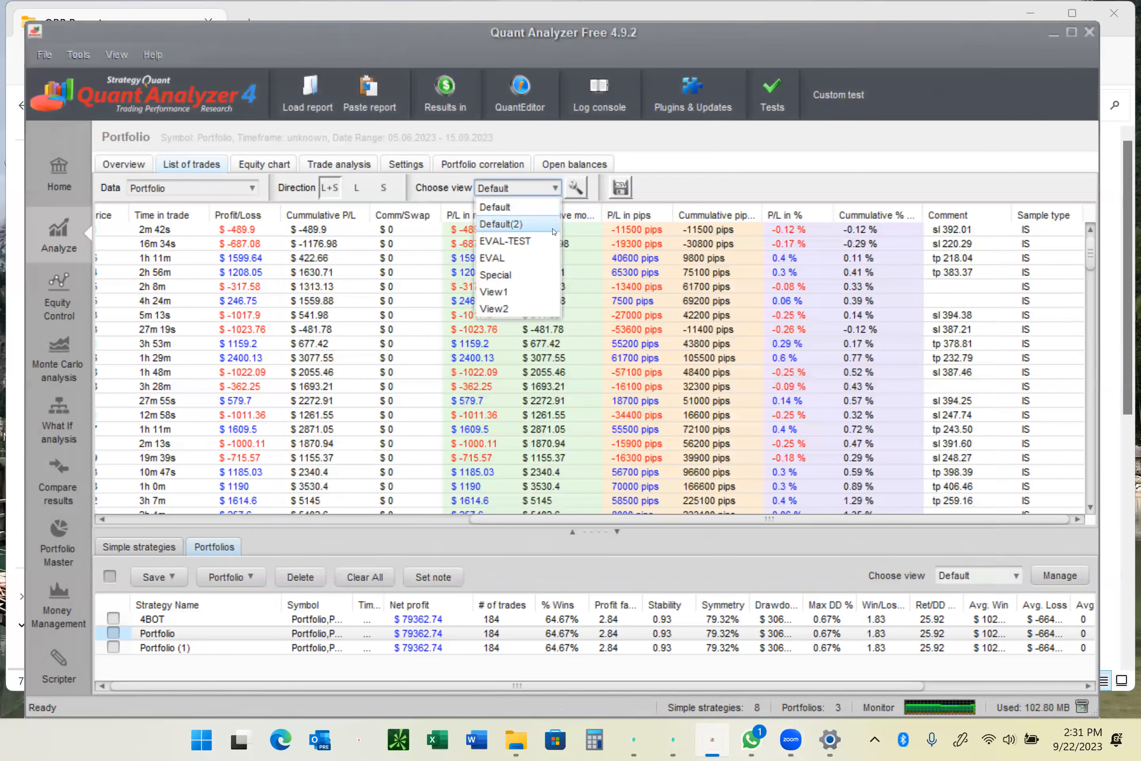
left_click(530, 242)
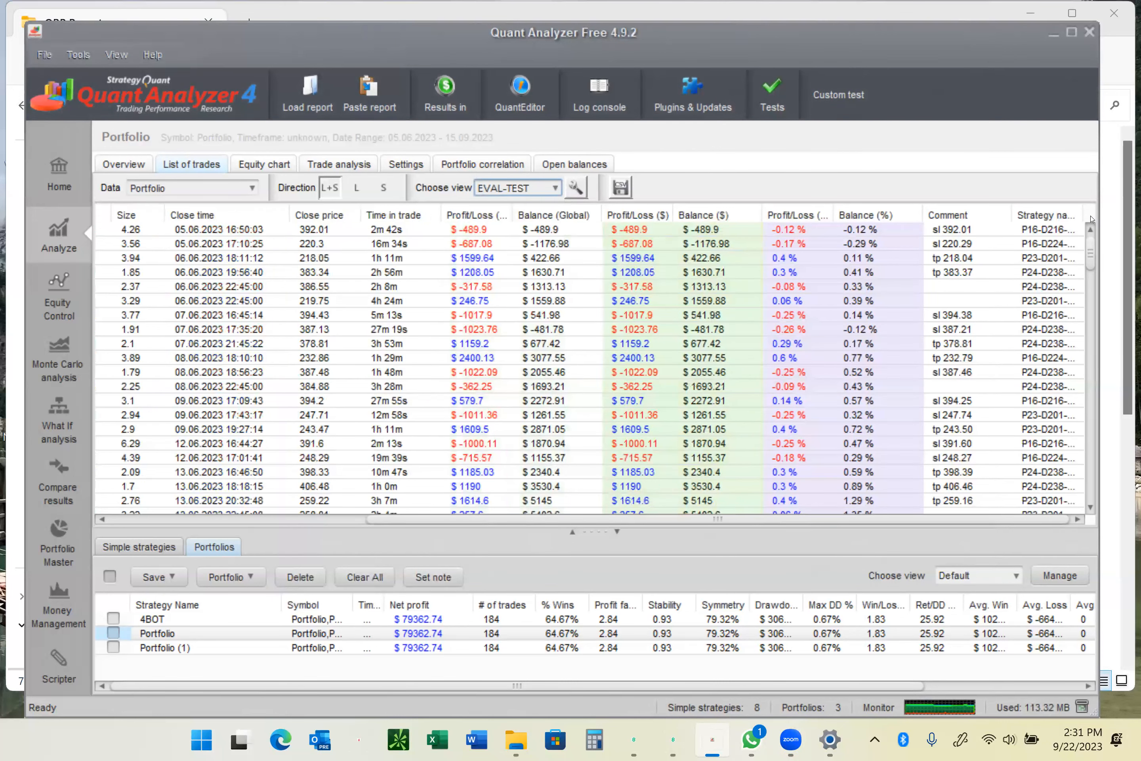
left_click_drag(1010, 208, 955, 213)
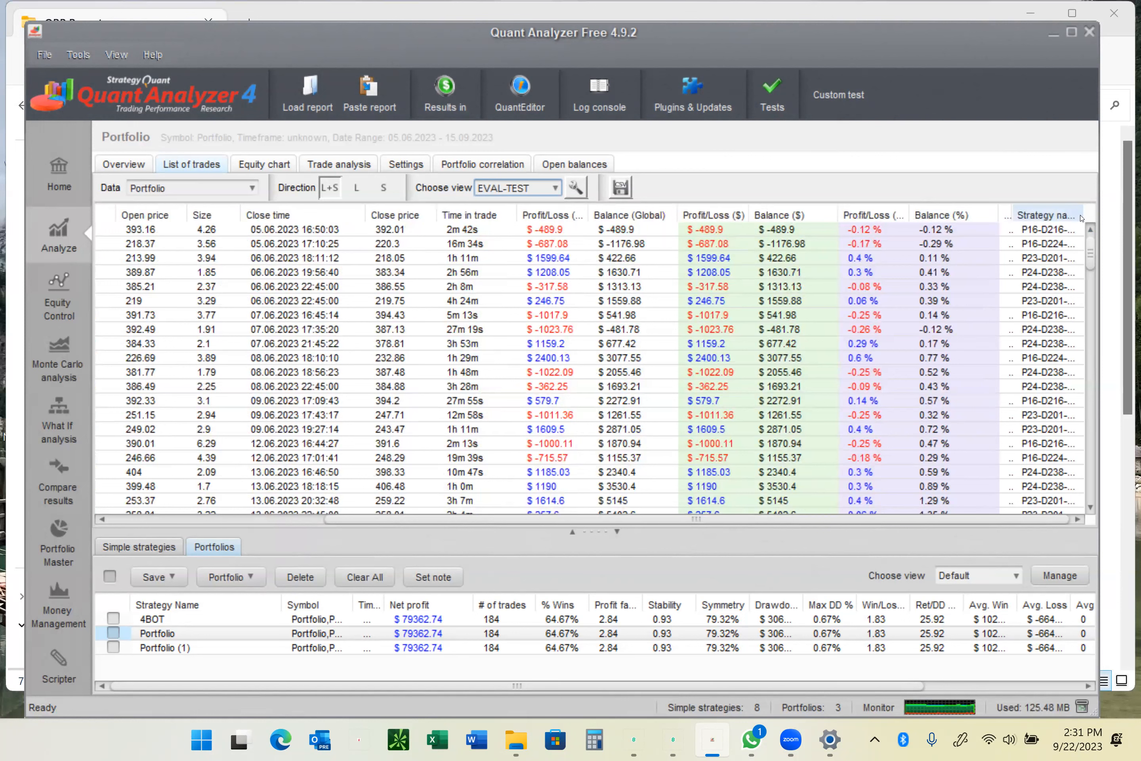
left_click_drag(1084, 217, 1126, 202)
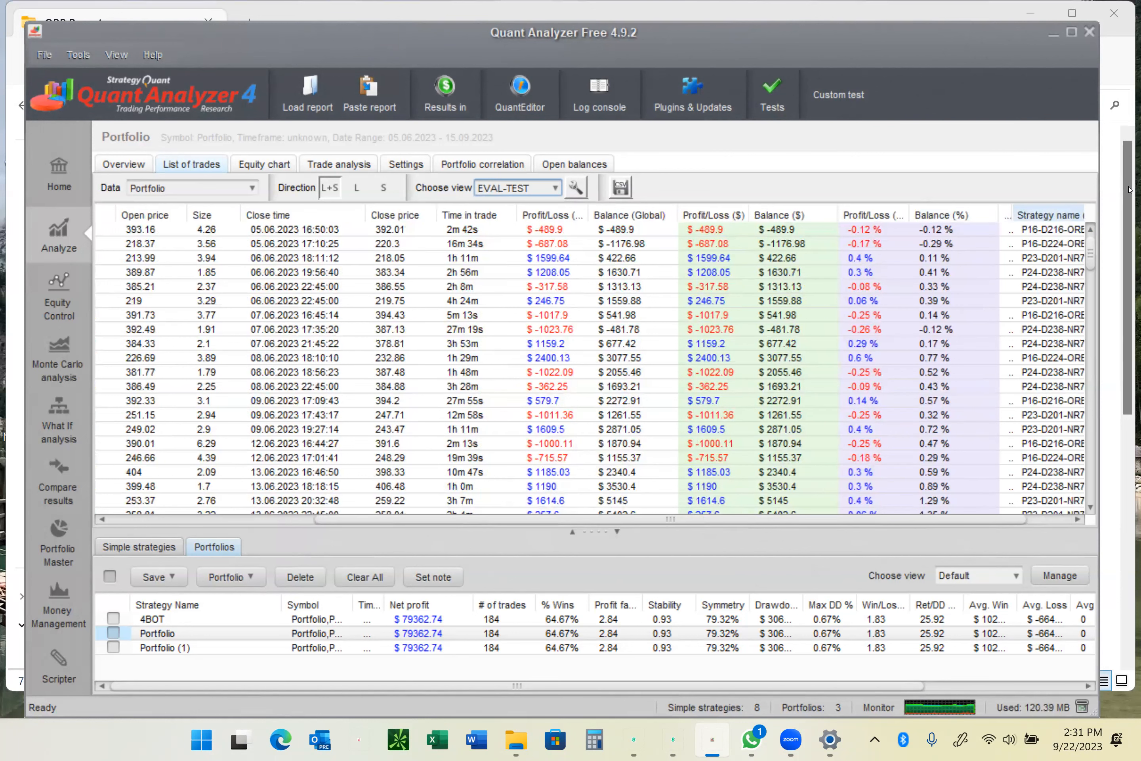
left_click_drag(891, 518, 936, 517)
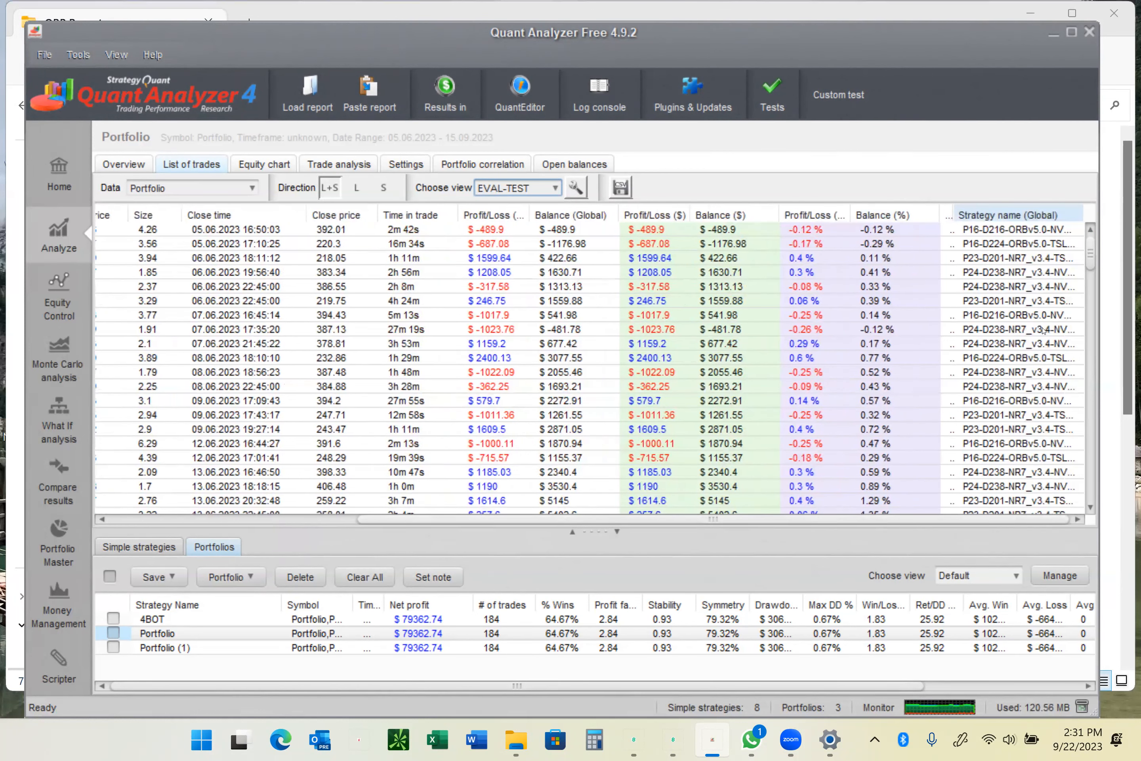
Bring up the simple strategies and compare their names with the Strategy name entries of Portfolio's first trades.
left_click(1012, 234)
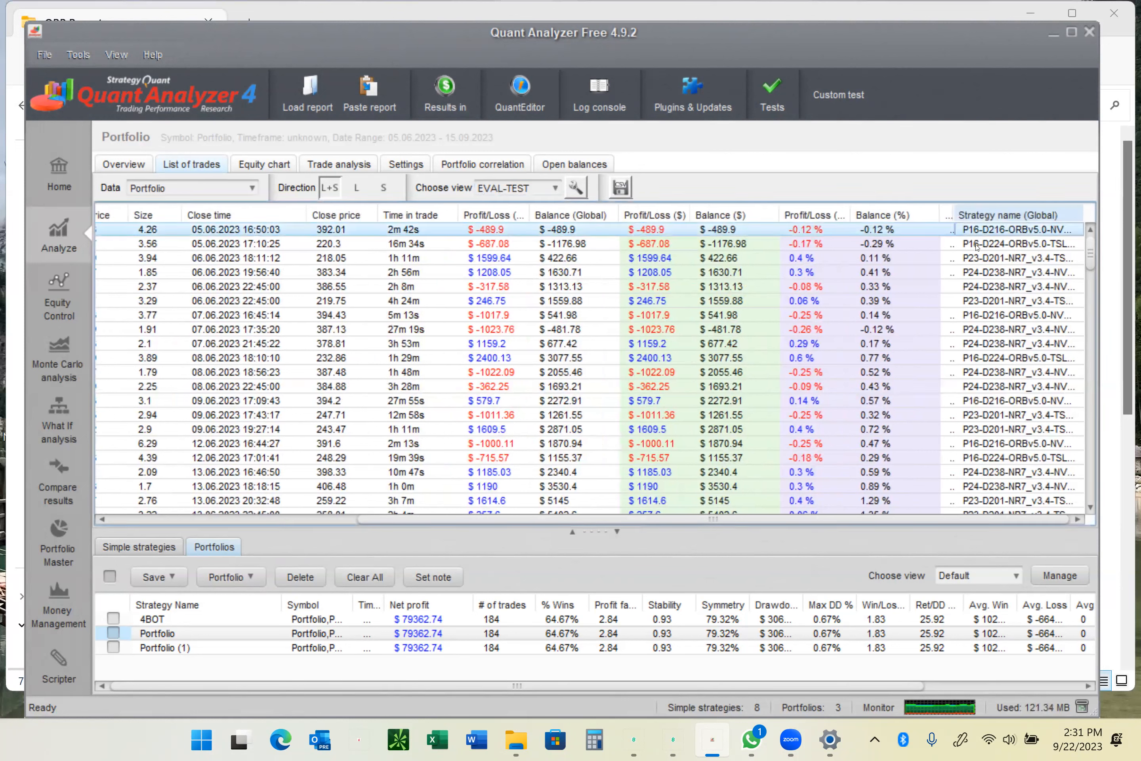
left_click(137, 549)
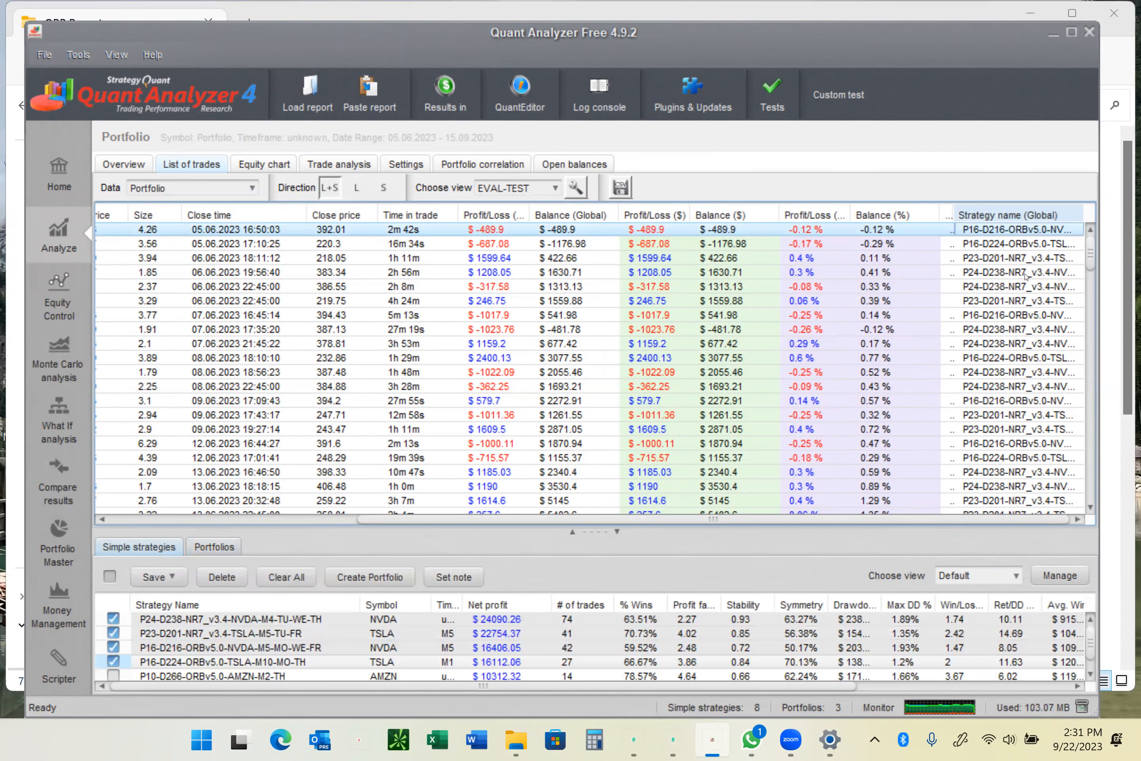
left_click(1024, 244)
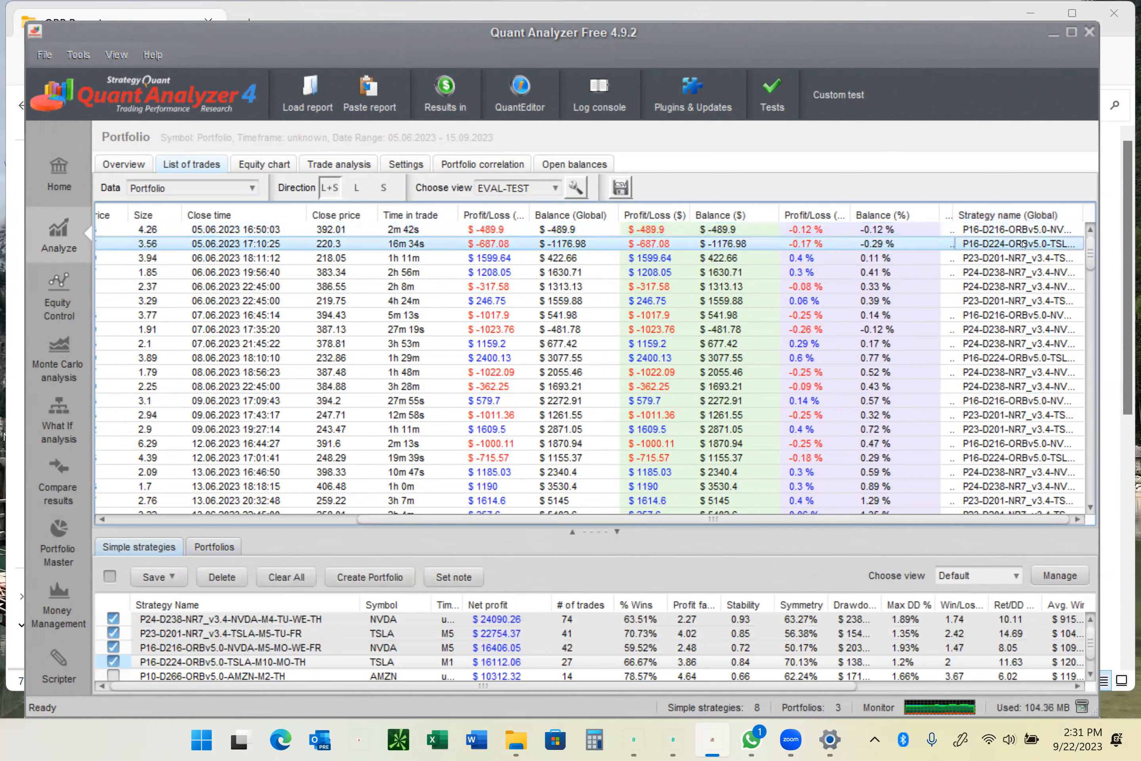
left_click(510, 231)
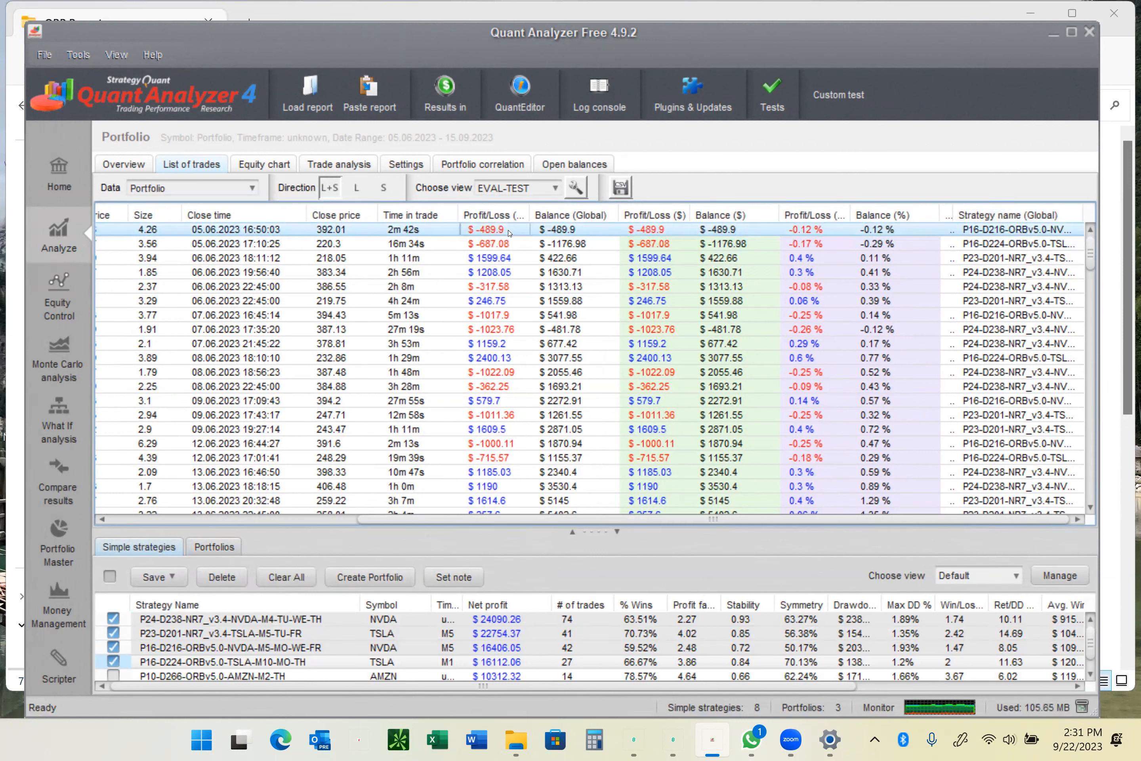
key("Down")
key("Down")
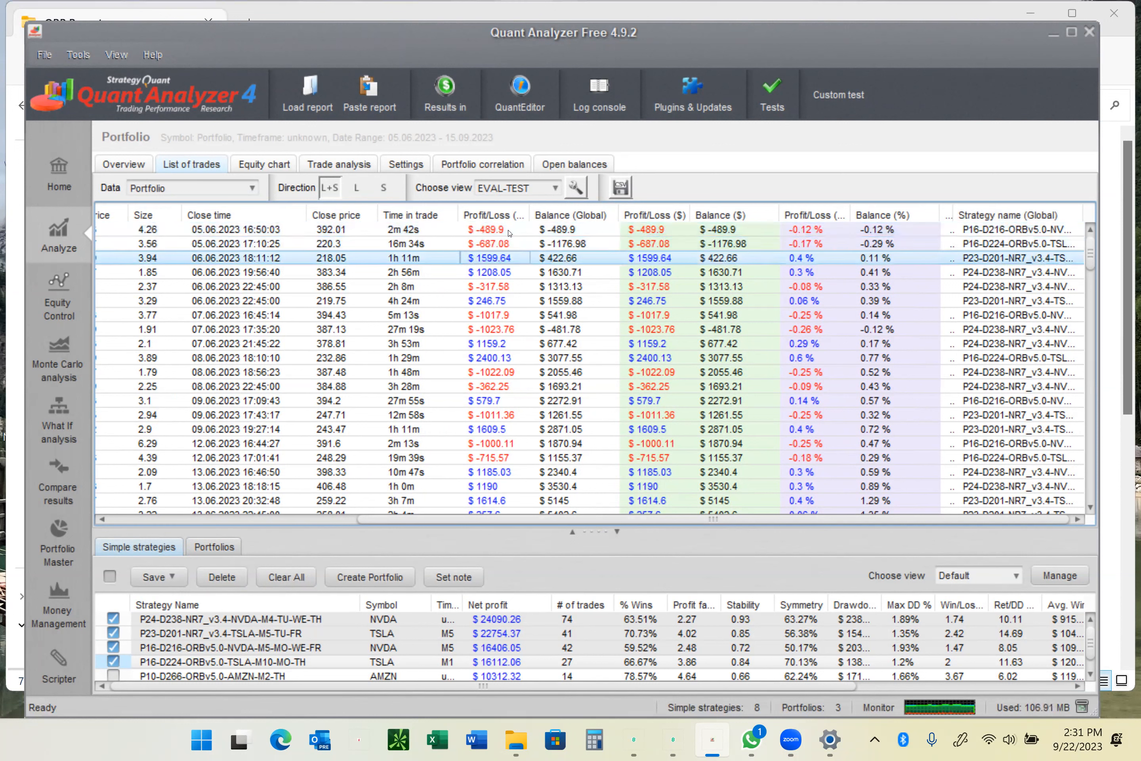
Step down through Portfolio's early June 2023 trades and compare each trade's profit or loss with the running balance.
key("Down")
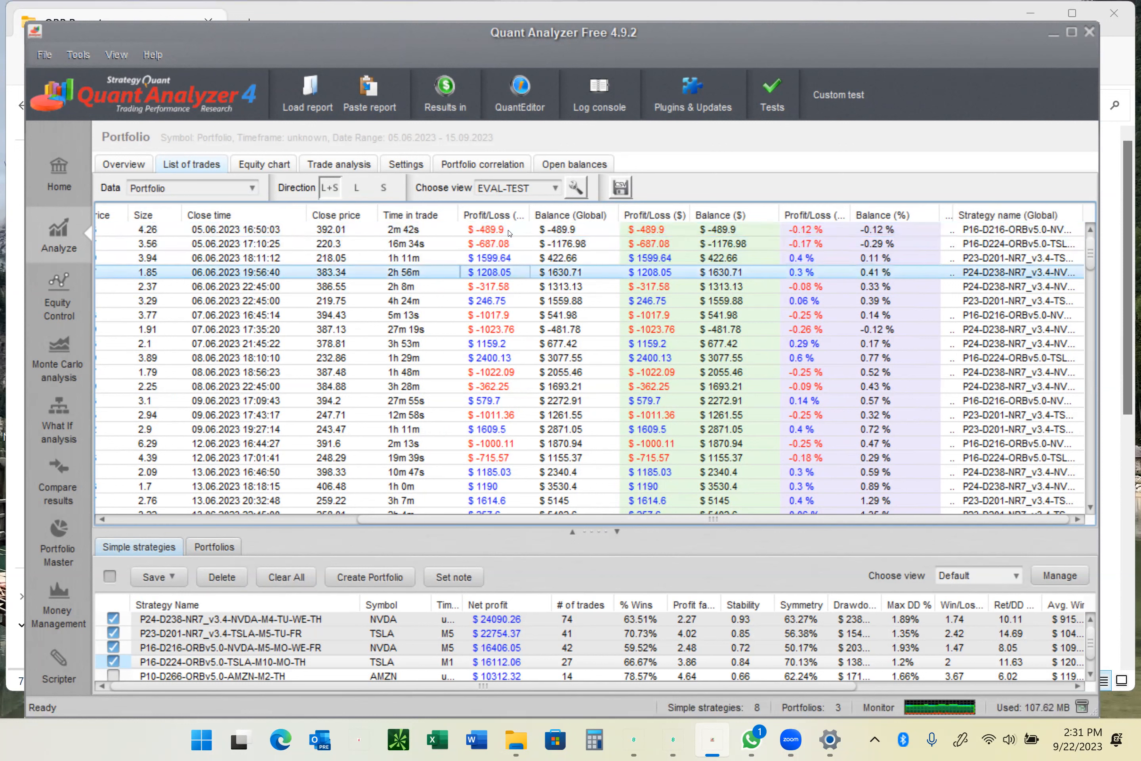
key("Down")
key("Down")
key("Down")
key("Down")
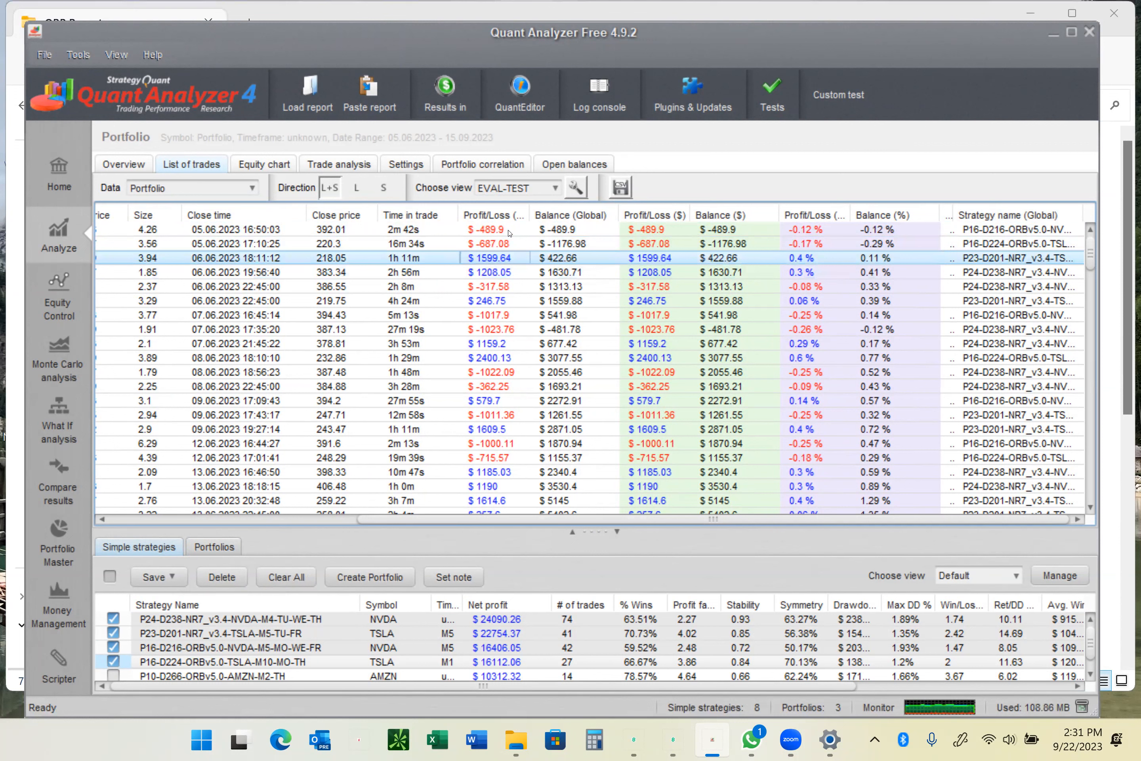
key("Down")
key("Down")
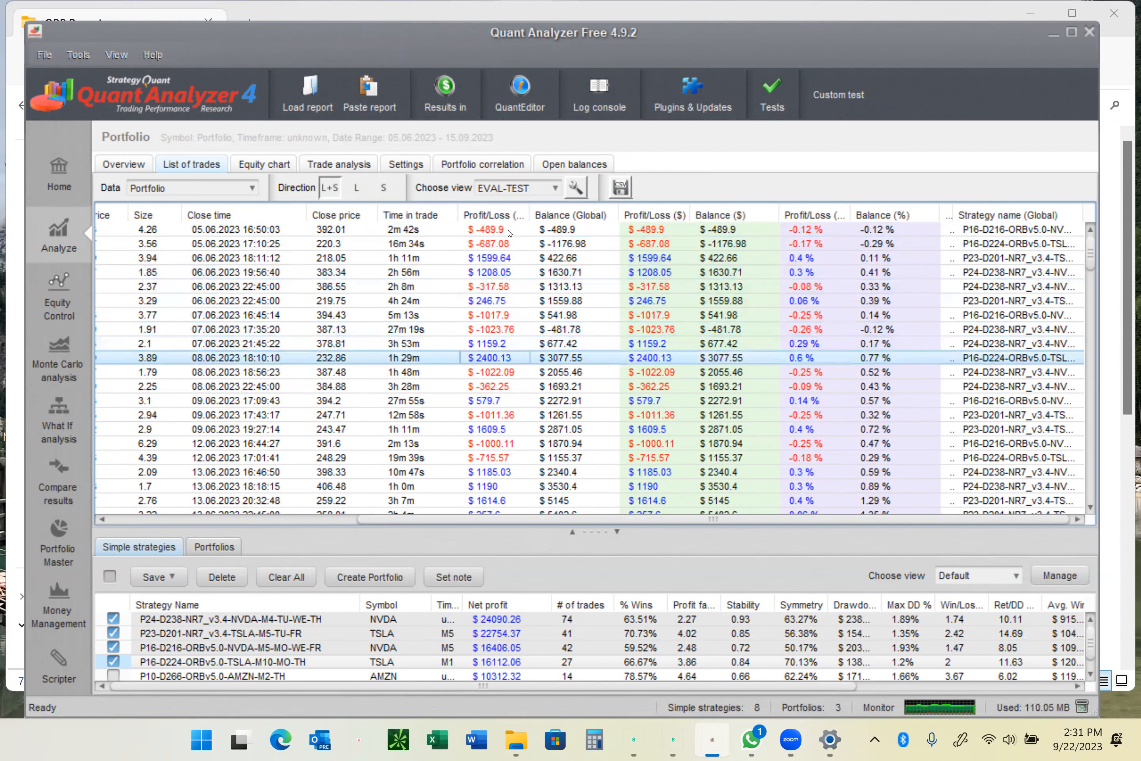
key("Down")
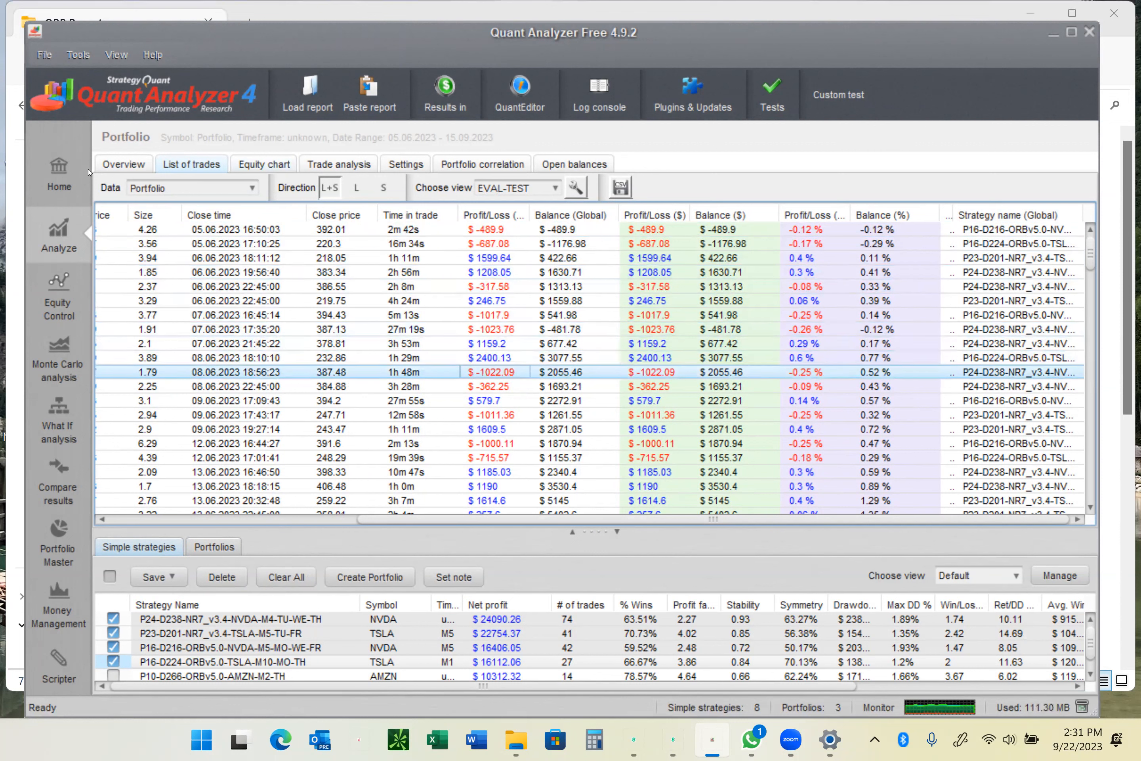
Compute Portfolio's correlation matrix of Profit/Loss by Hour, with negative correlation allowed.
left_click(51, 353)
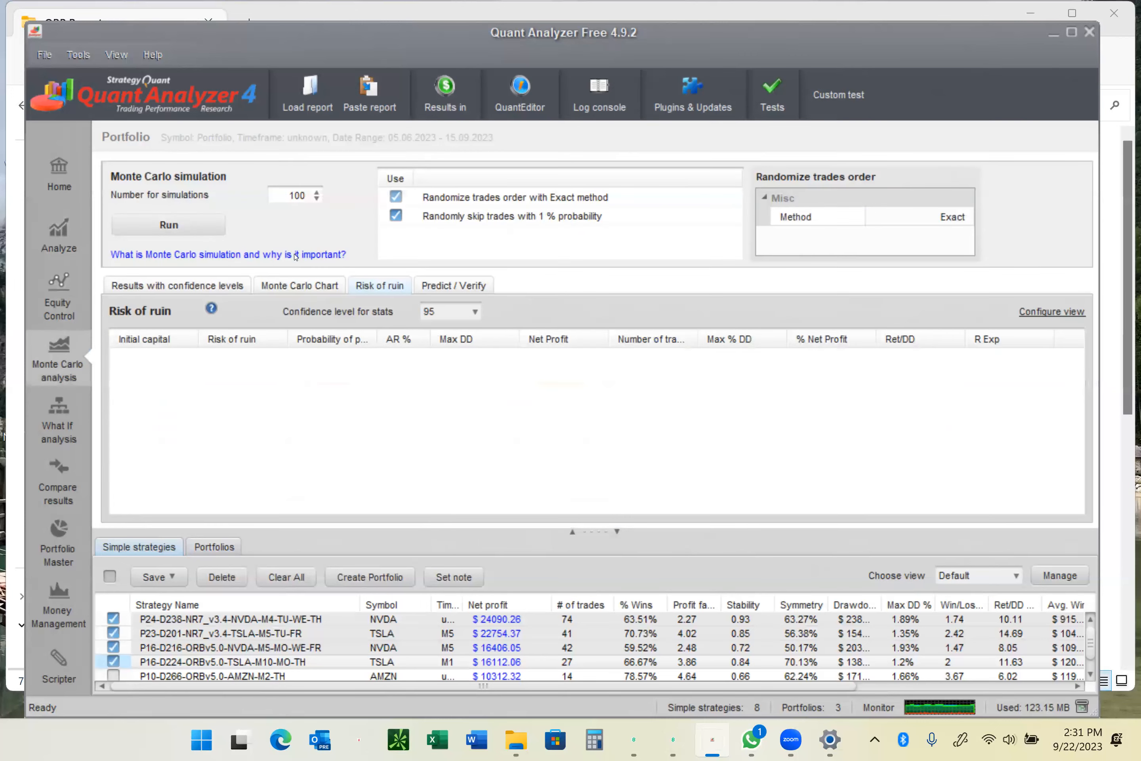
left_click(64, 239)
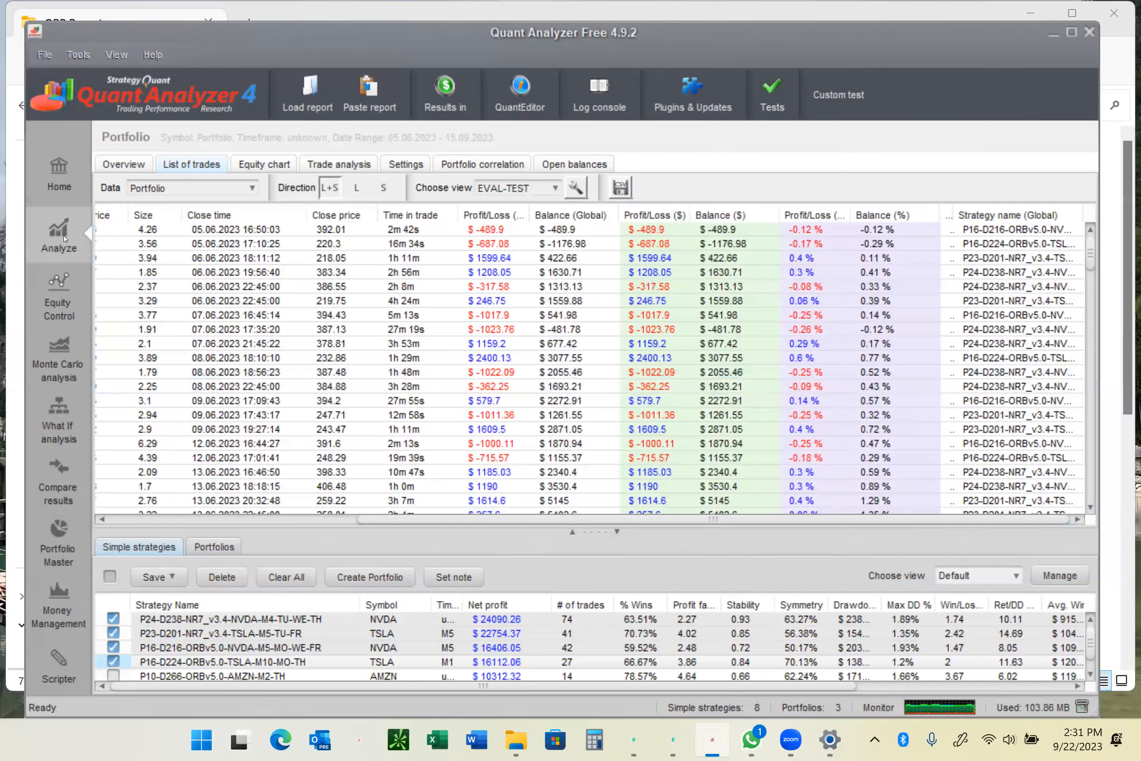
left_click(503, 164)
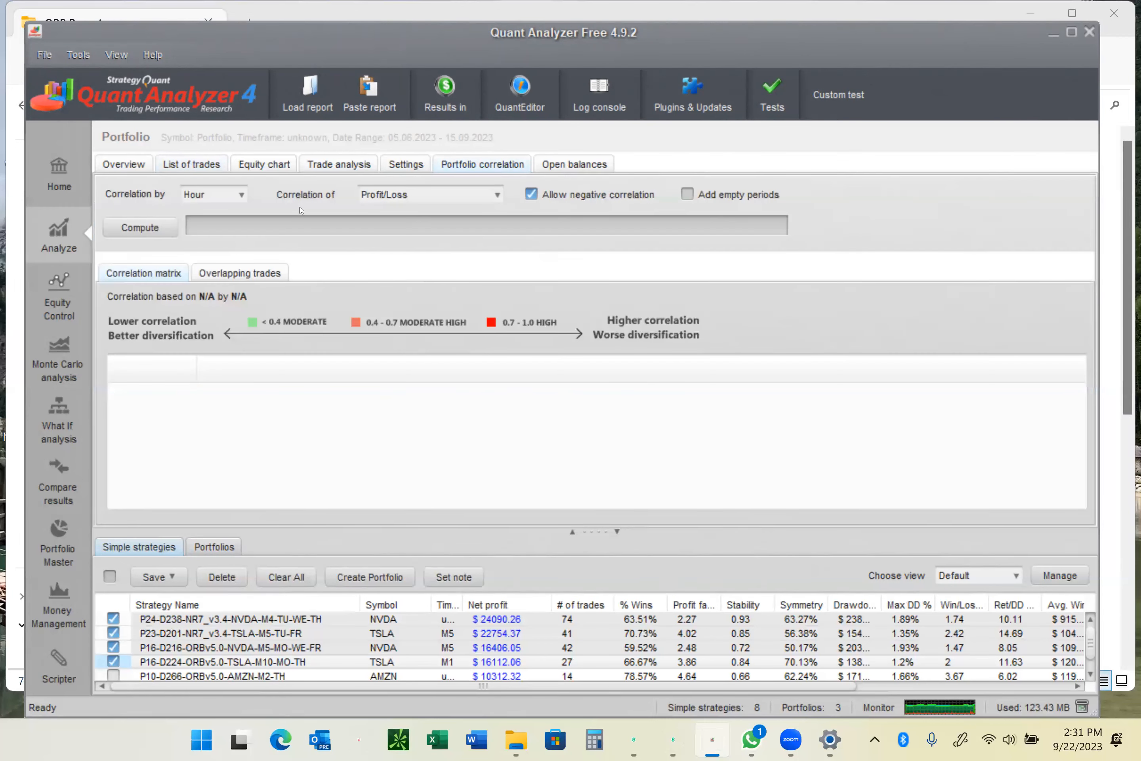
left_click(124, 228)
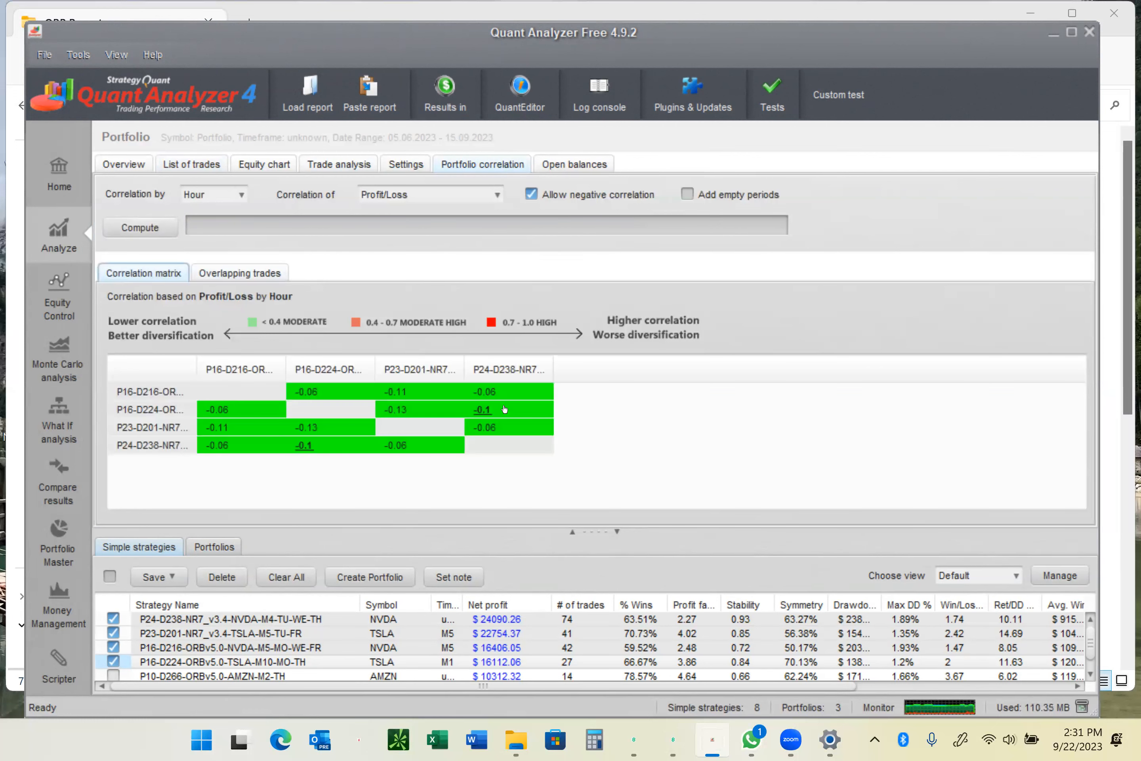
Examine the hourly profit/loss pairs behind the correlation of the P16-D224 TSLA and P24-D238 NVDA strategies, and close the details.
left_click(485, 411)
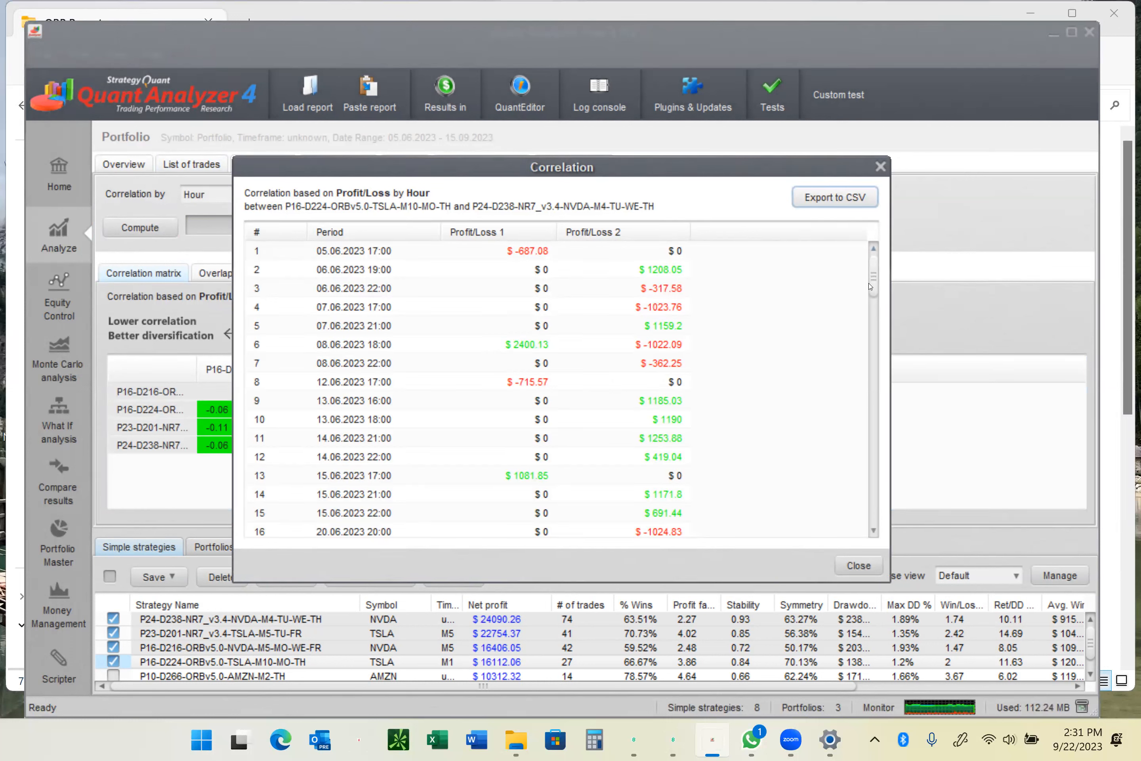
mouse_move(876, 280)
left_mouse_down()
mouse_move(840, 518)
mouse_move(872, 275)
left_mouse_up()
left_click(881, 167)
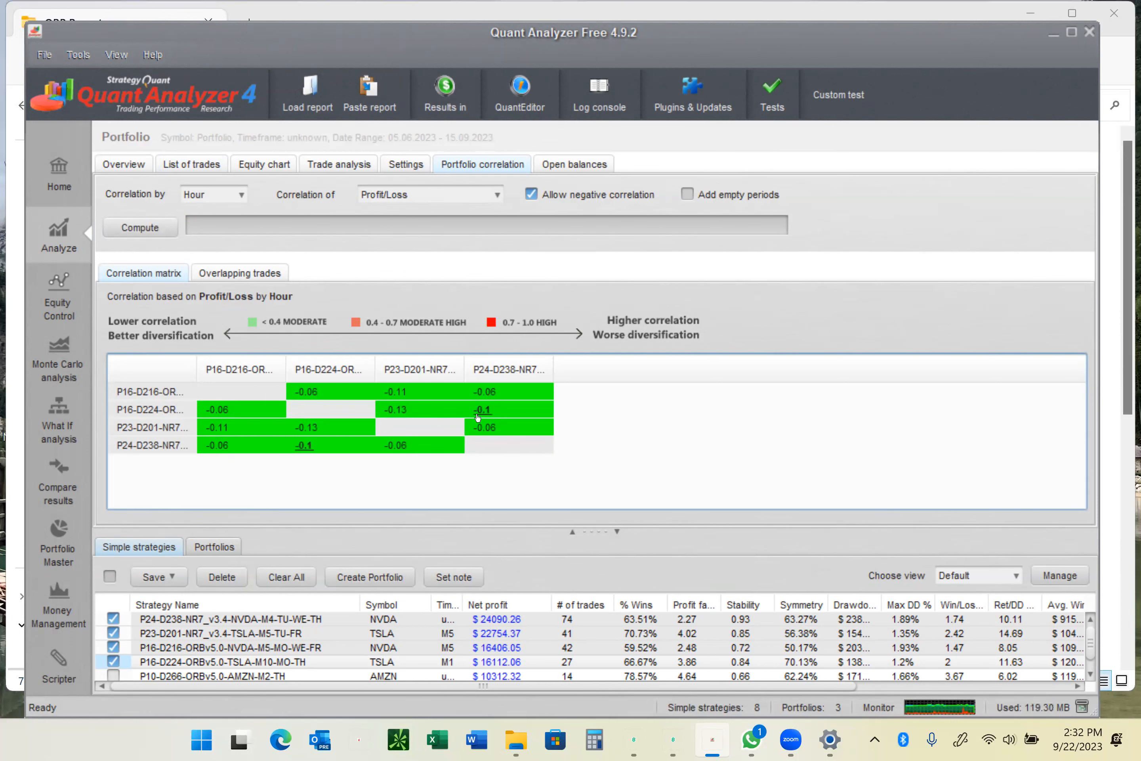
Review Portfolio's list of trades from June through August 2023, examining profit/loss, balance and strategy name.
left_click(345, 172)
left_click(197, 163)
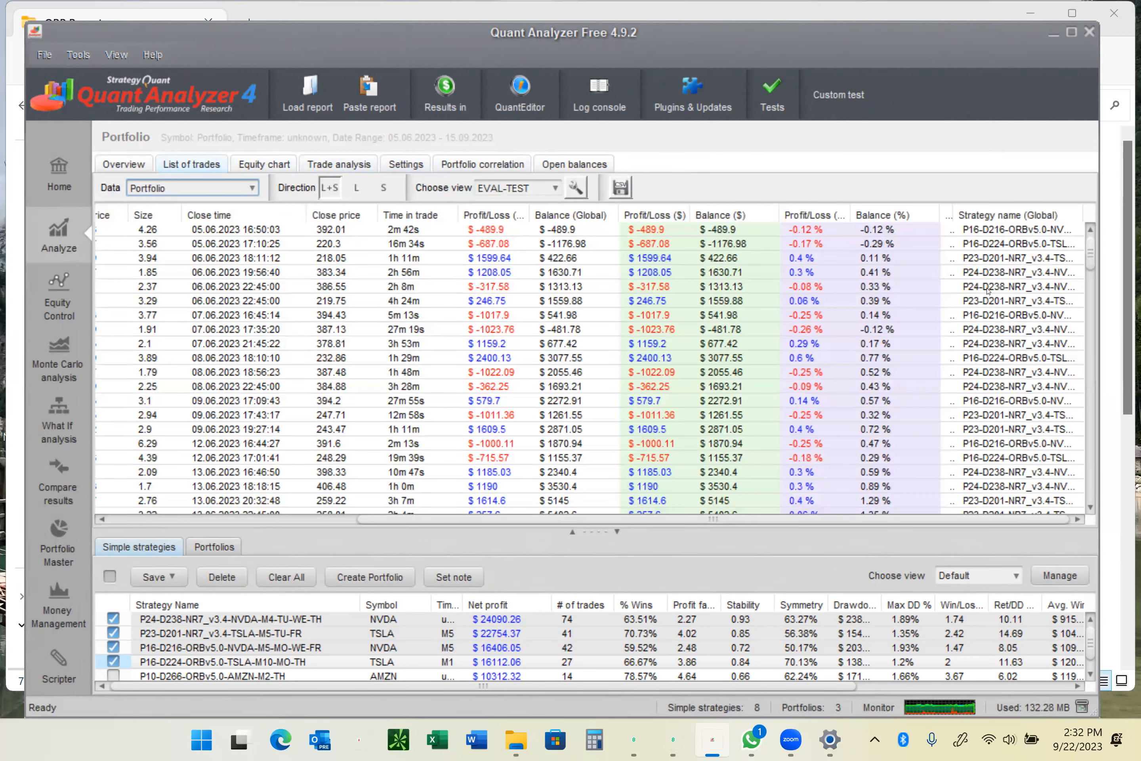
left_click(512, 264)
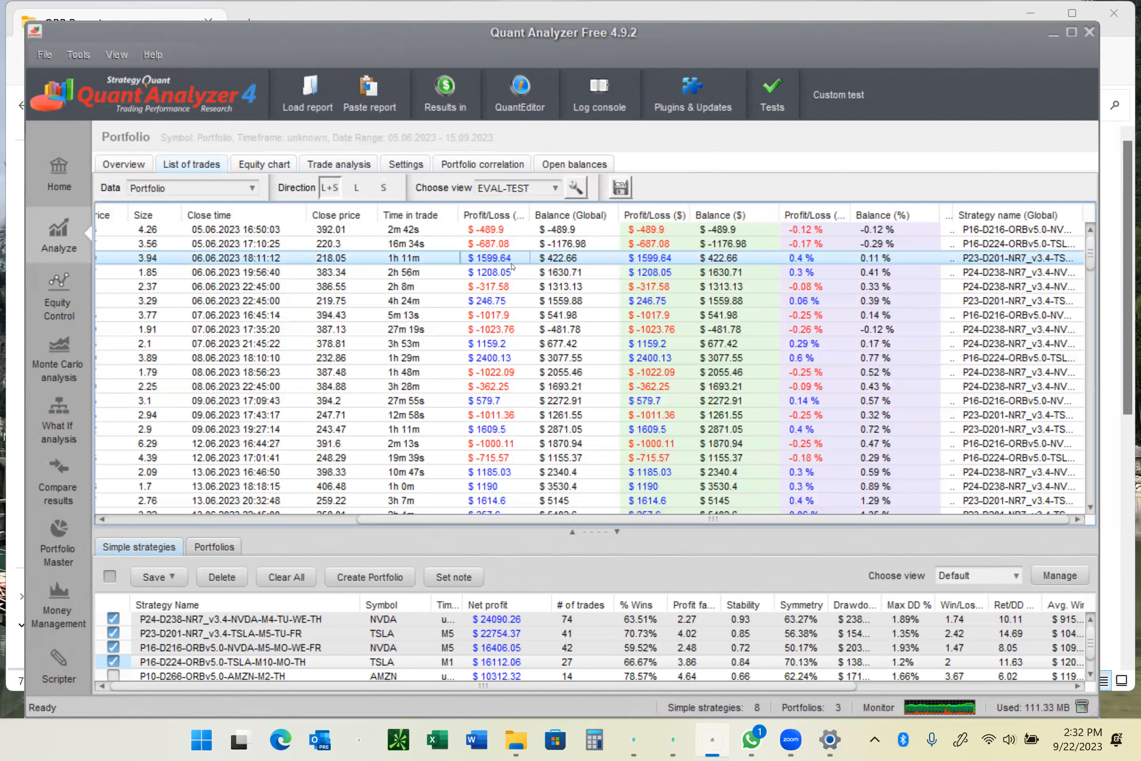
key("Down")
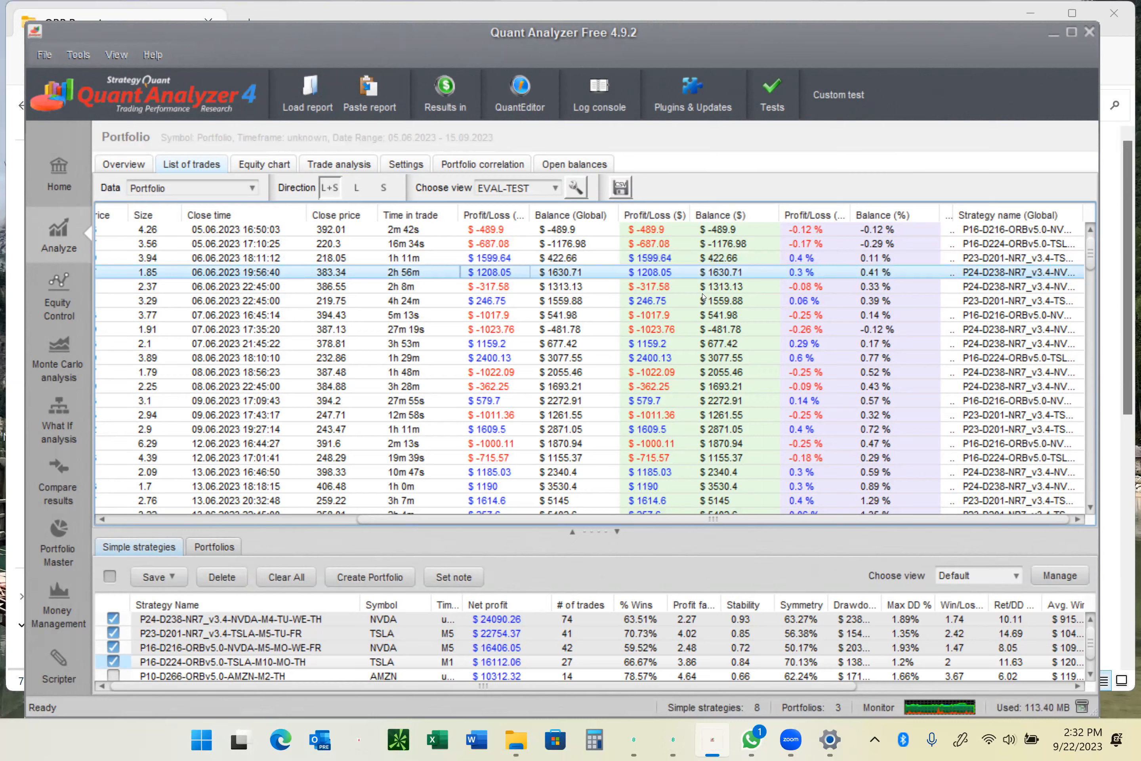
scroll(703, 297, "down", 5)
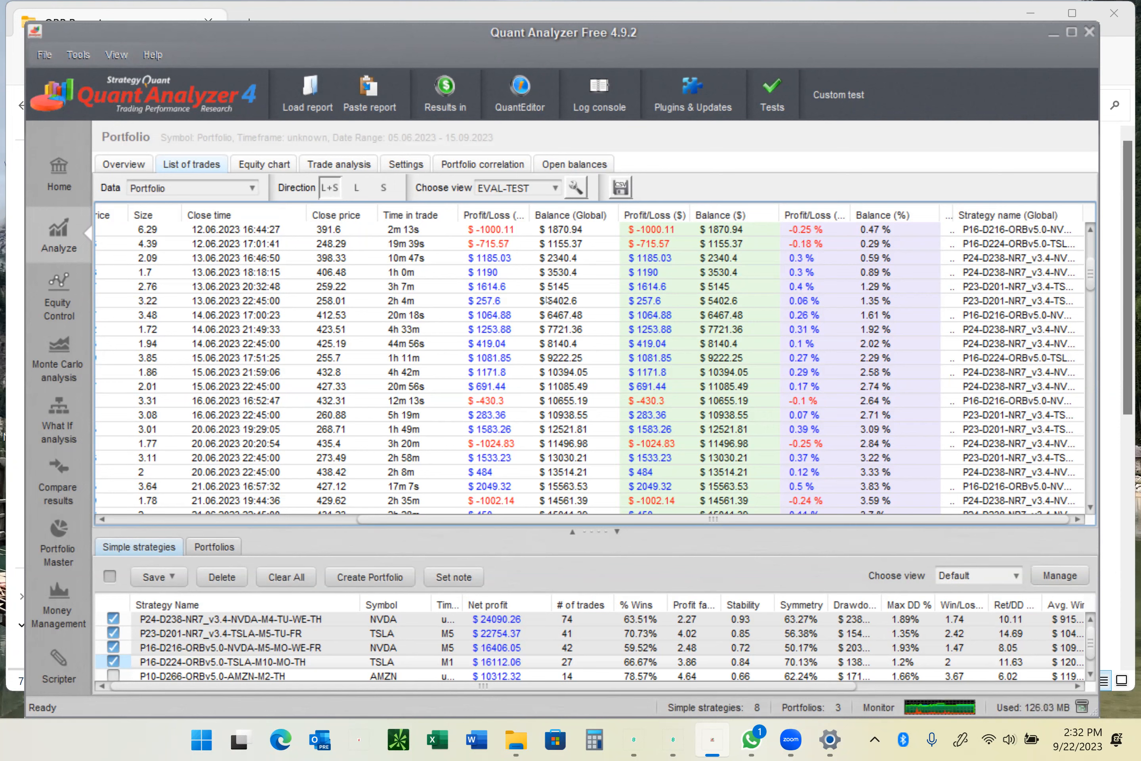
scroll(500, 389, "down", 20)
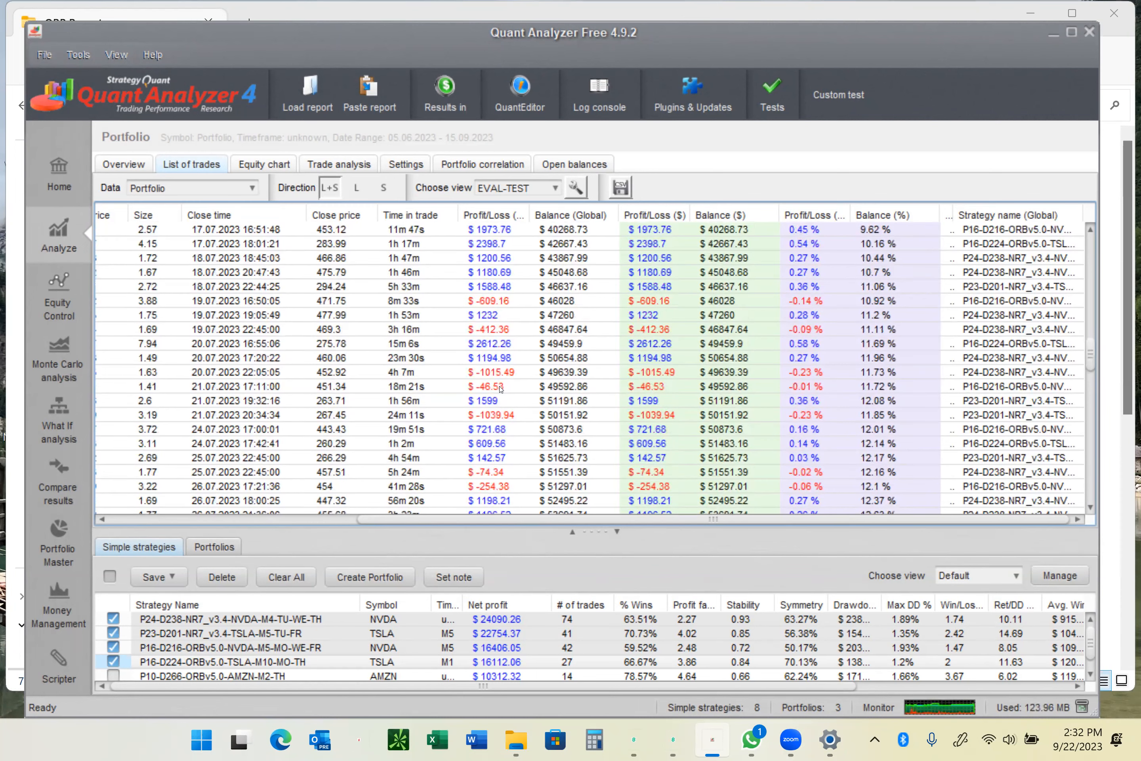
scroll(501, 389, "down", 20)
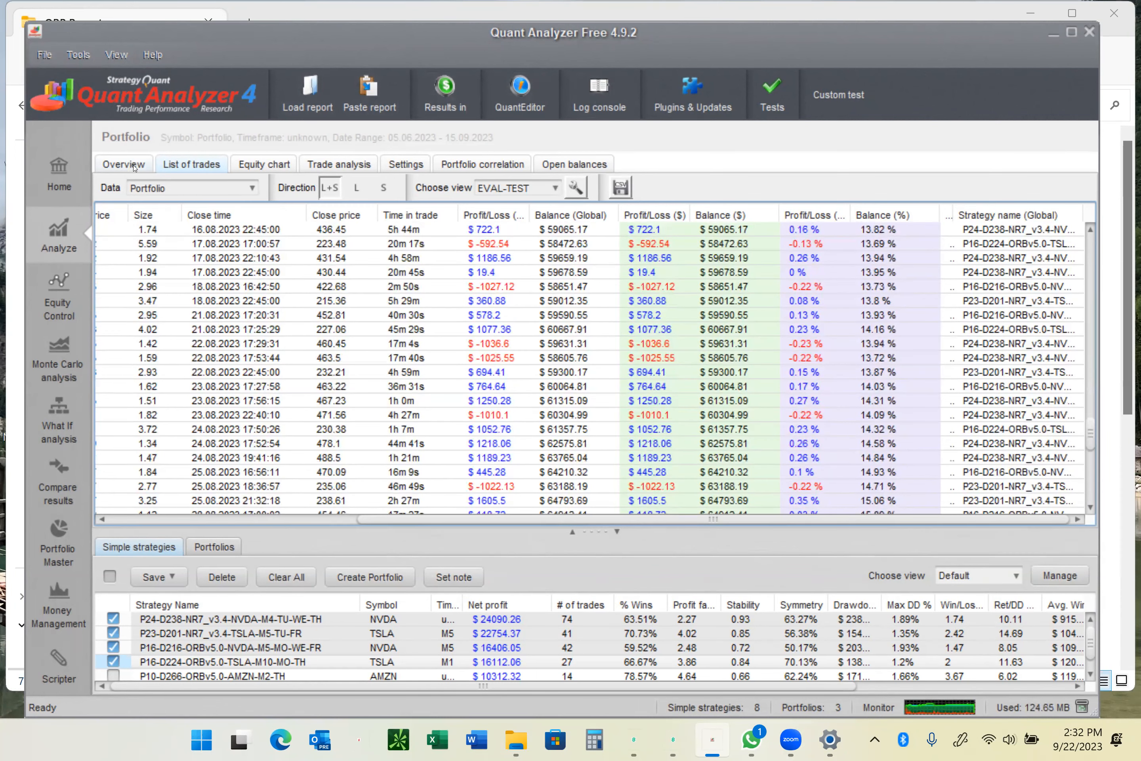
Examine the strategy statistics, trade statistics and monthly performance in Portfolio's overview.
left_click(133, 166)
scroll(819, 372, "down", 5)
scroll(819, 372, "down", 1)
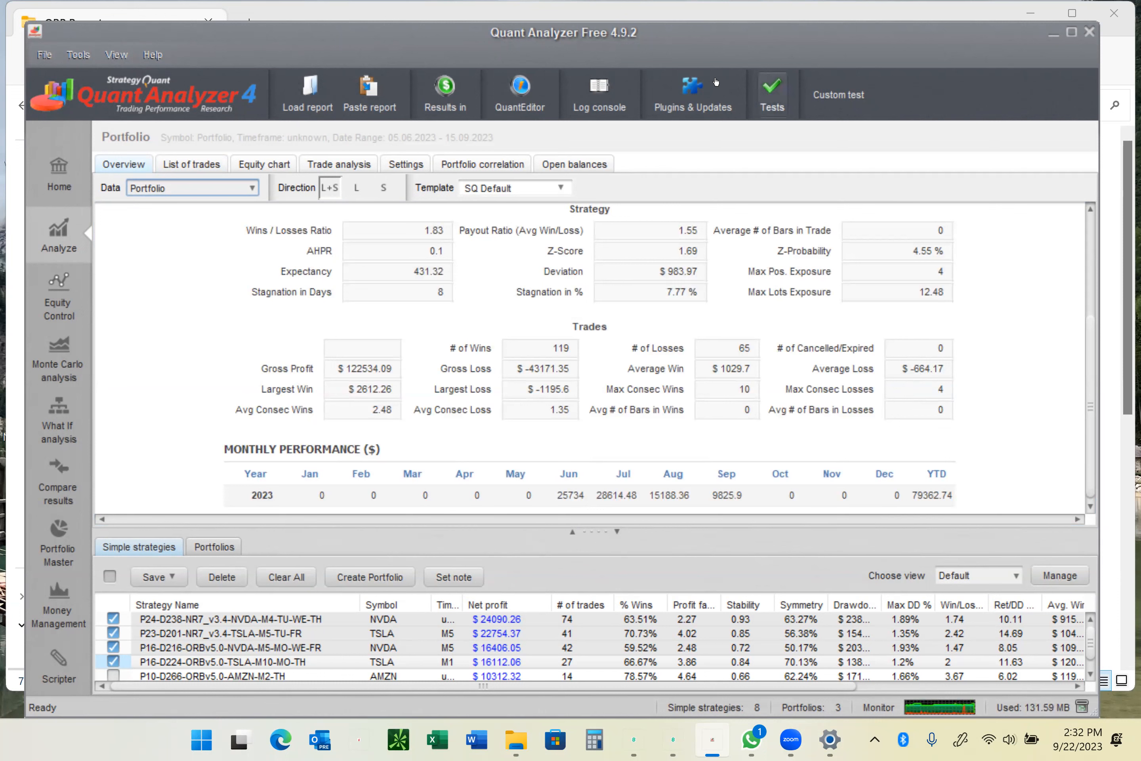
left_click(227, 52)
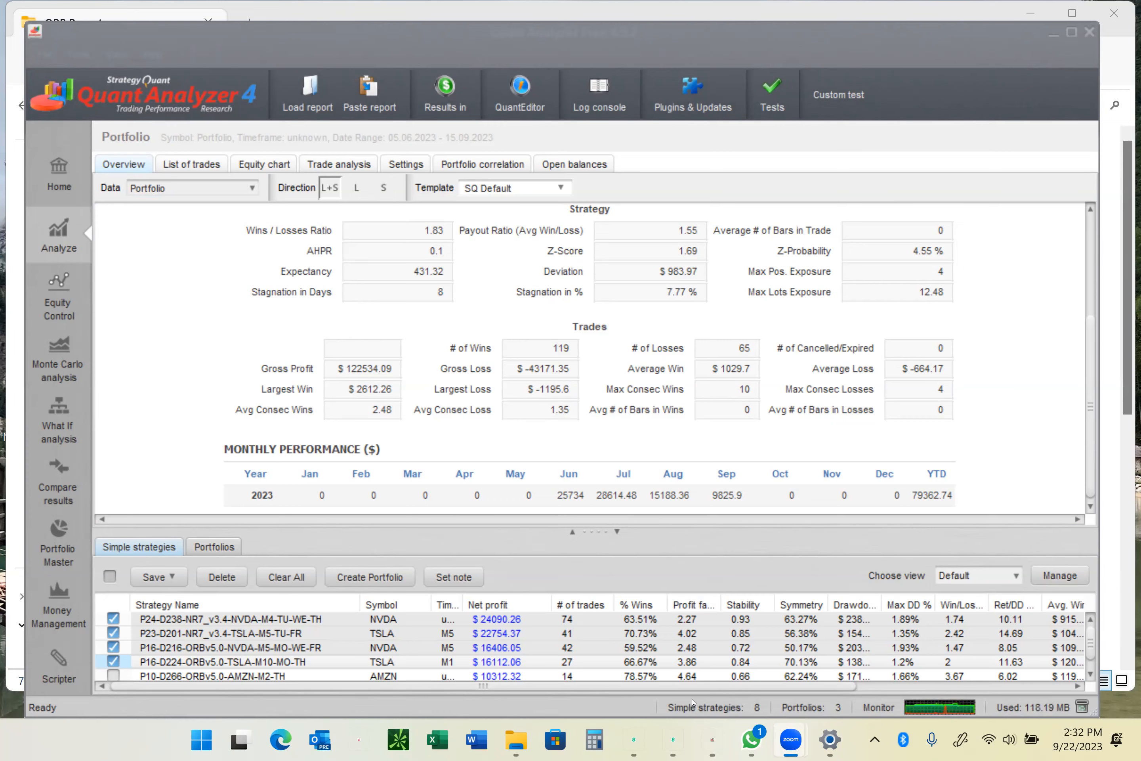
Switch to MetaTrader 5 and shrink the Strategy Tester so Market Watch and Navigator show more entries.
key("alt+Tab")
key("alt+Tab")
key("alt+Tab")
key("alt+Tab")
key("alt+Tab")
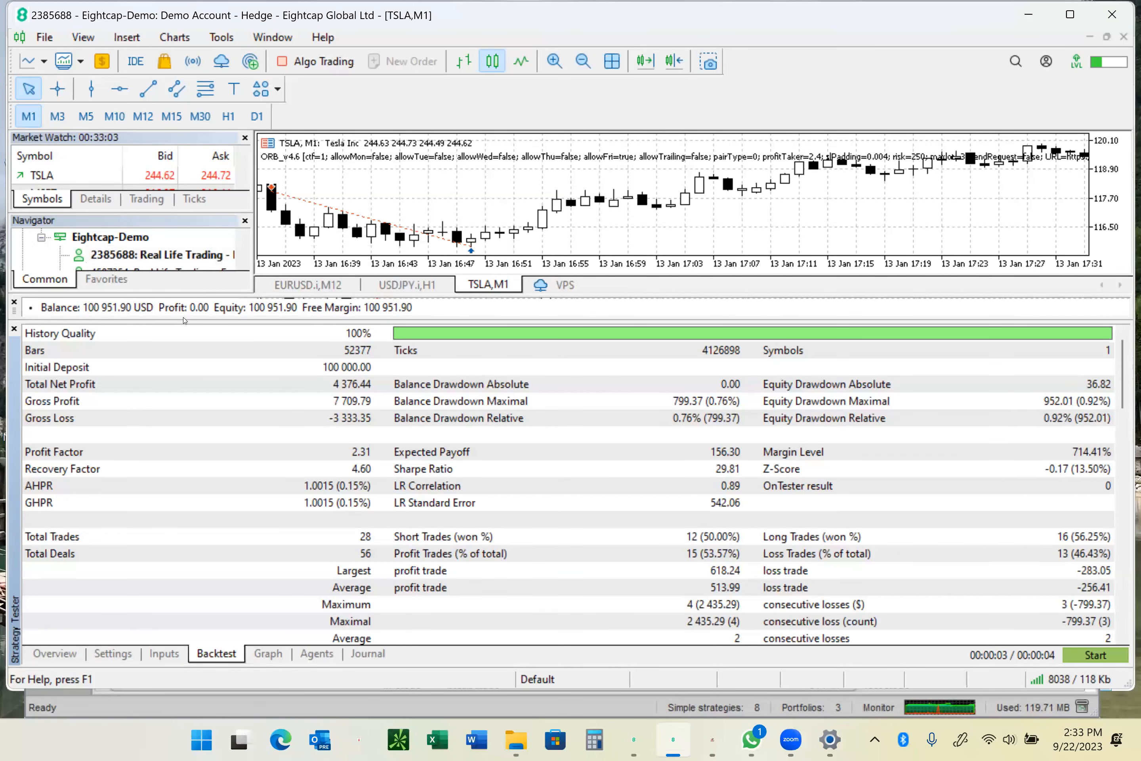
left_click_drag(185, 320, 186, 452)
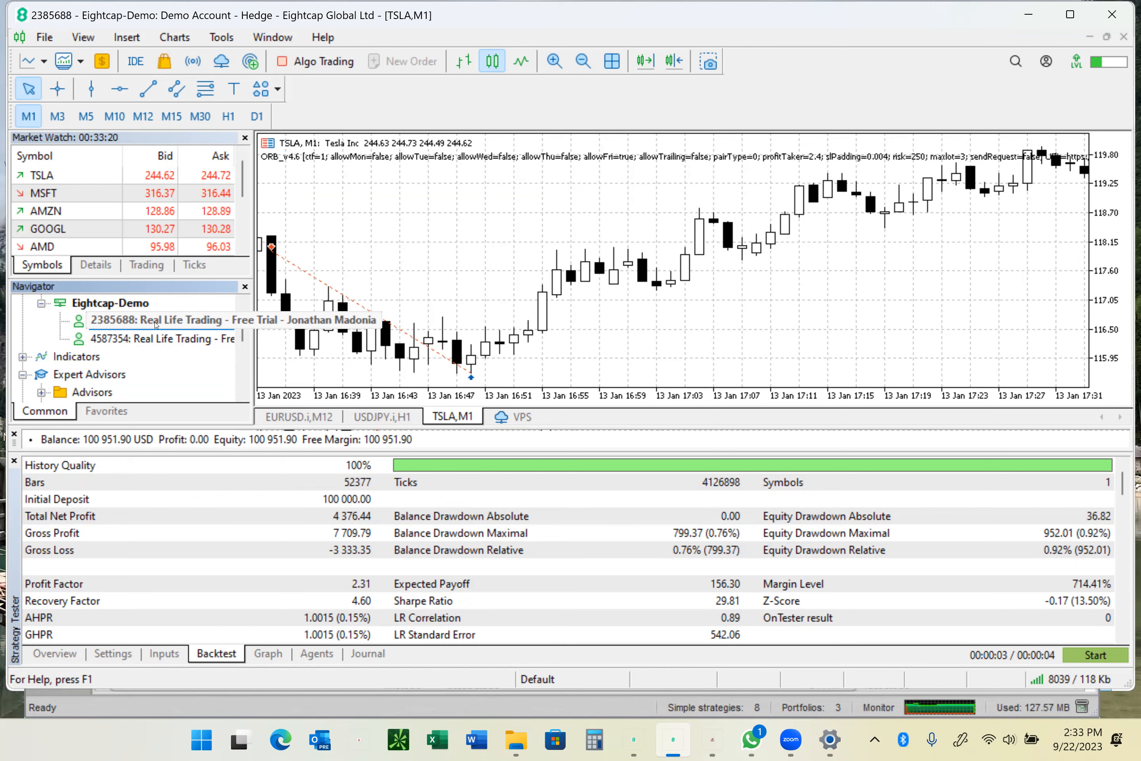
Switch between MetaTrader 5 and Quant Analyzer to view the backtest and portfolio results, ending on Portfolio's overview.
key("alt+Tab")
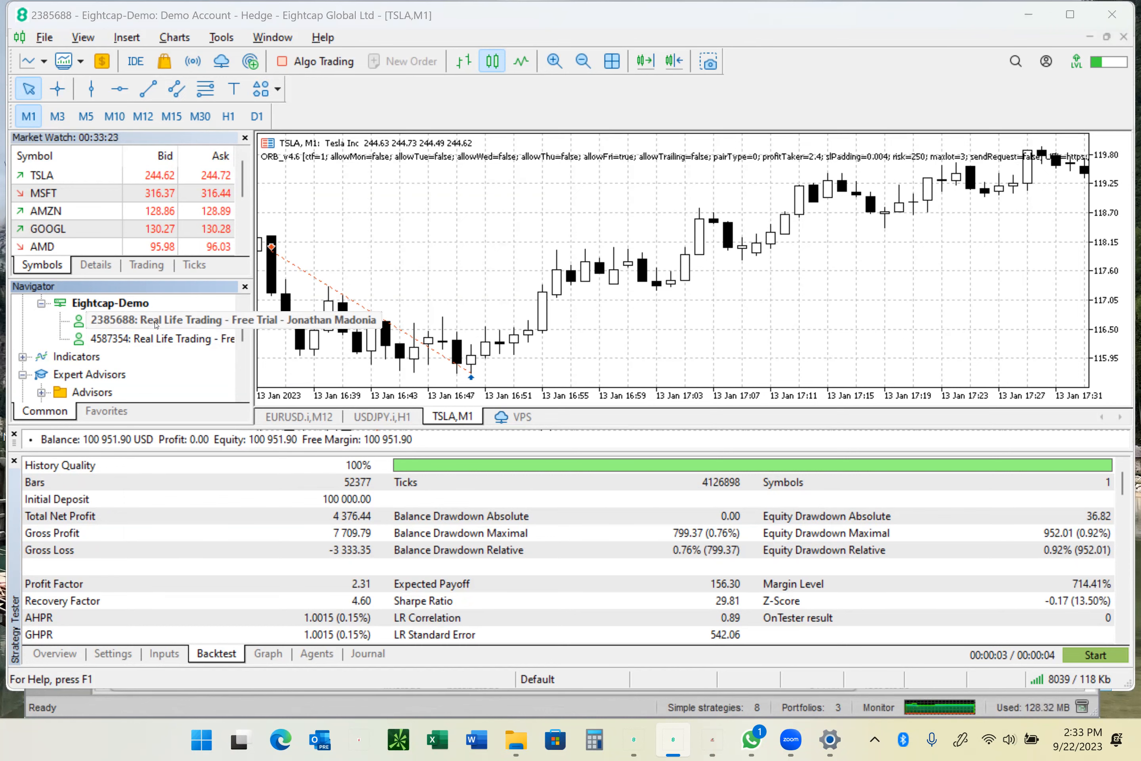
key("Tab")
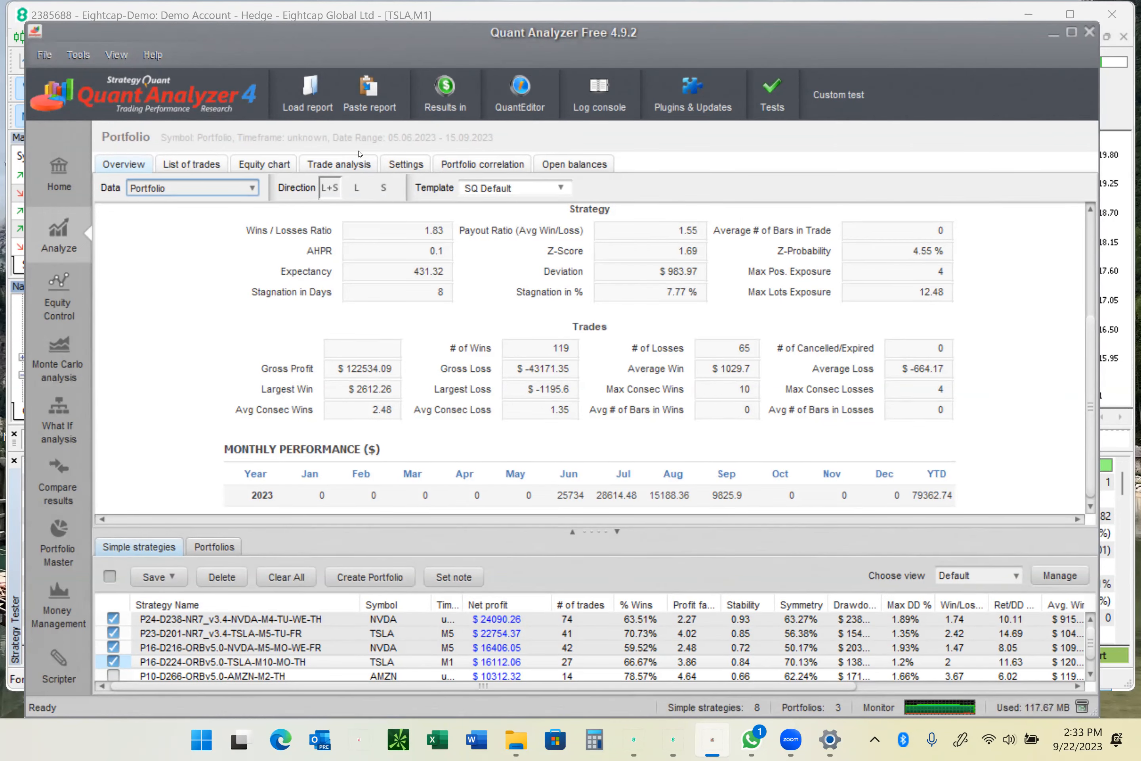
key("alt+Tab")
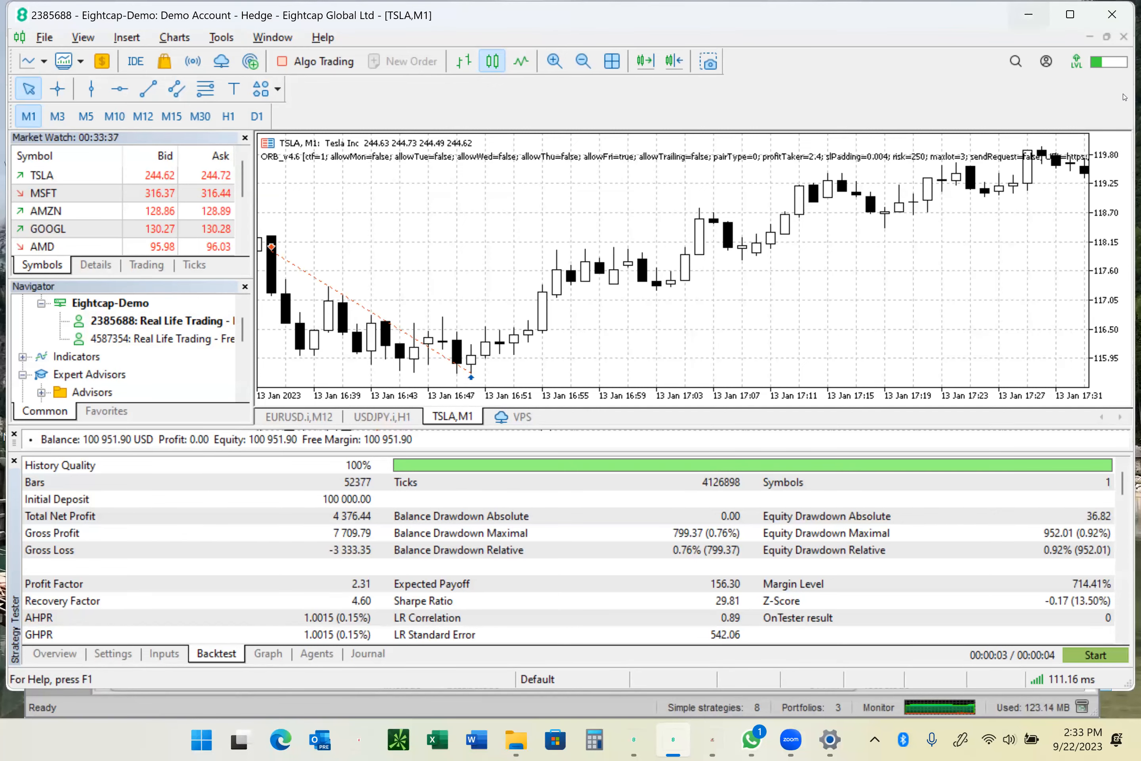
key("alt+Tab")
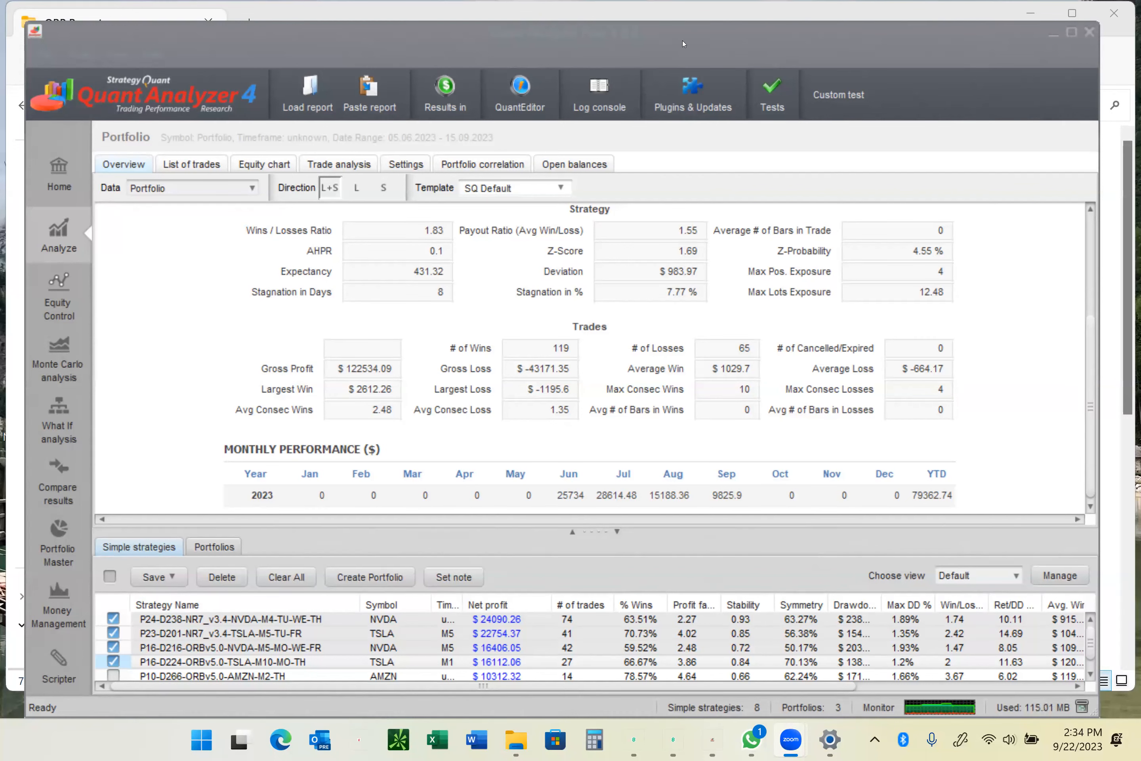
Switch to Microsoft Edge and search the web for quantanalyzer.
left_click(292, 750)
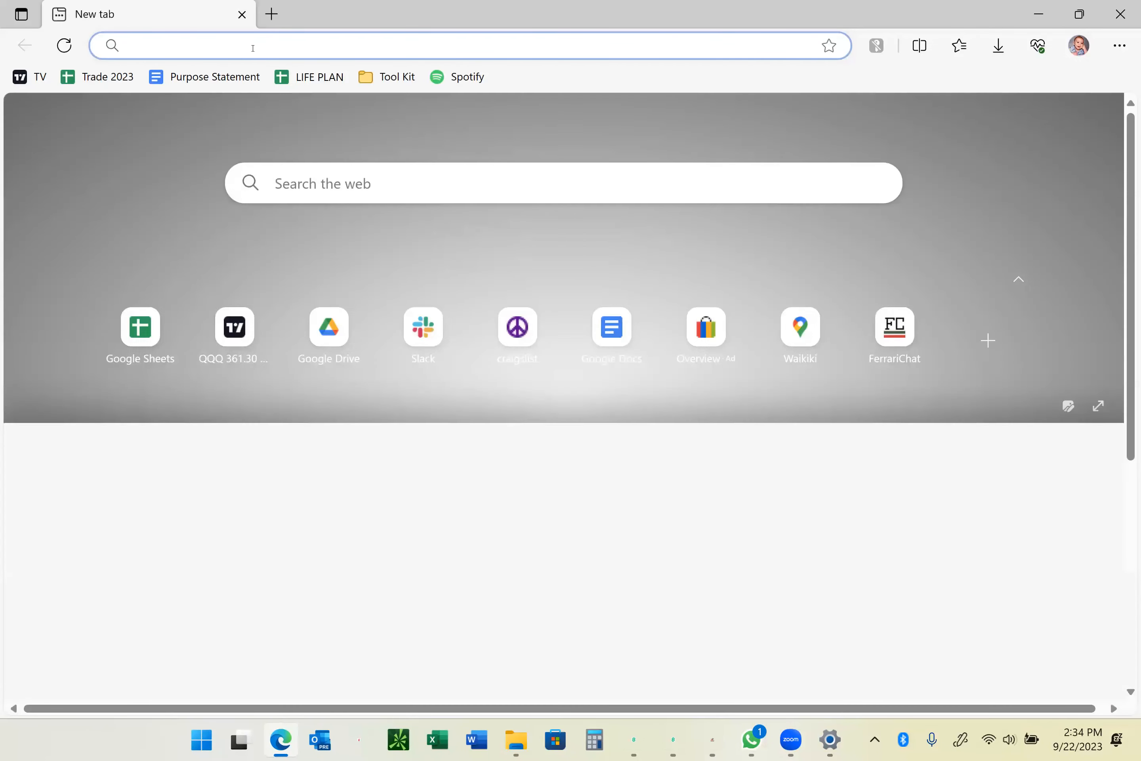
type("QWU")
key("BackSpace")
key("BackSpace")
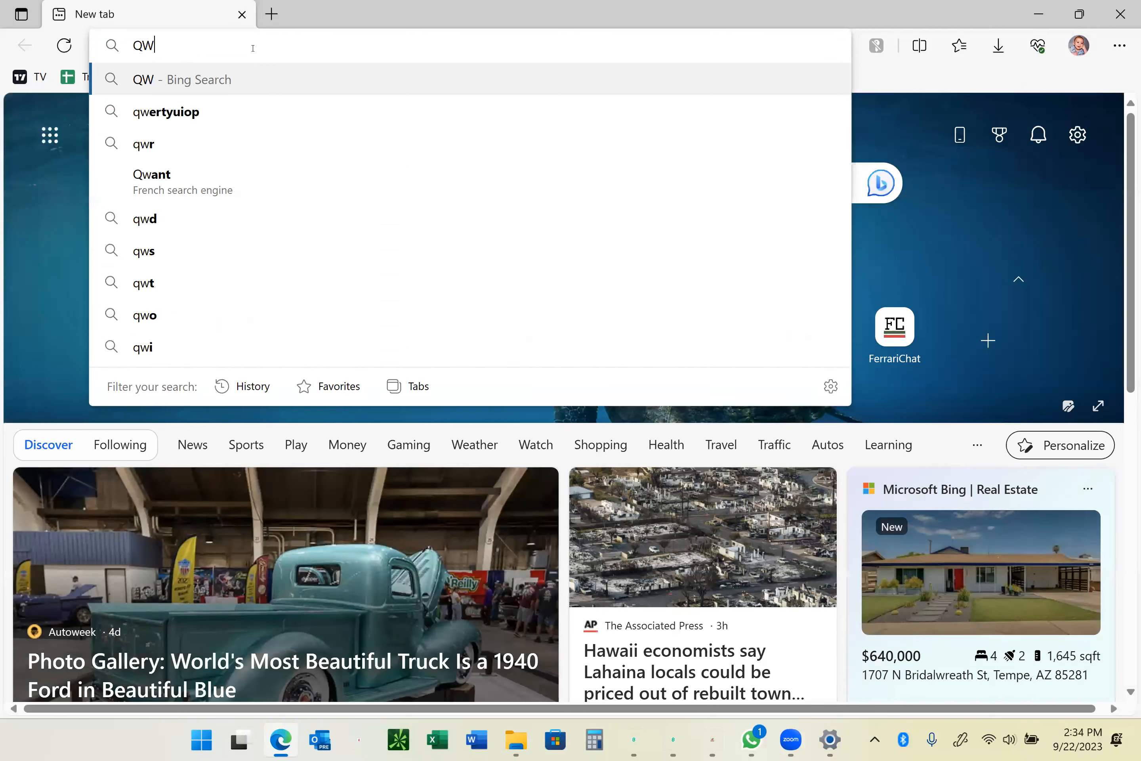
type("UANTA")
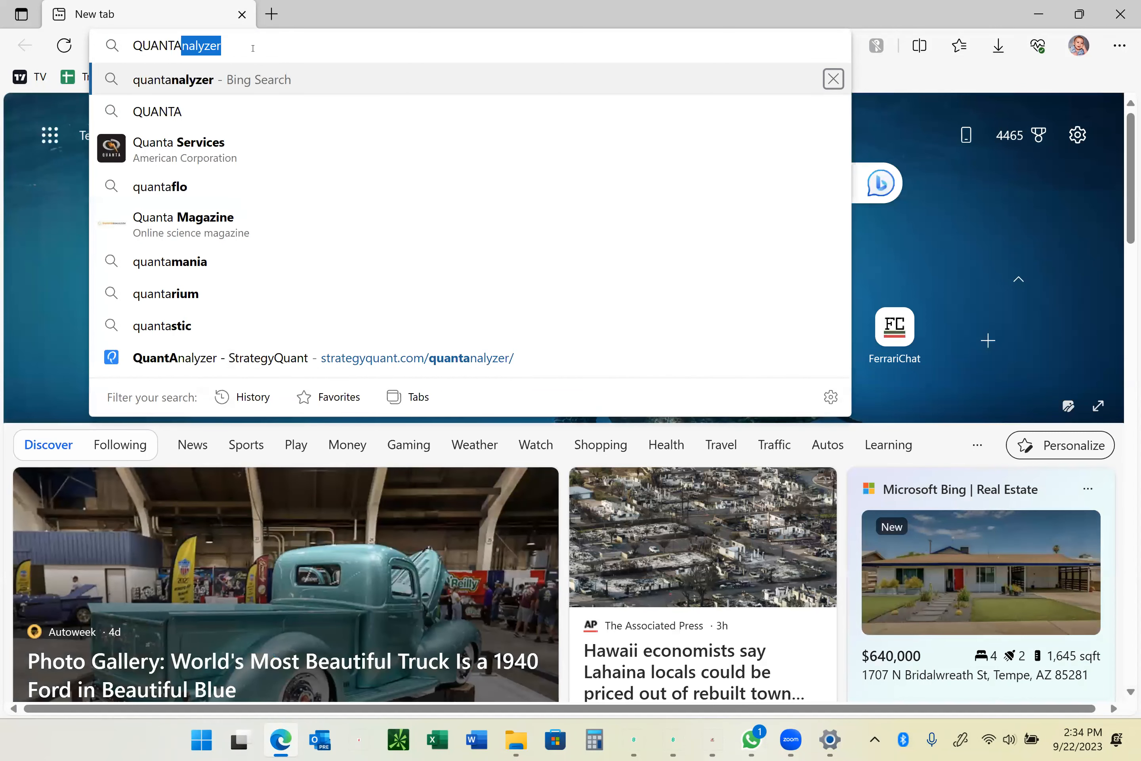
key("BackSpace")
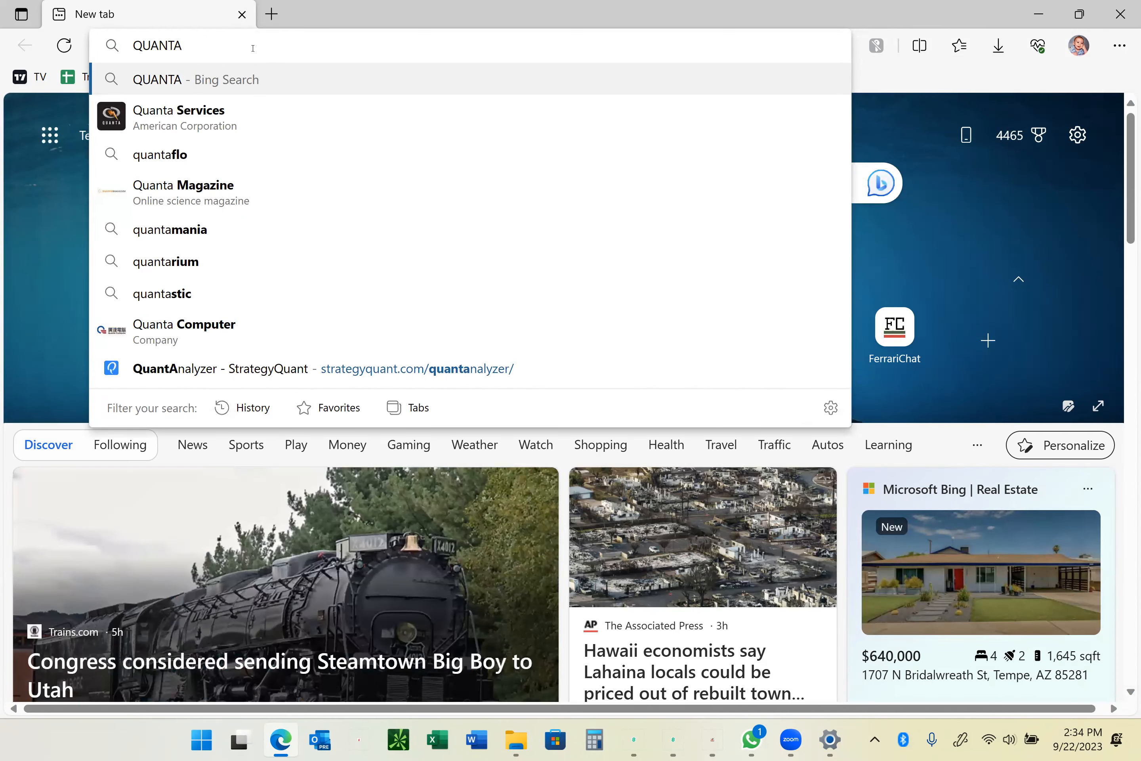
type("N")
key("BackSpace")
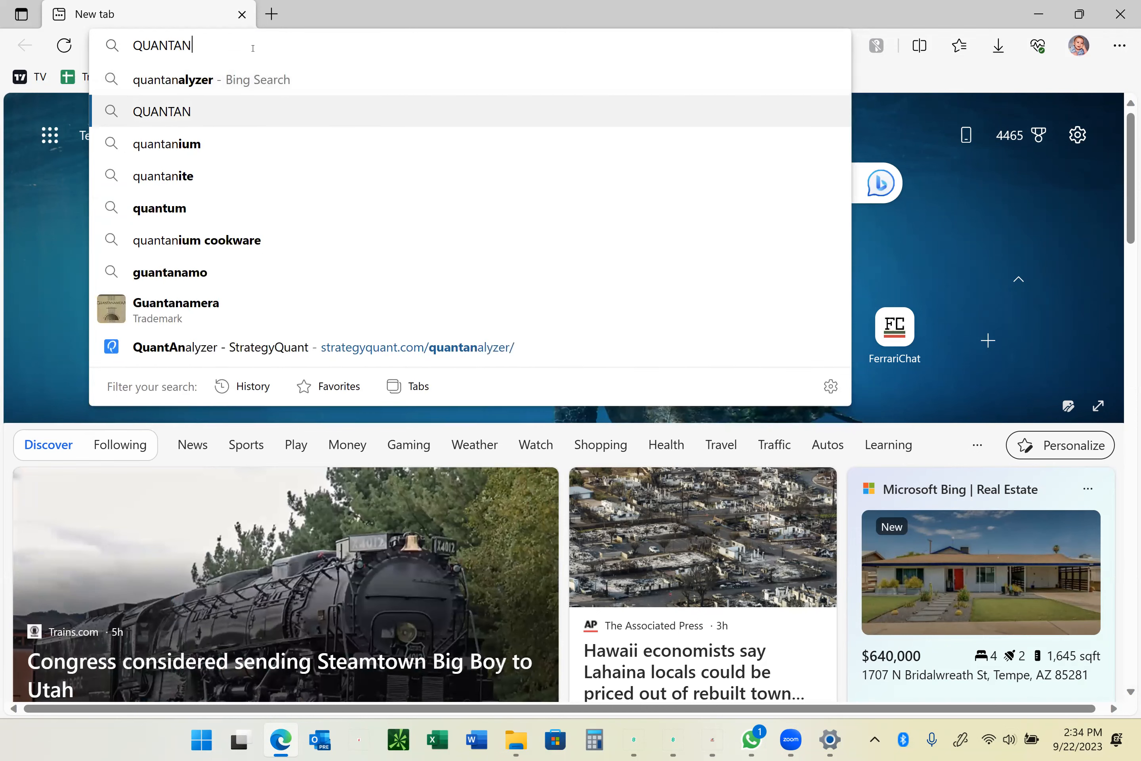
type("ALyzer")
key("Return")
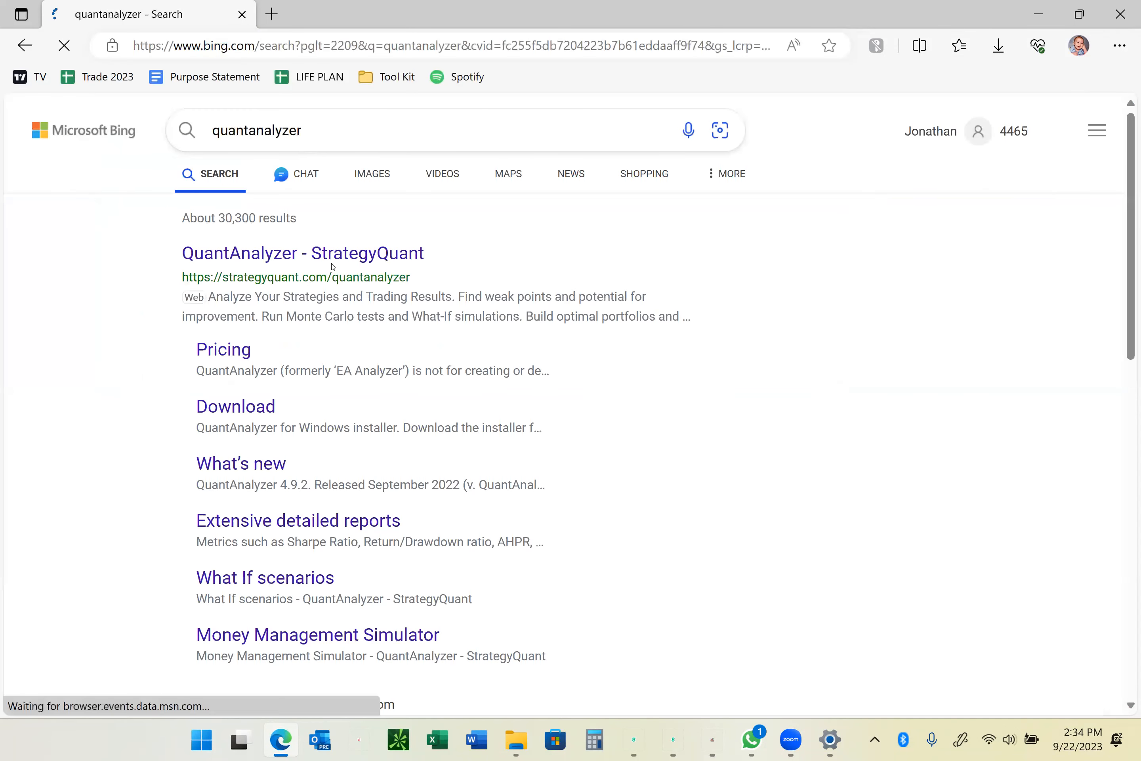
Visit StrategyQuant's QuantAnalyzer page, bring up the free version's registration form and review its fields and licence notes.
left_click(334, 258)
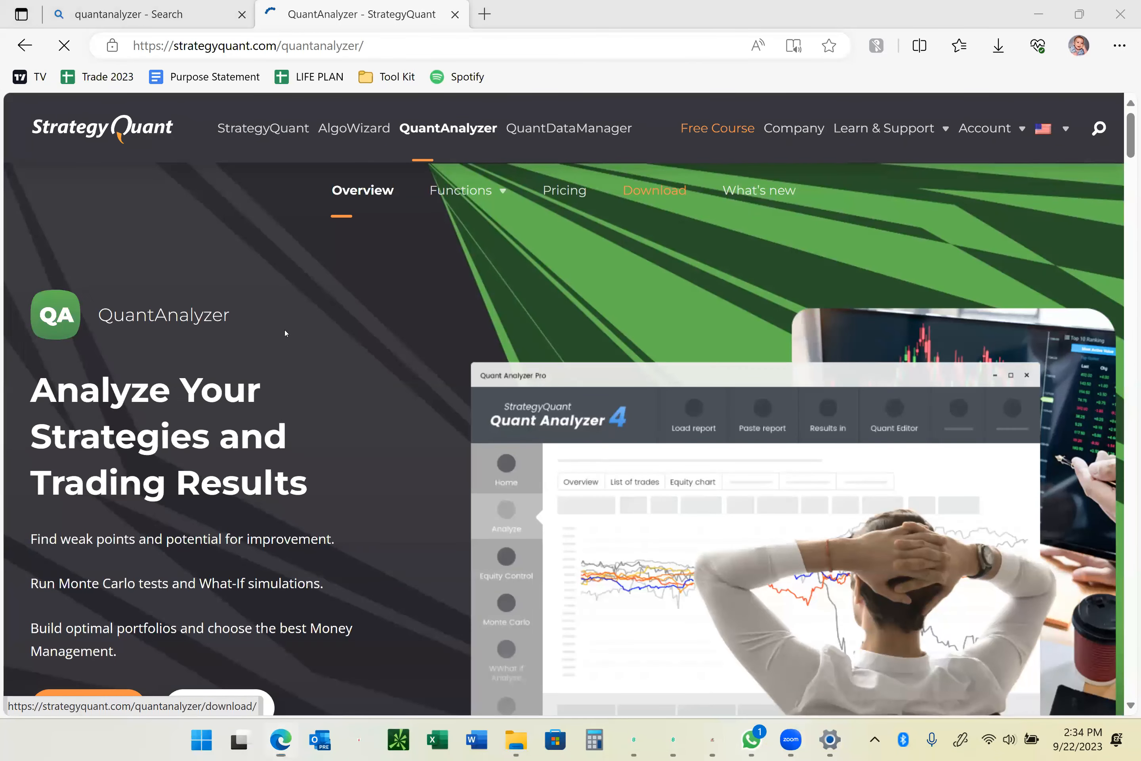
scroll(126, 582, "down", 3)
left_click(88, 548)
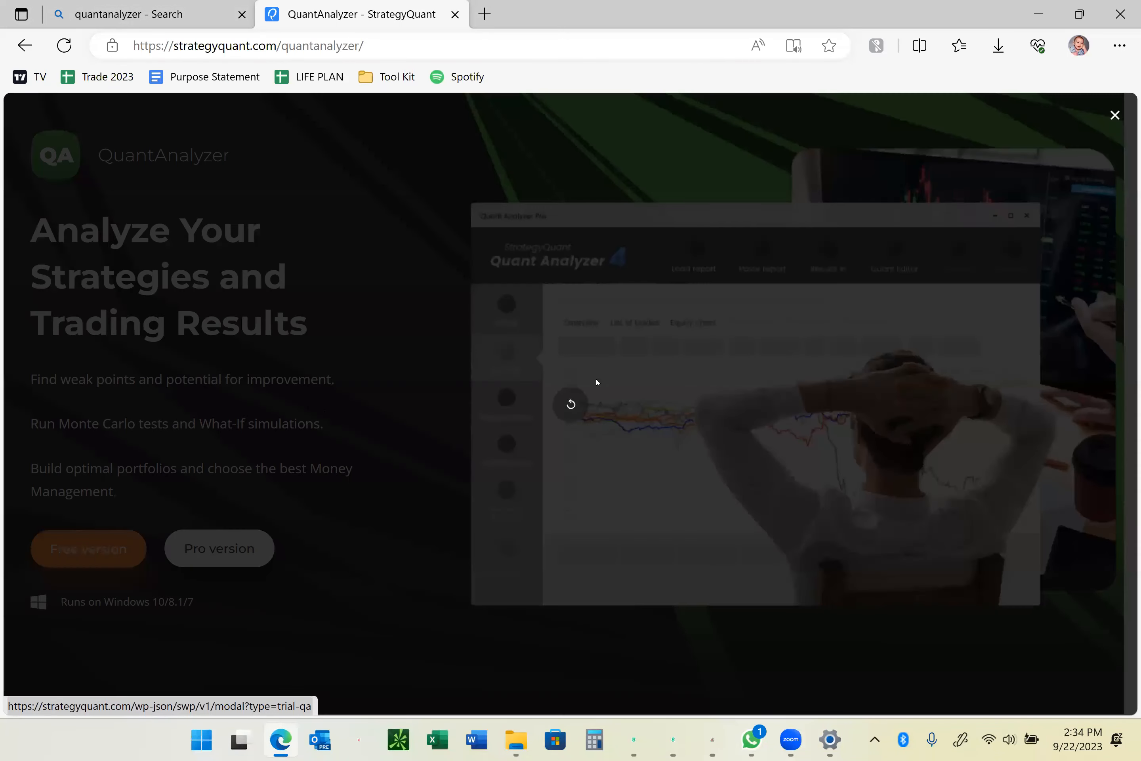
scroll(388, 456, "down", 3)
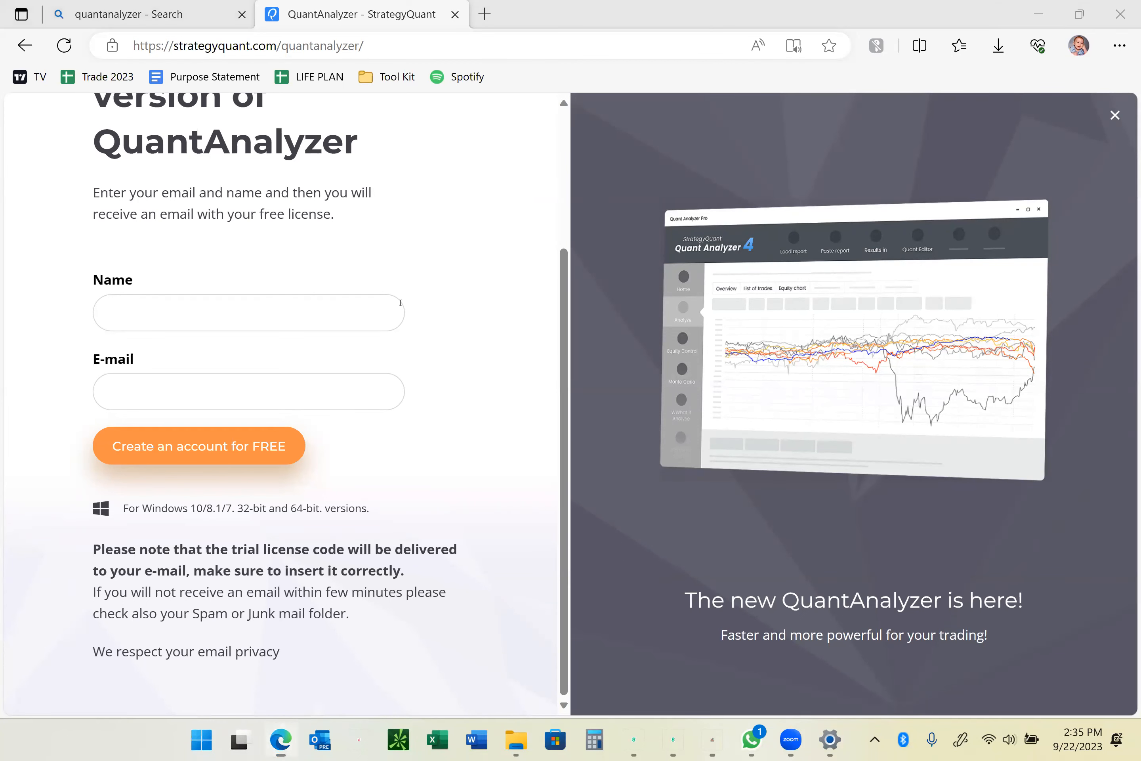
scroll(400, 303, "up", 4)
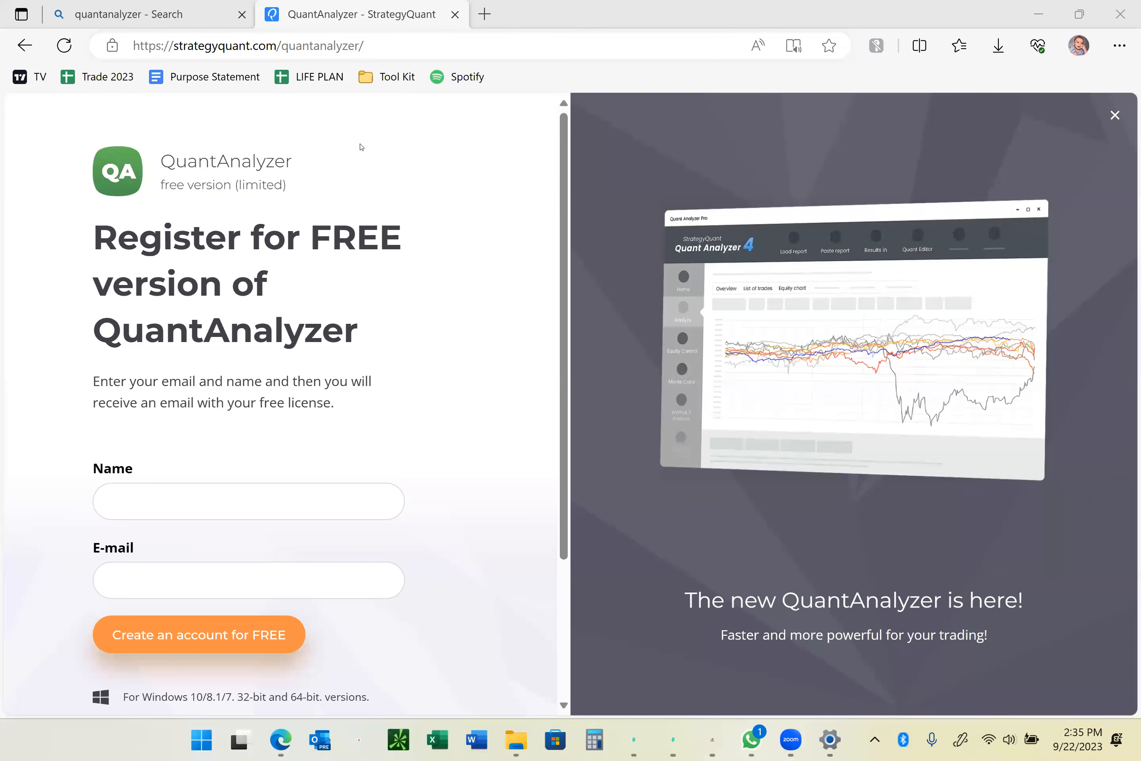
Search the web for QUAntanalyzer FOR MAC.
left_click(424, 46)
type("QUA")
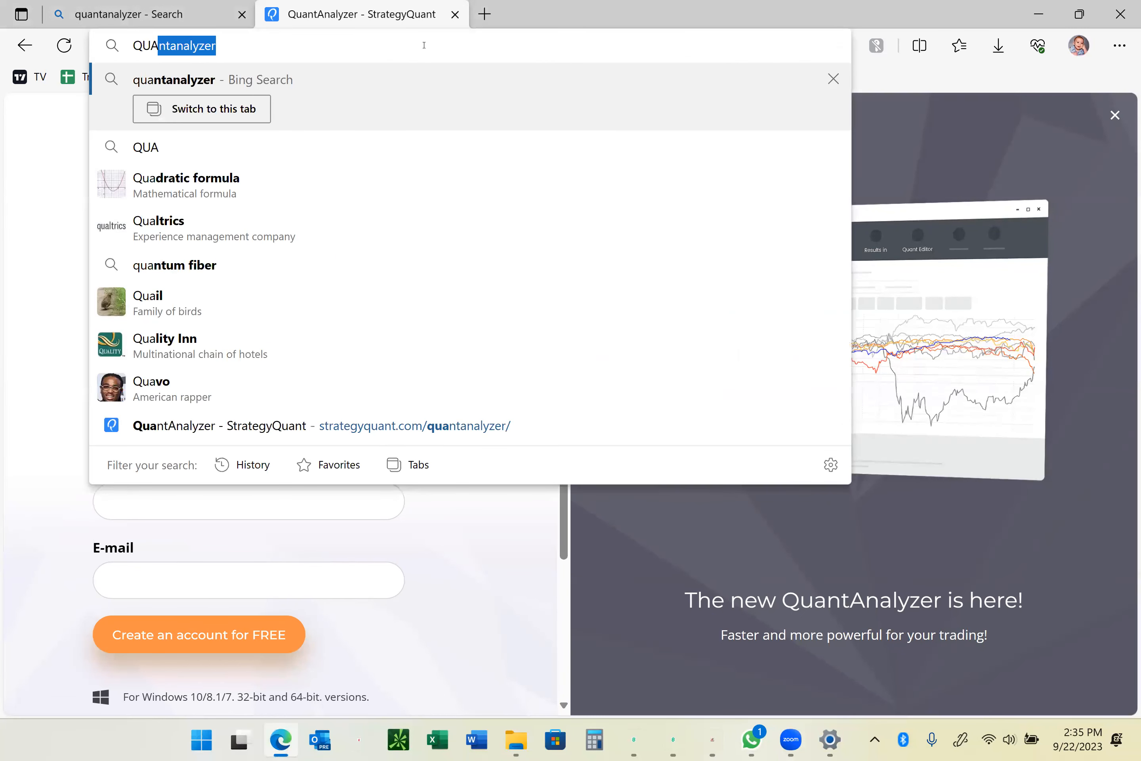
key("Right")
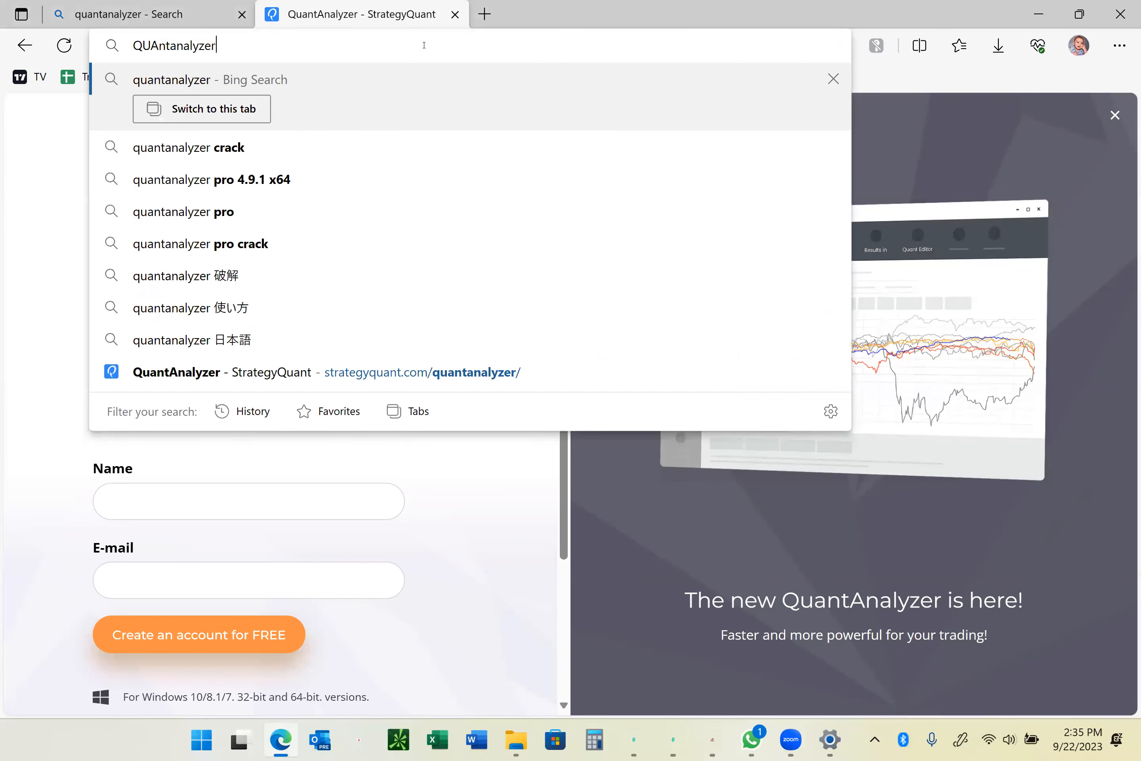
type("FOR MAC")
key("Return")
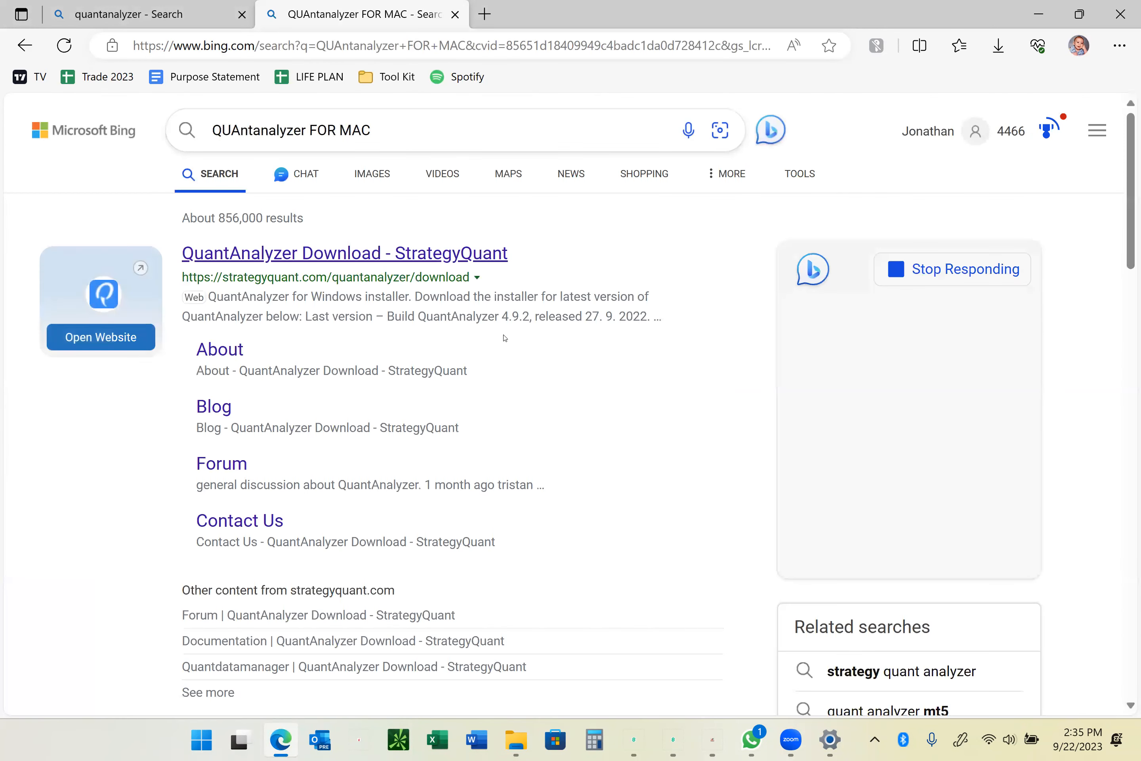
Look through the search results for a Mac version and open the Download - StrategyQuant result in a background tab.
scroll(537, 354, "down", 1)
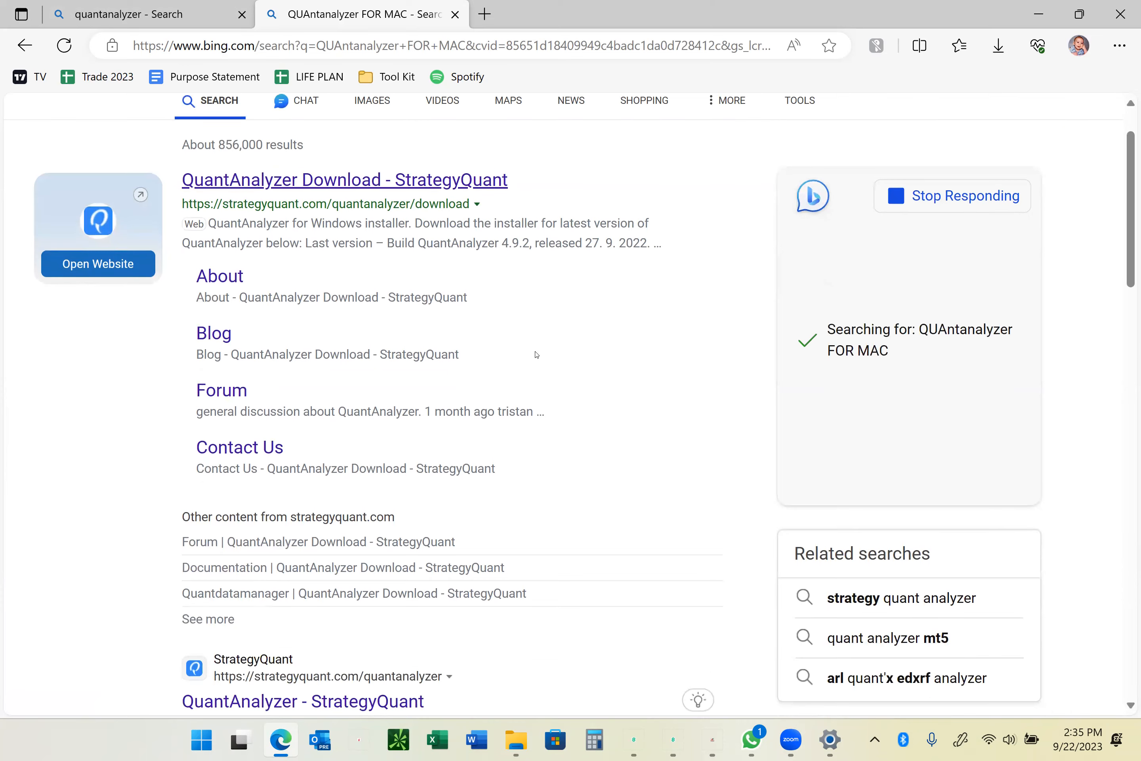
scroll(536, 355, "down", 5)
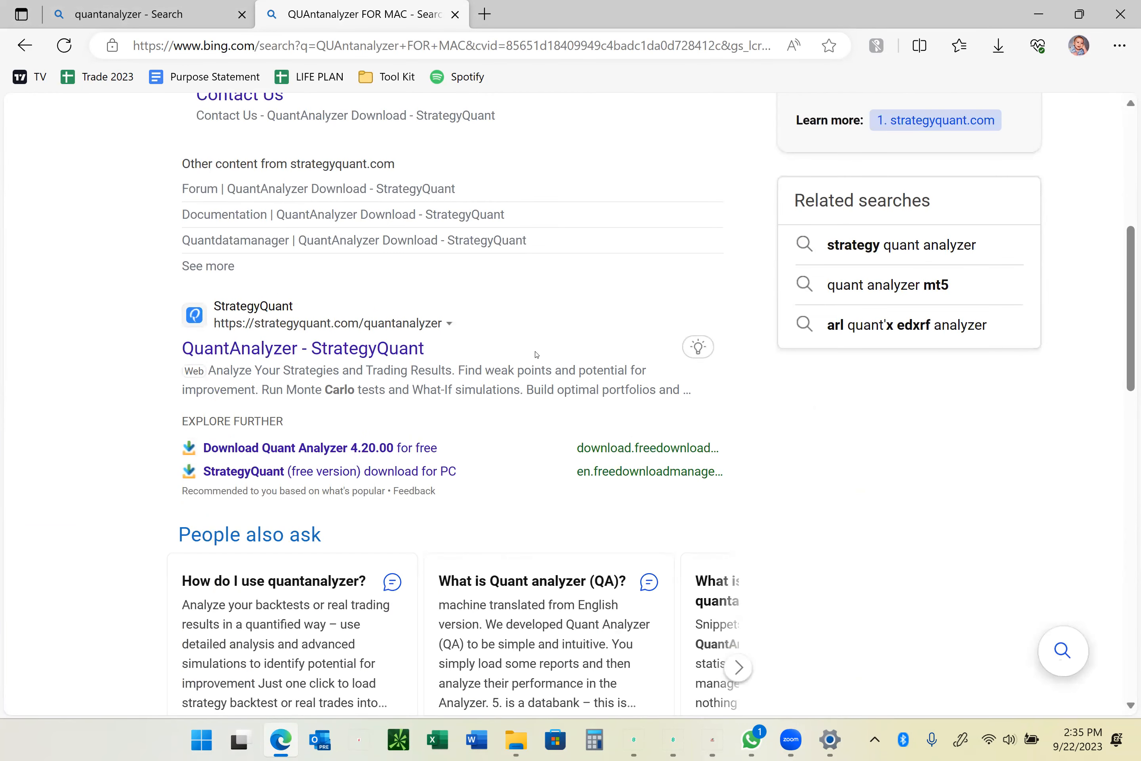
scroll(536, 354, "down", 3)
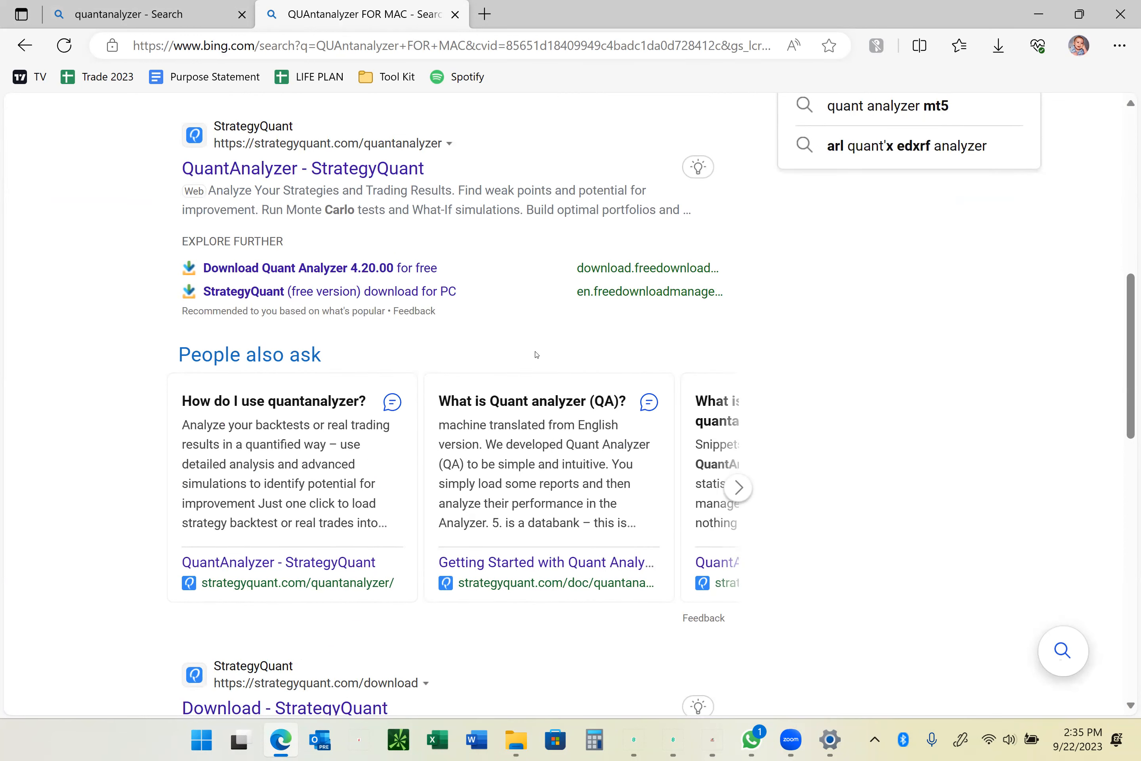
scroll(536, 354, "down", 3)
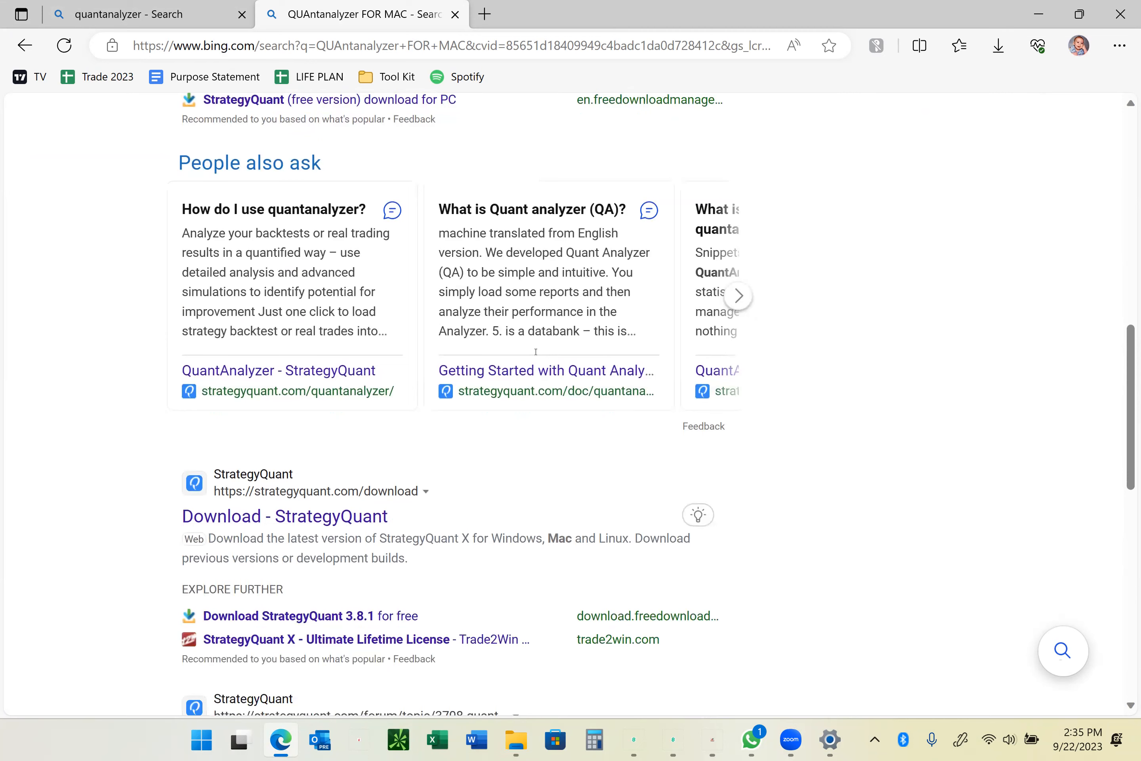
scroll(536, 352, "down", 3)
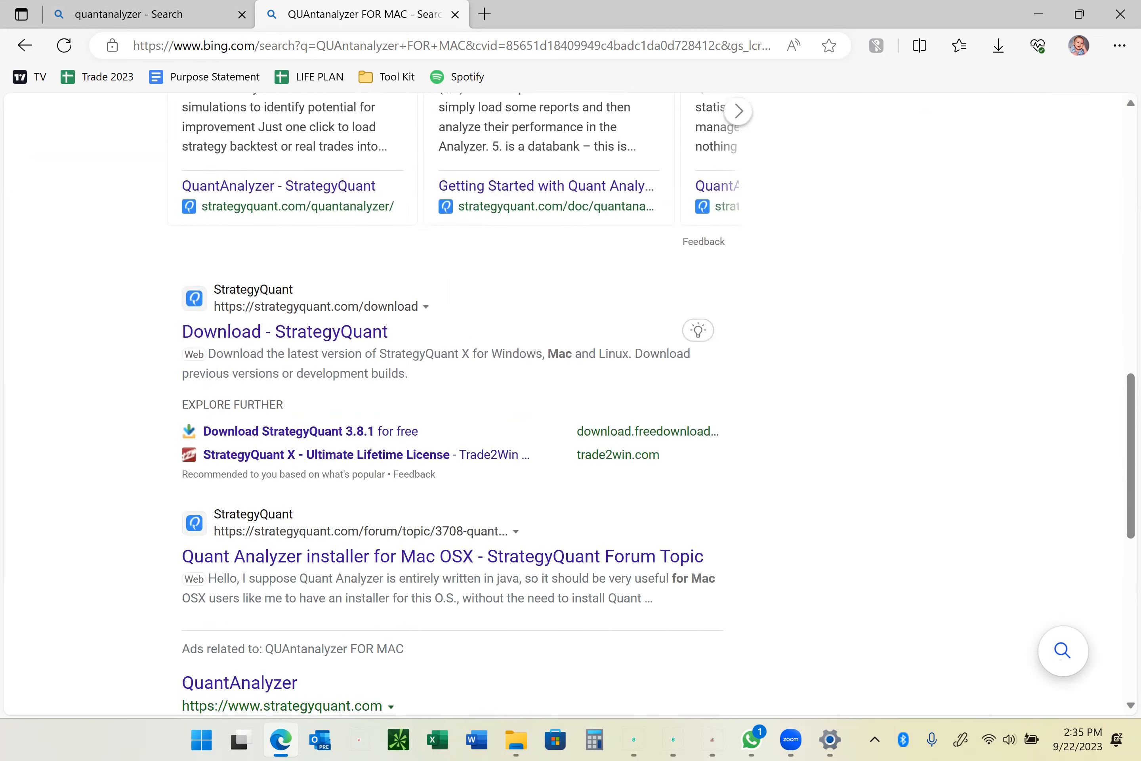
middle_click(335, 339)
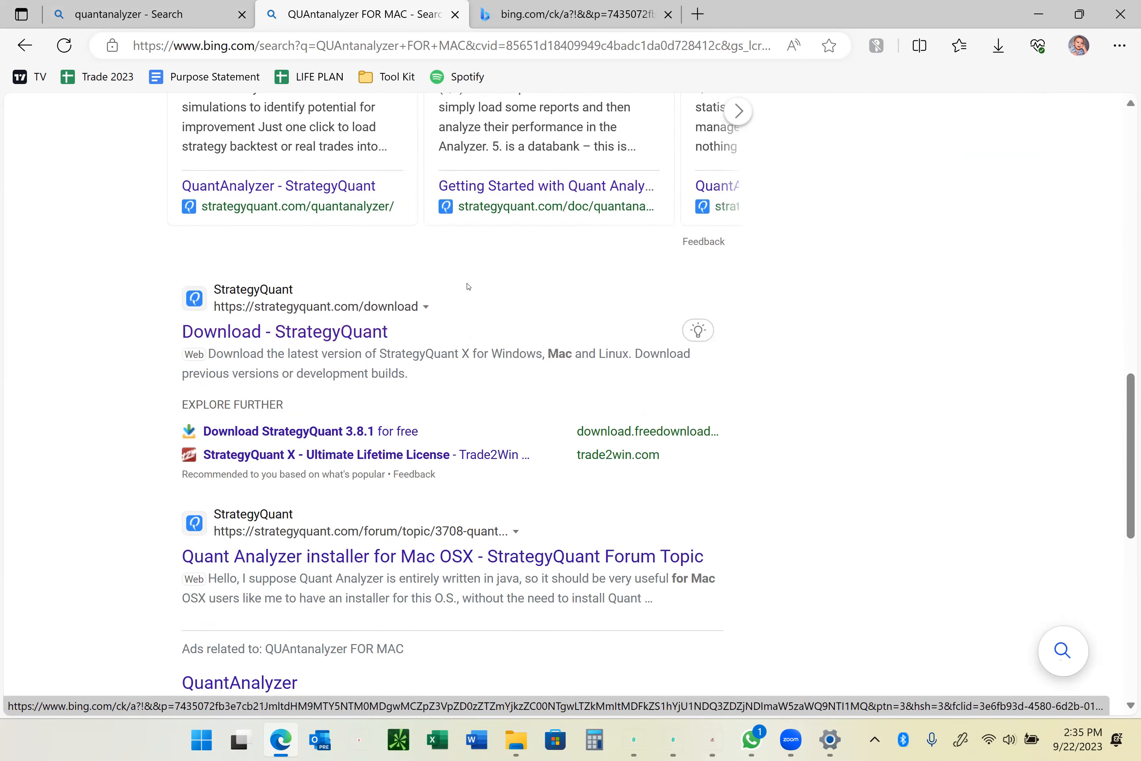
Open the QuantAnalyzer Download - StrategyQuant result and review the page's available installers and free version limitations.
scroll(469, 286, "up", 9)
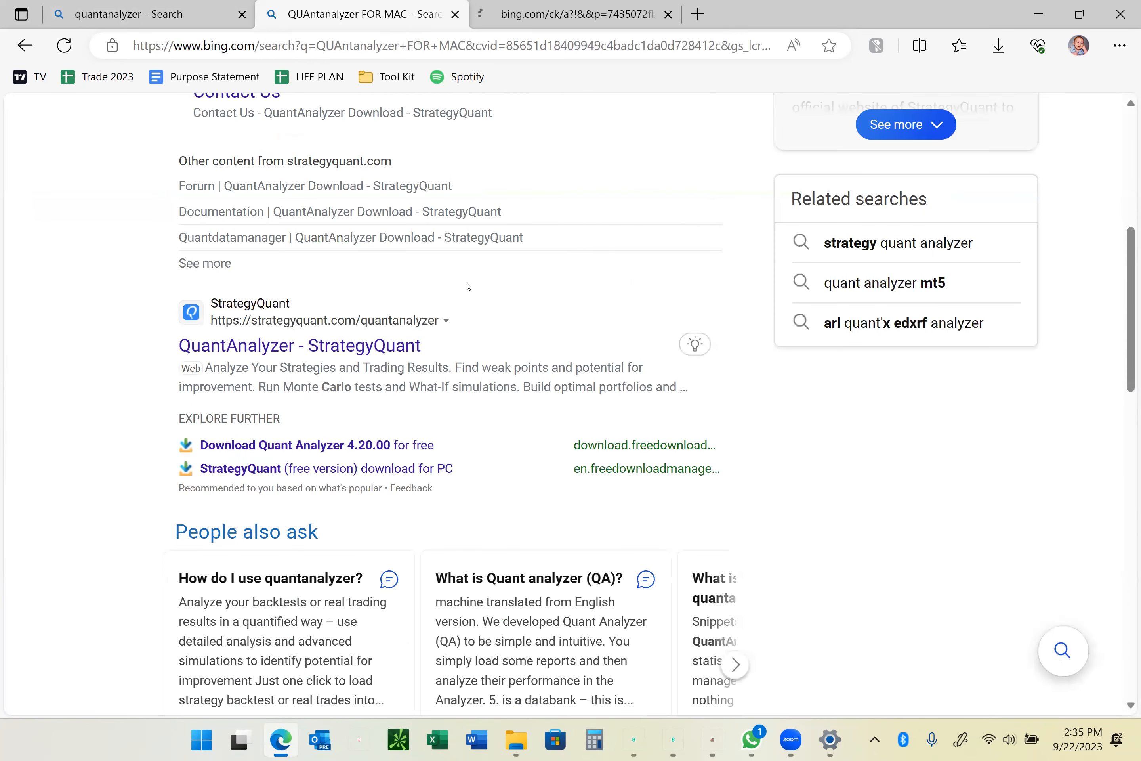
scroll(468, 286, "up", 6)
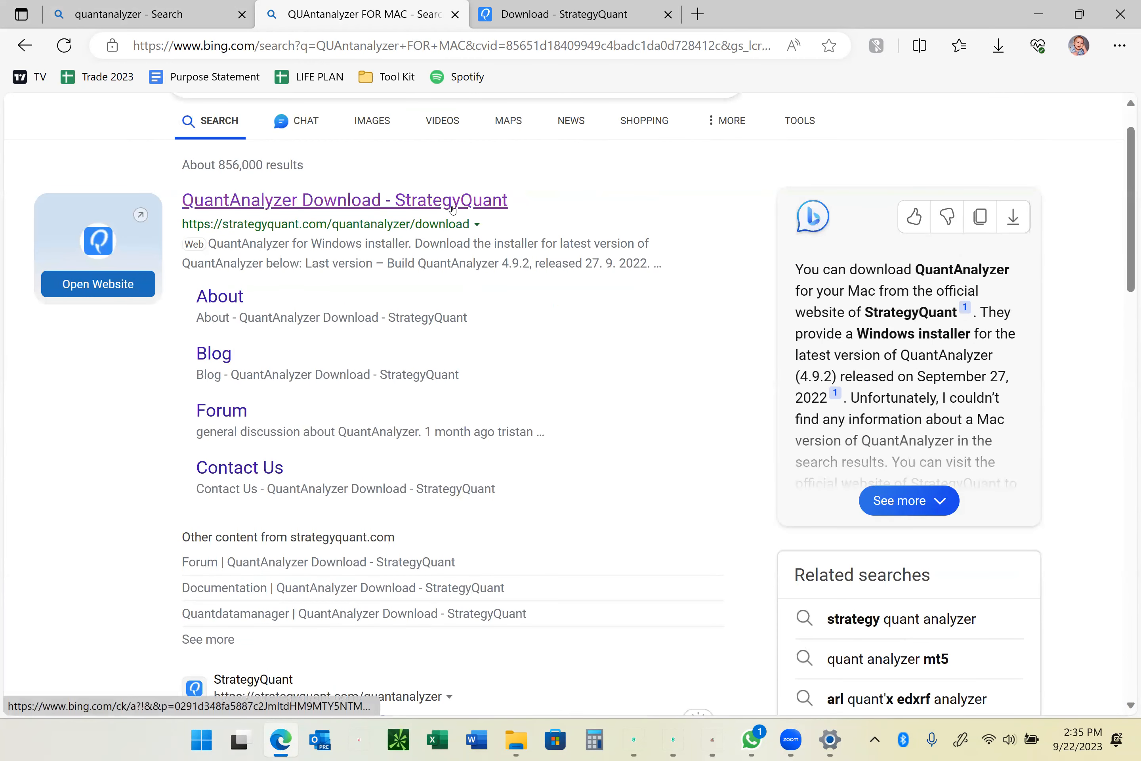
left_click(452, 211)
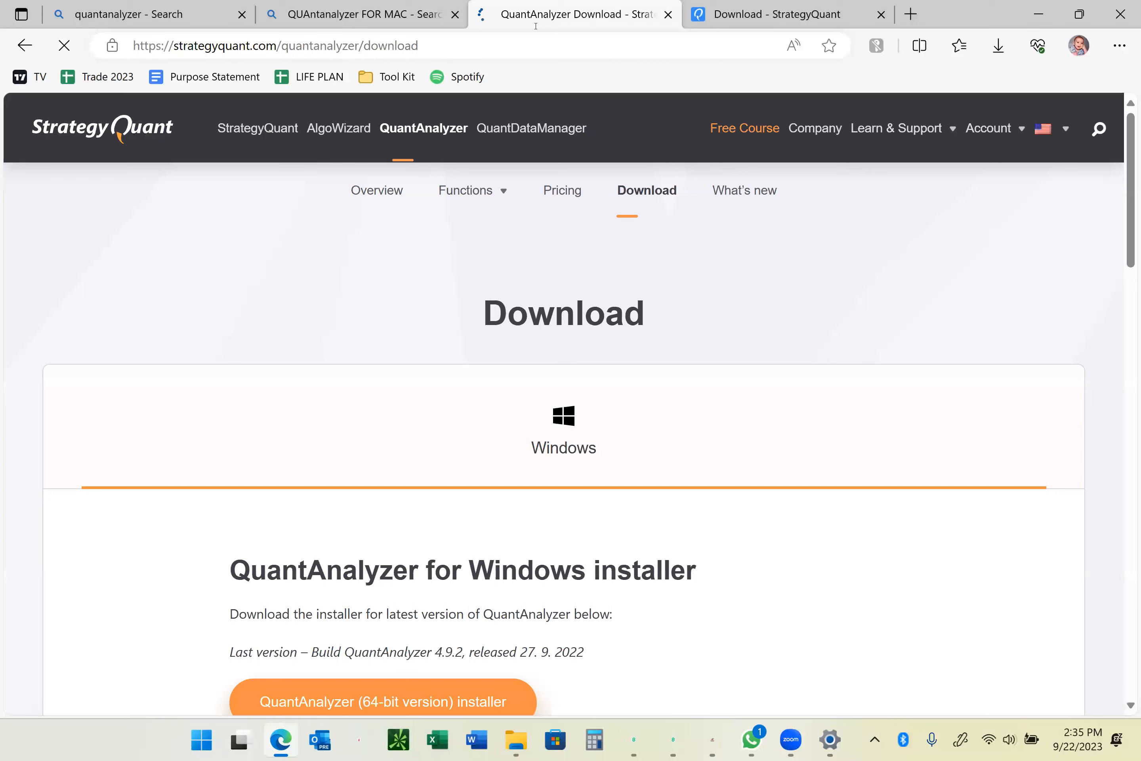
scroll(513, 459, "down", 10)
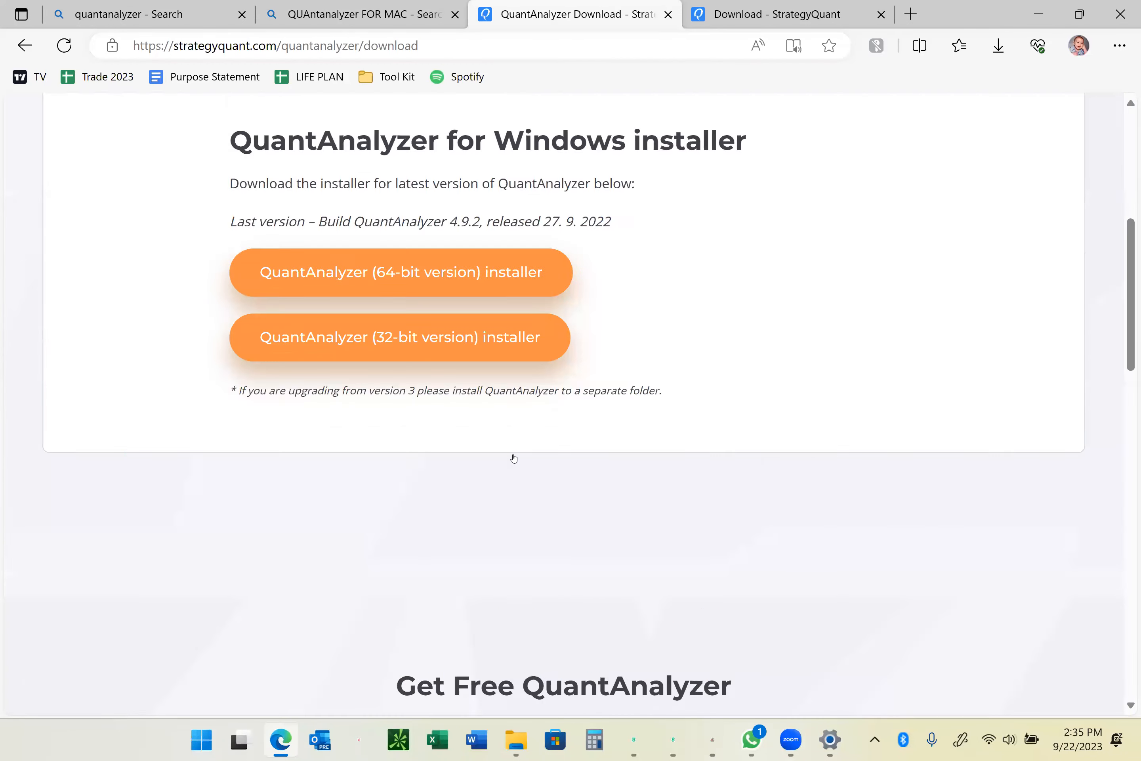
scroll(627, 381, "up", 4)
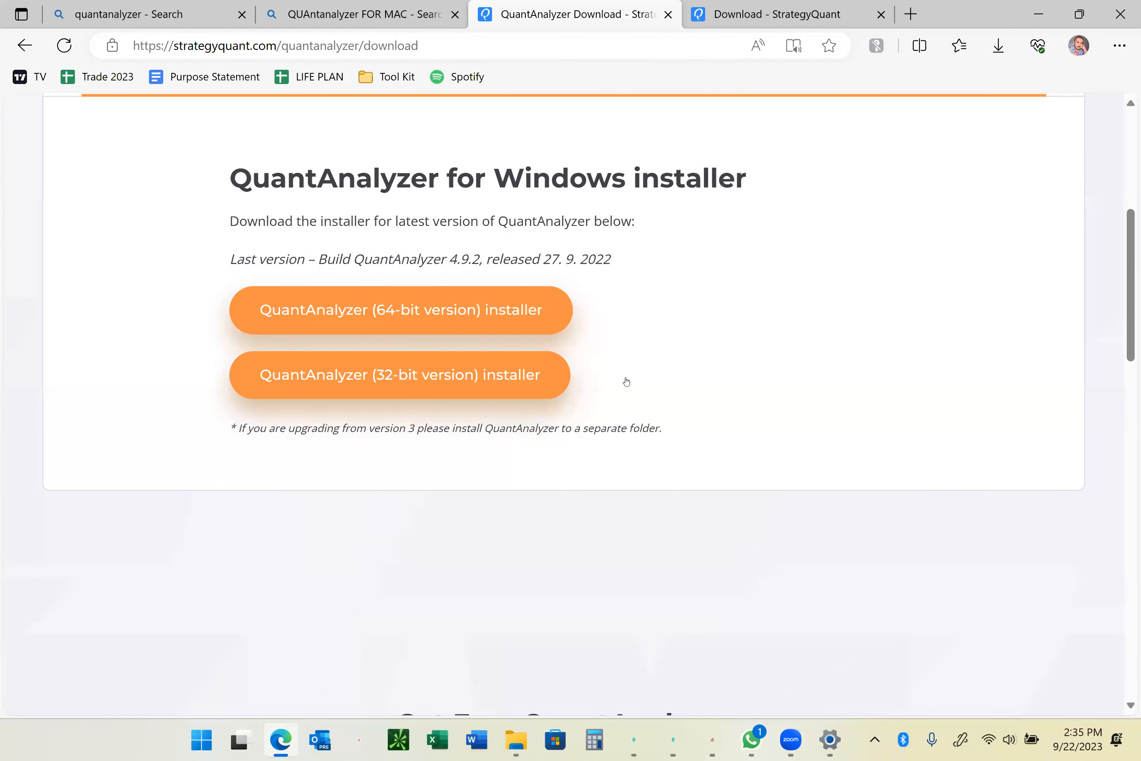
scroll(626, 381, "down", 6)
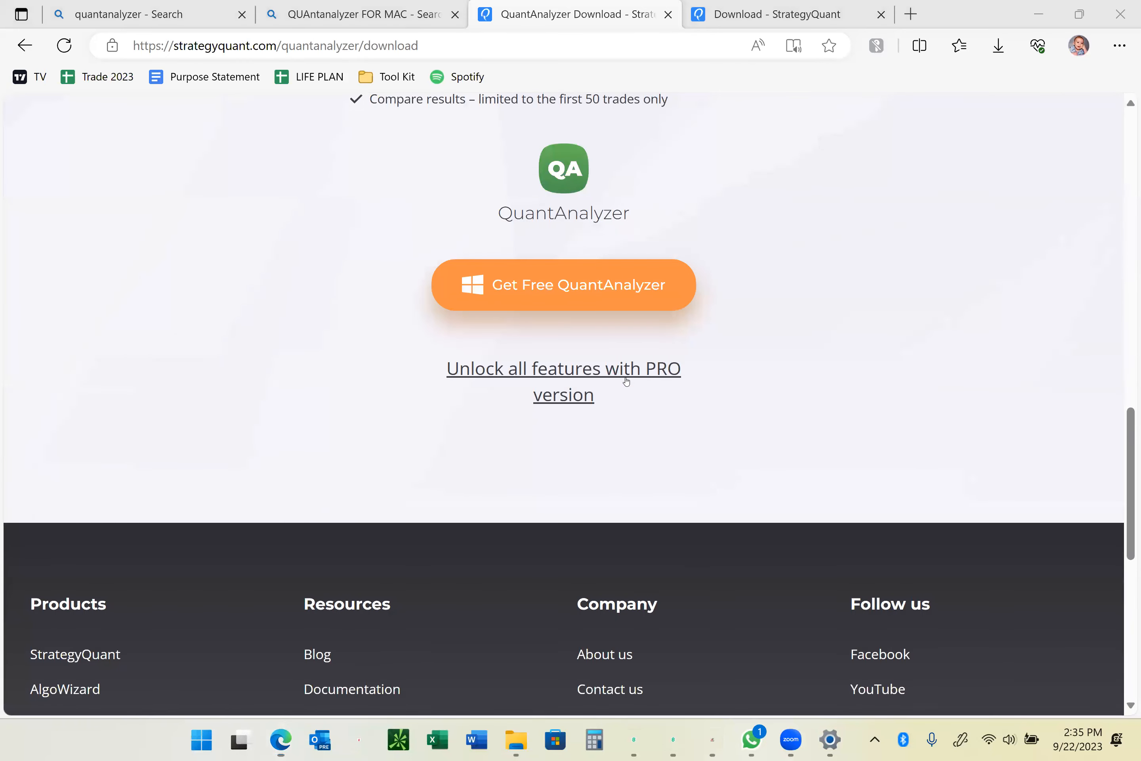
scroll(627, 381, "down", 3)
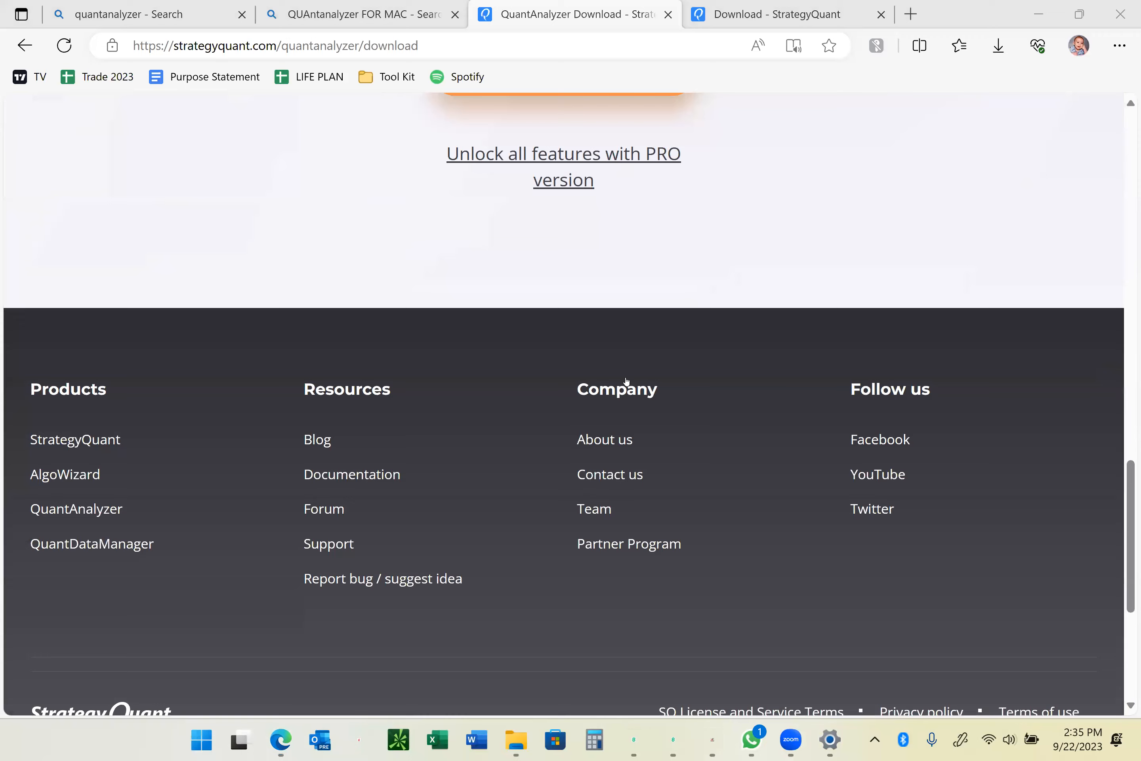
scroll(760, 397, "up", 5)
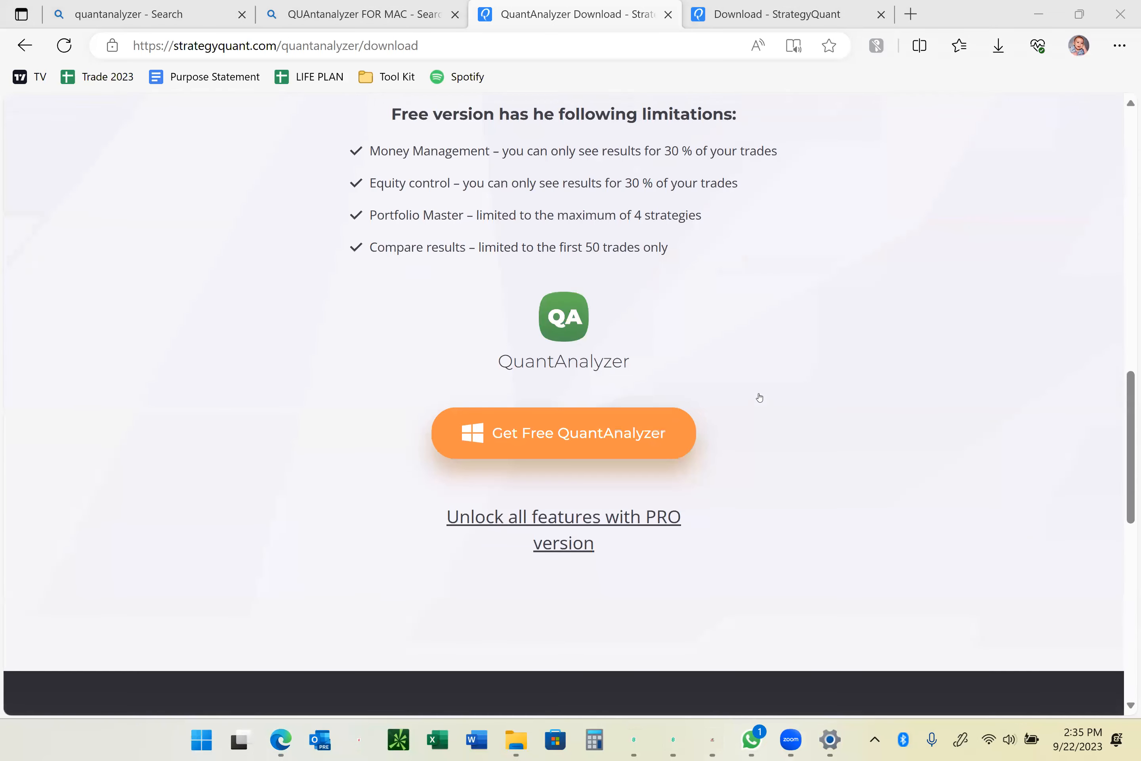
scroll(759, 398, "up", 4)
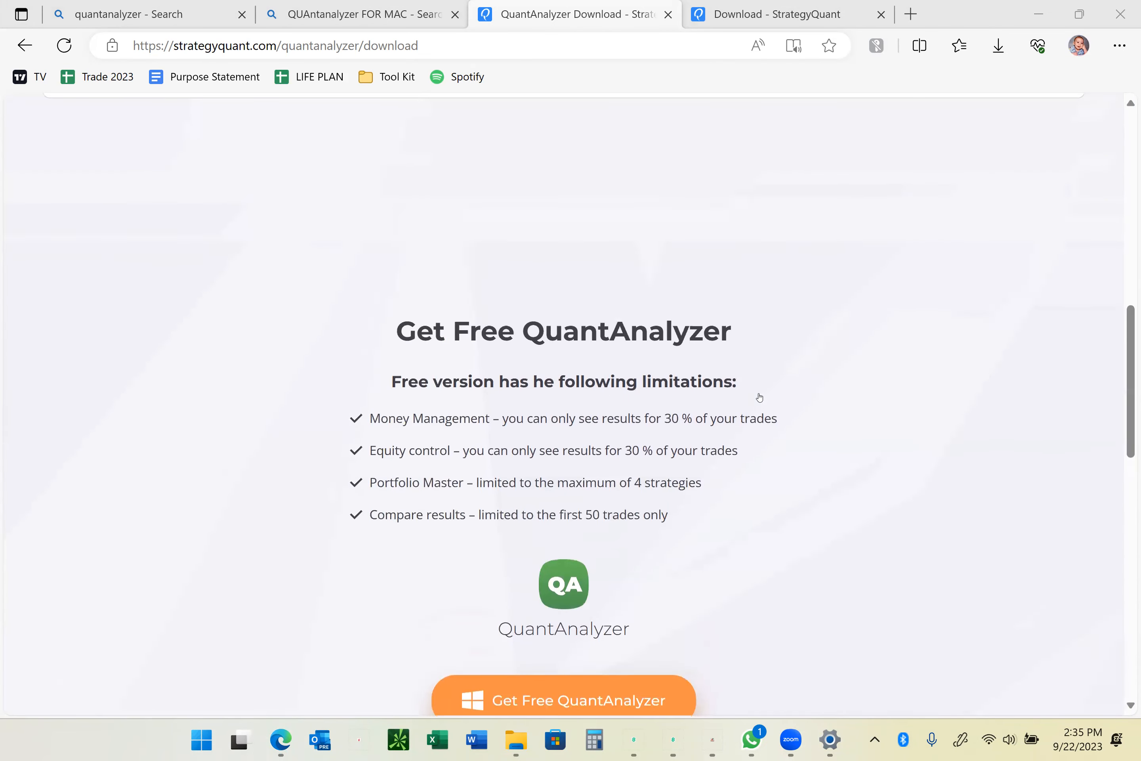
scroll(760, 397, "up", 6)
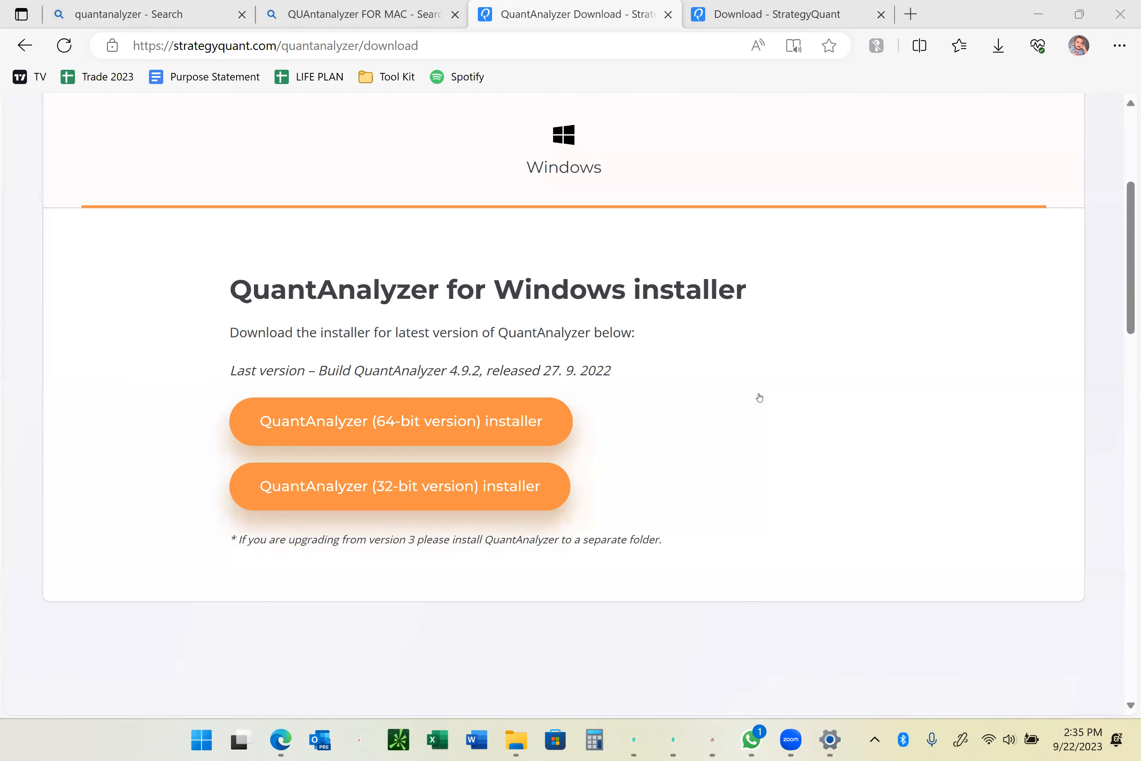
scroll(760, 398, "up", 4)
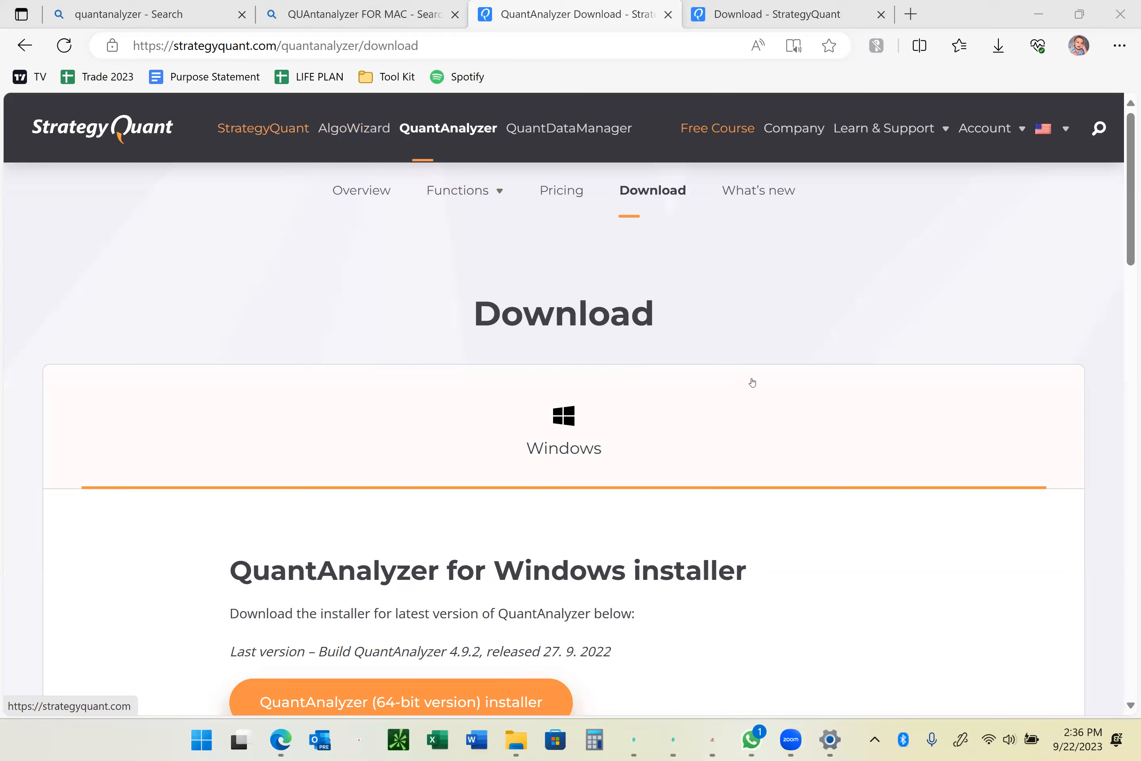
Download the 64-bit QuantAnalyzer installer for Windows and dismiss the downloads list.
scroll(752, 383, "down", 6)
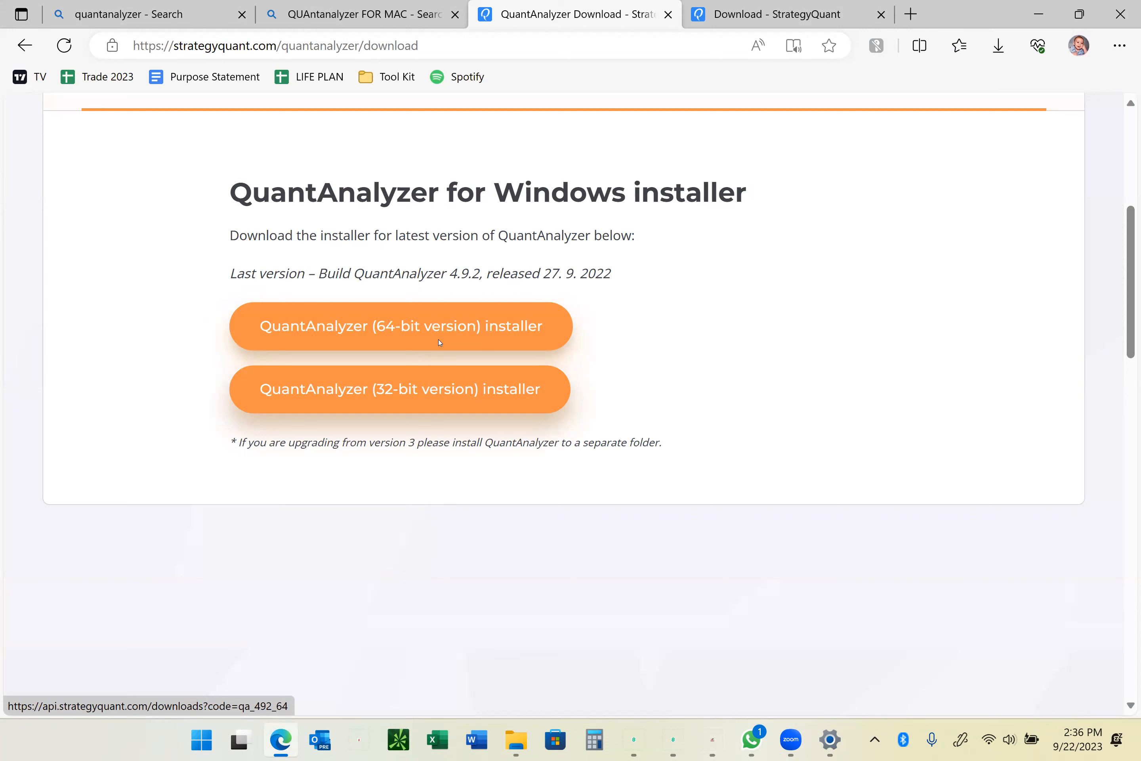
left_click(440, 342)
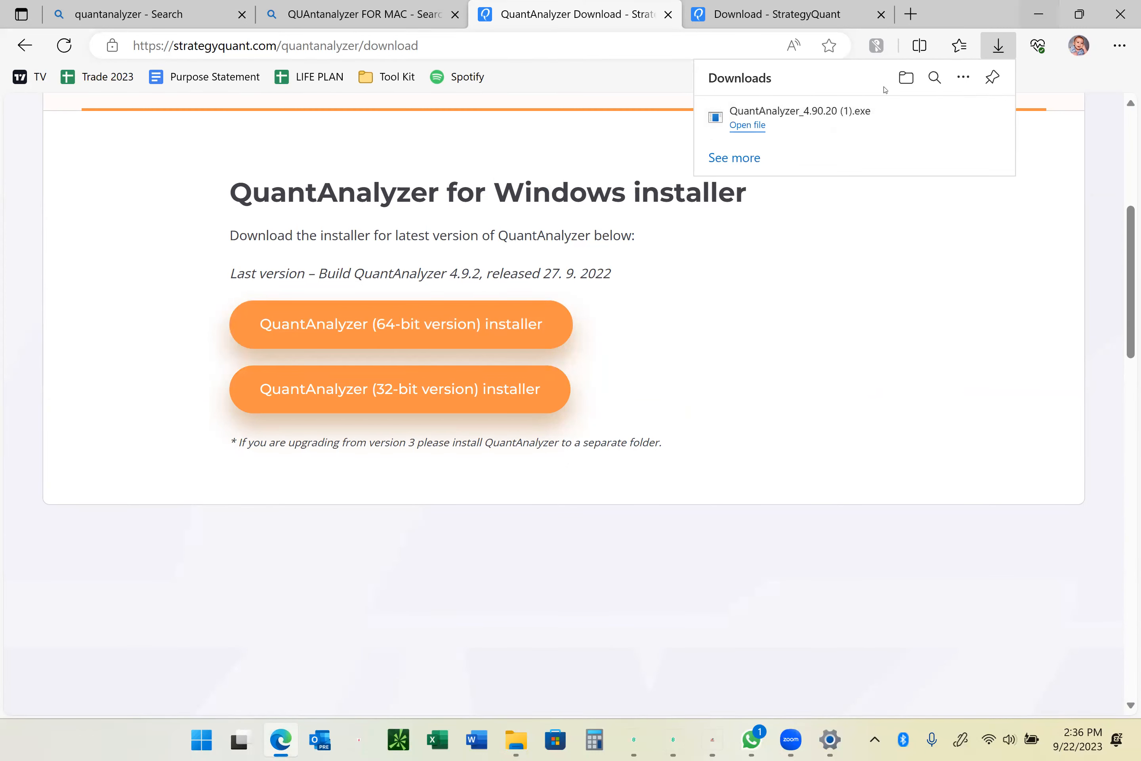
left_click(1035, 339)
Minimize all open windows to clear the desktop, and restore Quant Analyzer with the Portfolio's equity chart displayed.
left_click(1039, 14)
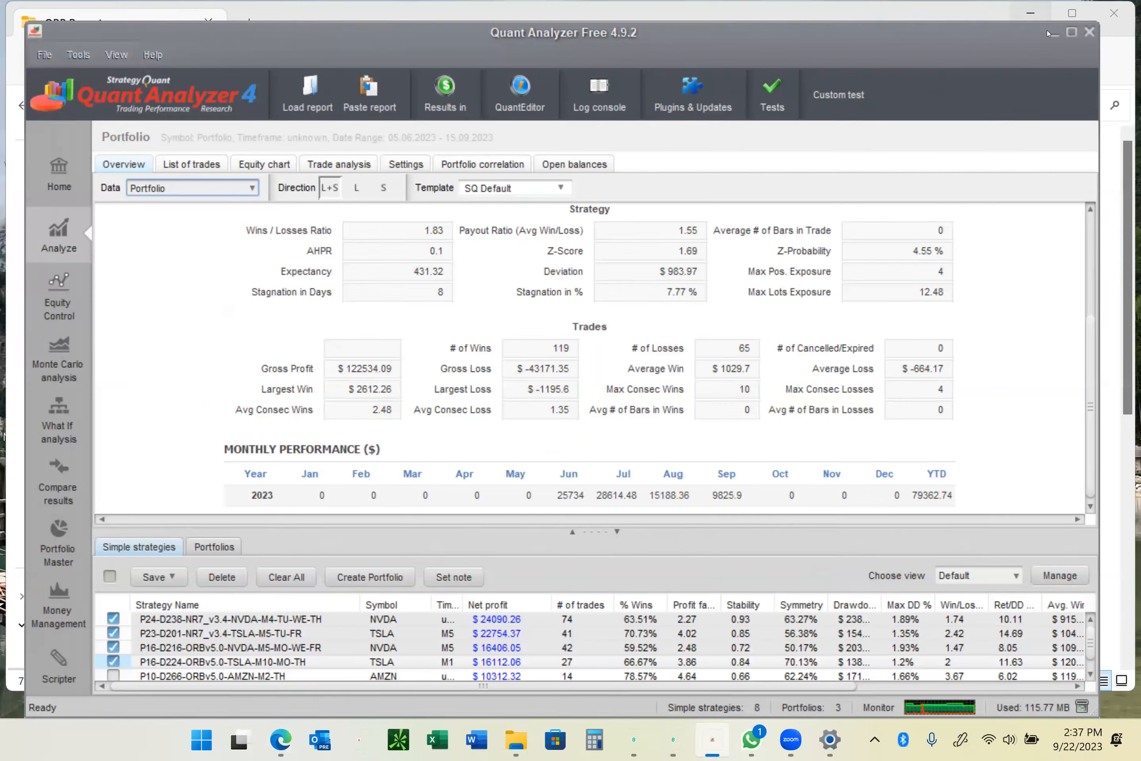
left_click(1048, 33)
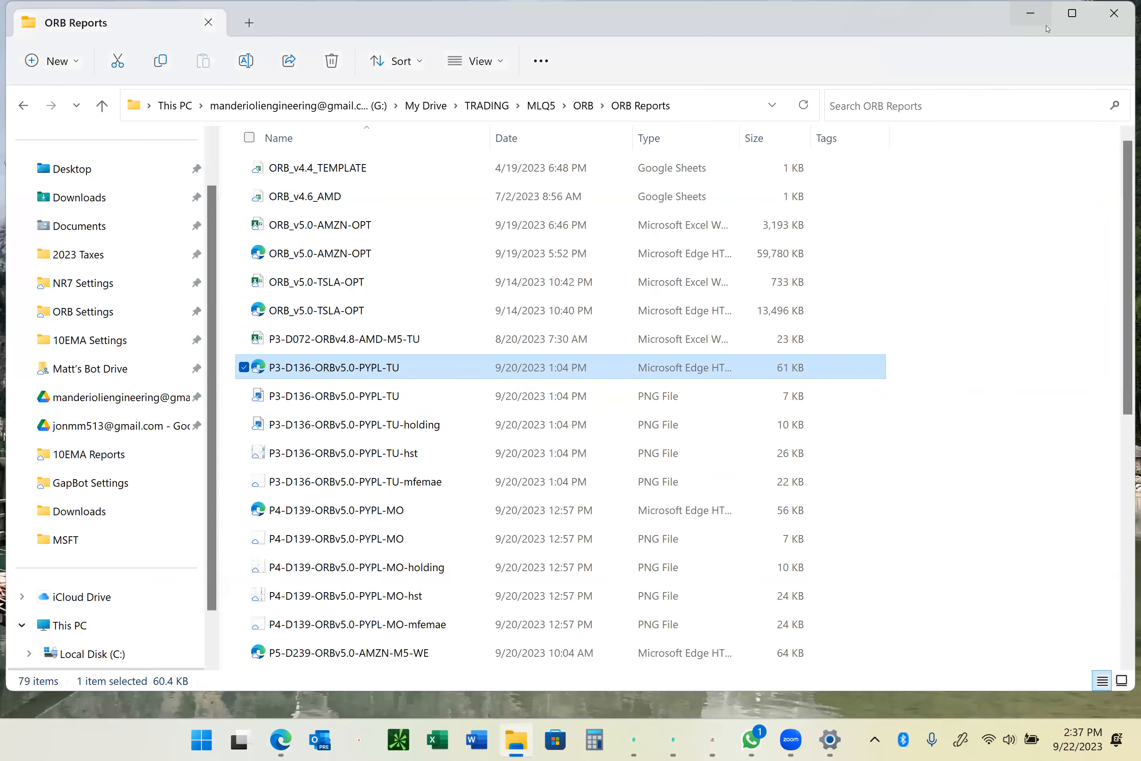
left_click(1046, 26)
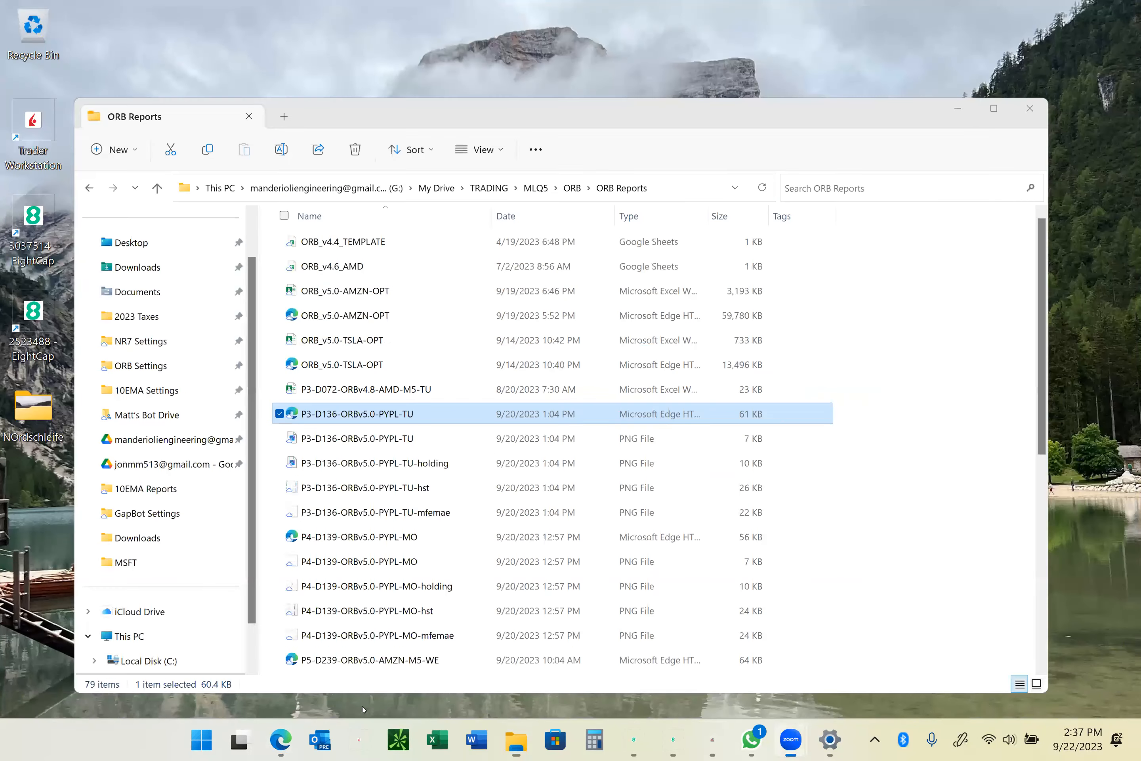
key("super+d")
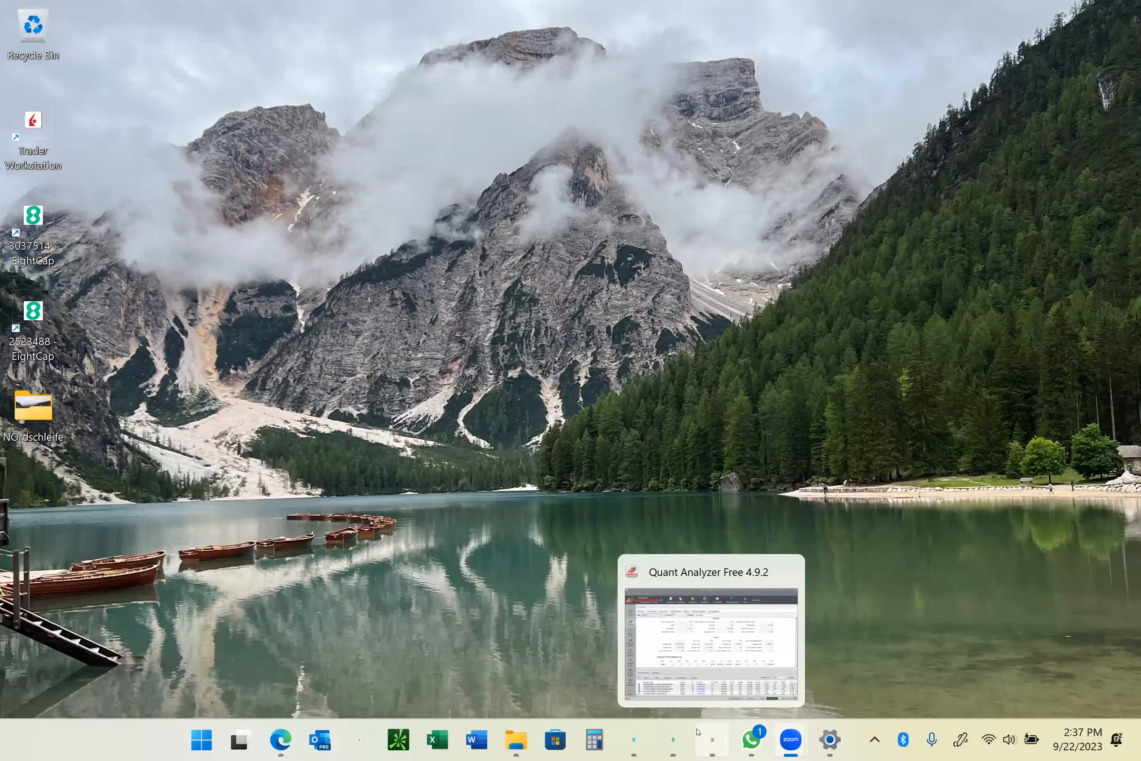
left_click(712, 739)
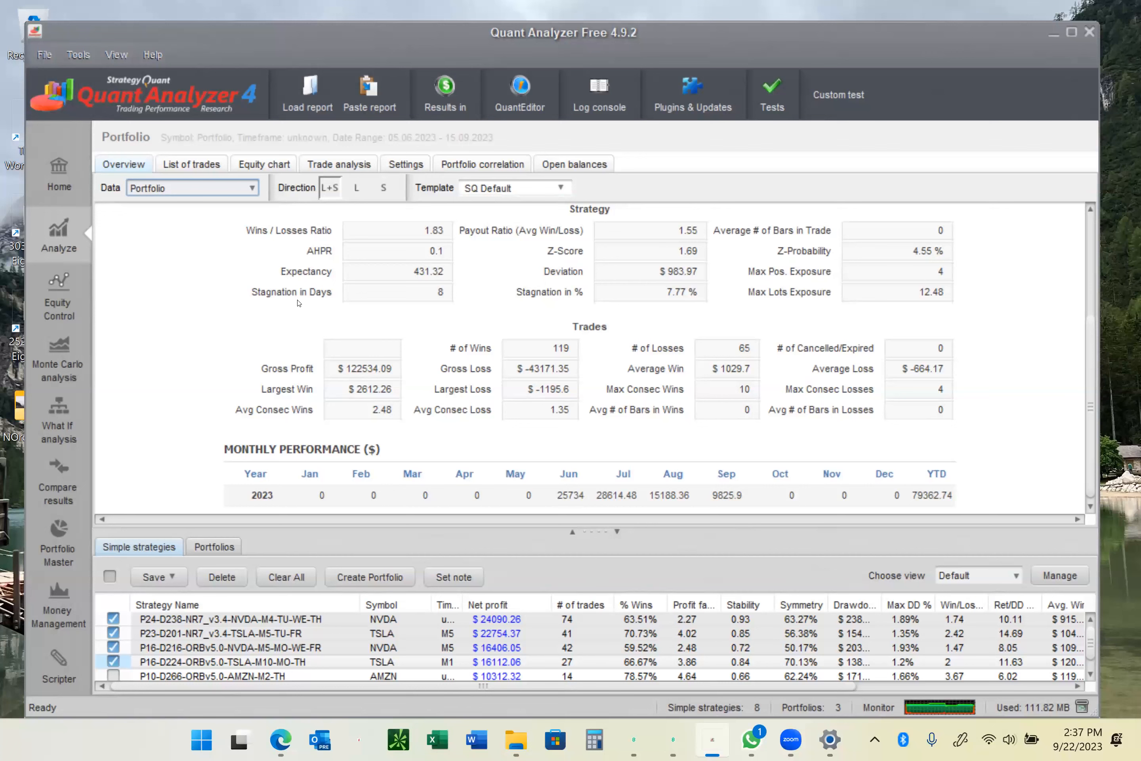
left_click(253, 162)
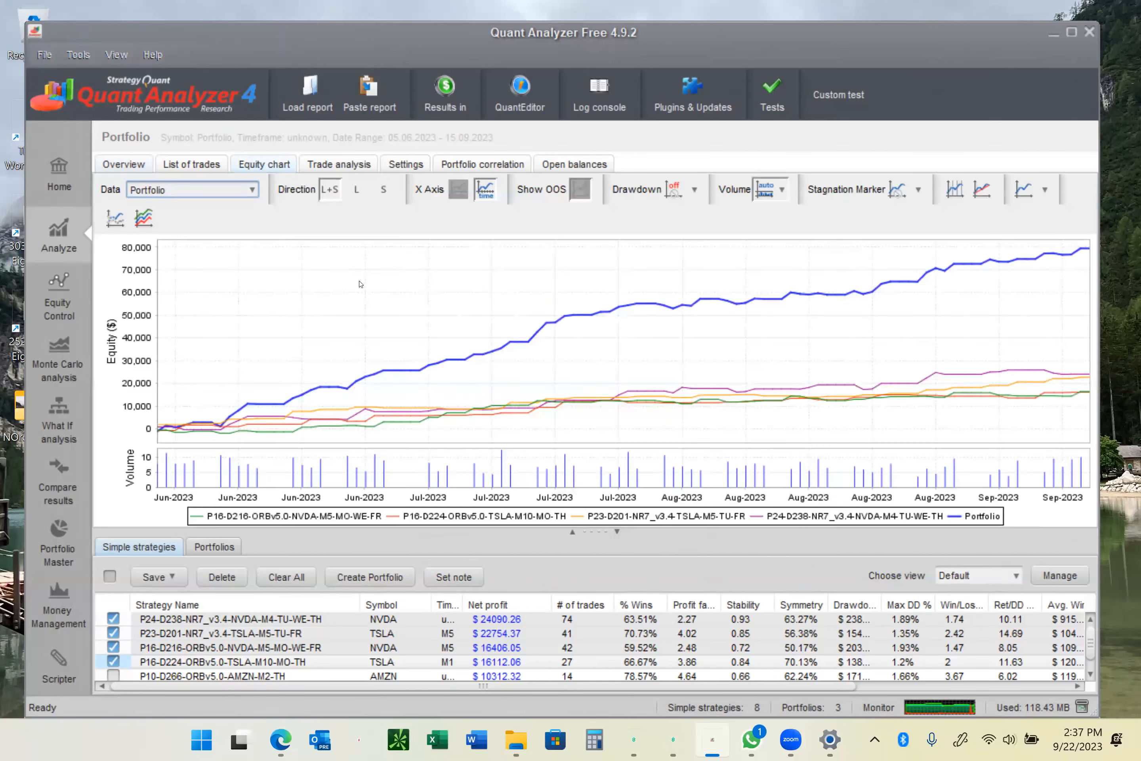
Create a portfolio from only P24-D238-NR7_v3.4-NVDA-M4-TU-WE-TH and P16-D216-ORBv5.0-NVDA-M5-MO-WE-FR, and display its equity chart.
left_click(110, 576)
left_click(111, 575)
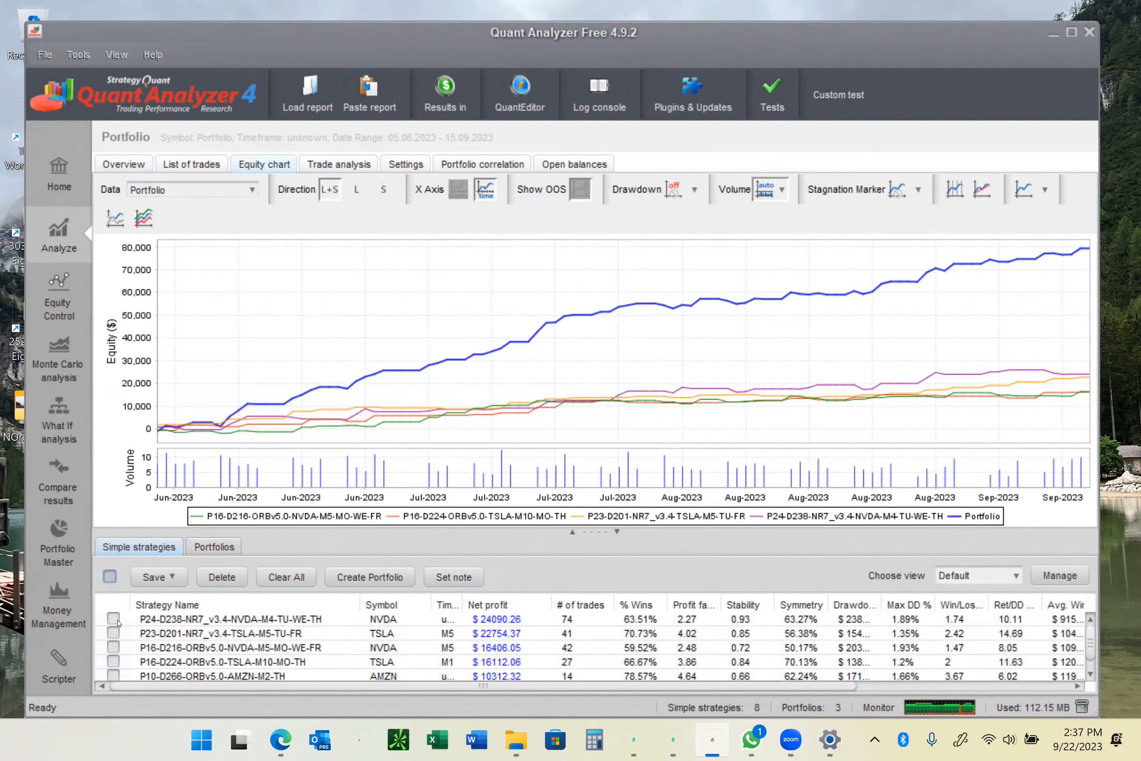
left_click(115, 621)
left_click(113, 648)
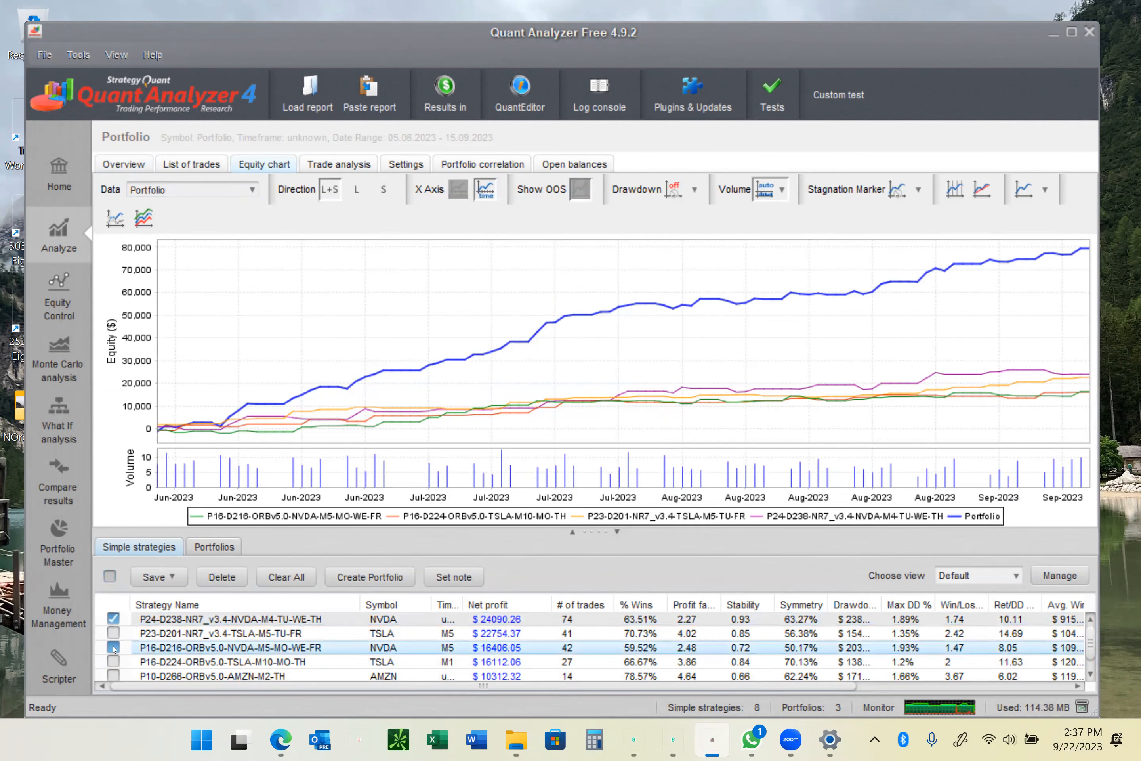
left_click(351, 578)
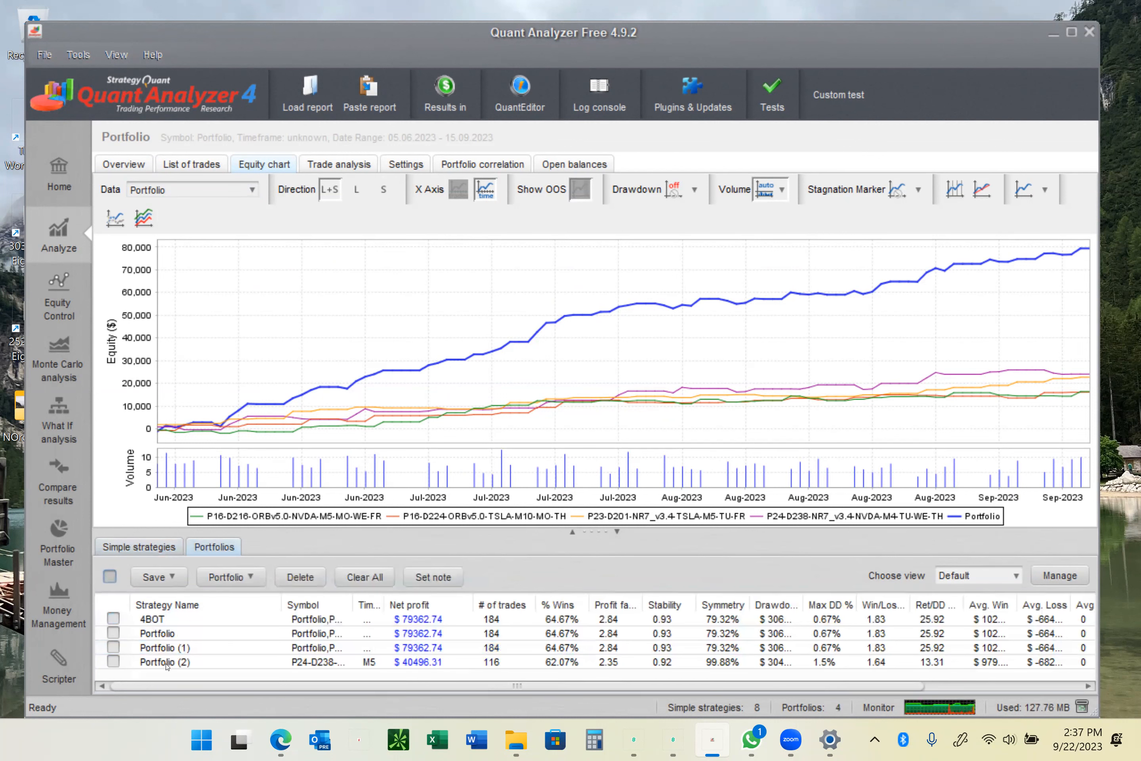
left_click(199, 649)
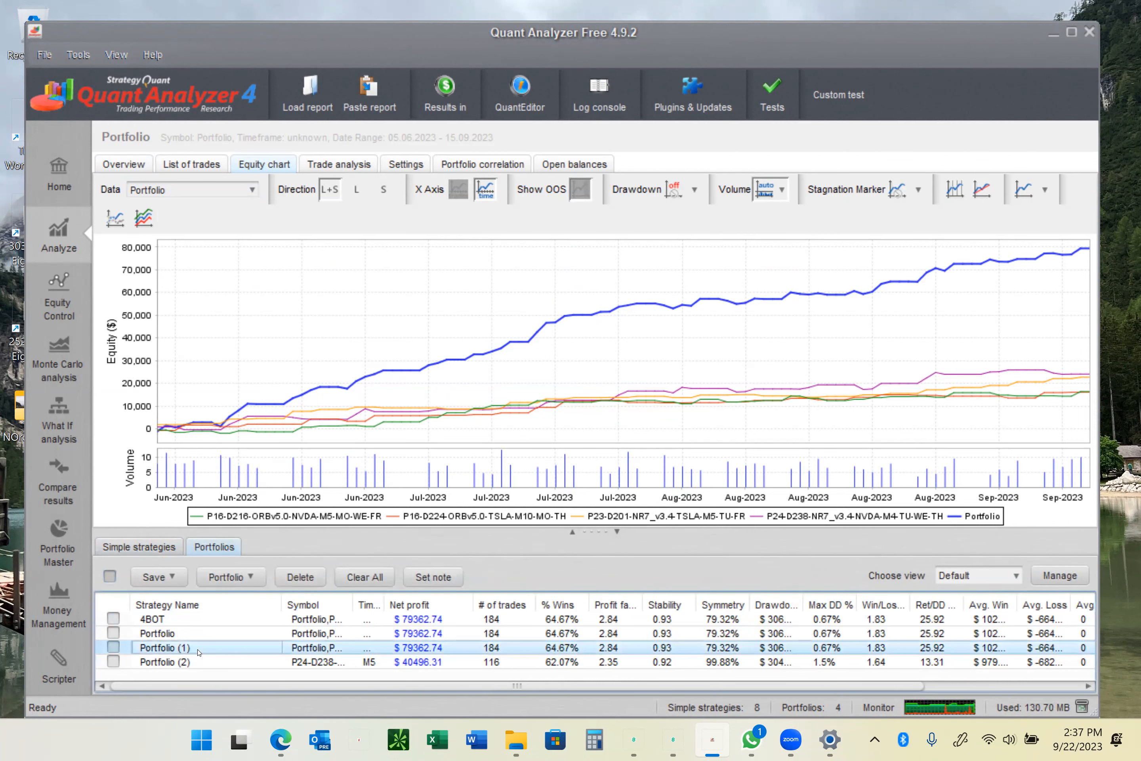
key("Down")
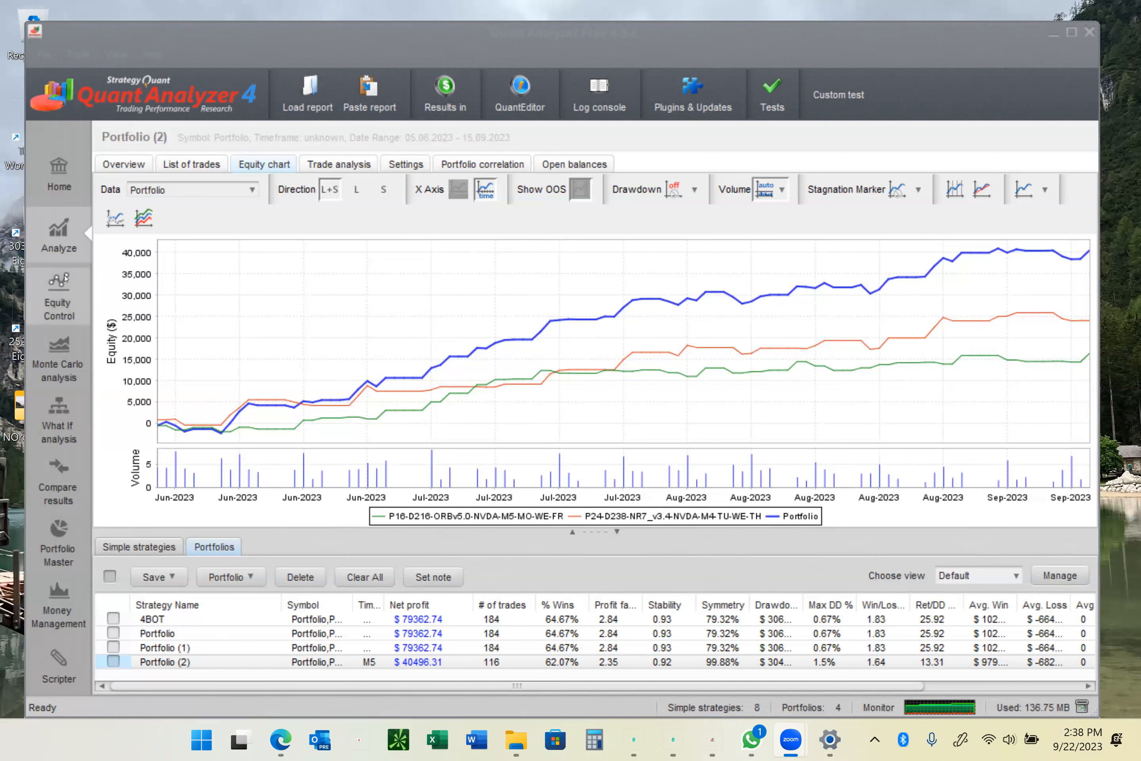
Run a Monte Carlo simulation on the new two-strategy NVDA portfolio.
left_click(47, 345)
left_click(189, 227)
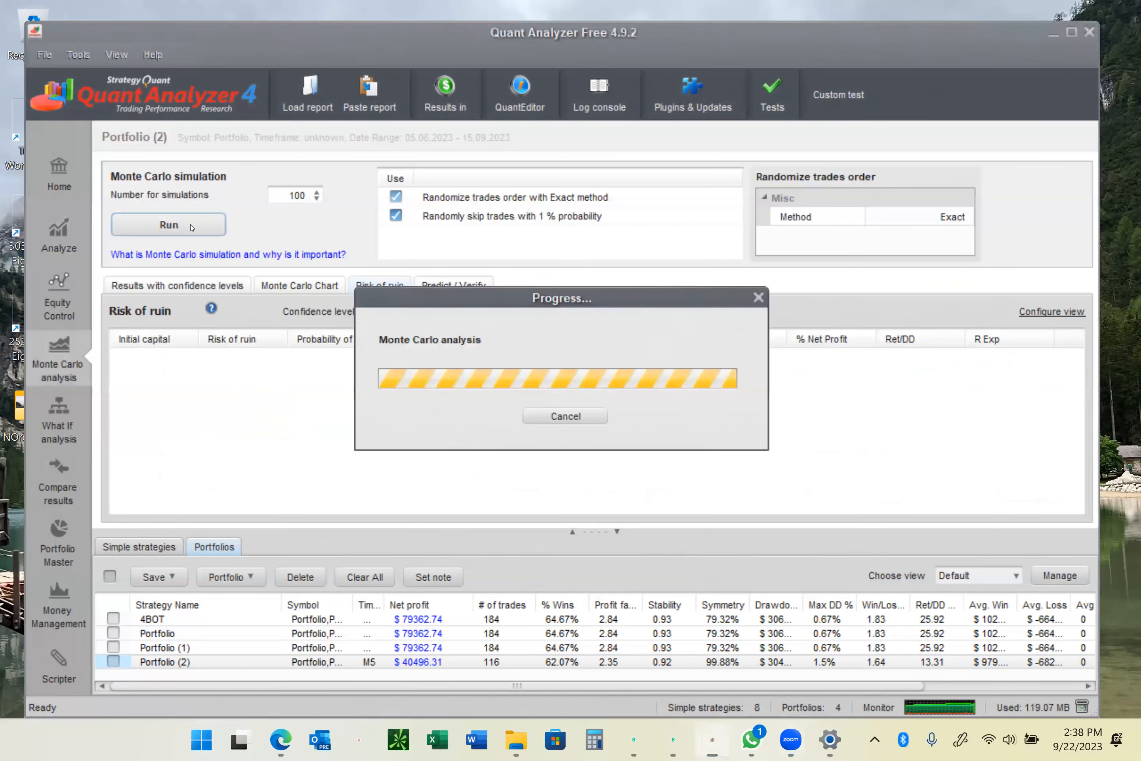